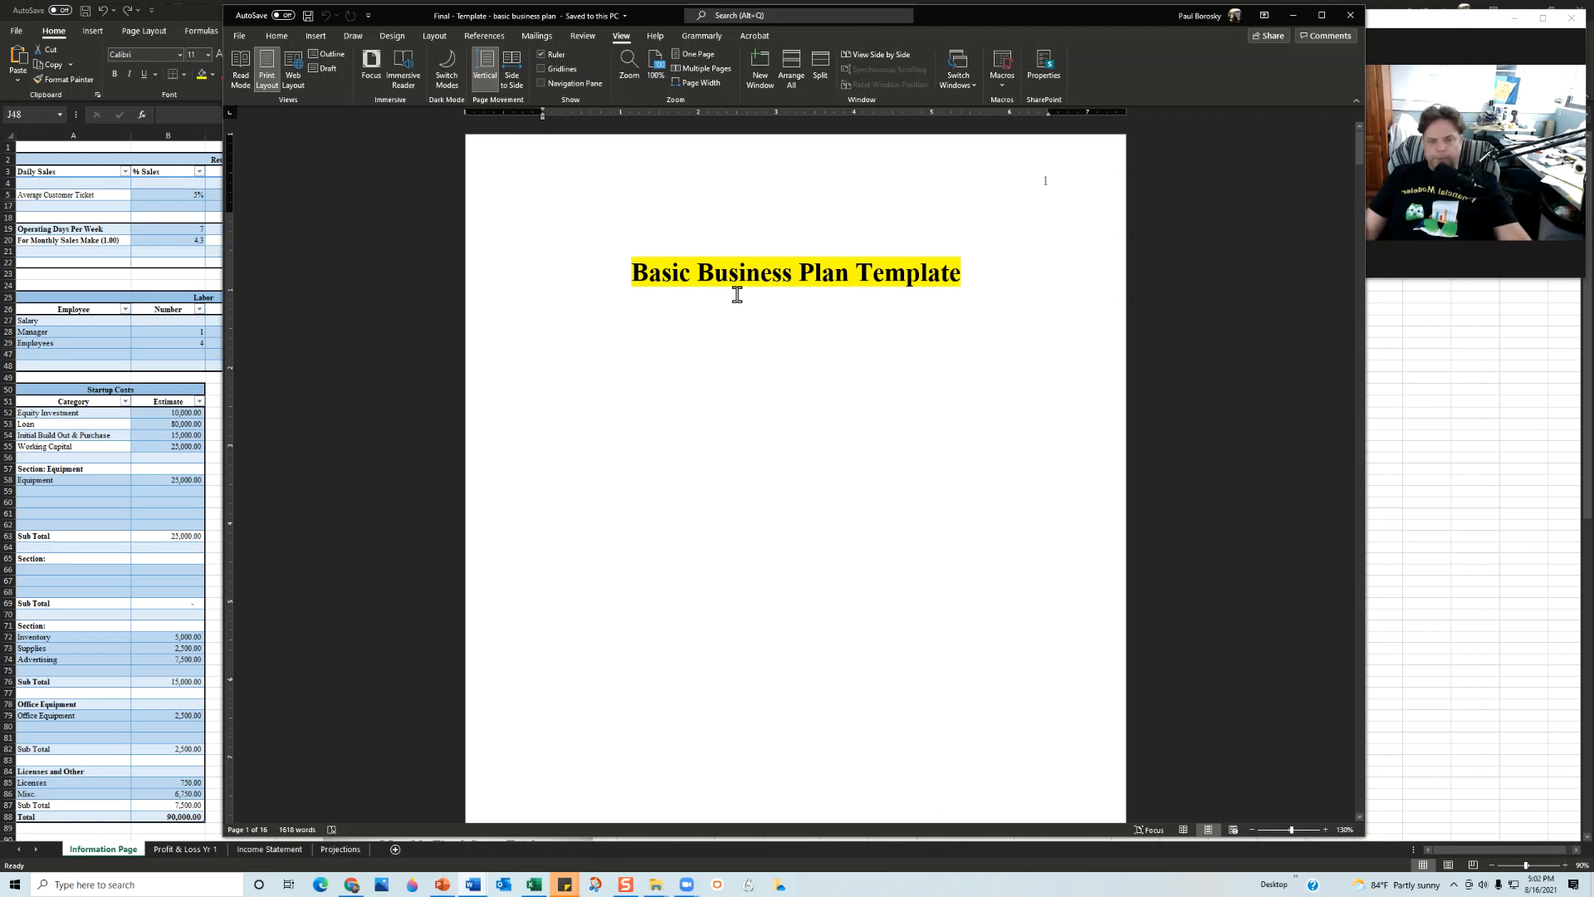
Update the entire table of contents on page 2, including its headings and page numbers.
{"action": "scroll", "coordinate": [796, 422], "scroll_direction": "down", "scroll_amount": 7}
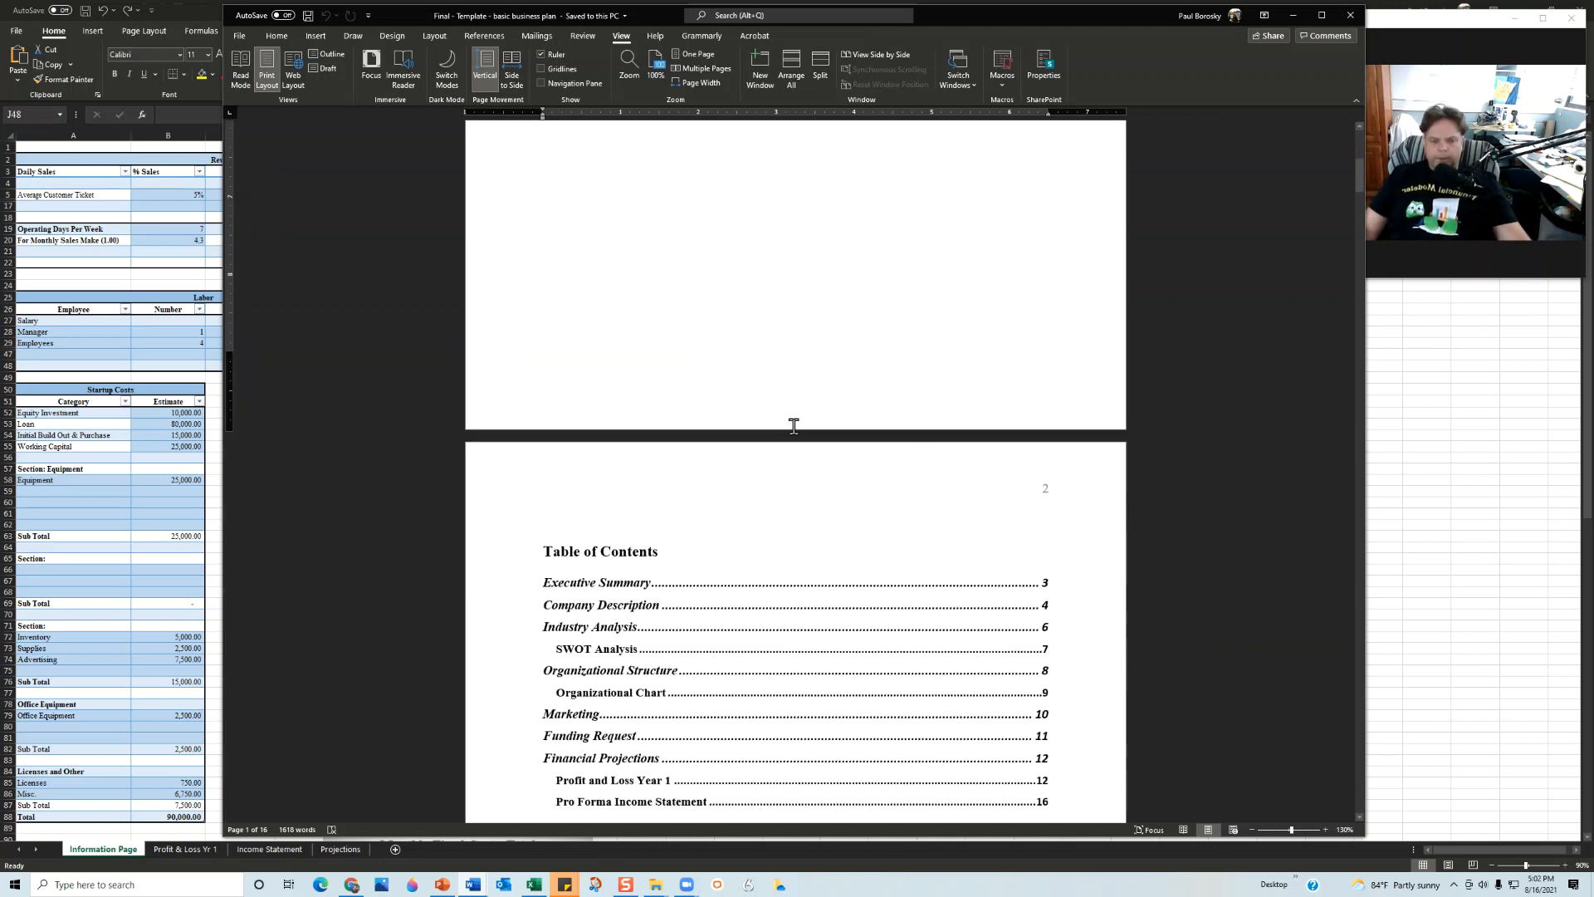
{"action": "scroll", "coordinate": [793, 425], "scroll_direction": "down", "scroll_amount": 2}
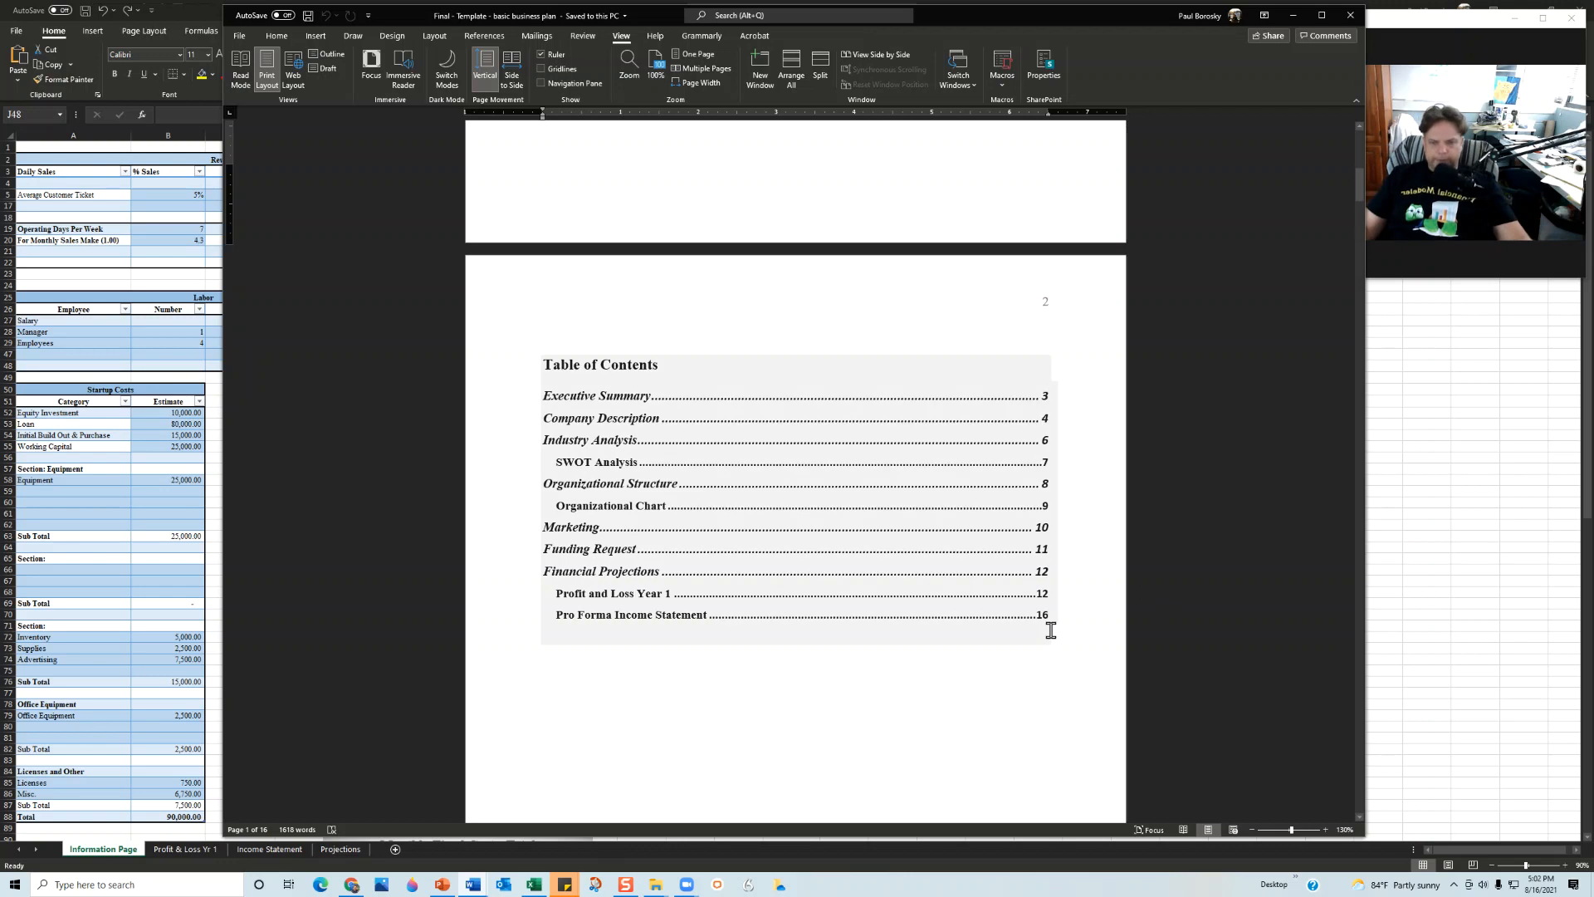
{"action": "left_click", "coordinate": [607, 364]}
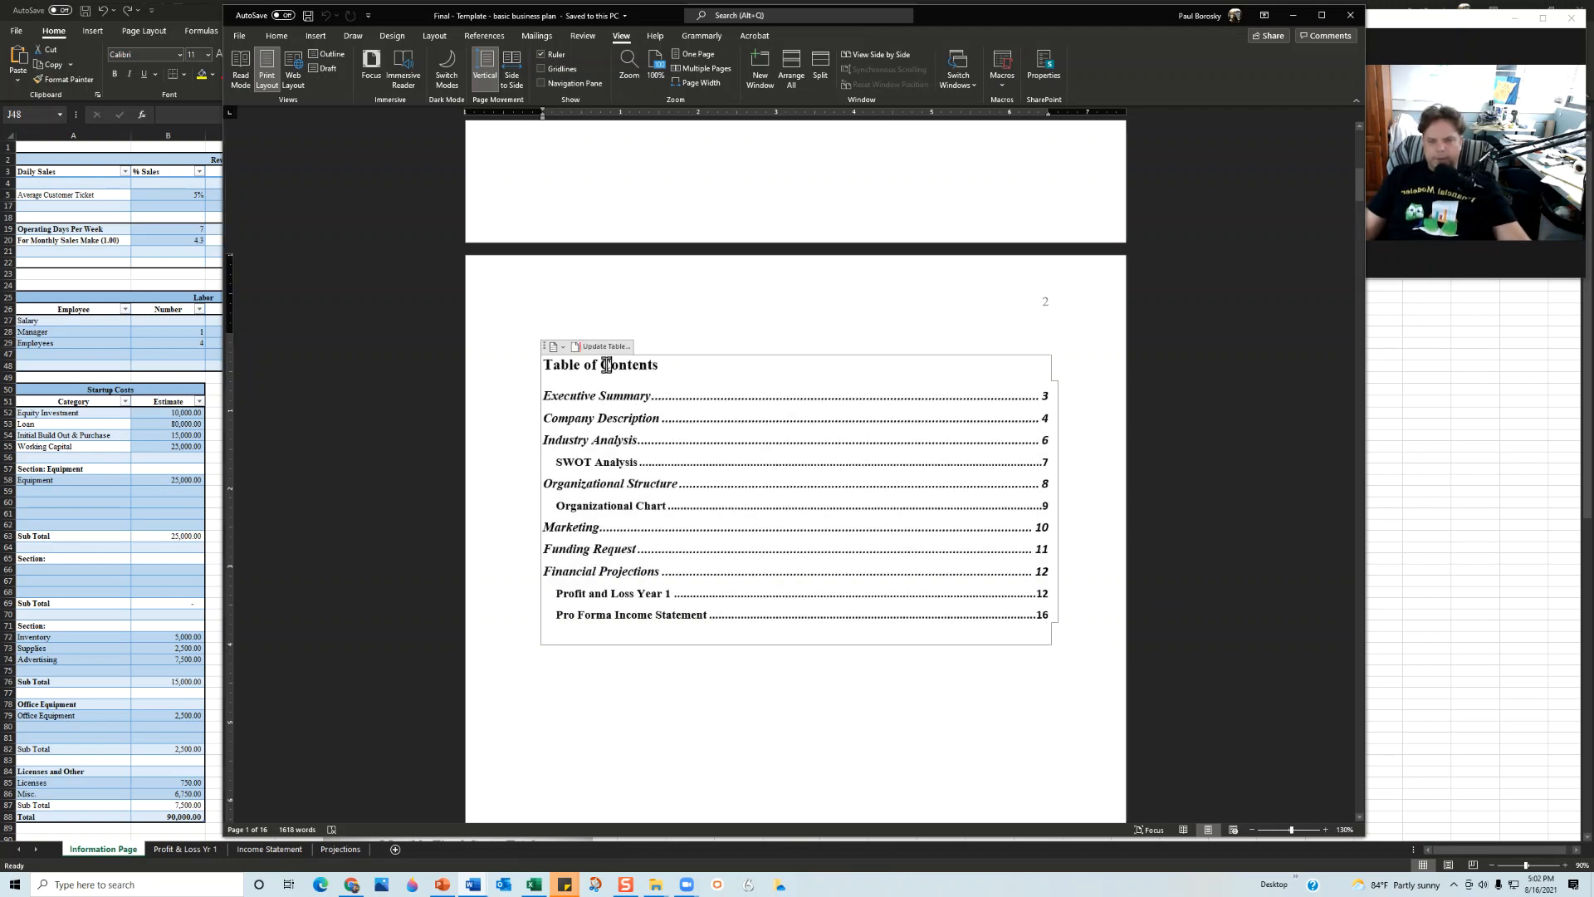
{"action": "left_click", "coordinate": [753, 724]}
{"action": "left_click", "coordinate": [628, 361]}
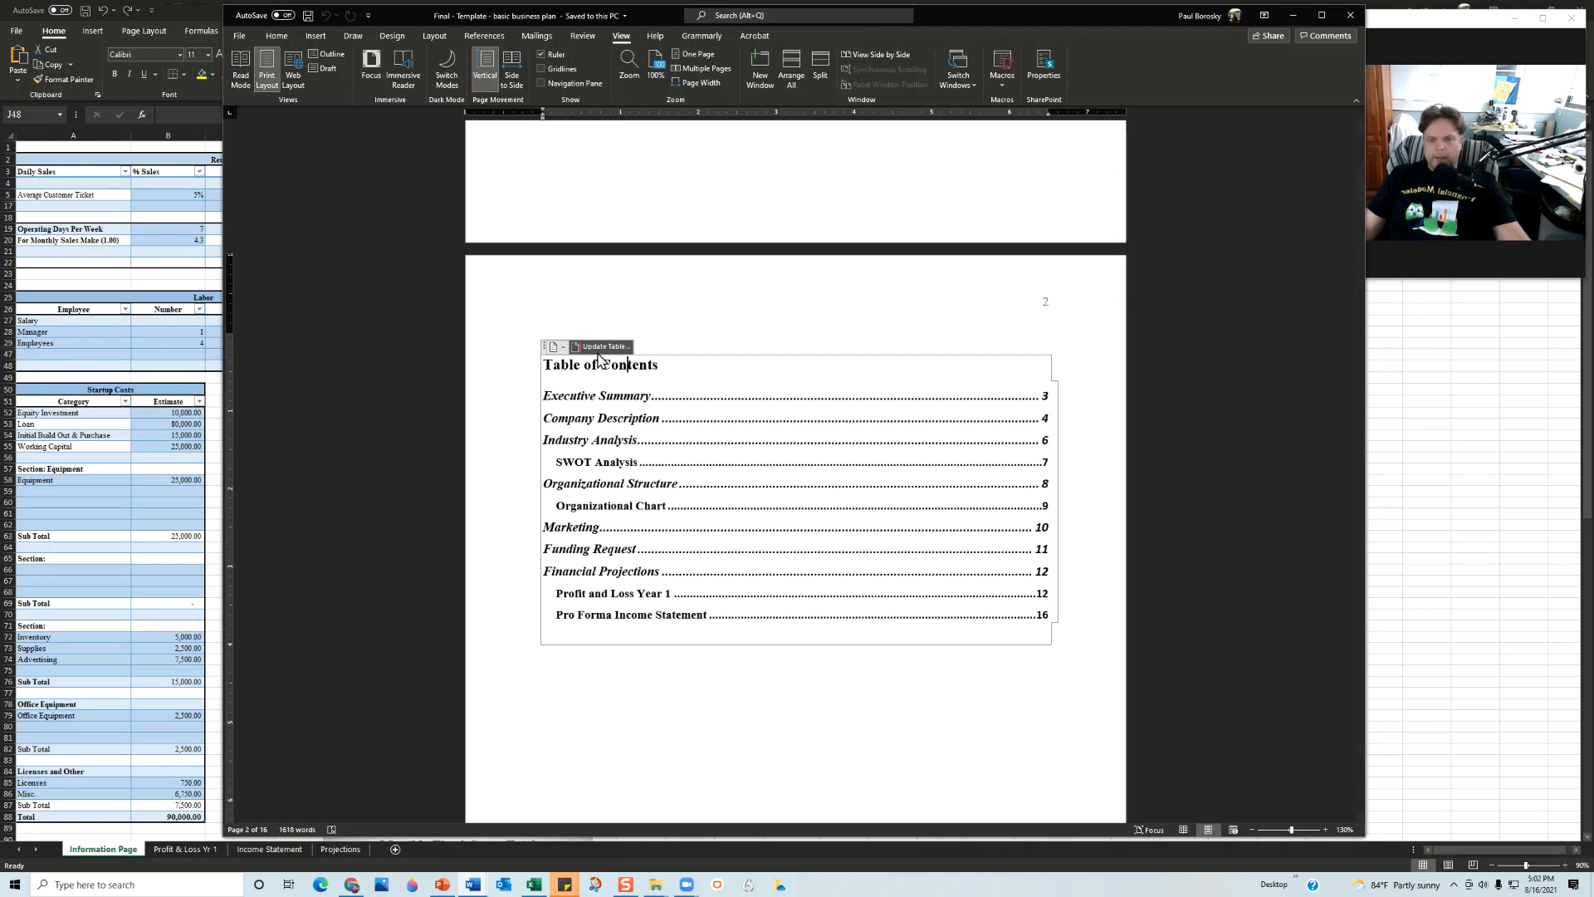
{"action": "left_click", "coordinate": [606, 346]}
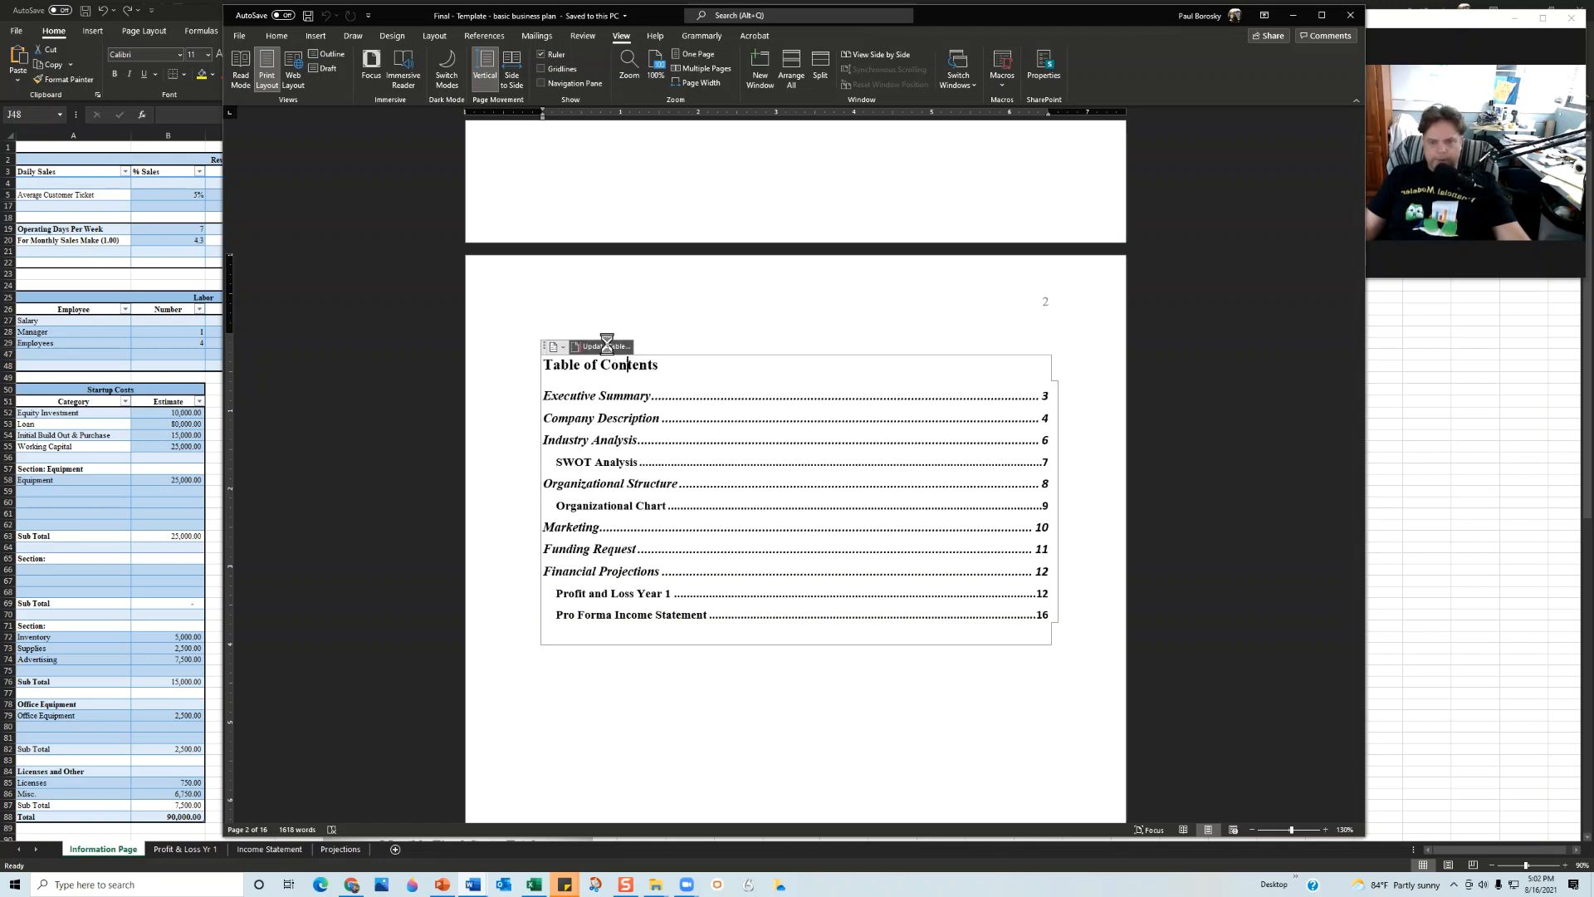
{"action": "left_click", "coordinate": [725, 426]}
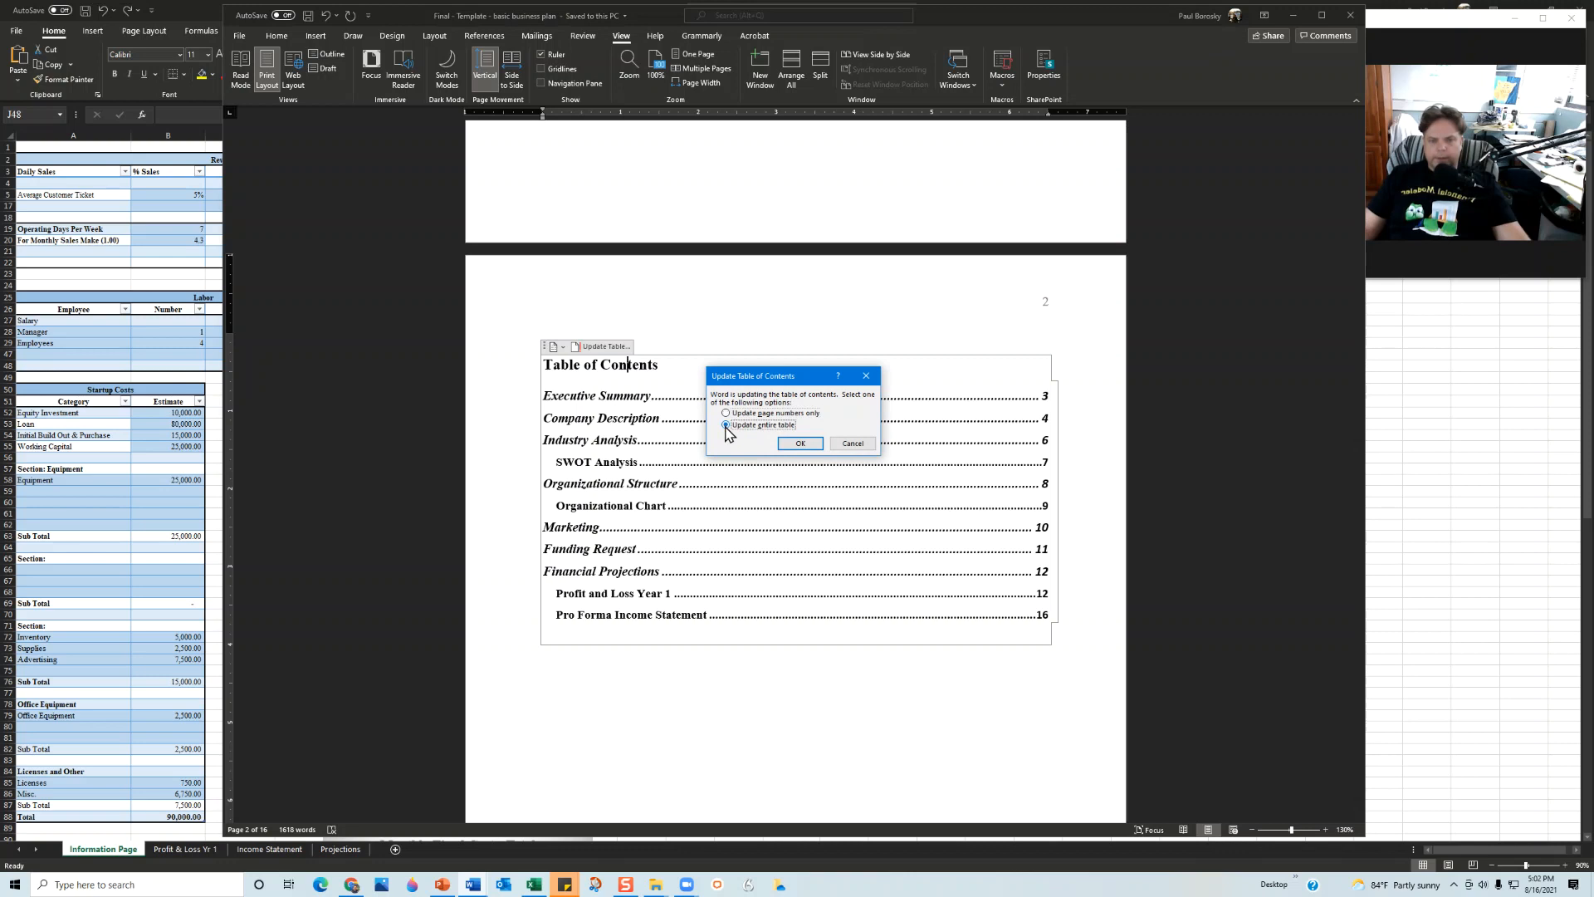
{"action": "left_click", "coordinate": [799, 443]}
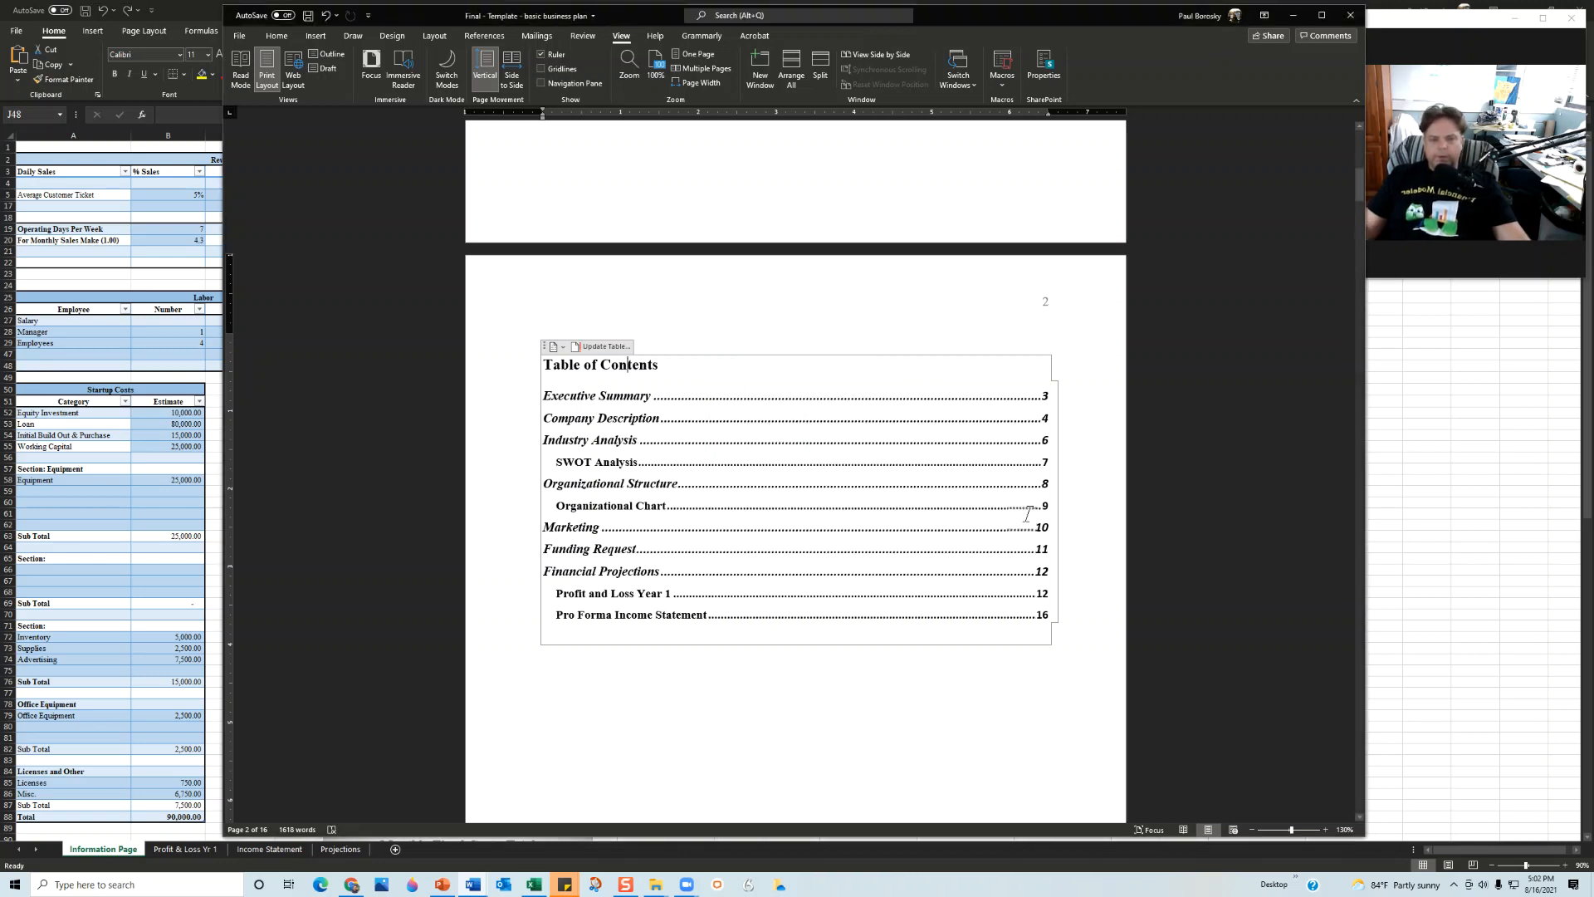
Read the Executive Summary and compare its company summary with the matching paragraph in the Company Description.
{"action": "scroll", "coordinate": [850, 523], "scroll_direction": "down", "scroll_amount": 5}
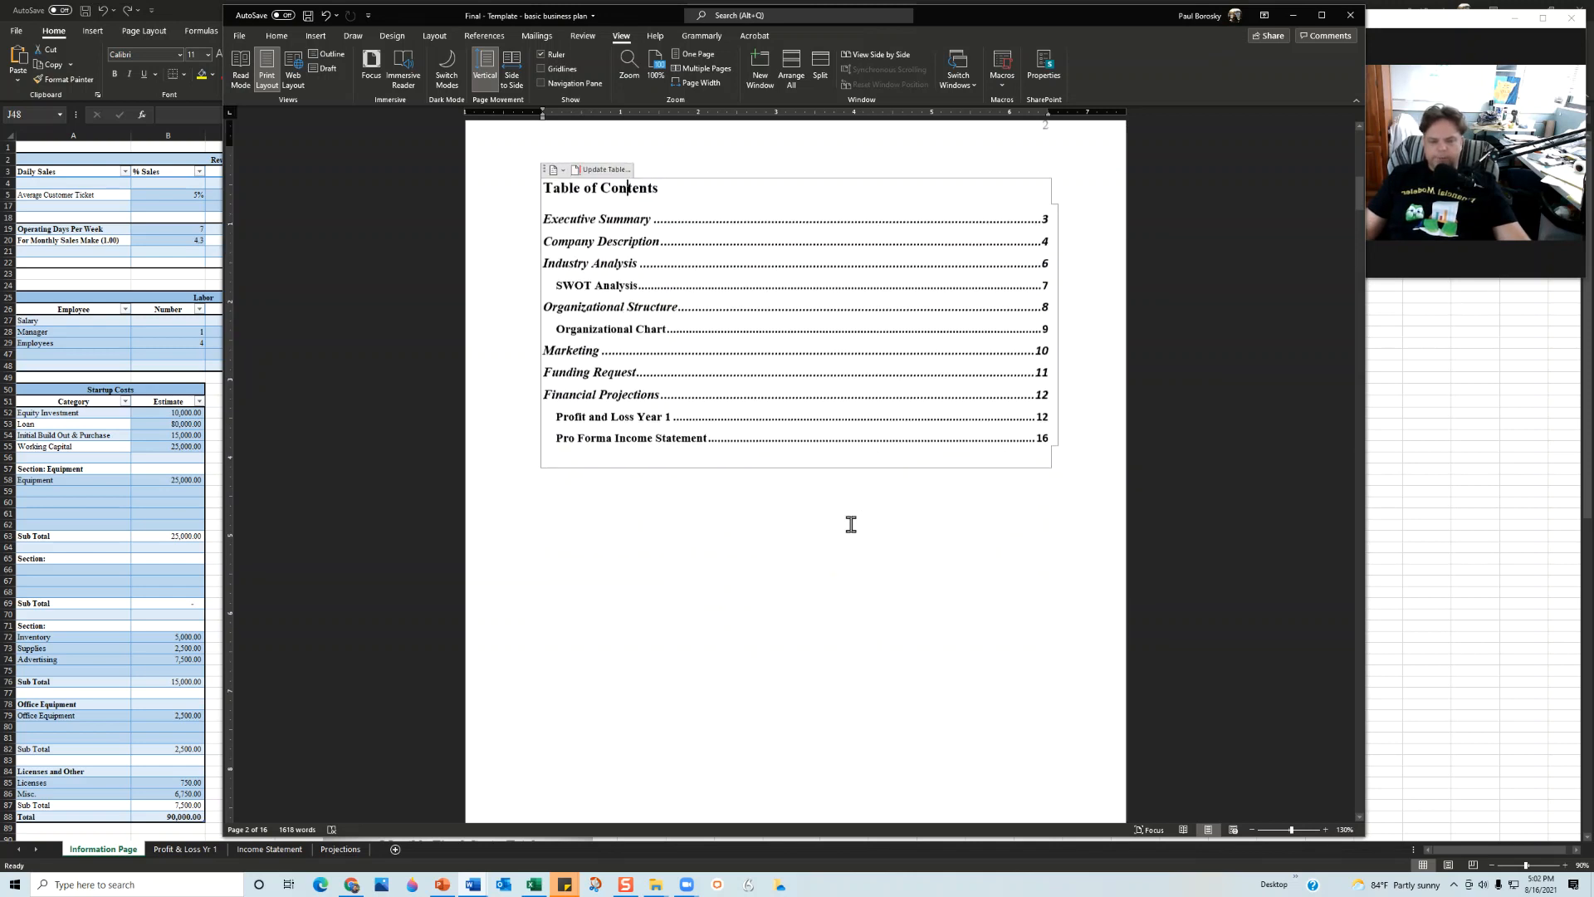
{"action": "scroll", "coordinate": [851, 523], "scroll_direction": "down", "scroll_amount": 5}
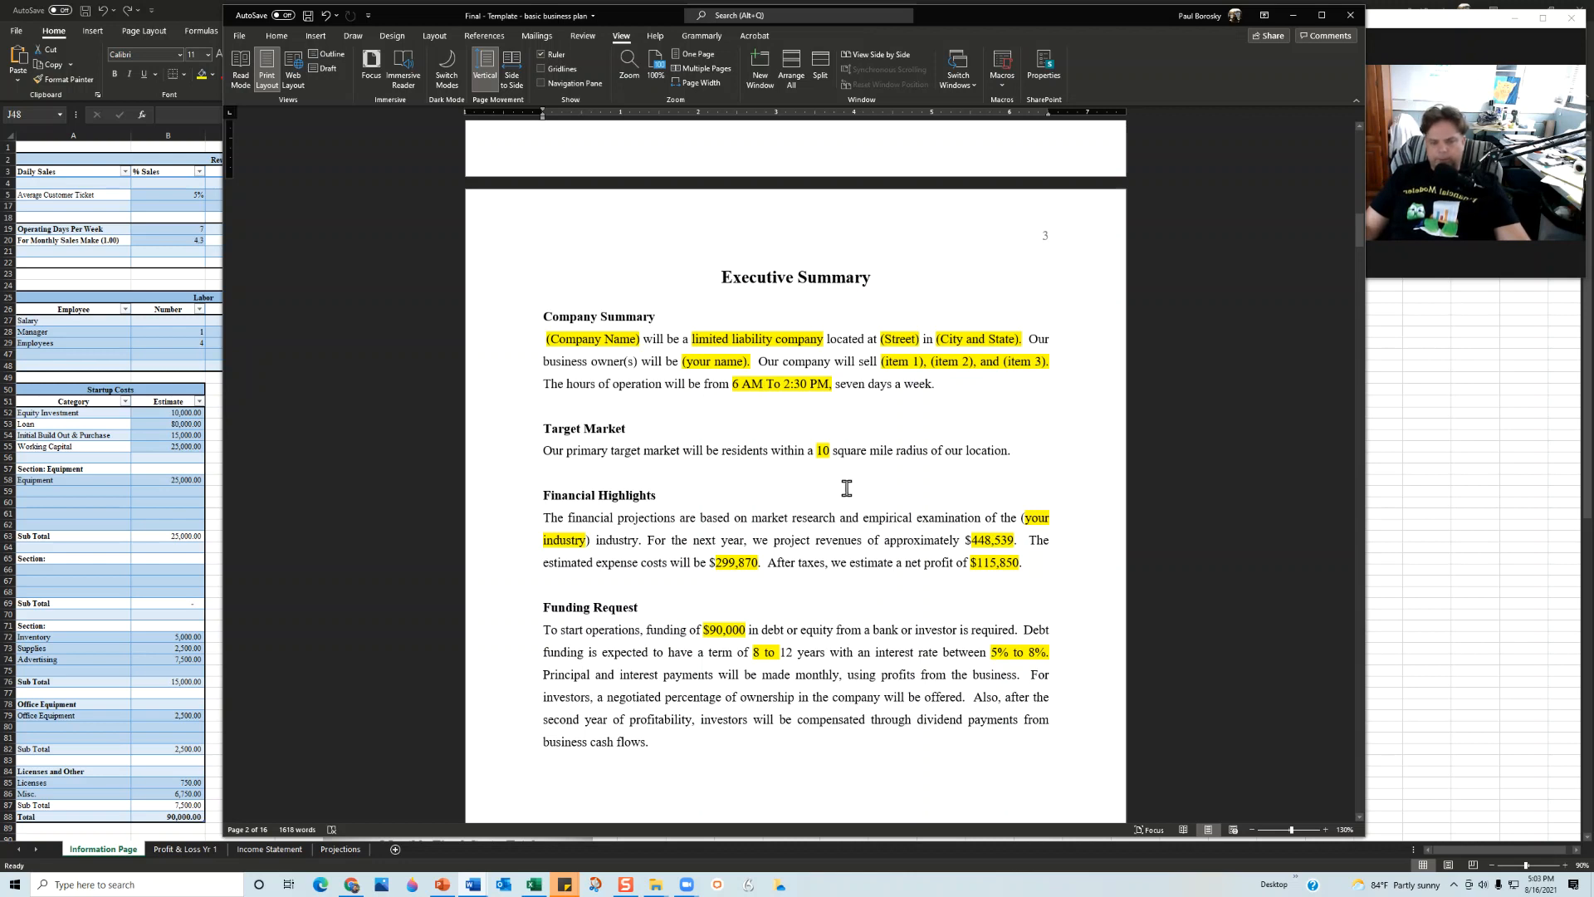
{"action": "scroll", "coordinate": [750, 478], "scroll_direction": "down", "scroll_amount": 1}
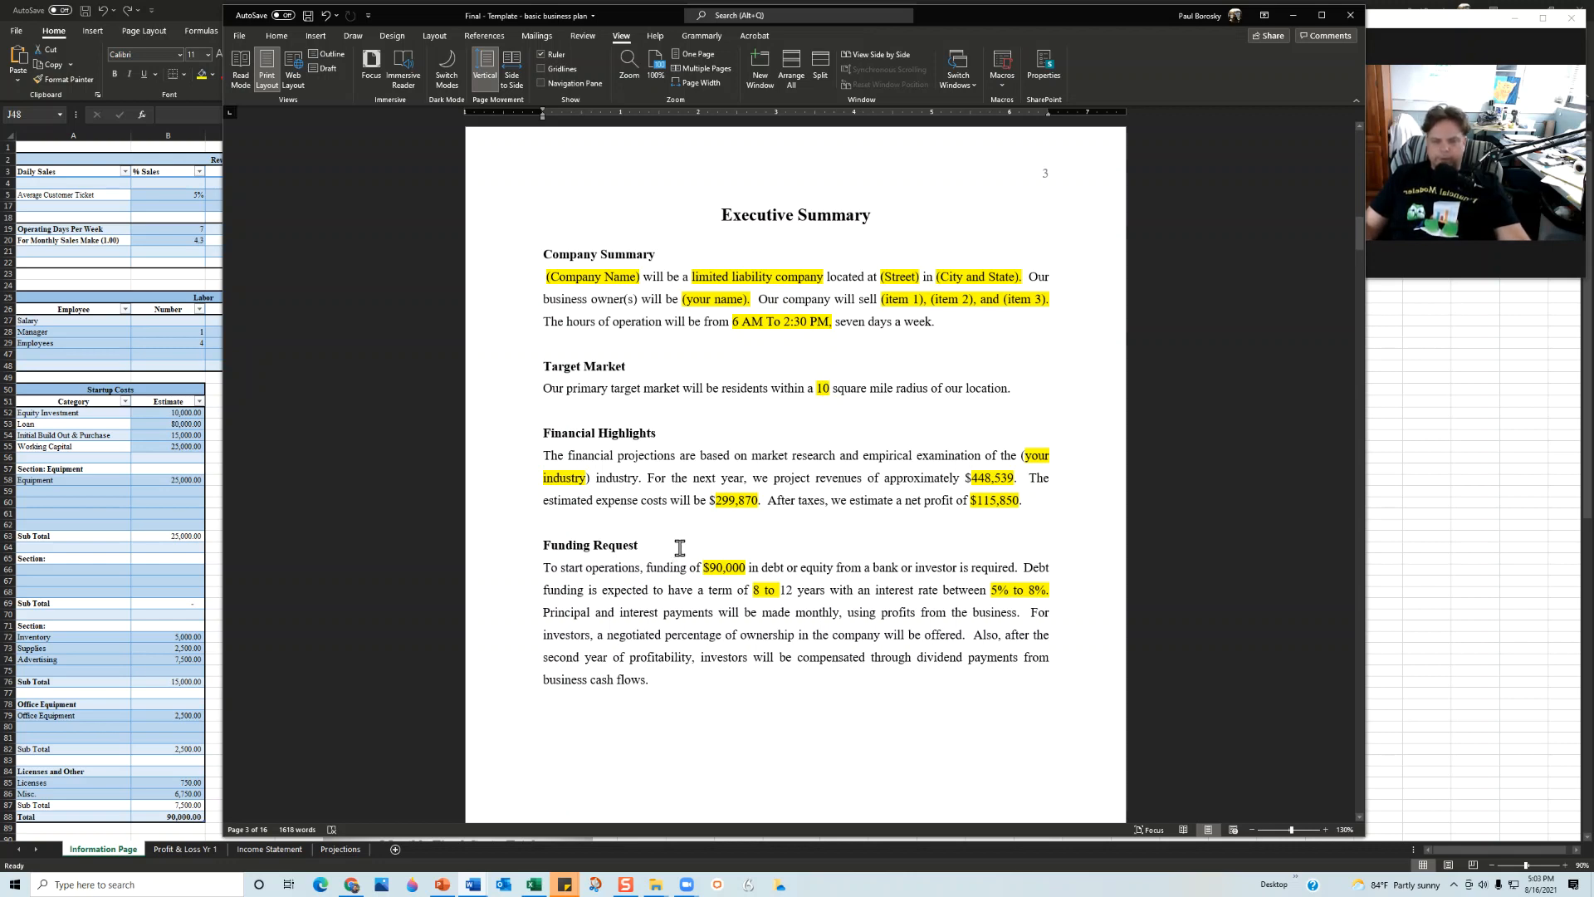
{"action": "scroll", "coordinate": [734, 465], "scroll_direction": "down", "scroll_amount": 1}
{"action": "scroll", "coordinate": [734, 465], "scroll_direction": "down", "scroll_amount": 7}
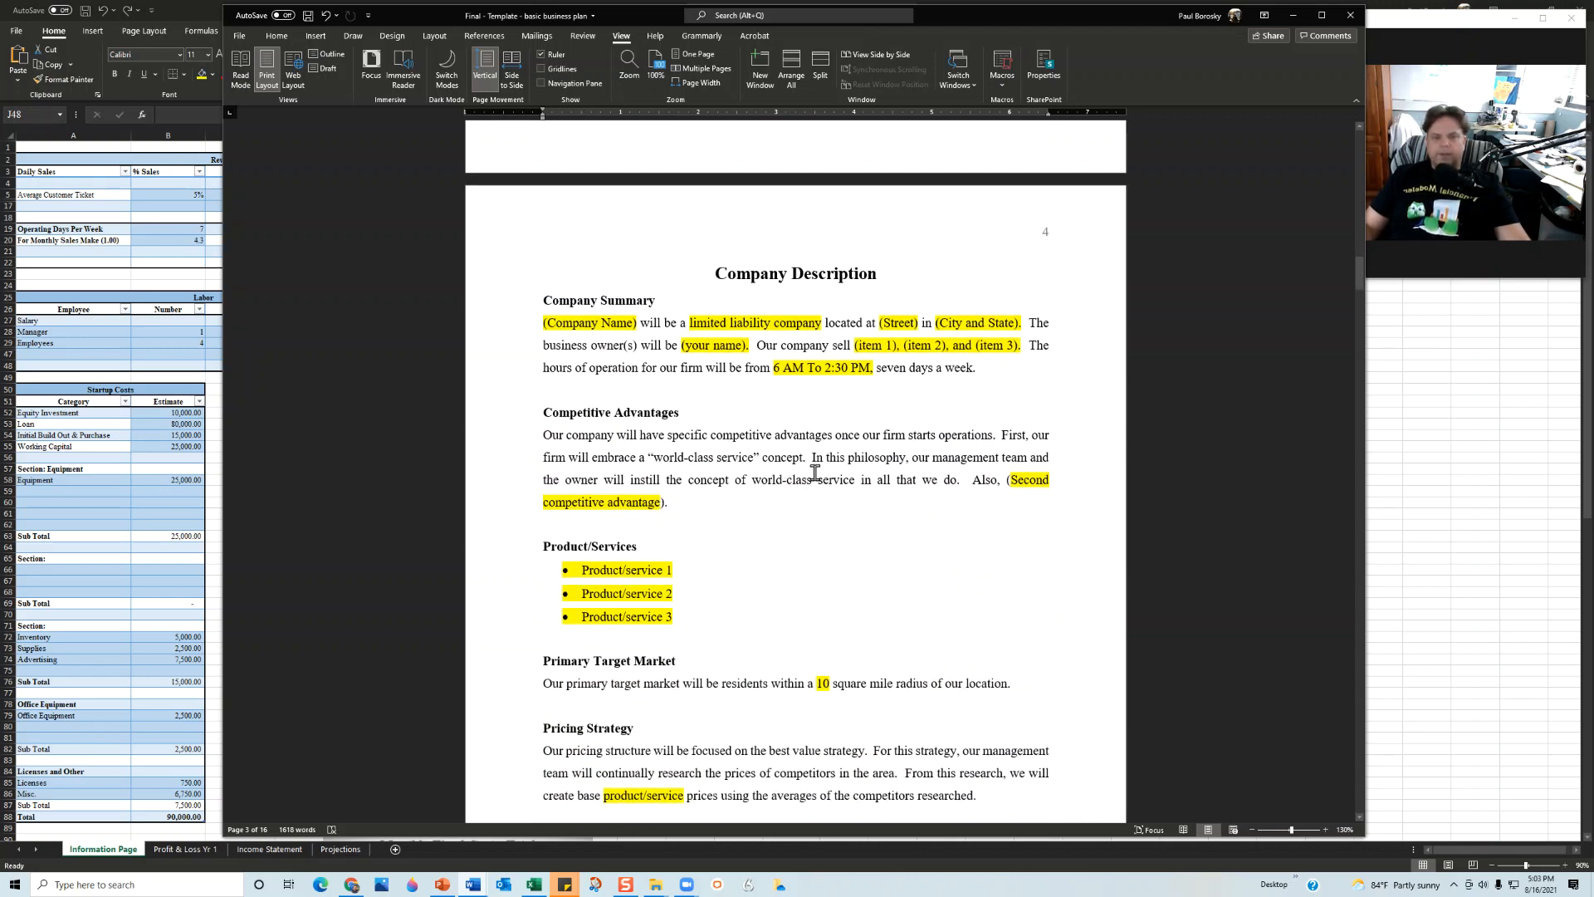
{"action": "scroll", "coordinate": [858, 349], "scroll_direction": "up", "scroll_amount": 10}
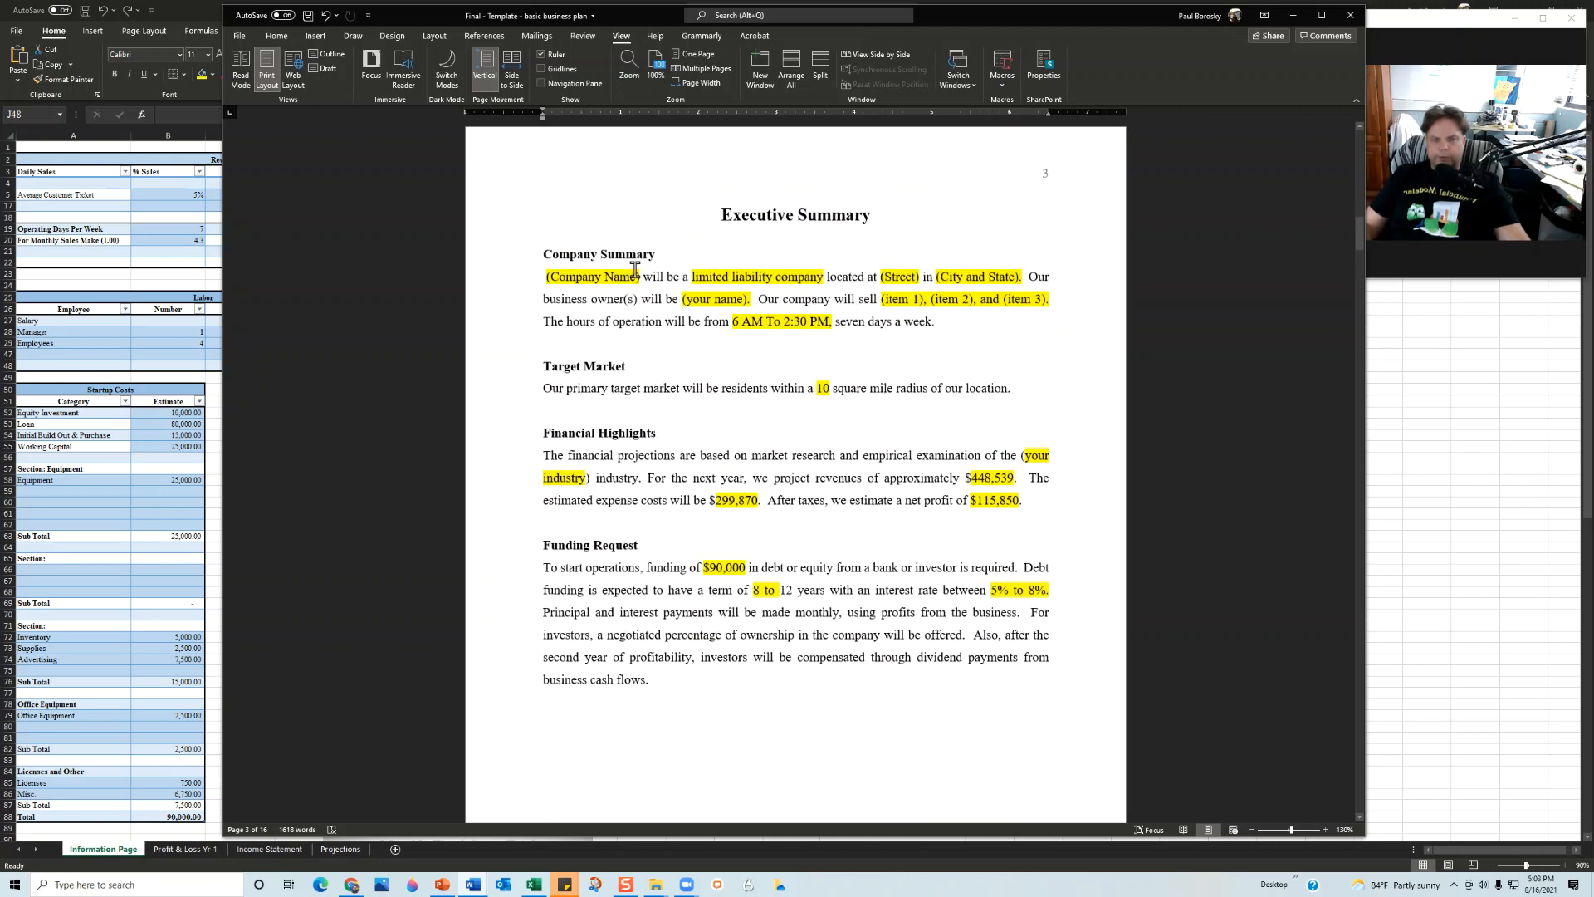
{"action": "scroll", "coordinate": [790, 356], "scroll_direction": "down", "scroll_amount": 10}
{"action": "scroll", "coordinate": [852, 435], "scroll_direction": "down", "scroll_amount": 1}
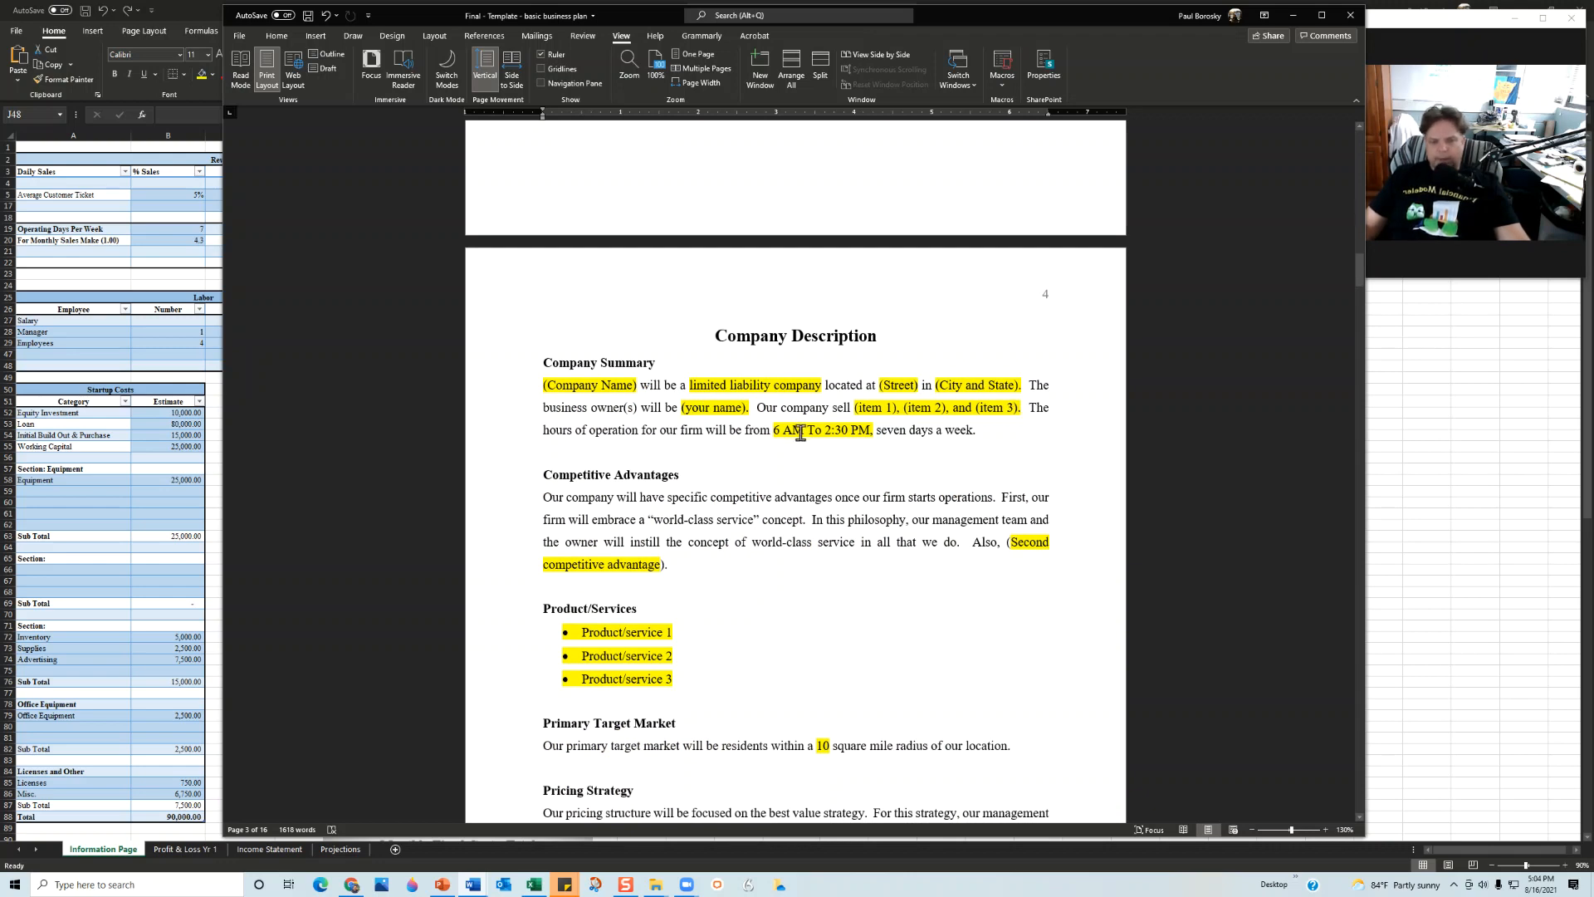
{"action": "left_click_drag", "start_coordinate": [980, 438], "coordinate": [504, 390]}
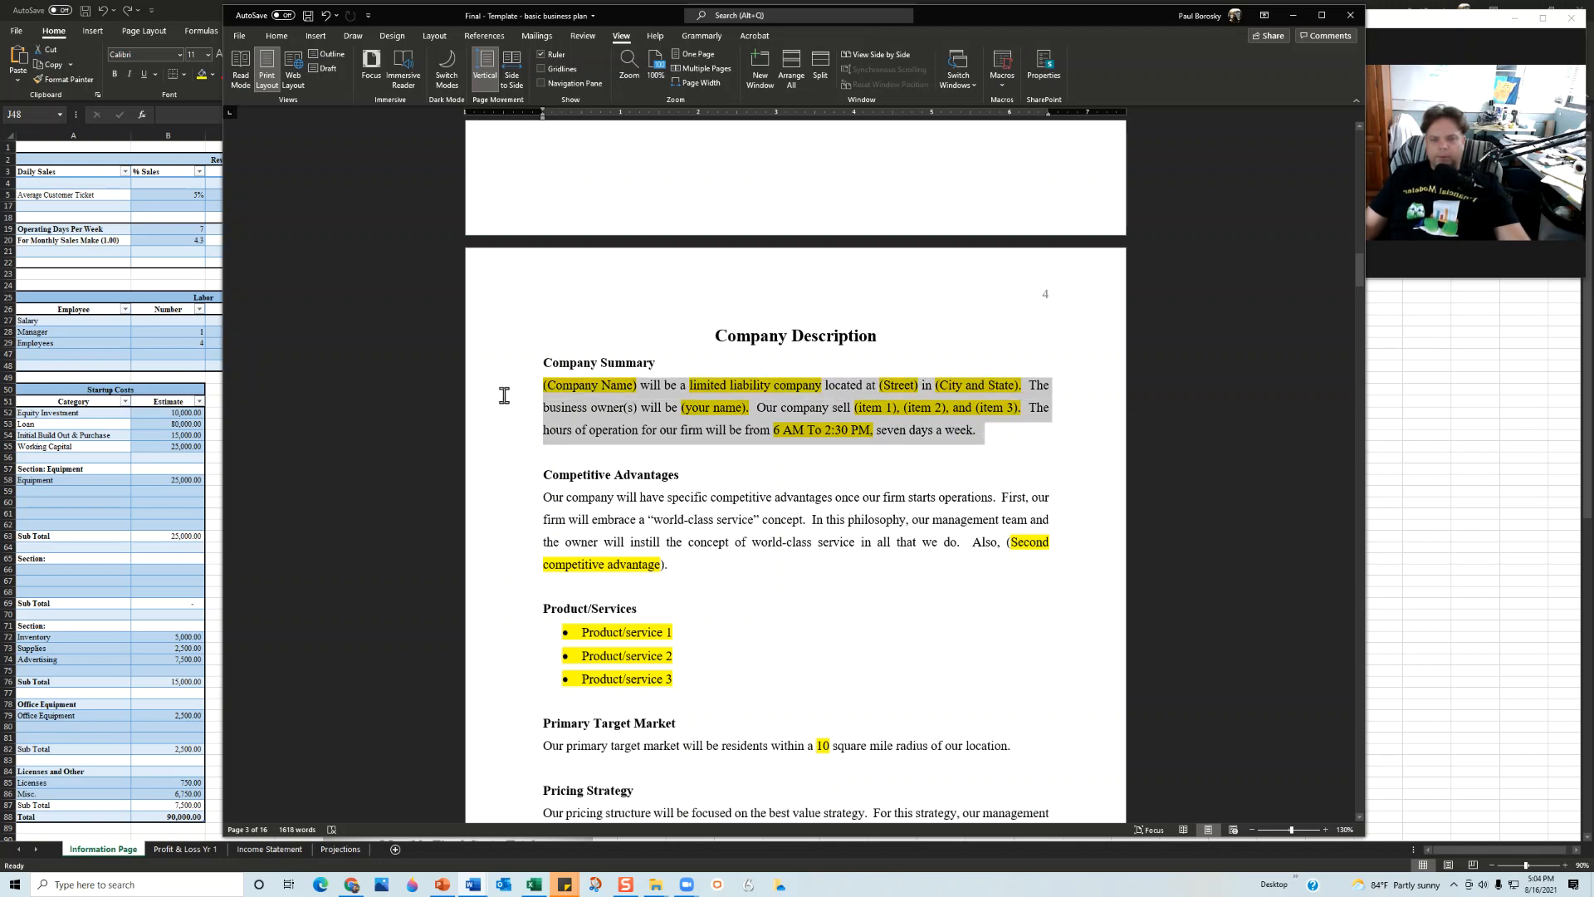
{"action": "scroll", "coordinate": [684, 505], "scroll_direction": "up", "scroll_amount": 5}
{"action": "scroll", "coordinate": [684, 505], "scroll_direction": "up", "scroll_amount": 4}
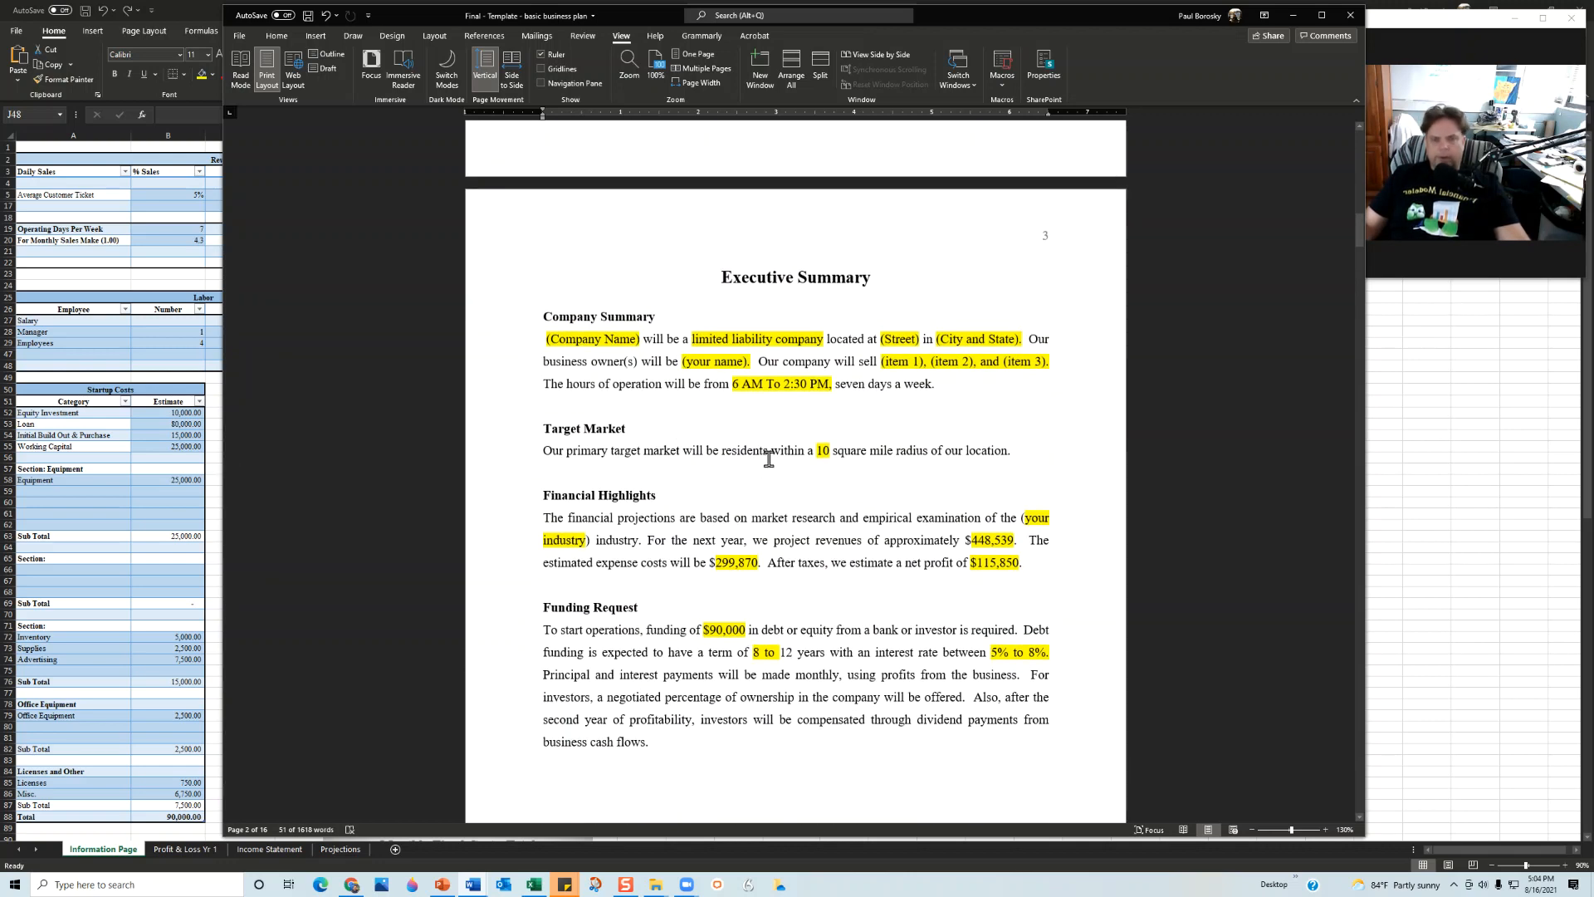
{"action": "scroll", "coordinate": [817, 498], "scroll_direction": "down", "scroll_amount": 5}
{"action": "scroll", "coordinate": [846, 712], "scroll_direction": "up", "scroll_amount": 5}
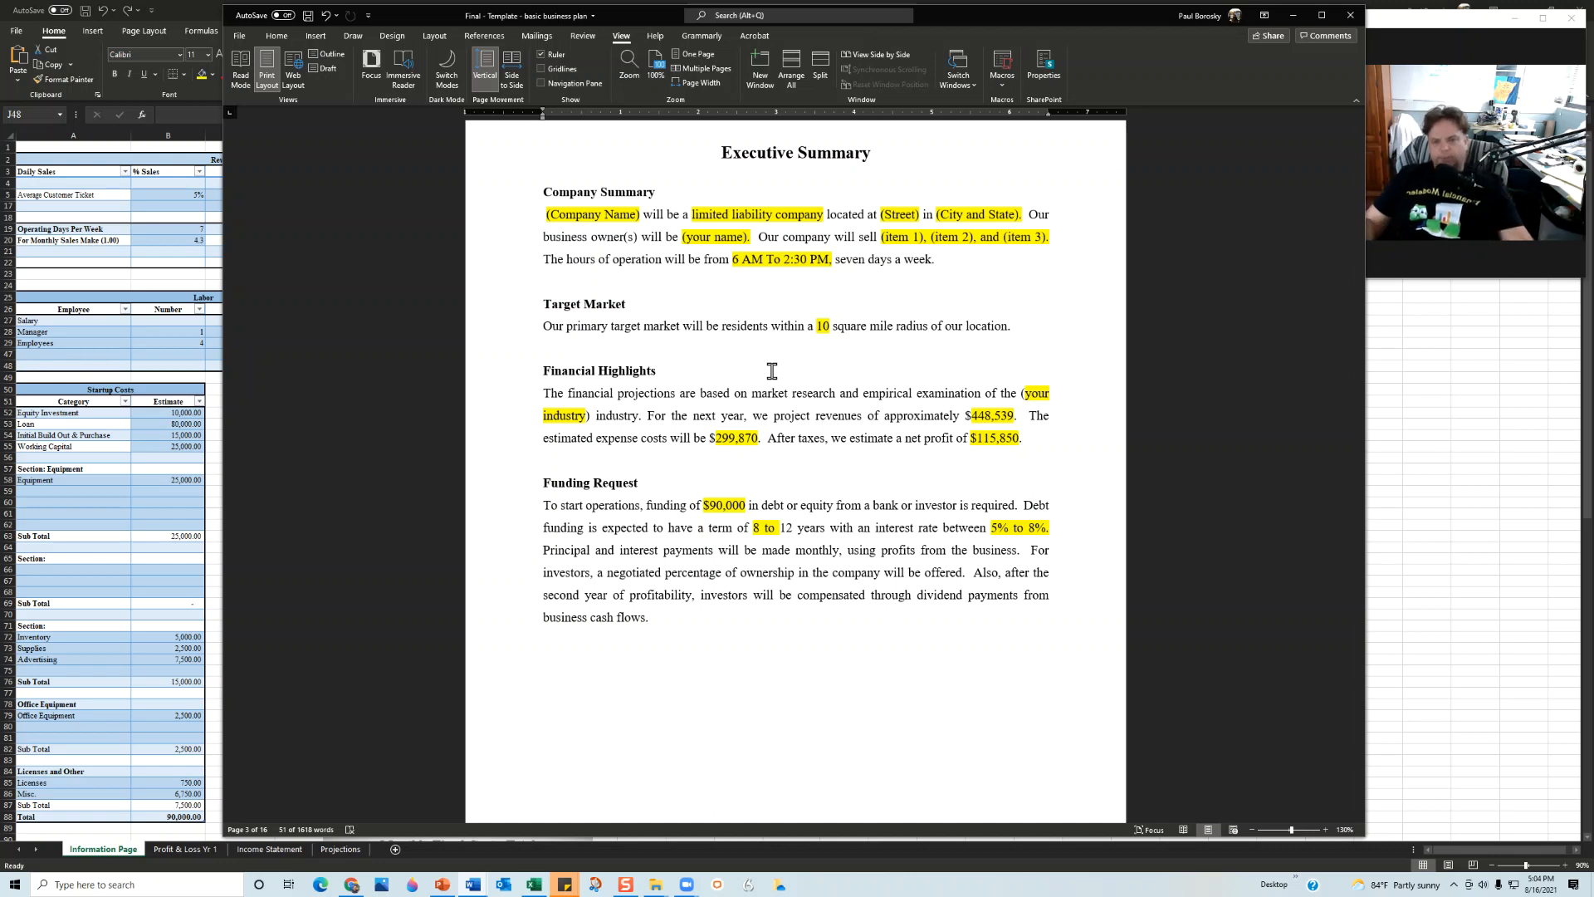
Examine the Company Description from the competitive advantages through pricing, hours and location to the business objectives and timeline.
{"action": "scroll", "coordinate": [772, 370], "scroll_direction": "down", "scroll_amount": 12}
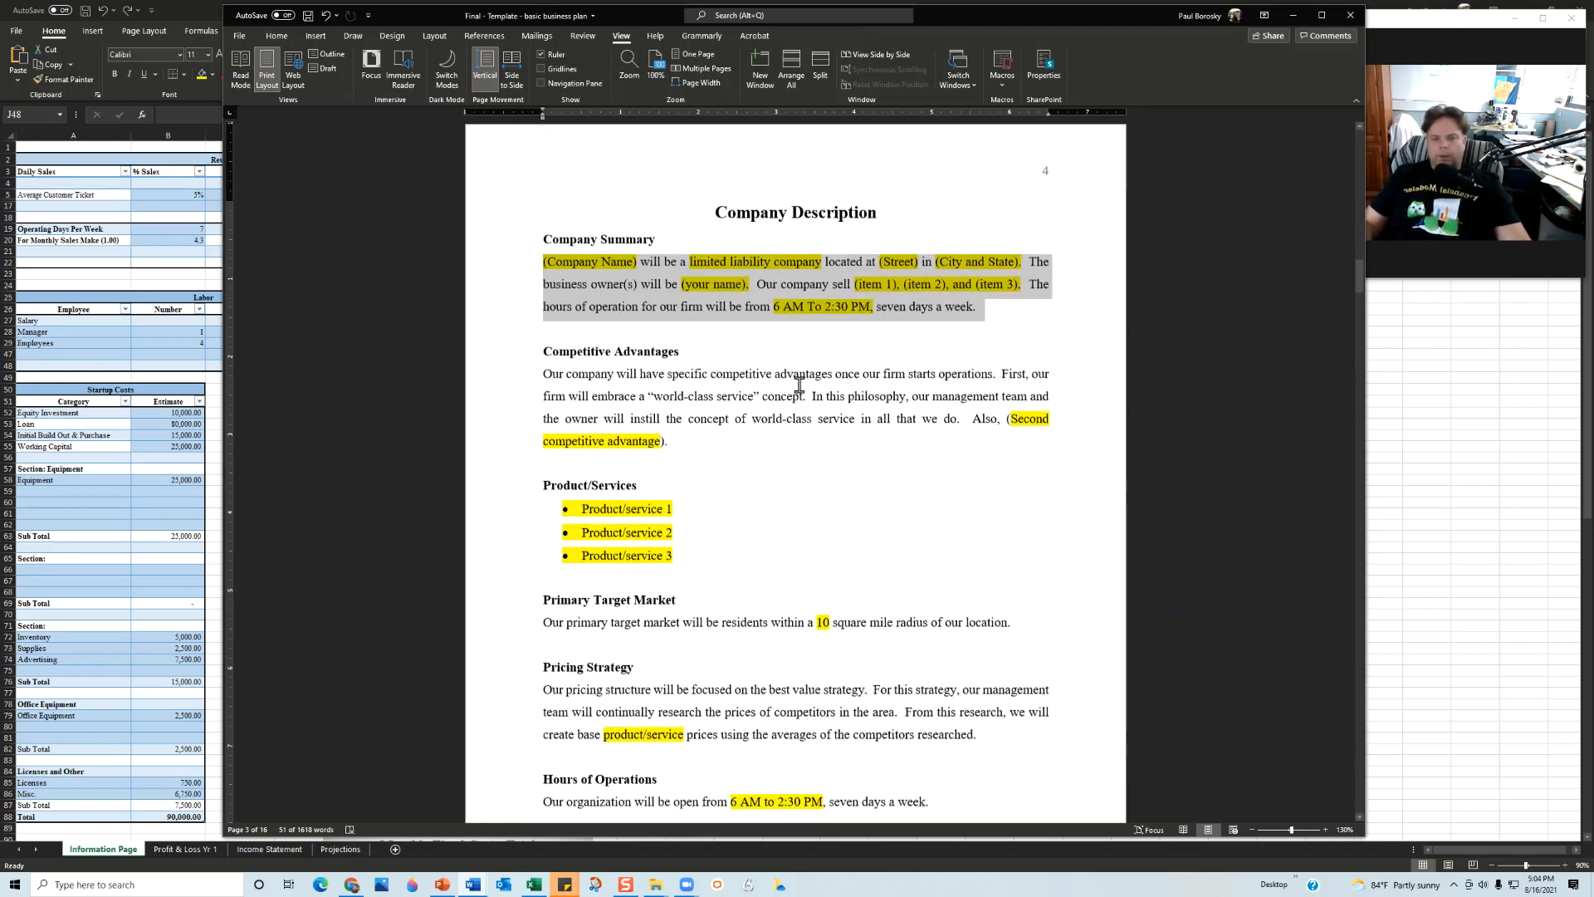
{"action": "scroll", "coordinate": [799, 384], "scroll_direction": "down", "scroll_amount": 1}
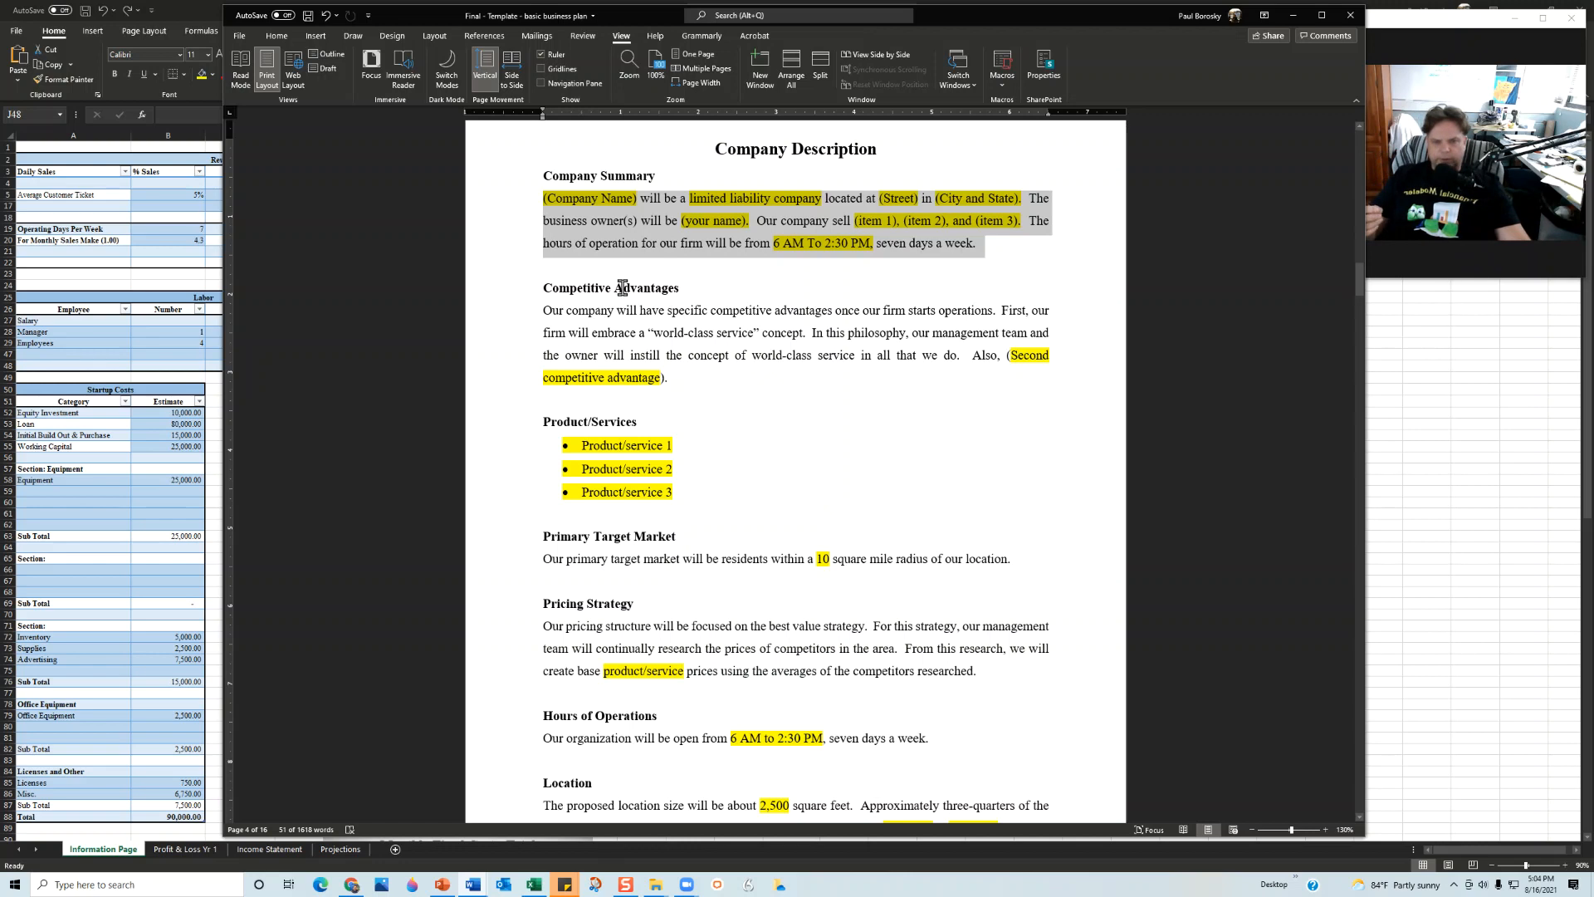
{"action": "scroll", "coordinate": [636, 444], "scroll_direction": "down", "scroll_amount": 2}
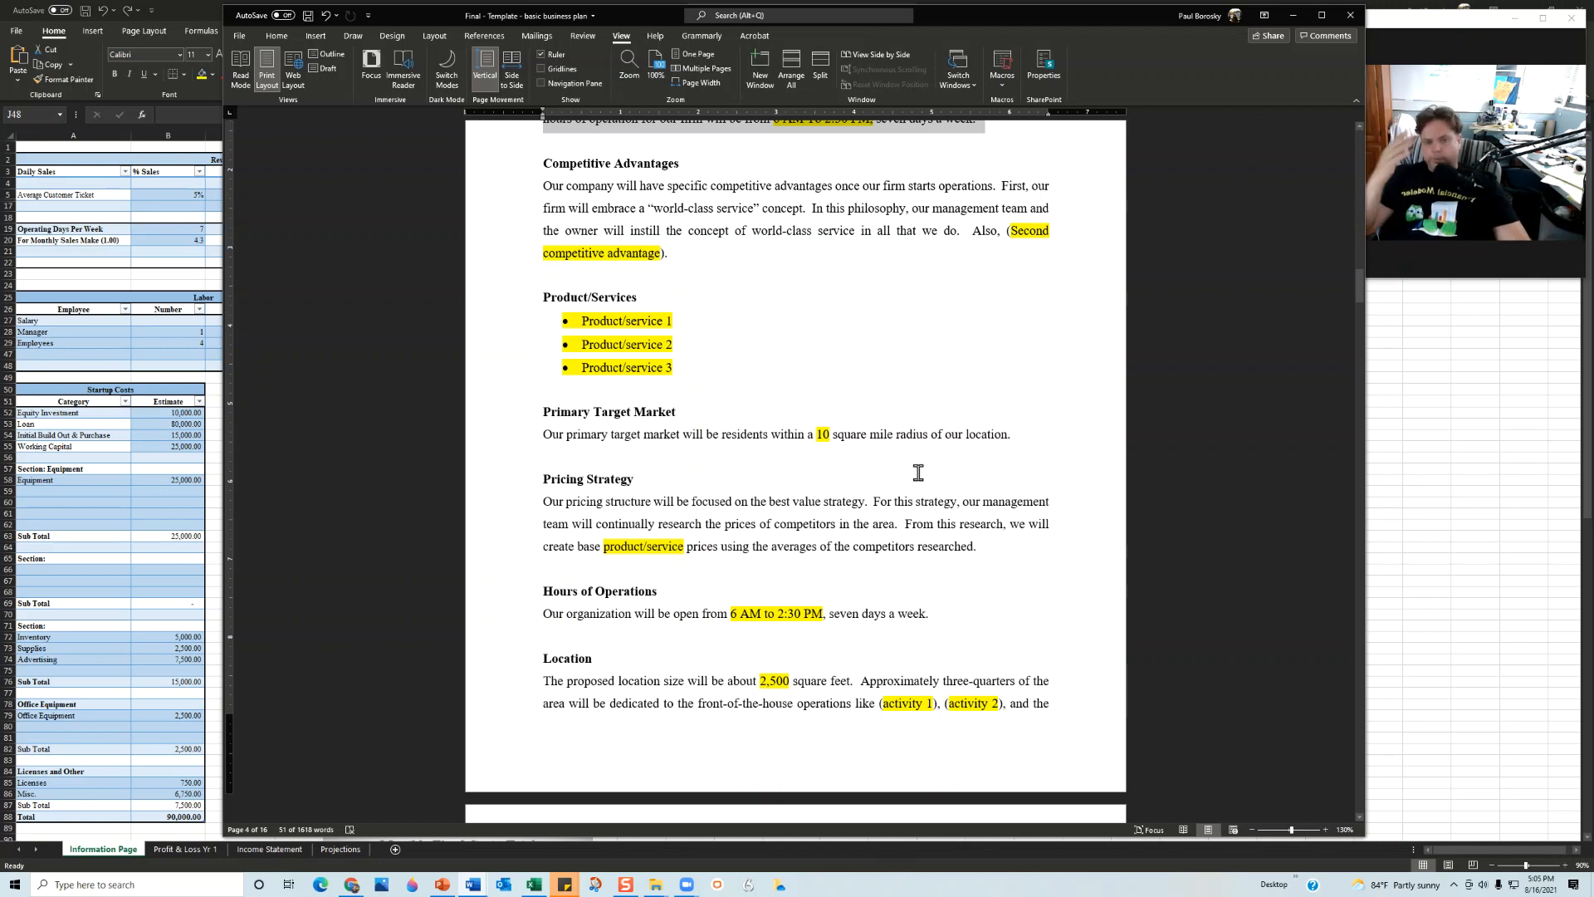
{"action": "scroll", "coordinate": [656, 517], "scroll_direction": "down", "scroll_amount": 3}
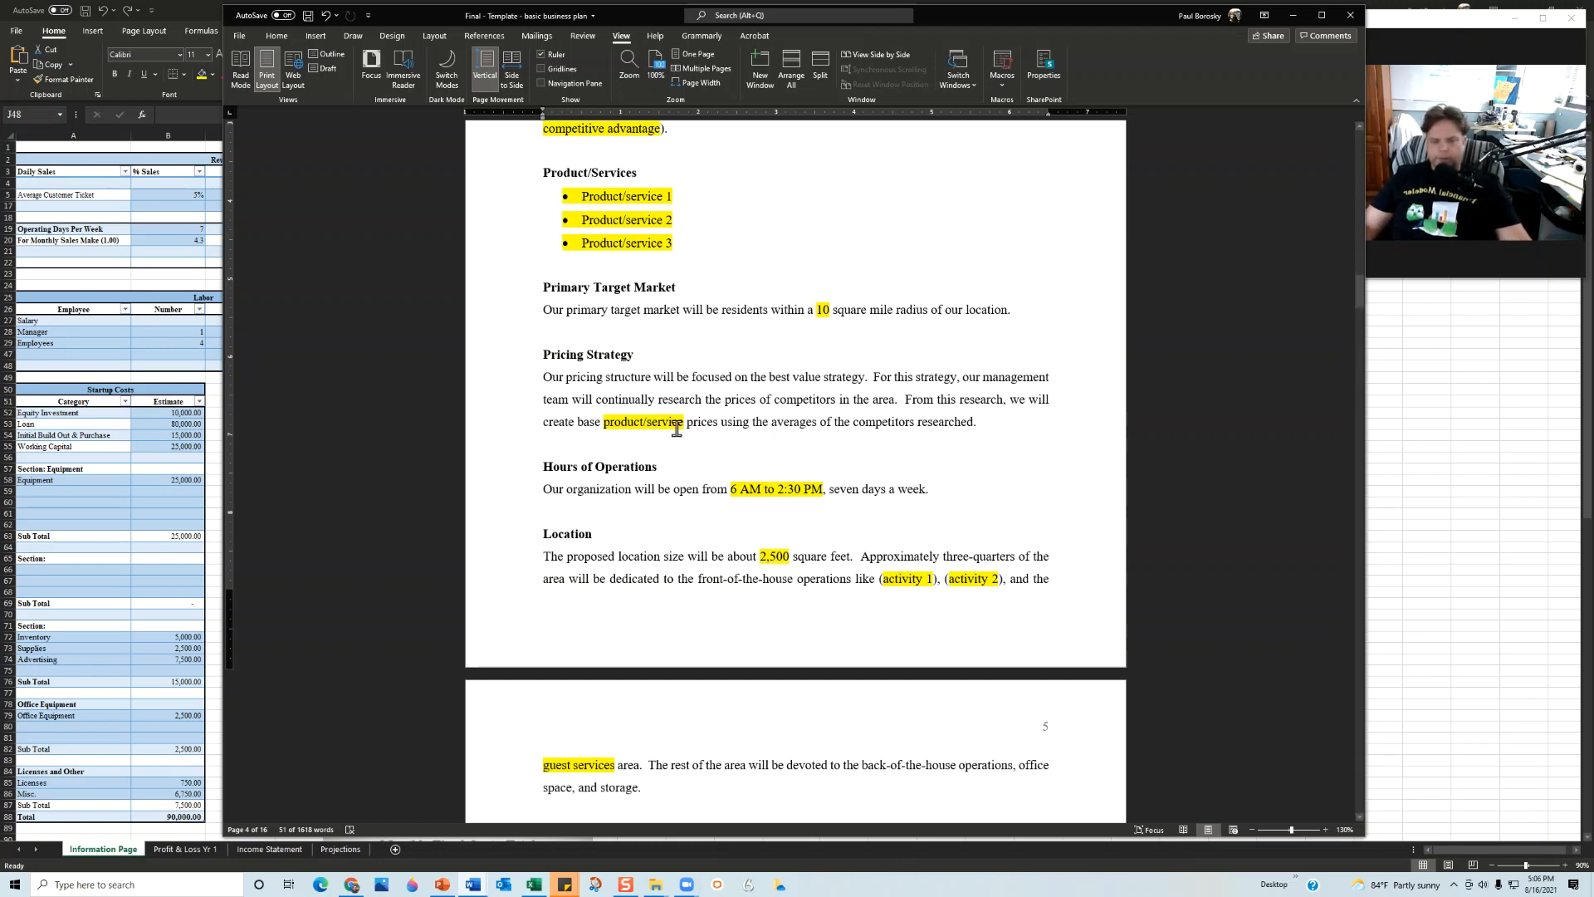
{"action": "scroll", "coordinate": [679, 430], "scroll_direction": "down", "scroll_amount": 1}
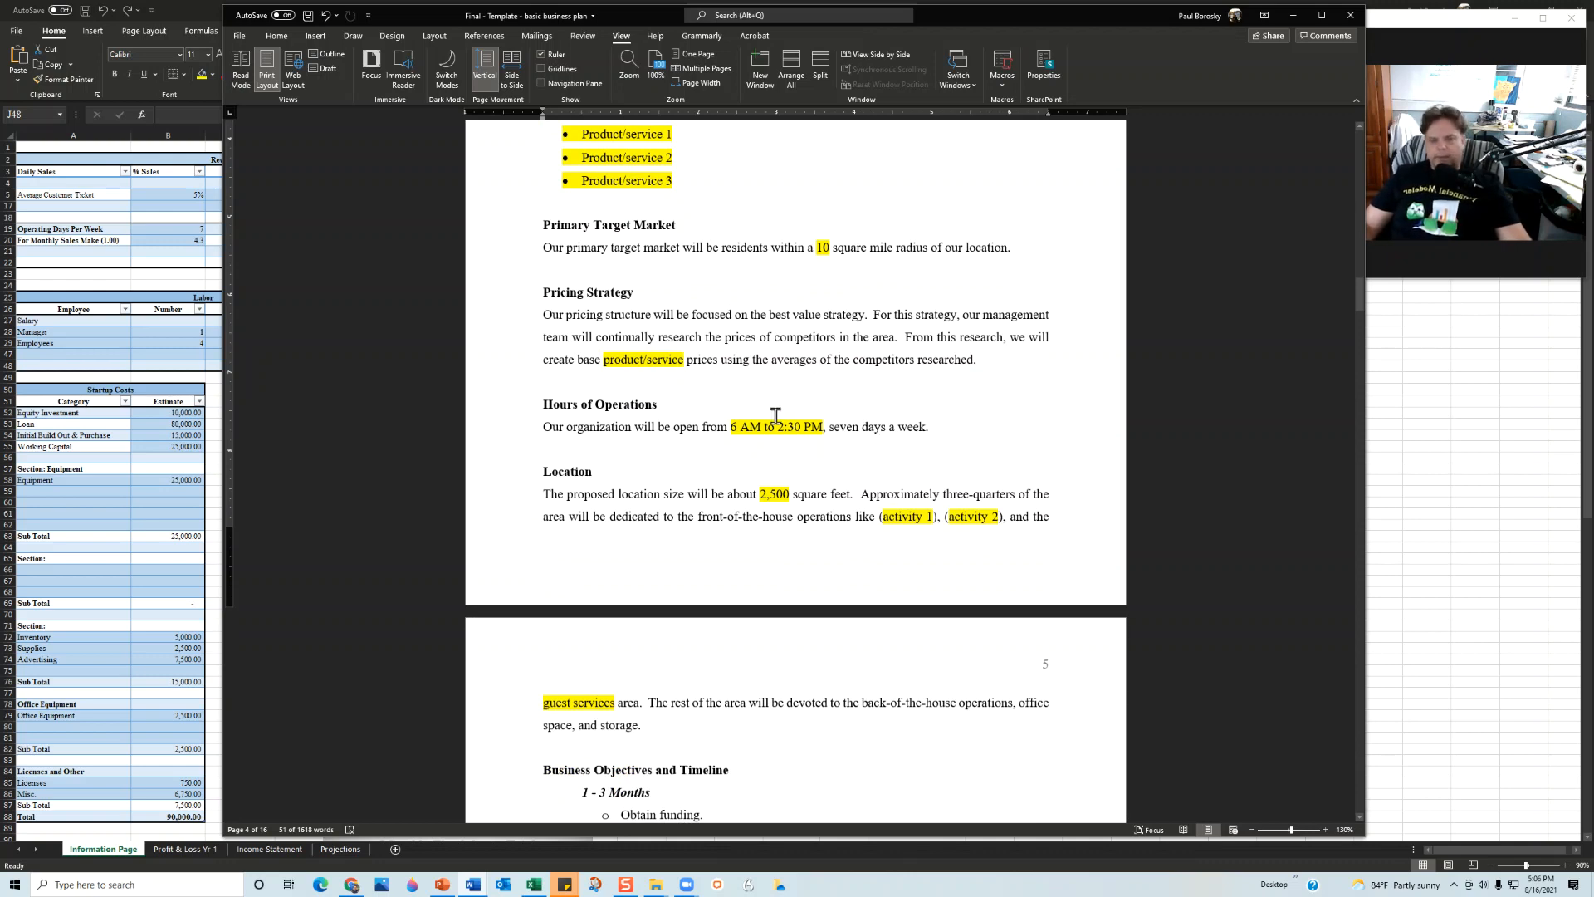
{"action": "scroll", "coordinate": [756, 426], "scroll_direction": "down", "scroll_amount": 3}
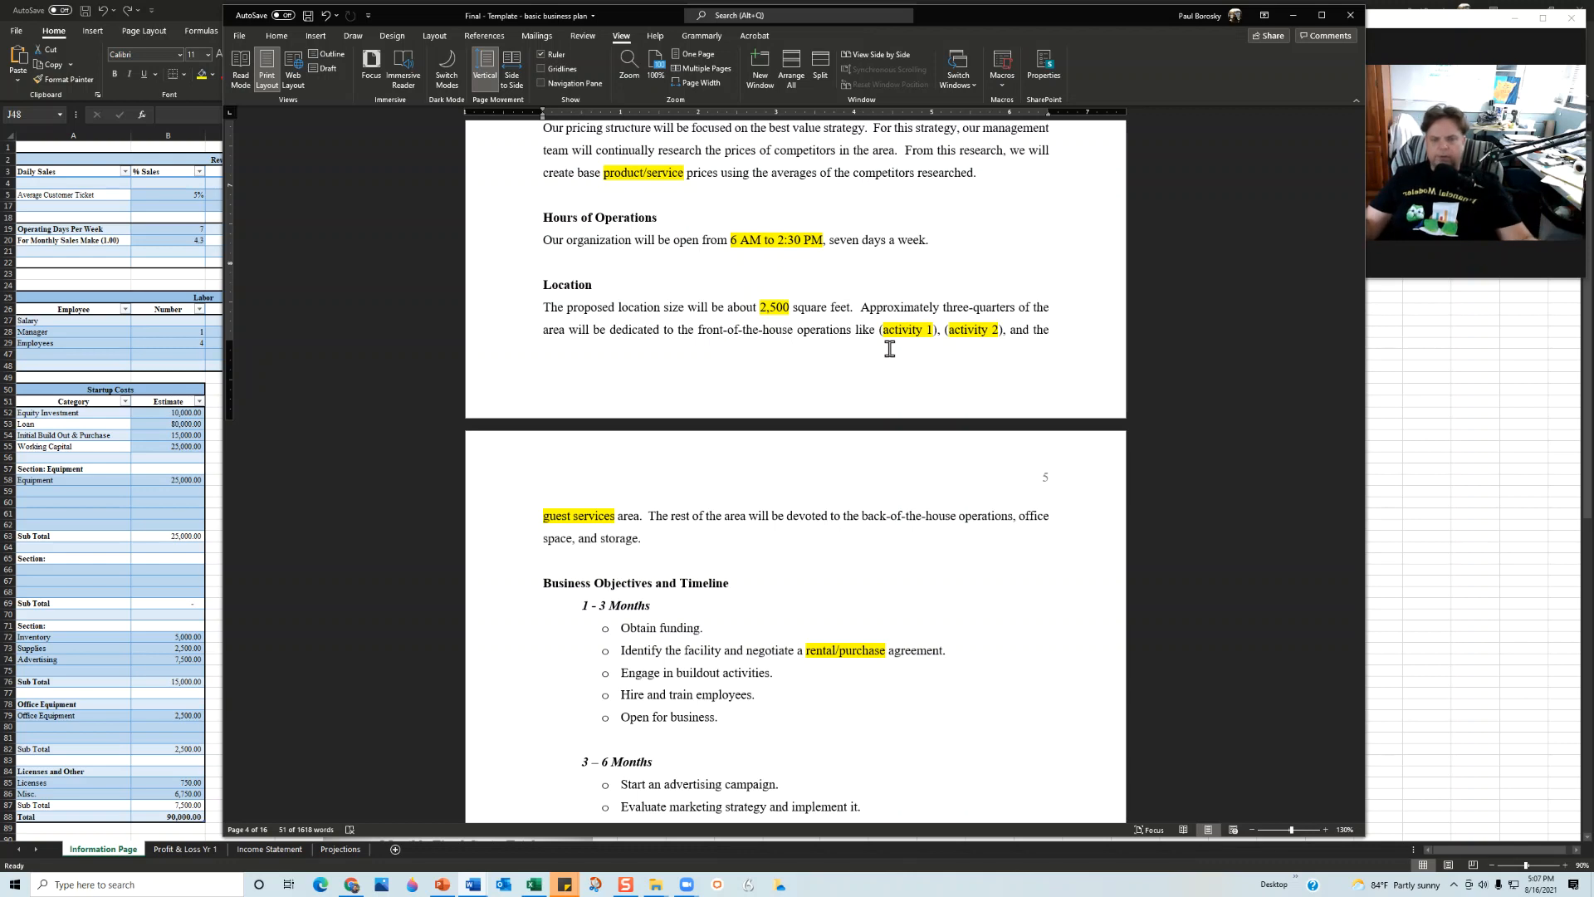
{"action": "scroll", "coordinate": [826, 509], "scroll_direction": "down", "scroll_amount": 3}
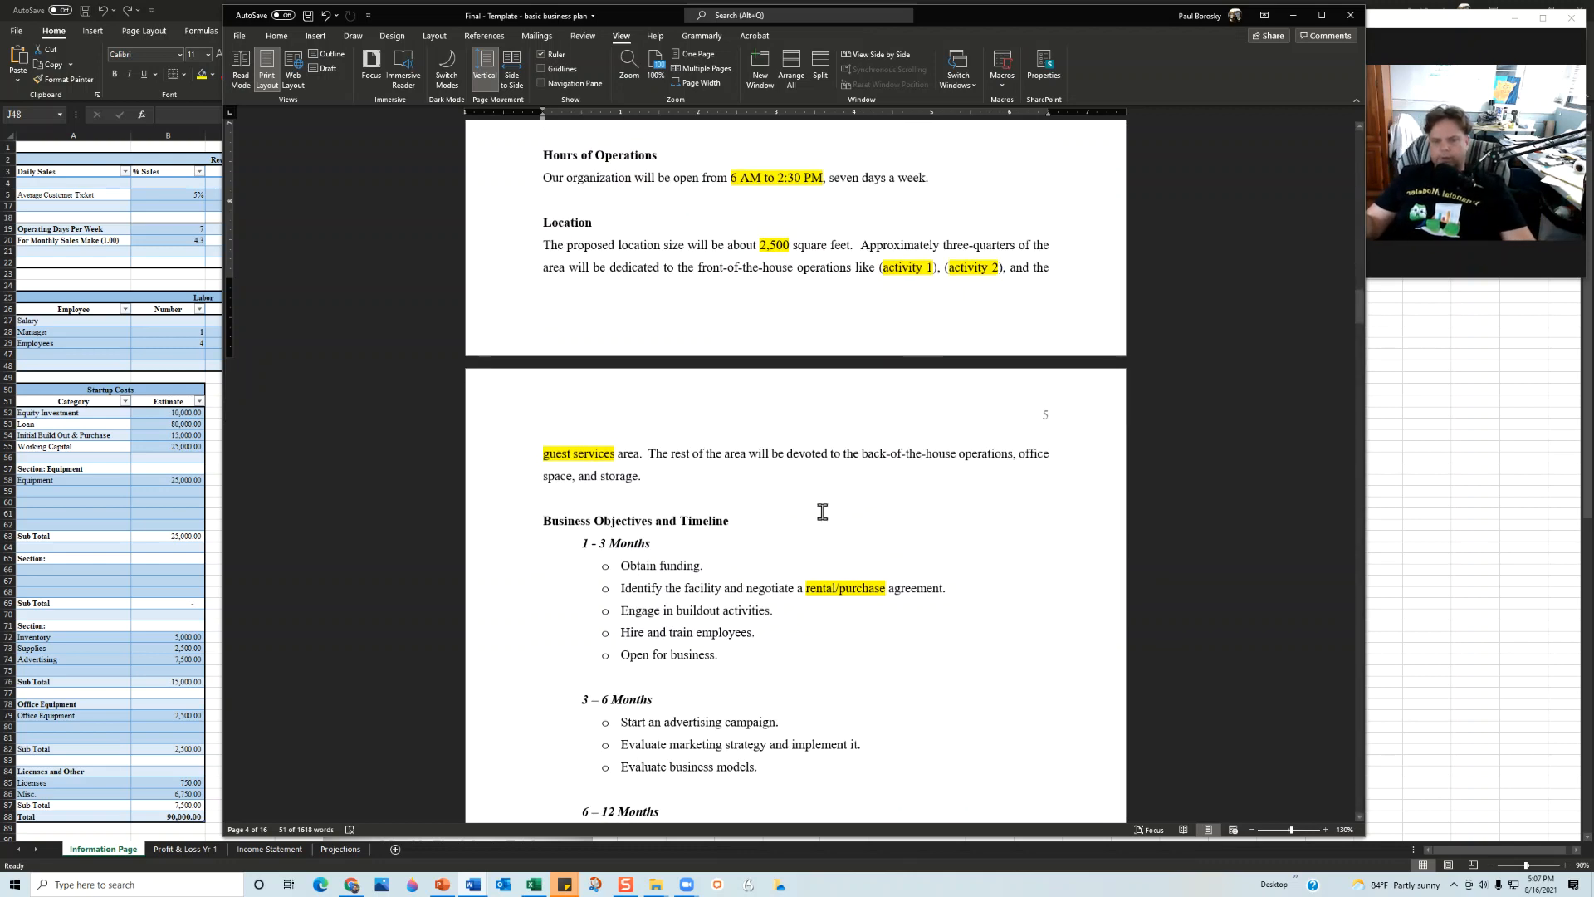
{"action": "scroll", "coordinate": [821, 473], "scroll_direction": "down", "scroll_amount": 1}
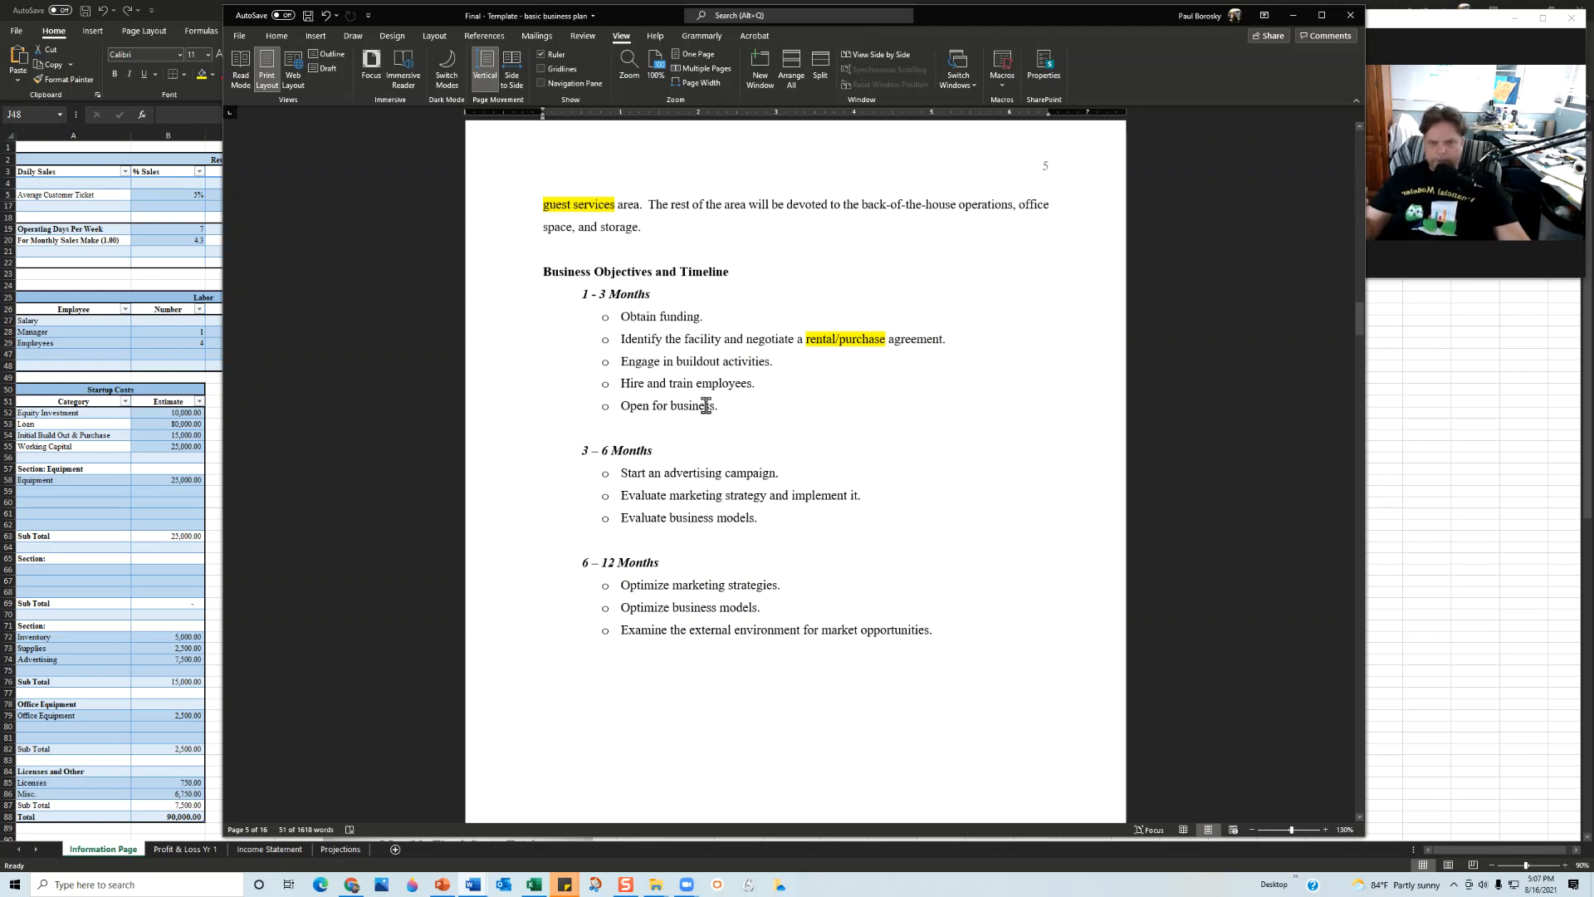
{"action": "scroll", "coordinate": [707, 405], "scroll_direction": "down", "scroll_amount": 3}
Inspect the Industry Statistics graphic in the Industry Analysis by opening its text pane, going to the Profits entry, and closing the pane.
{"action": "scroll", "coordinate": [707, 406], "scroll_direction": "down", "scroll_amount": 6}
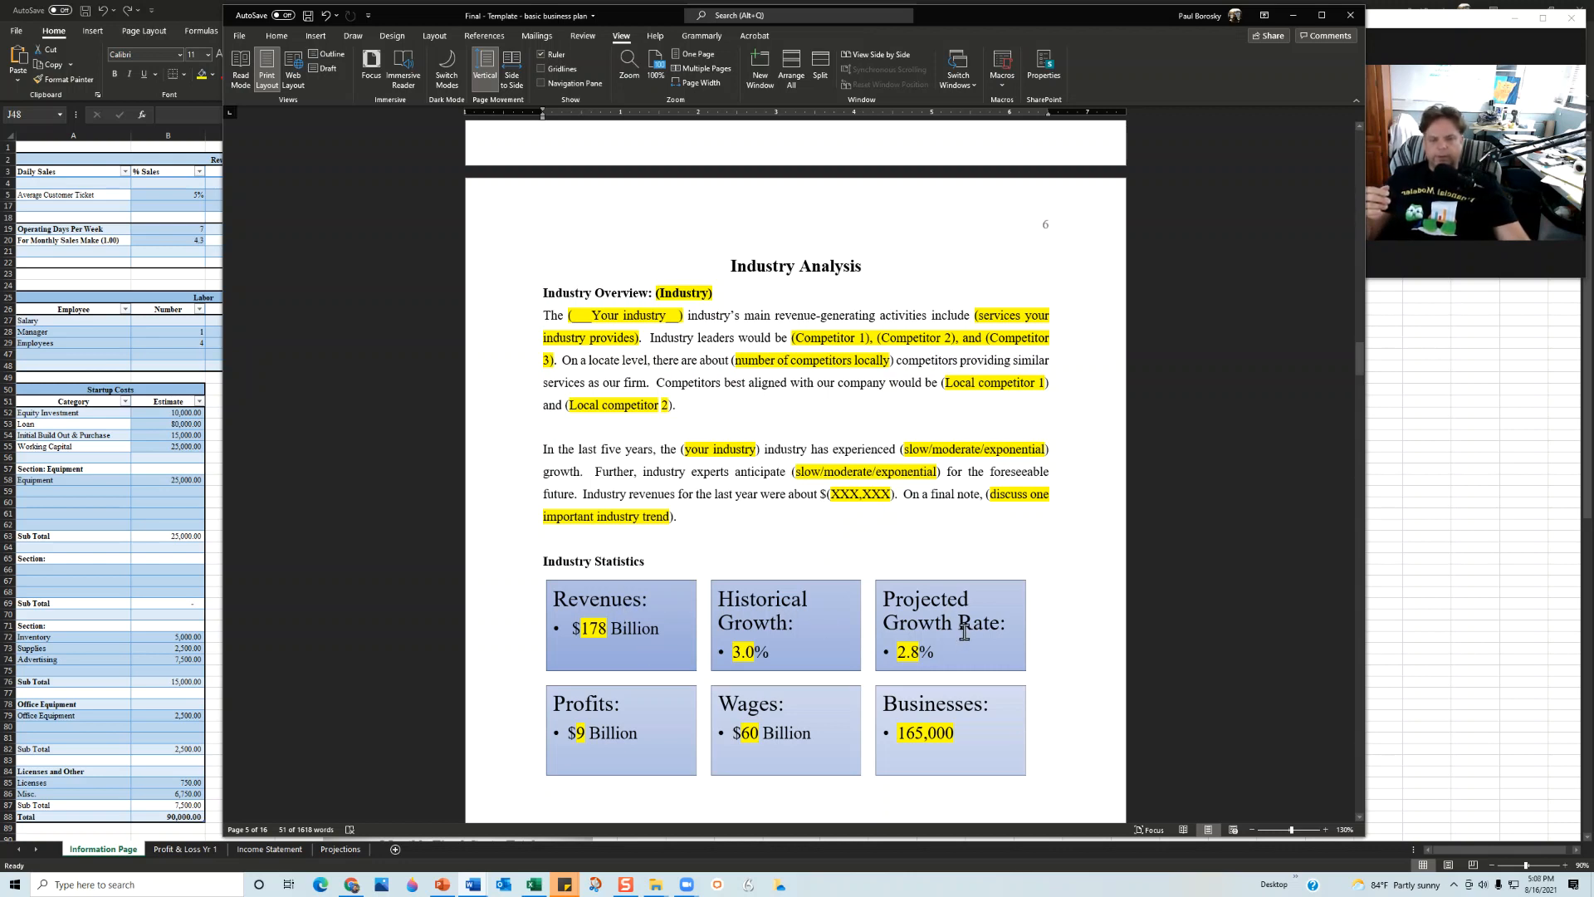
{"action": "scroll", "coordinate": [946, 619], "scroll_direction": "down", "scroll_amount": 1}
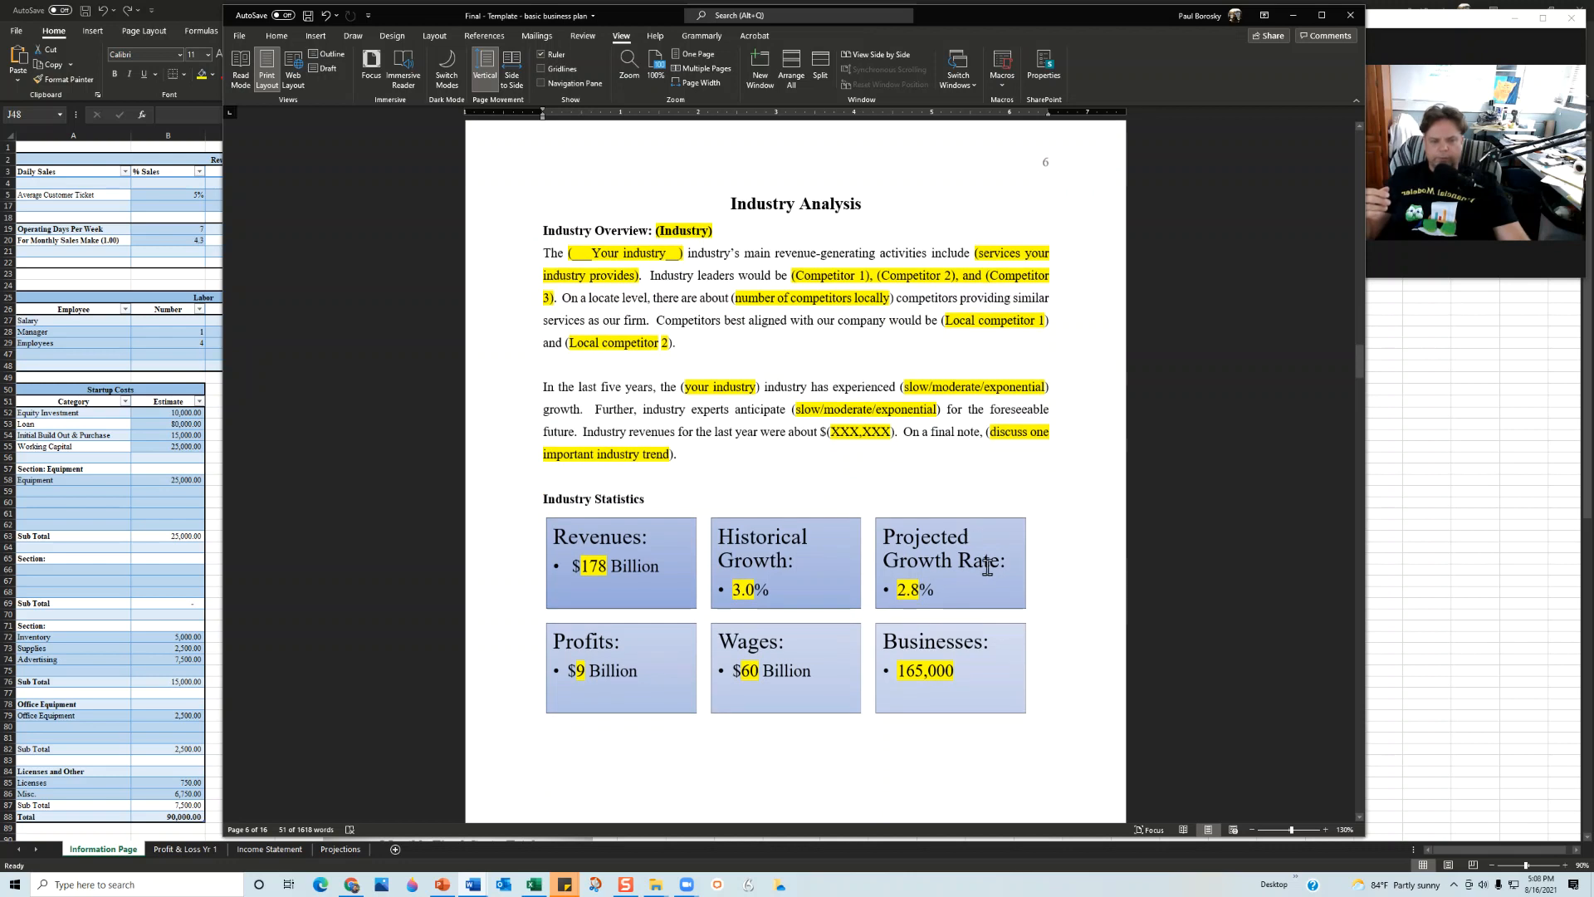
{"action": "left_click", "coordinate": [654, 584]}
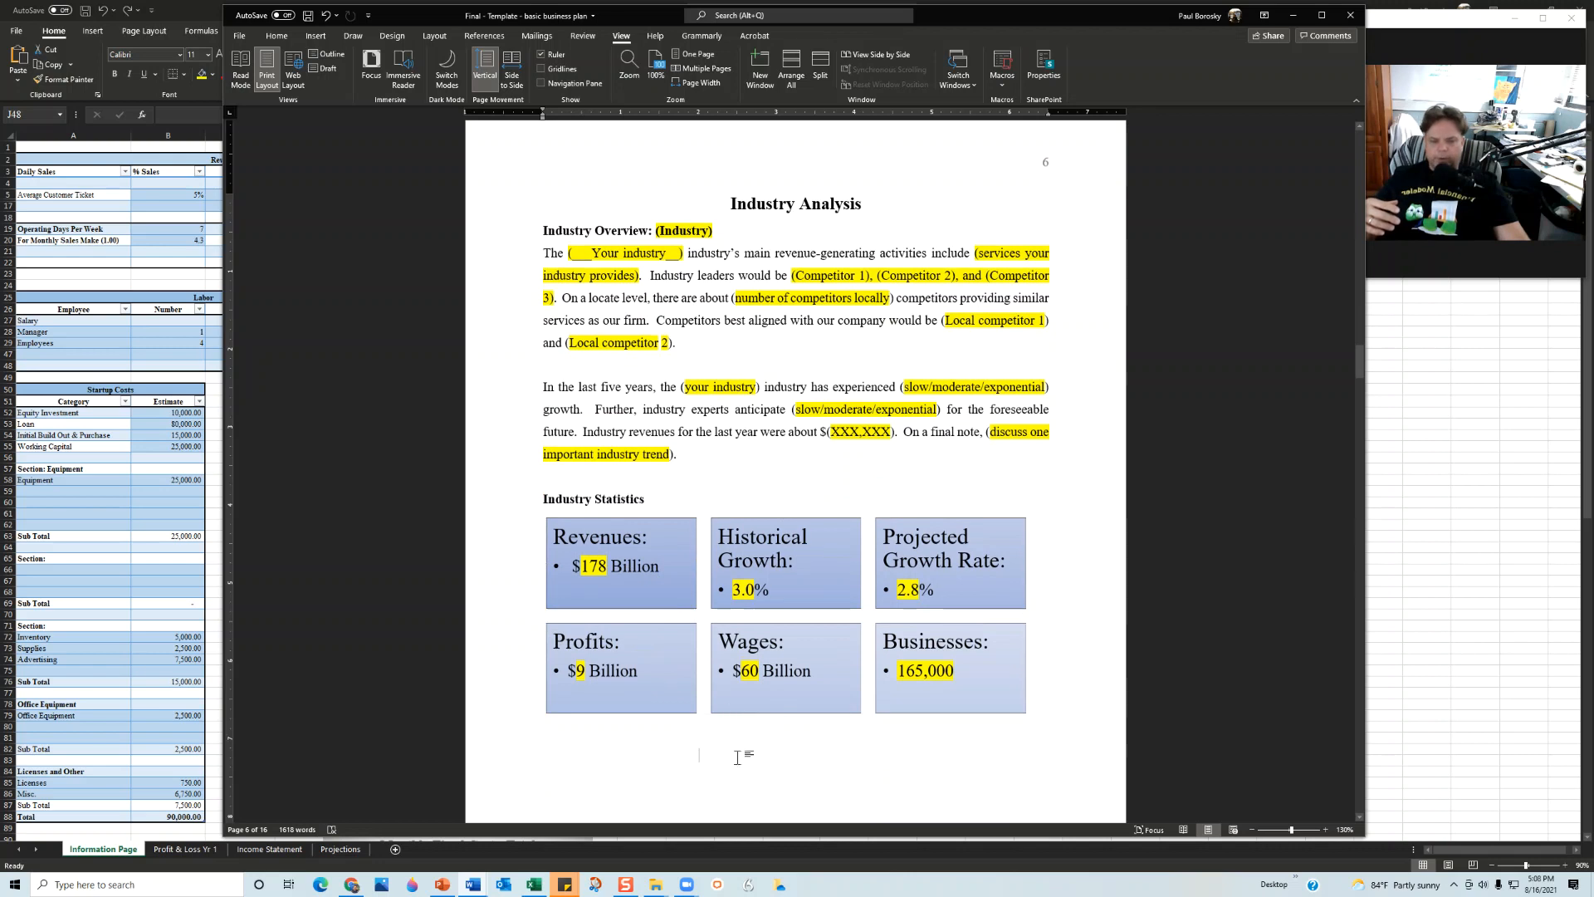
{"action": "left_click", "coordinate": [768, 605]}
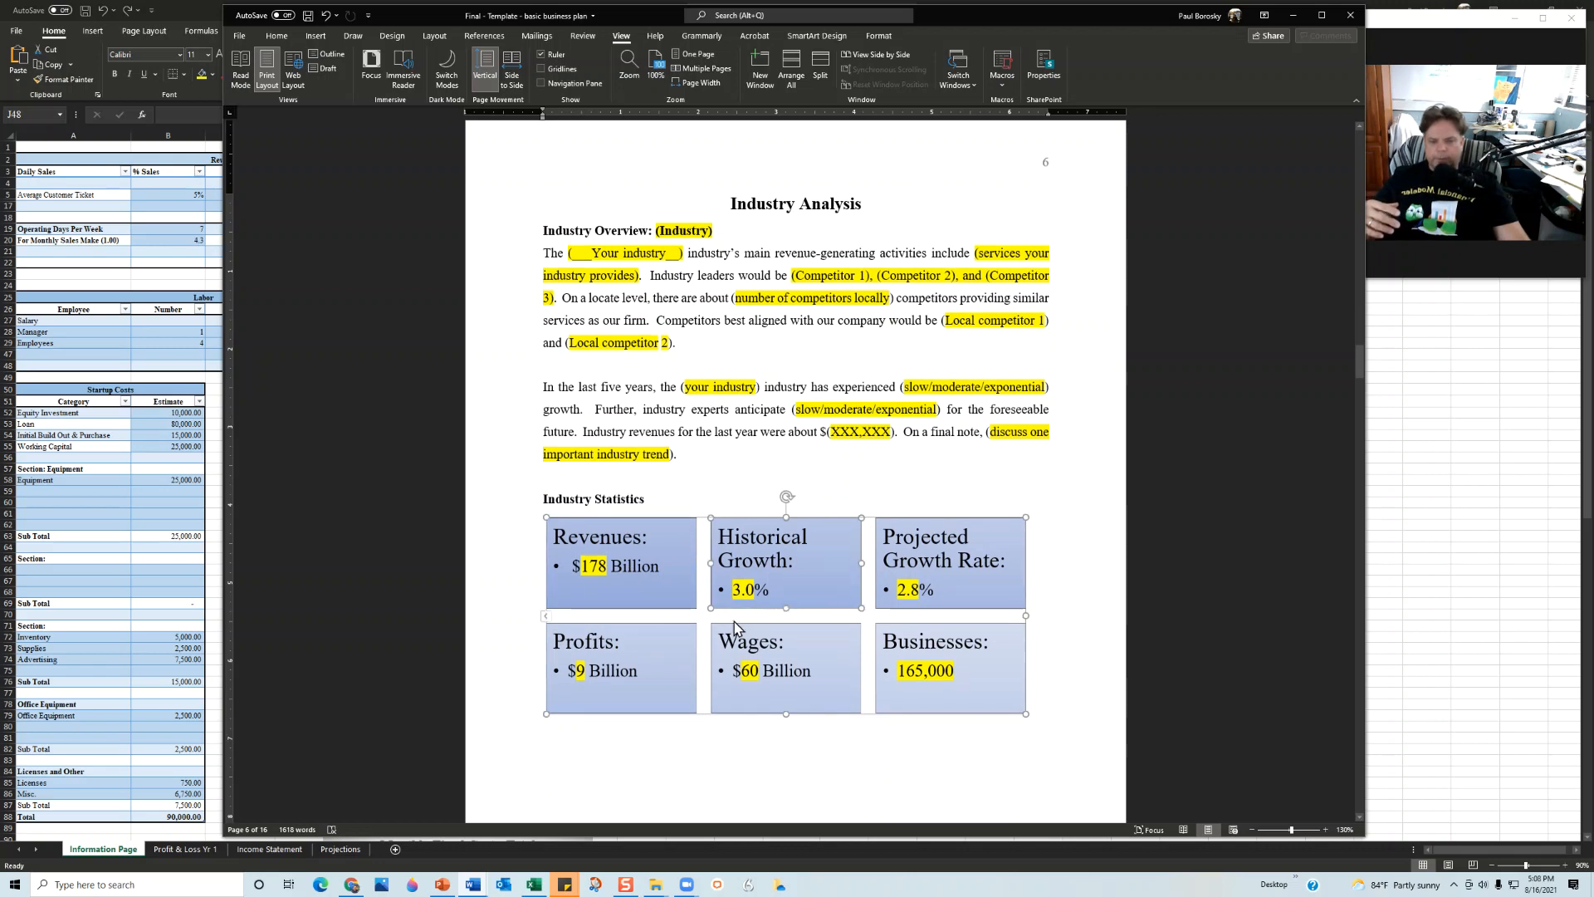
{"action": "left_click", "coordinate": [547, 619]}
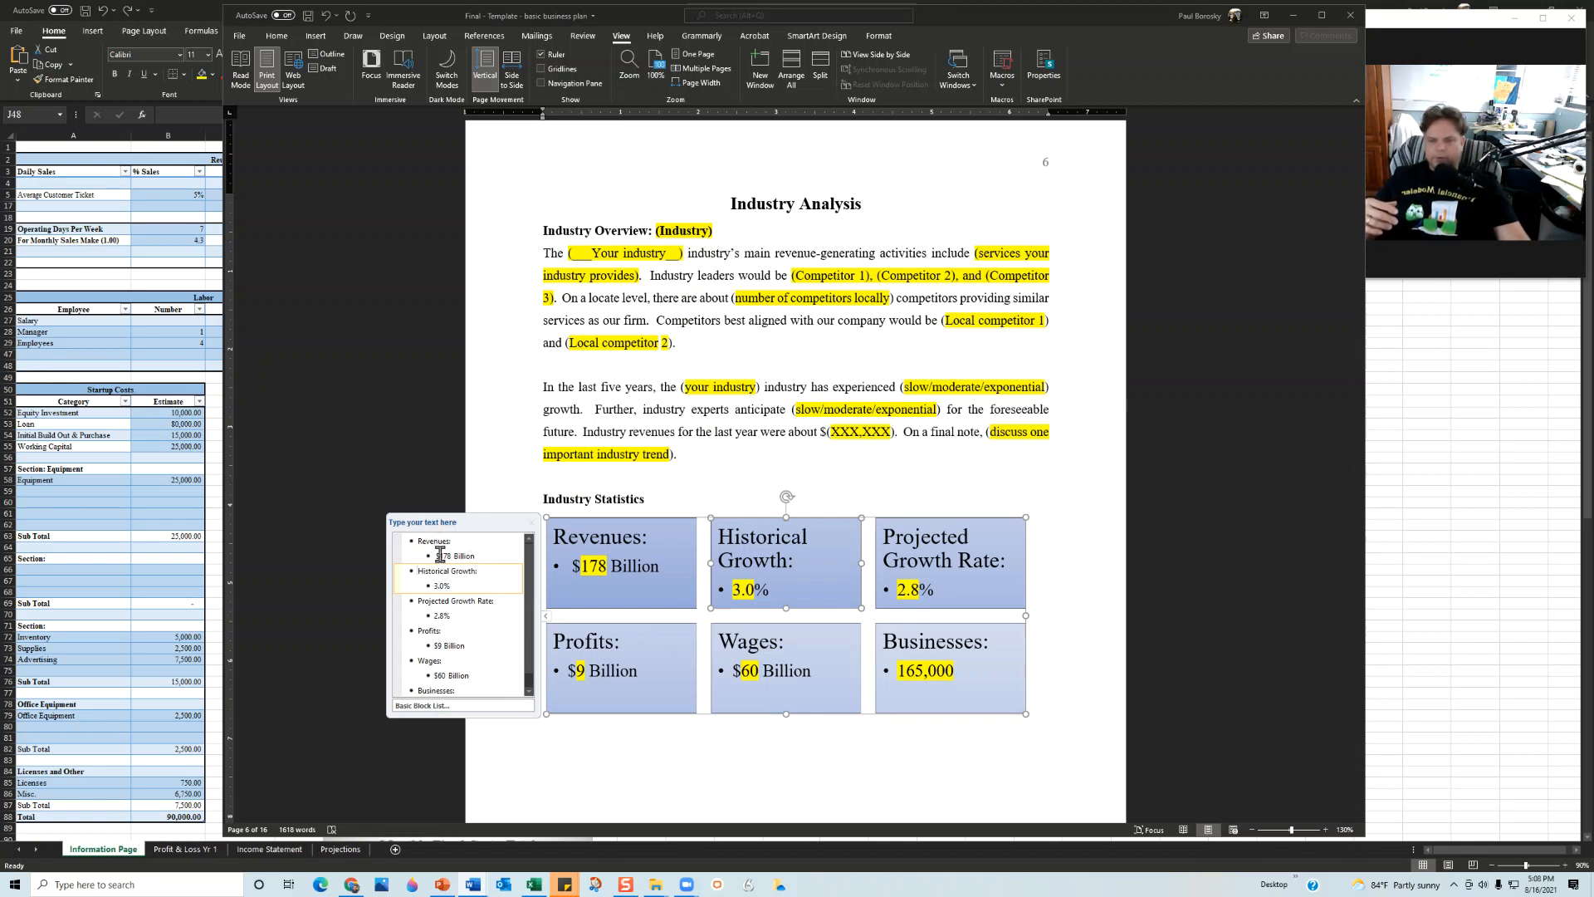
{"action": "left_click", "coordinate": [433, 631]}
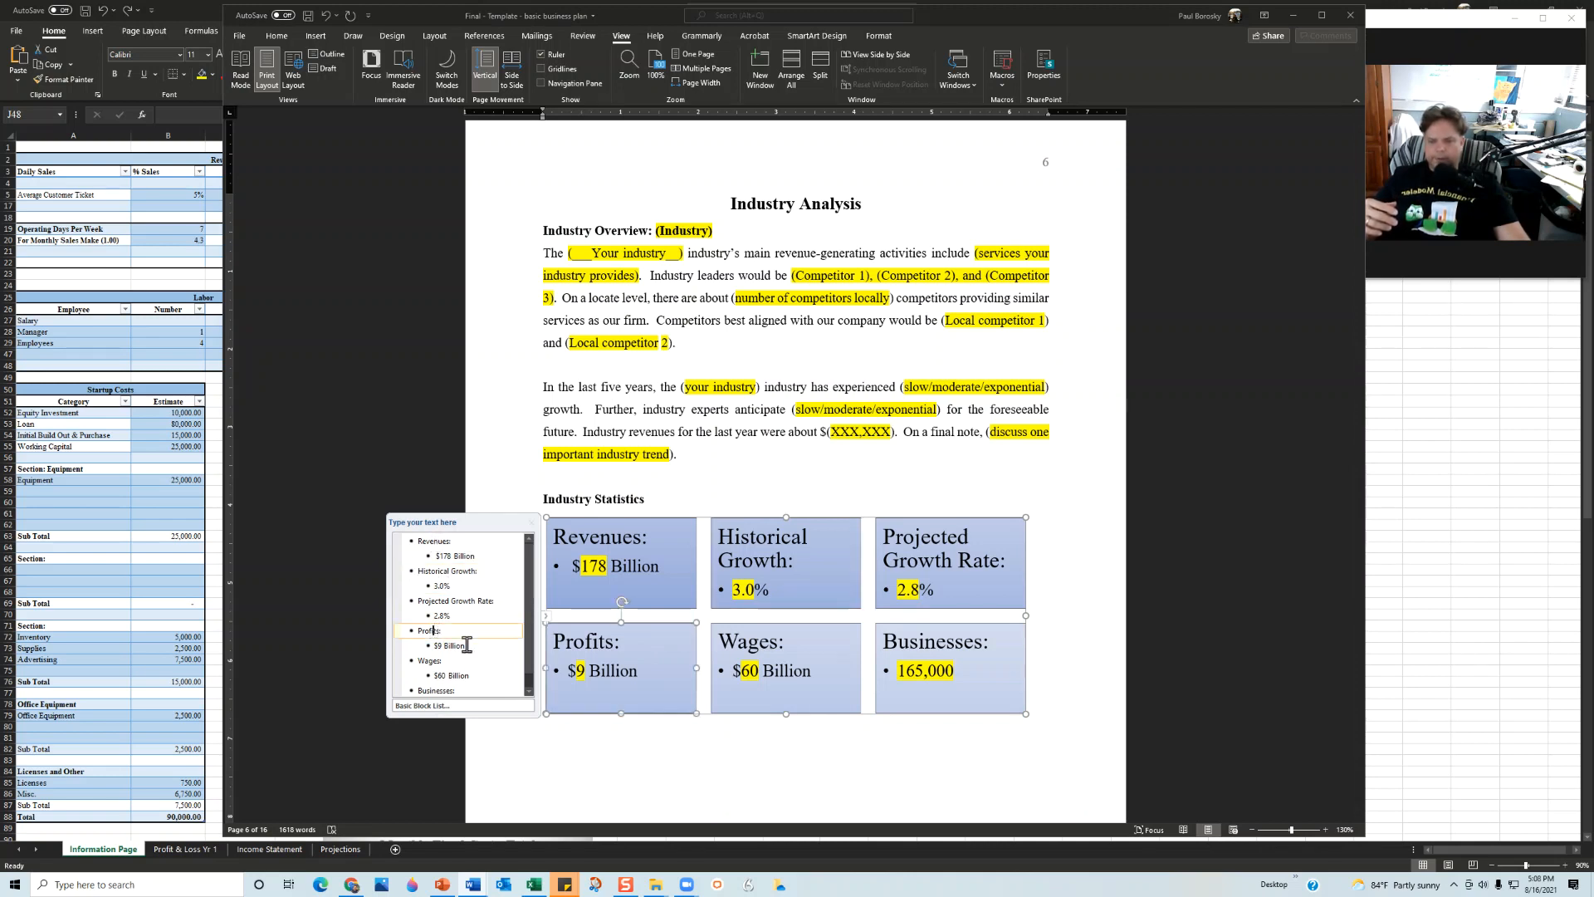
{"action": "left_click", "coordinate": [450, 635]}
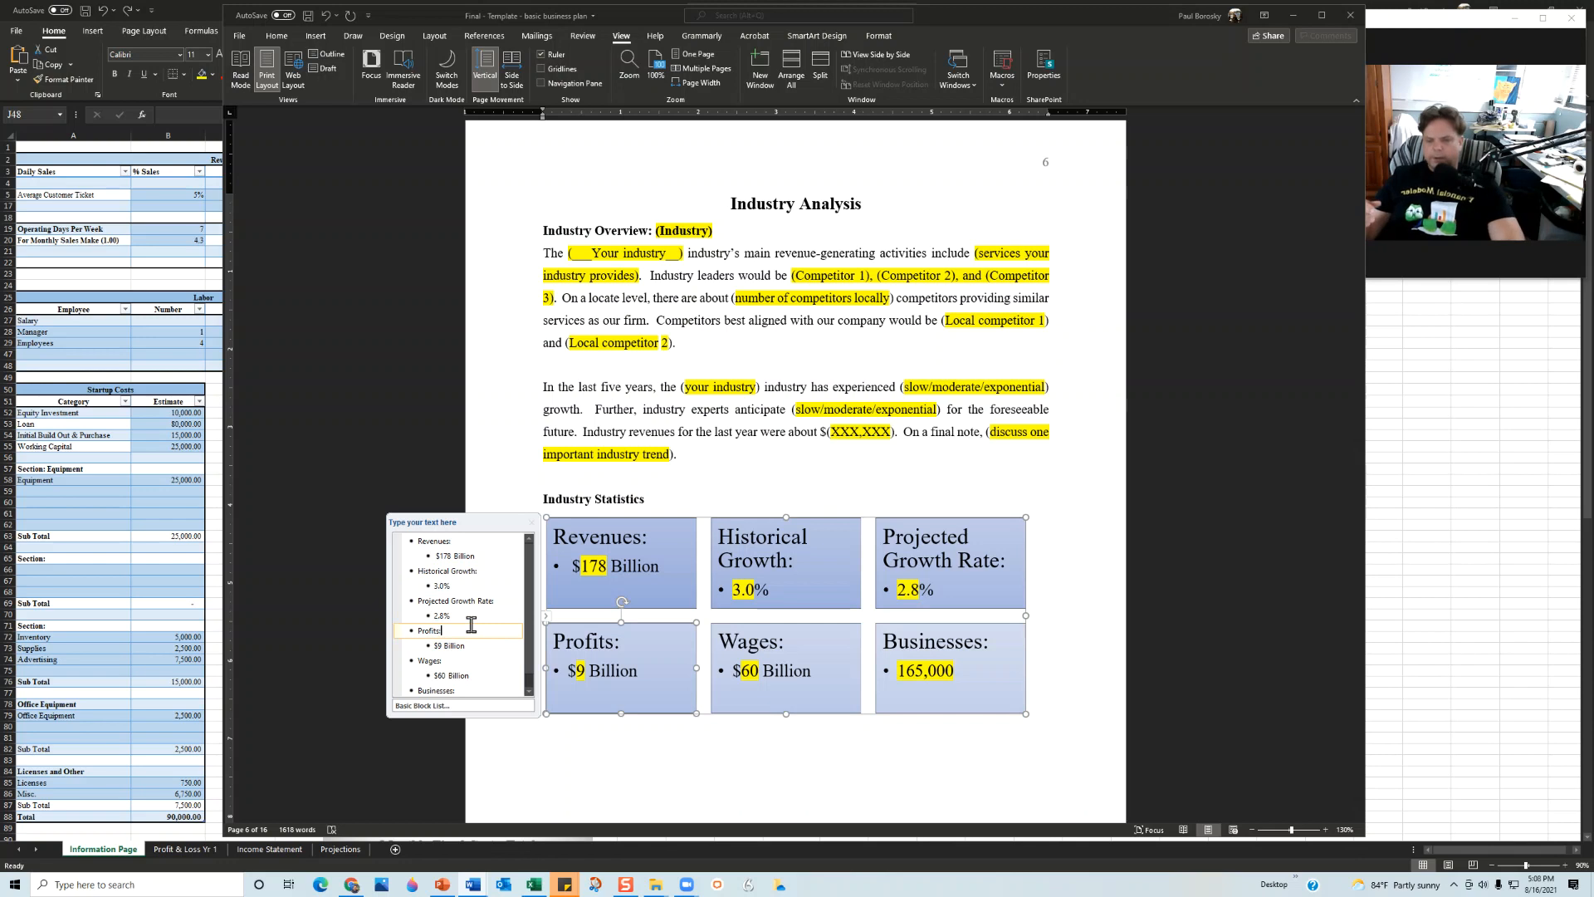
{"action": "key", "text": "BackSpace"}
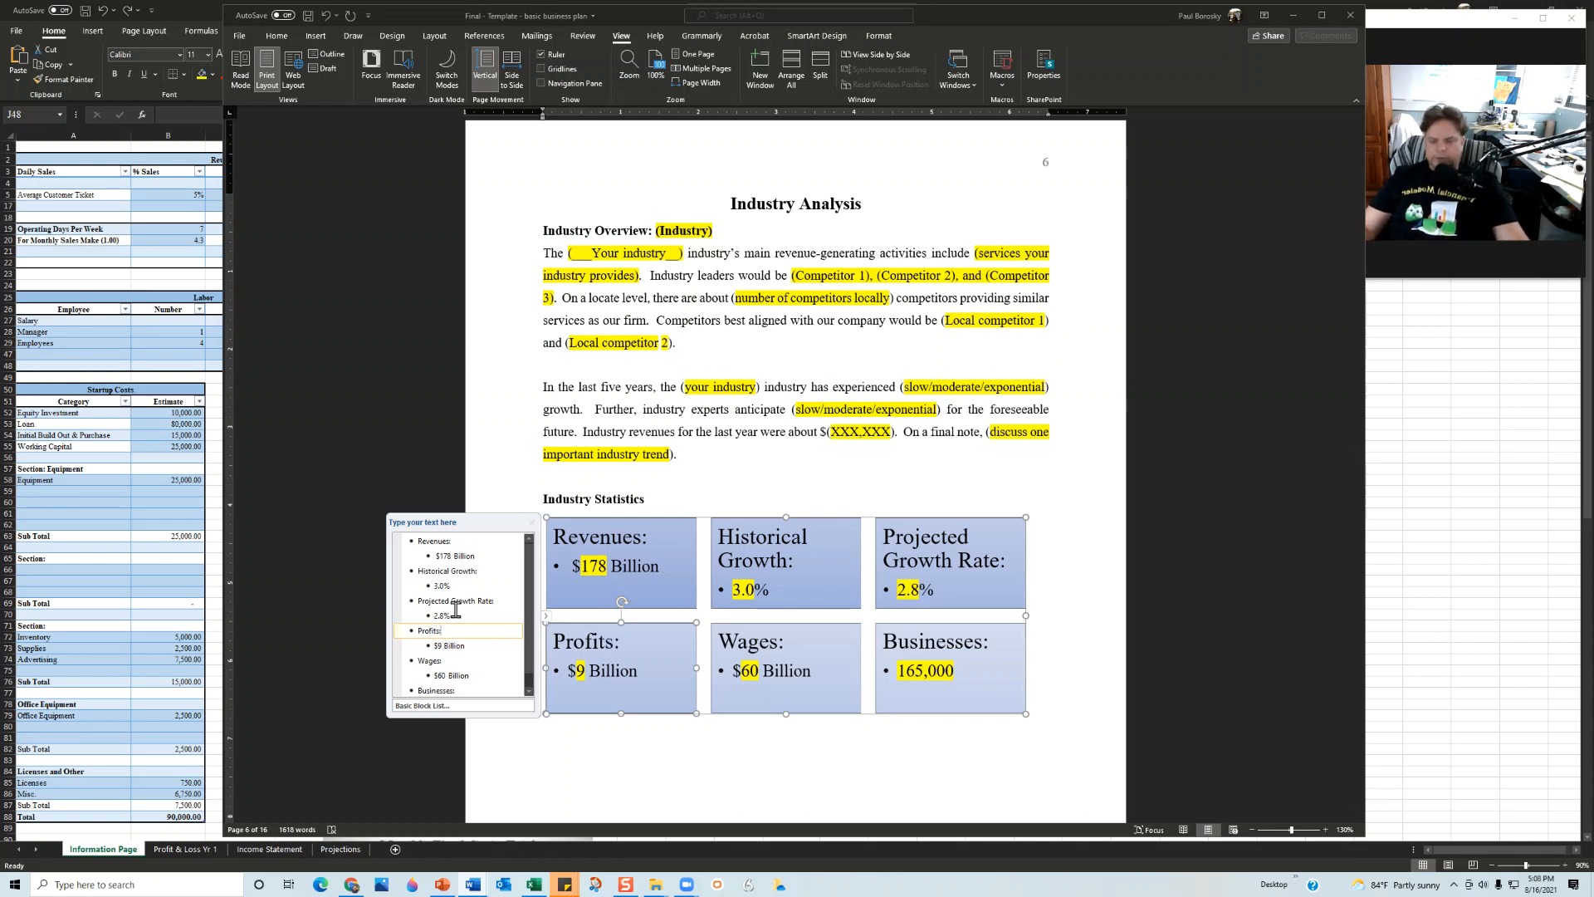
{"action": "left_click", "coordinate": [709, 774]}
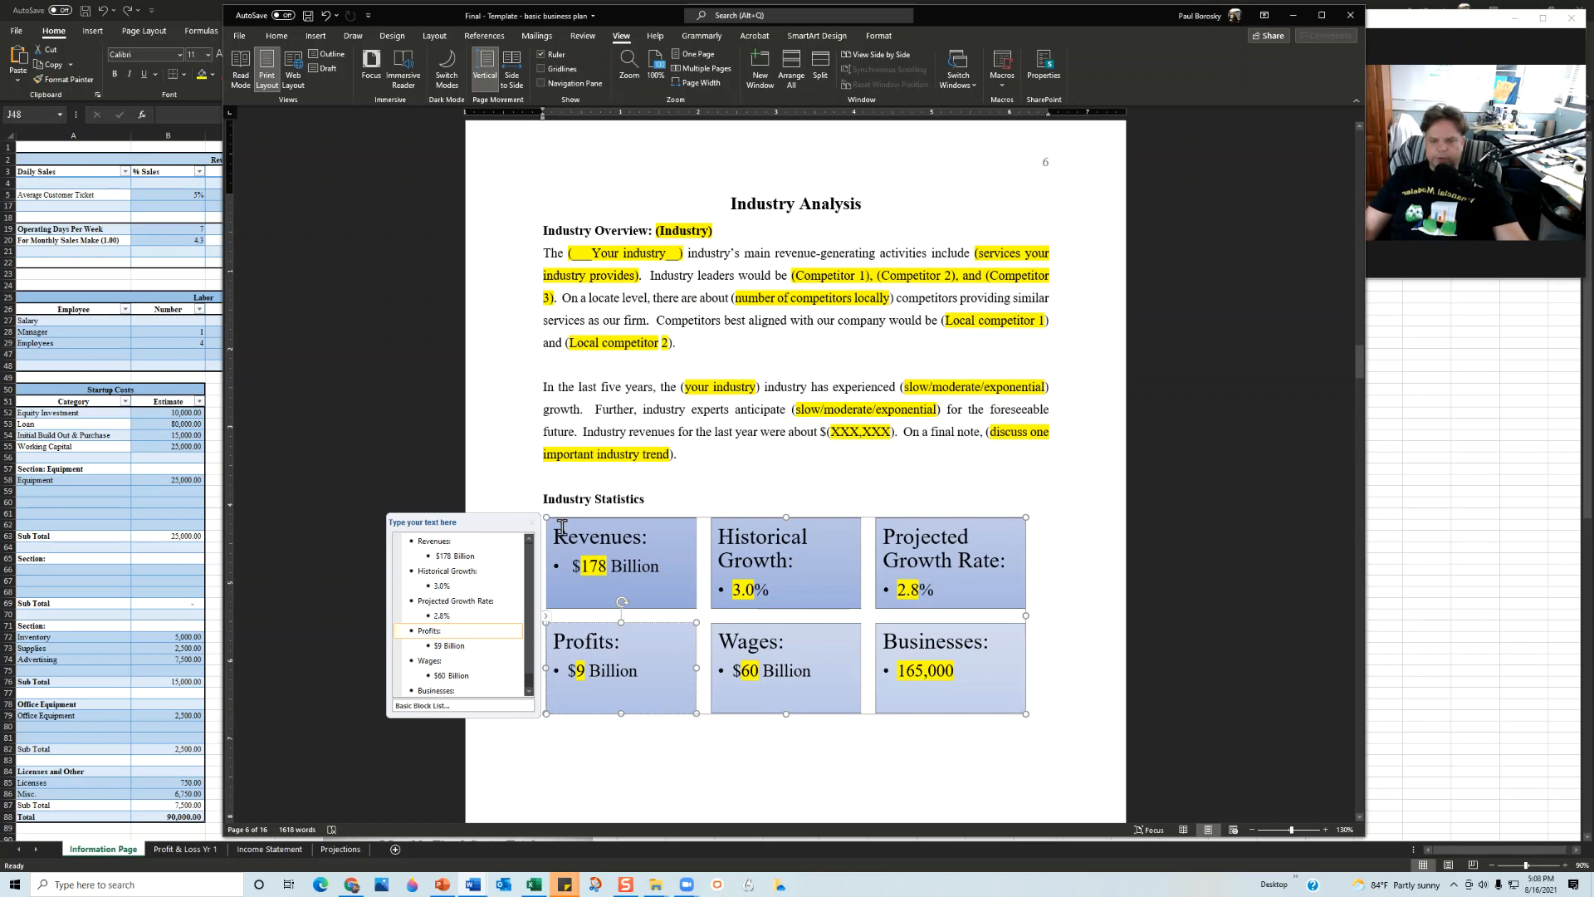
{"action": "left_click", "coordinate": [531, 523]}
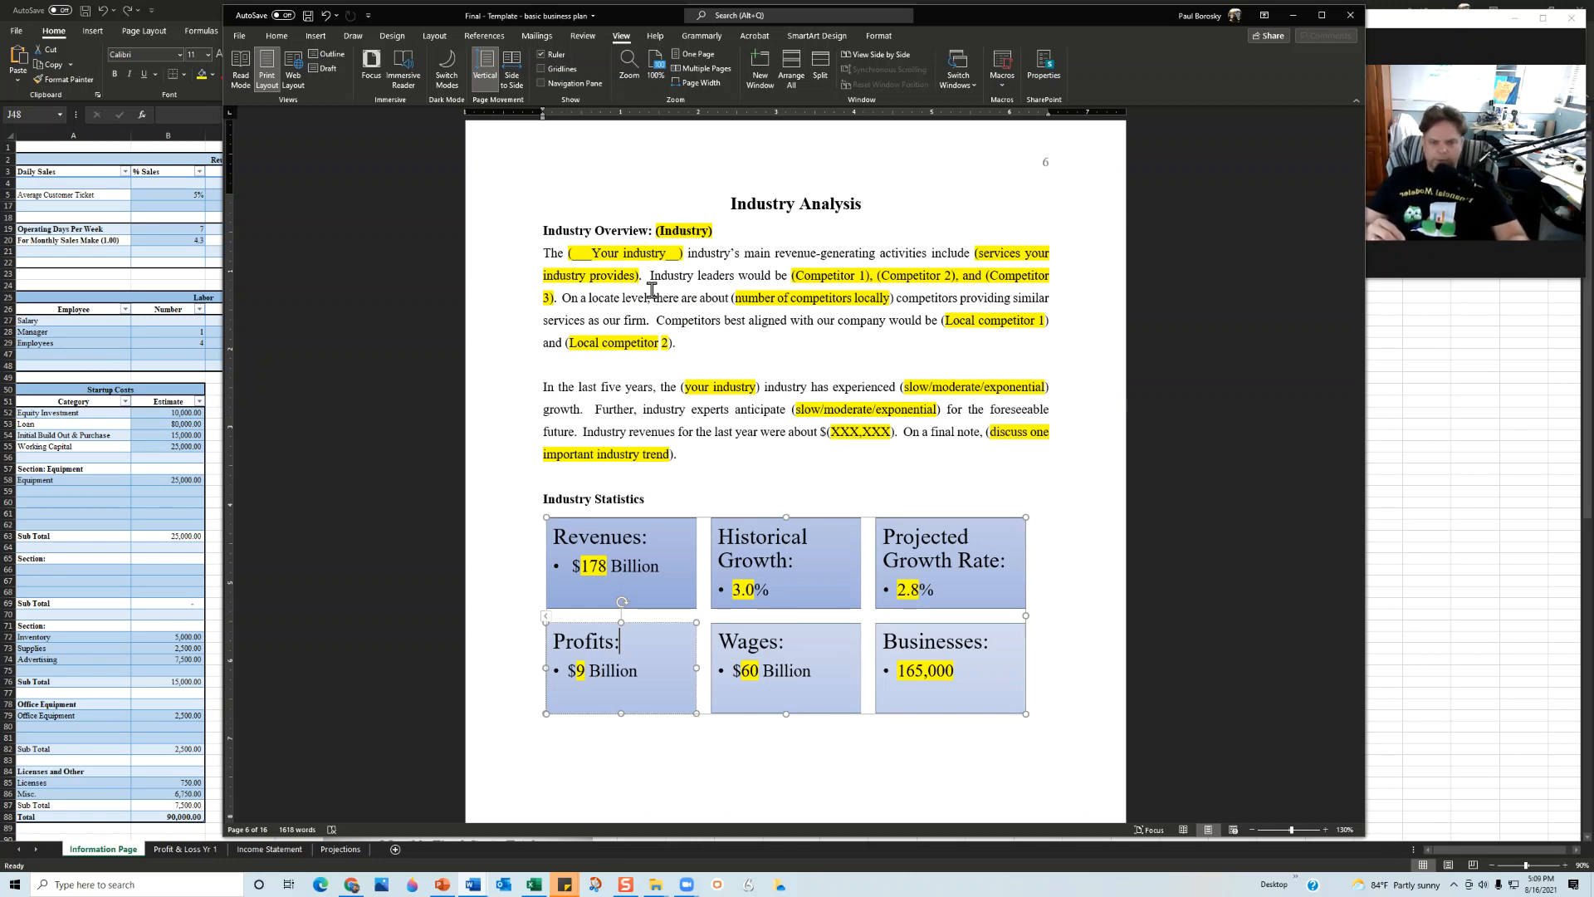
{"action": "scroll", "coordinate": [697, 328], "scroll_direction": "down", "scroll_amount": 10}
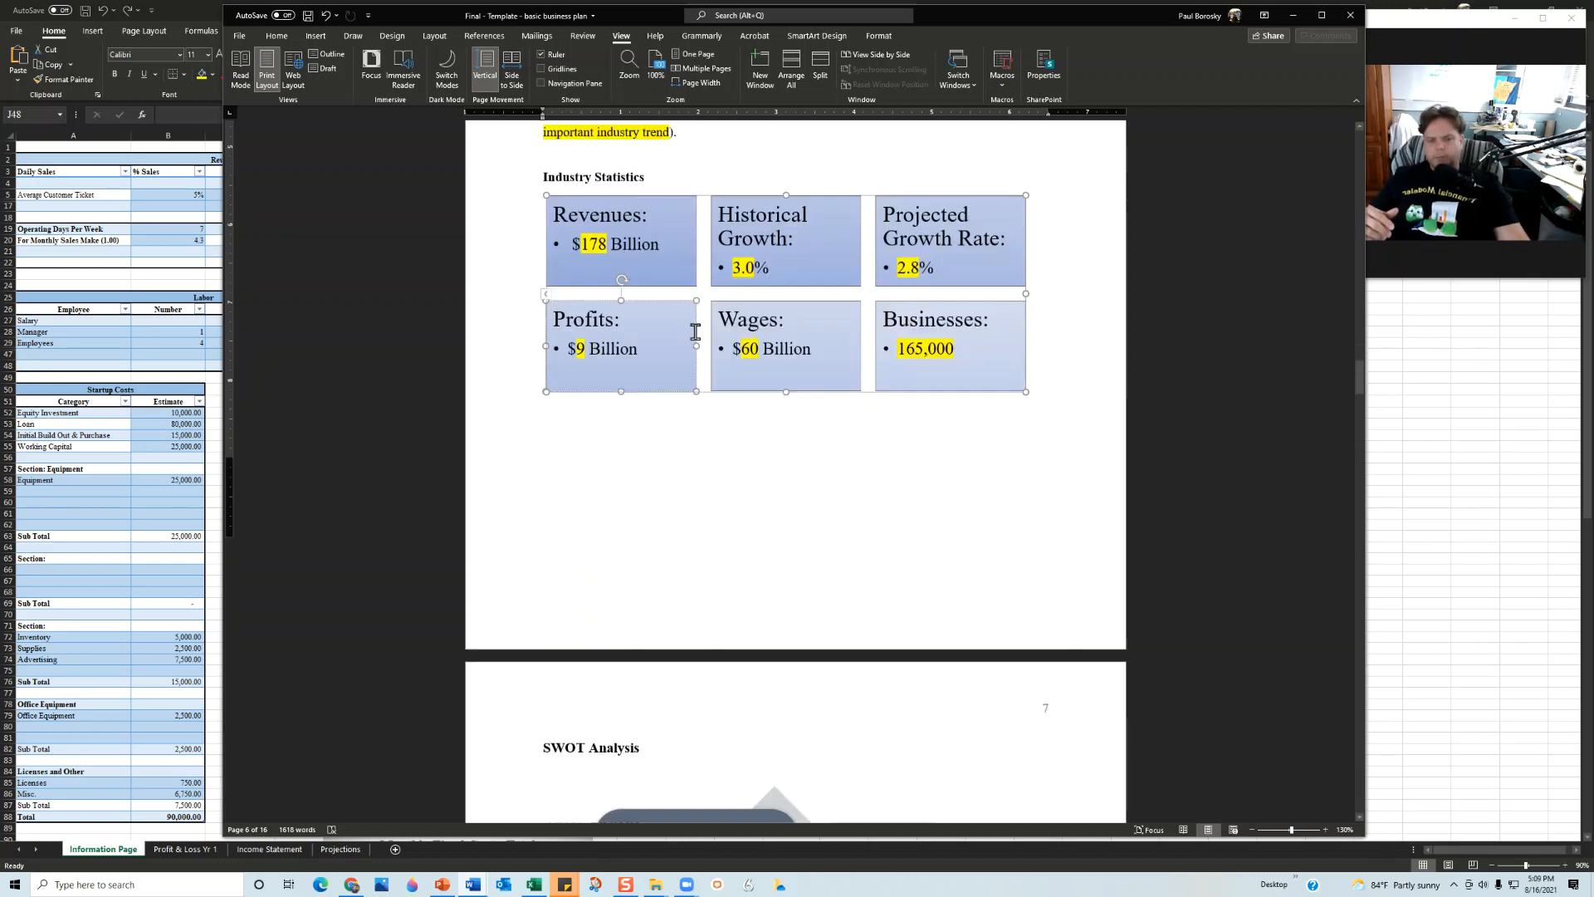
Examine the SWOT Analysis graphic and the Job Responsibilities lists, including the highlighted Job Position 1 and Job Position 2 placeholders.
{"action": "scroll", "coordinate": [801, 465], "scroll_direction": "down", "scroll_amount": 1}
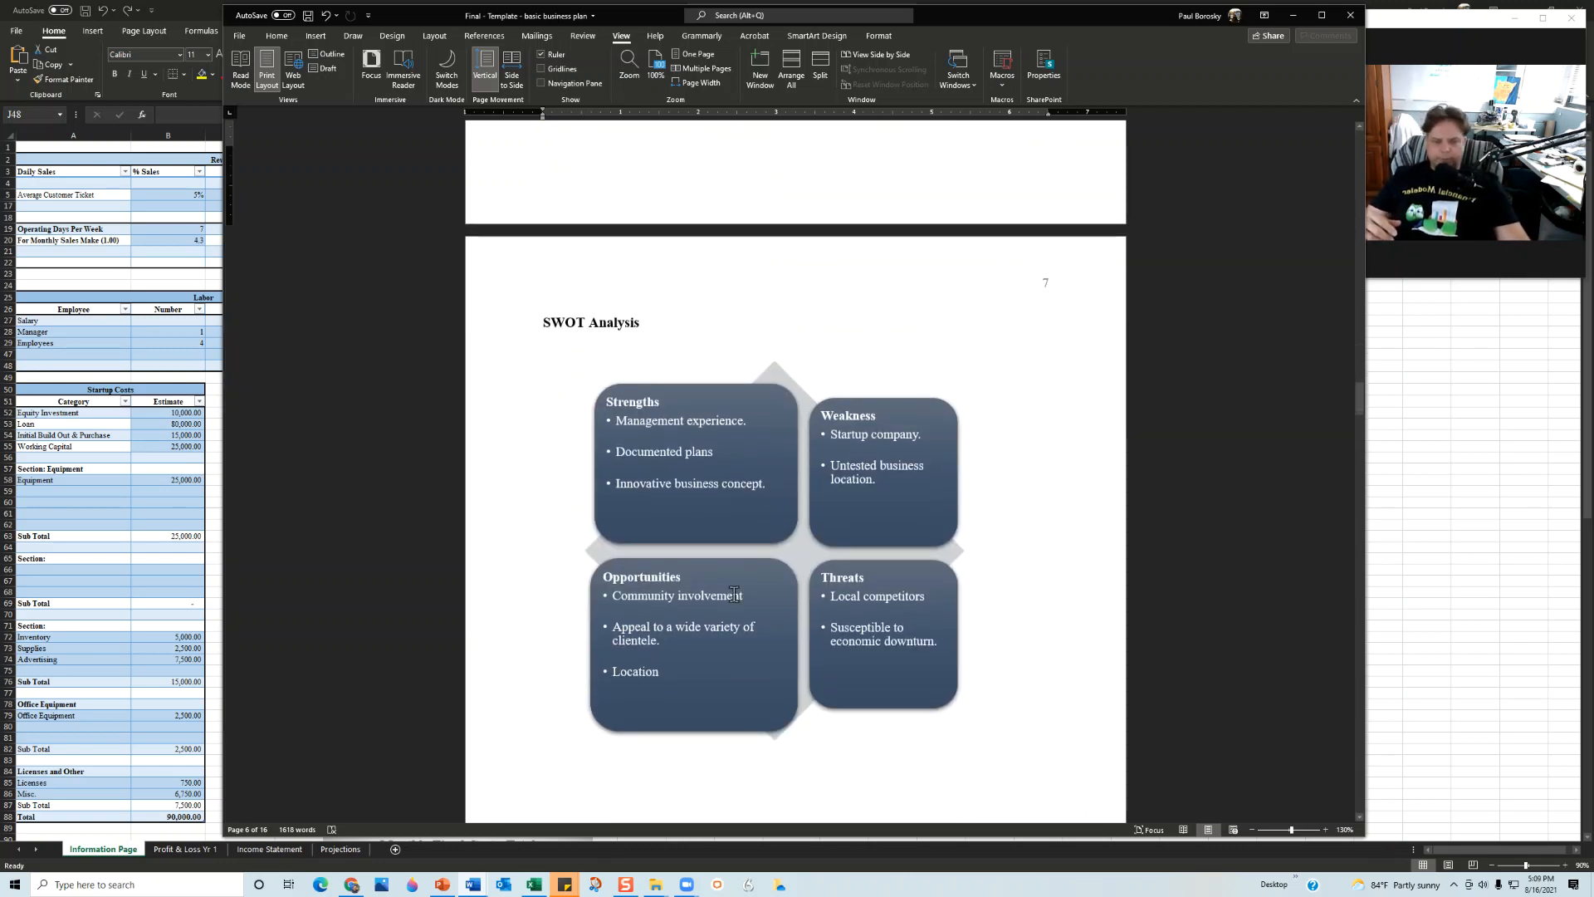
{"action": "left_click", "coordinate": [722, 519]}
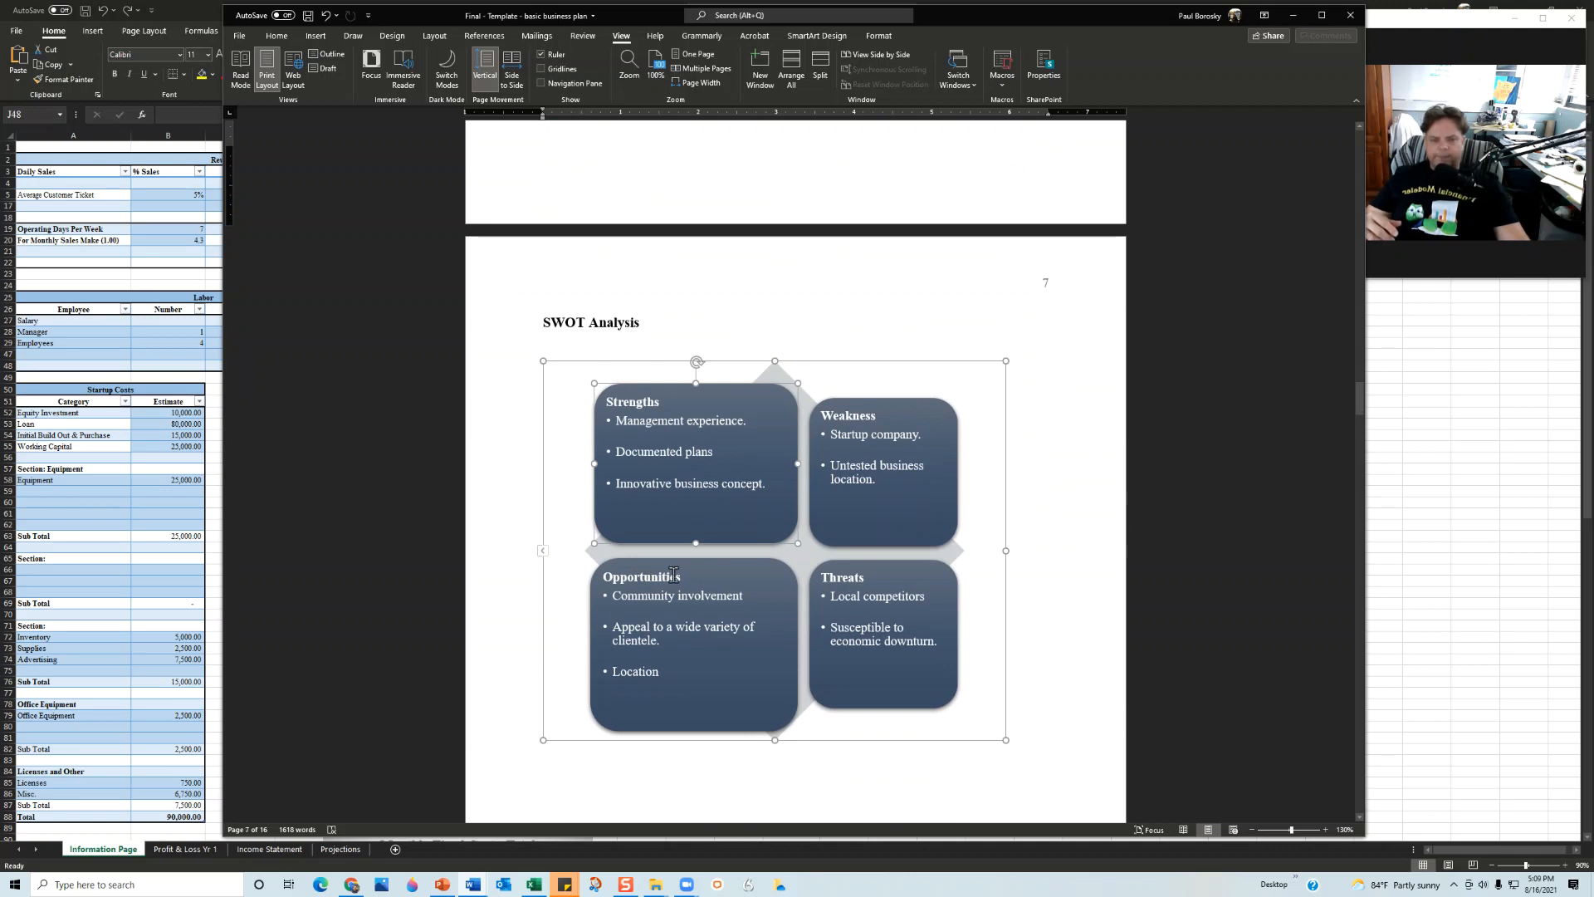
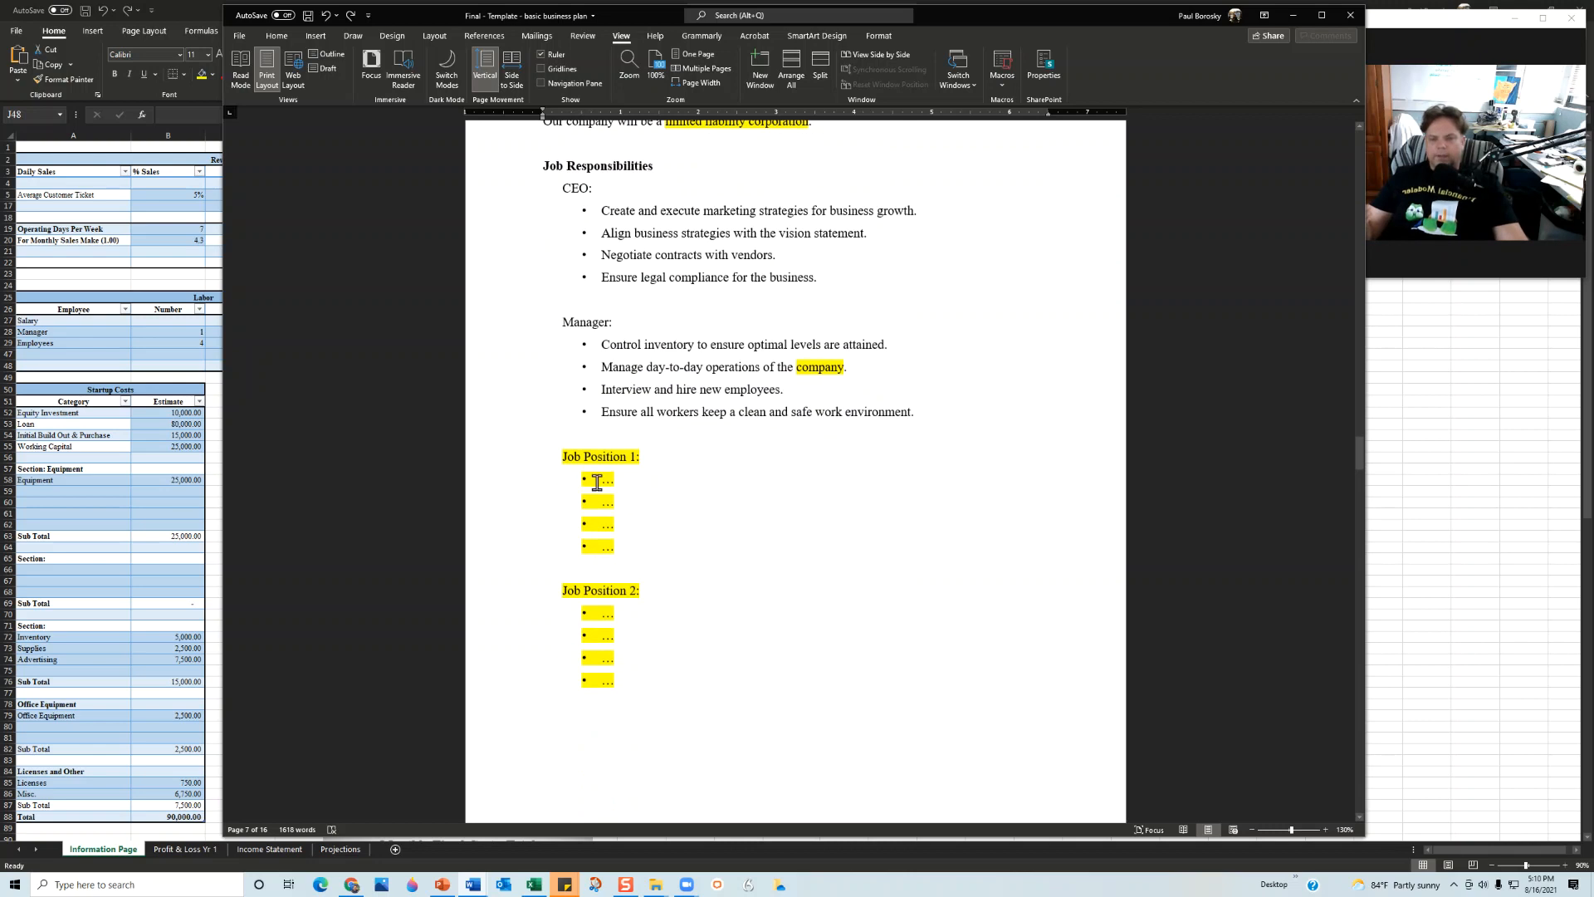
{"action": "scroll", "coordinate": [627, 581], "scroll_direction": "down", "scroll_amount": 3}
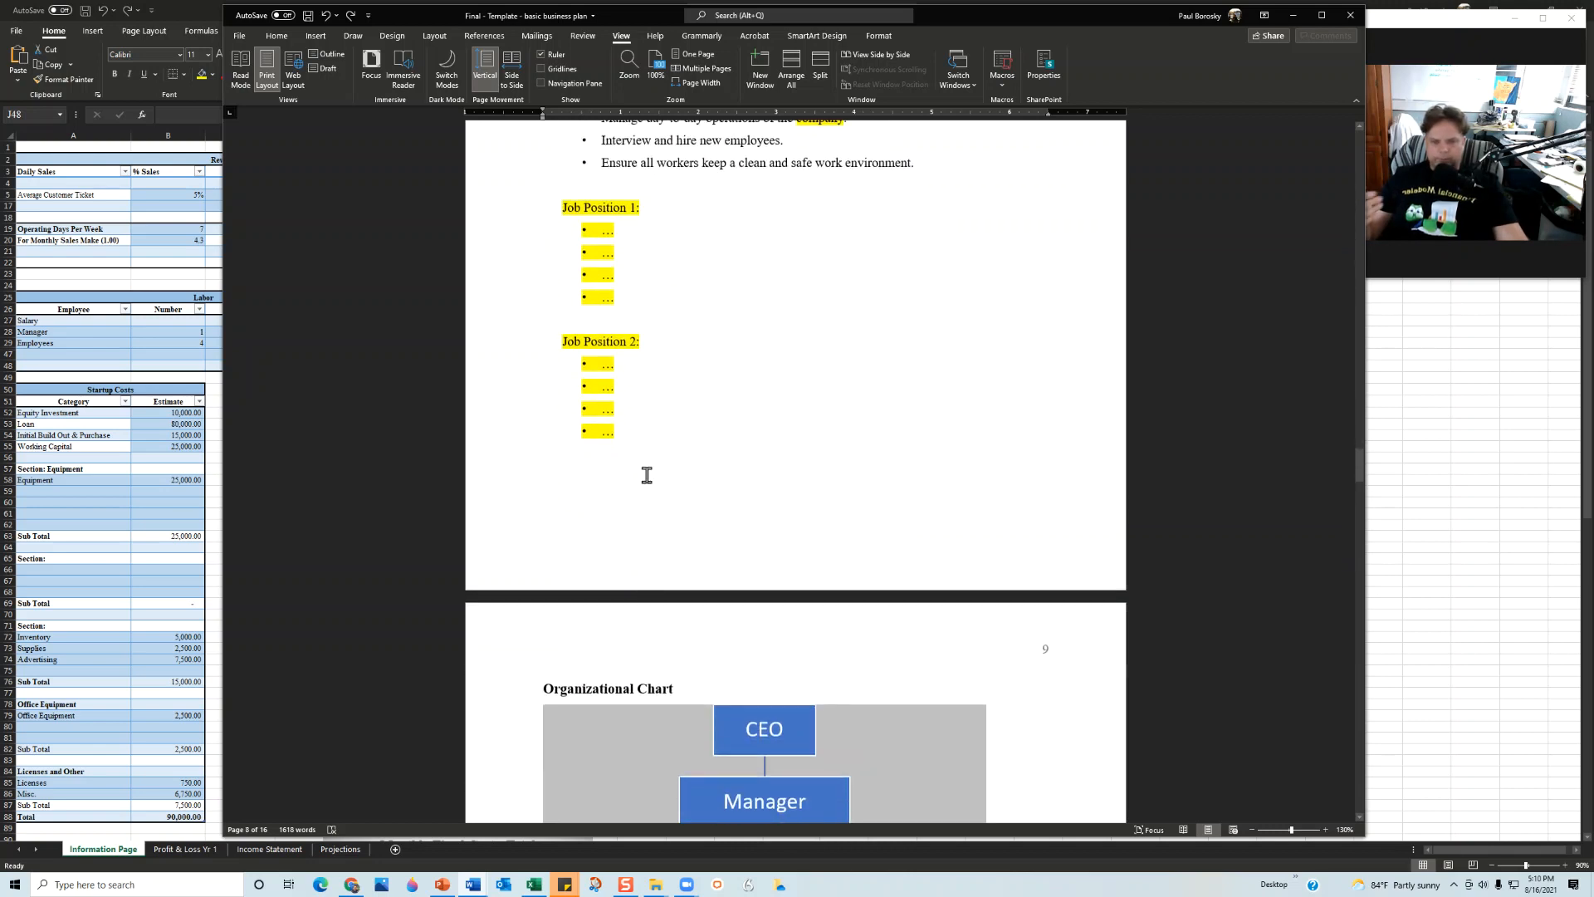
{"action": "scroll", "coordinate": [645, 474], "scroll_direction": "up", "scroll_amount": 2}
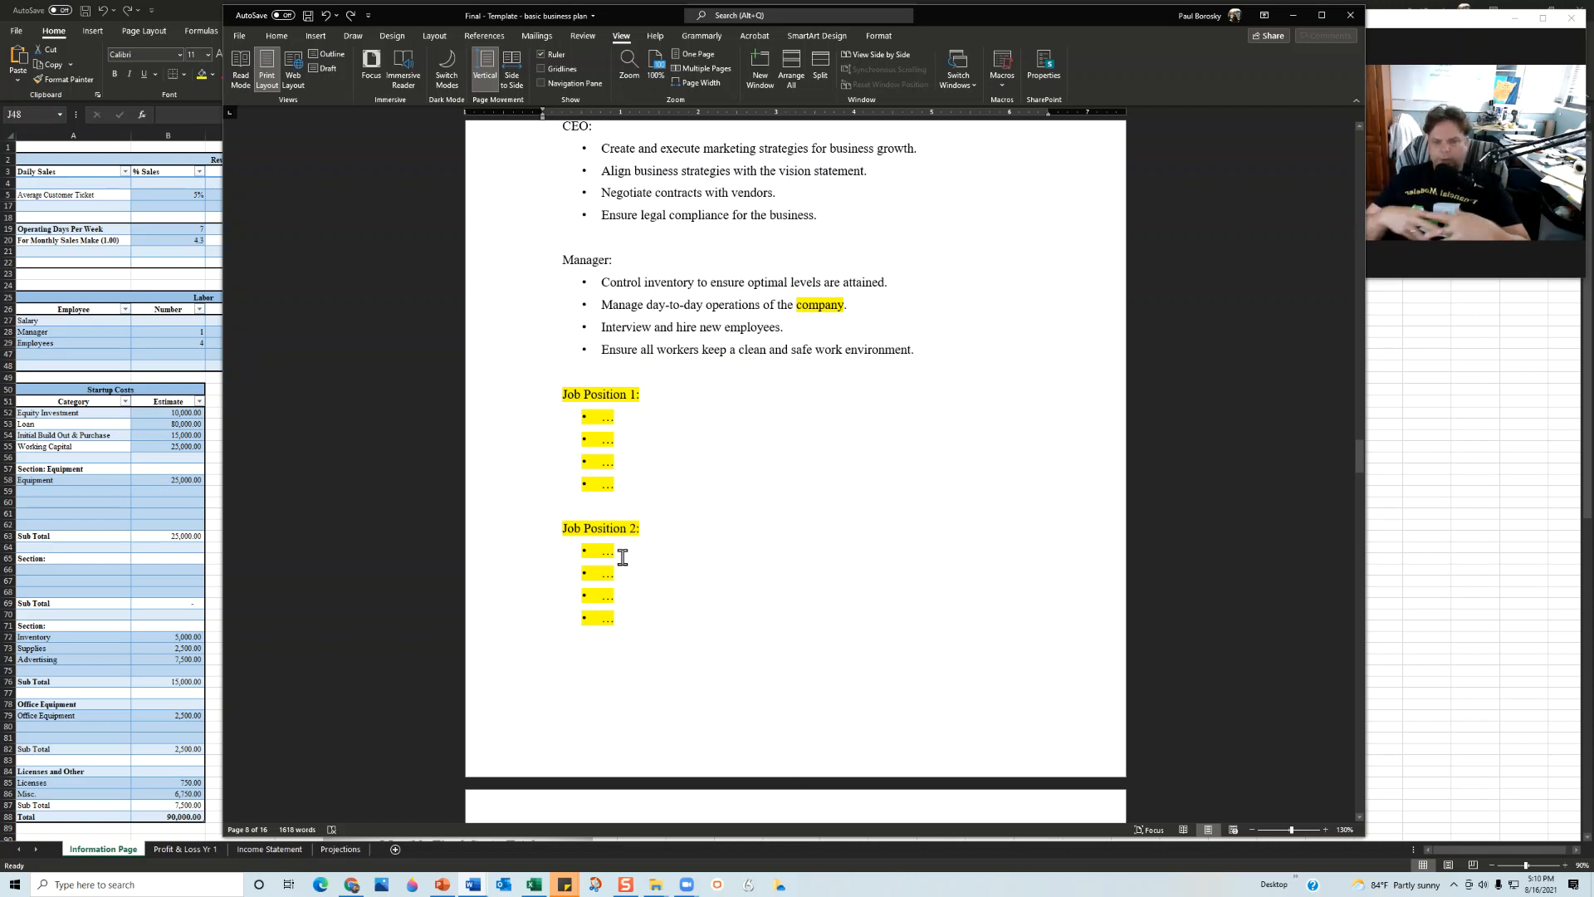
{"action": "scroll", "coordinate": [623, 557], "scroll_direction": "down", "scroll_amount": 10}
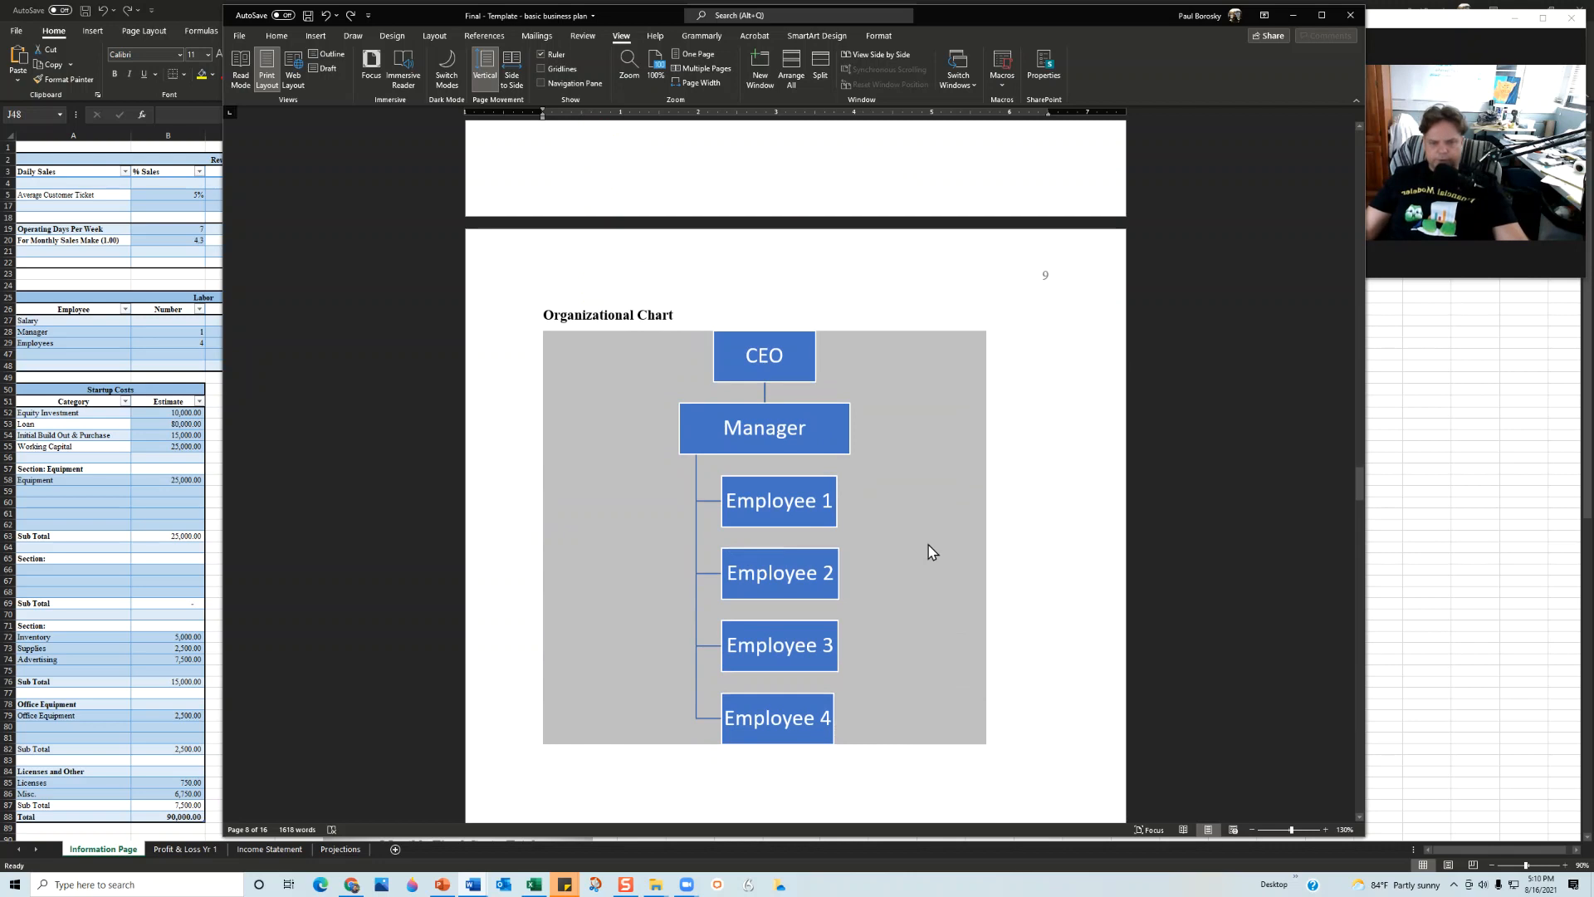
Rename the Employee 1 entry in the Organizational Chart to Cook and close the chart's text pane.
{"action": "left_click", "coordinate": [938, 520]}
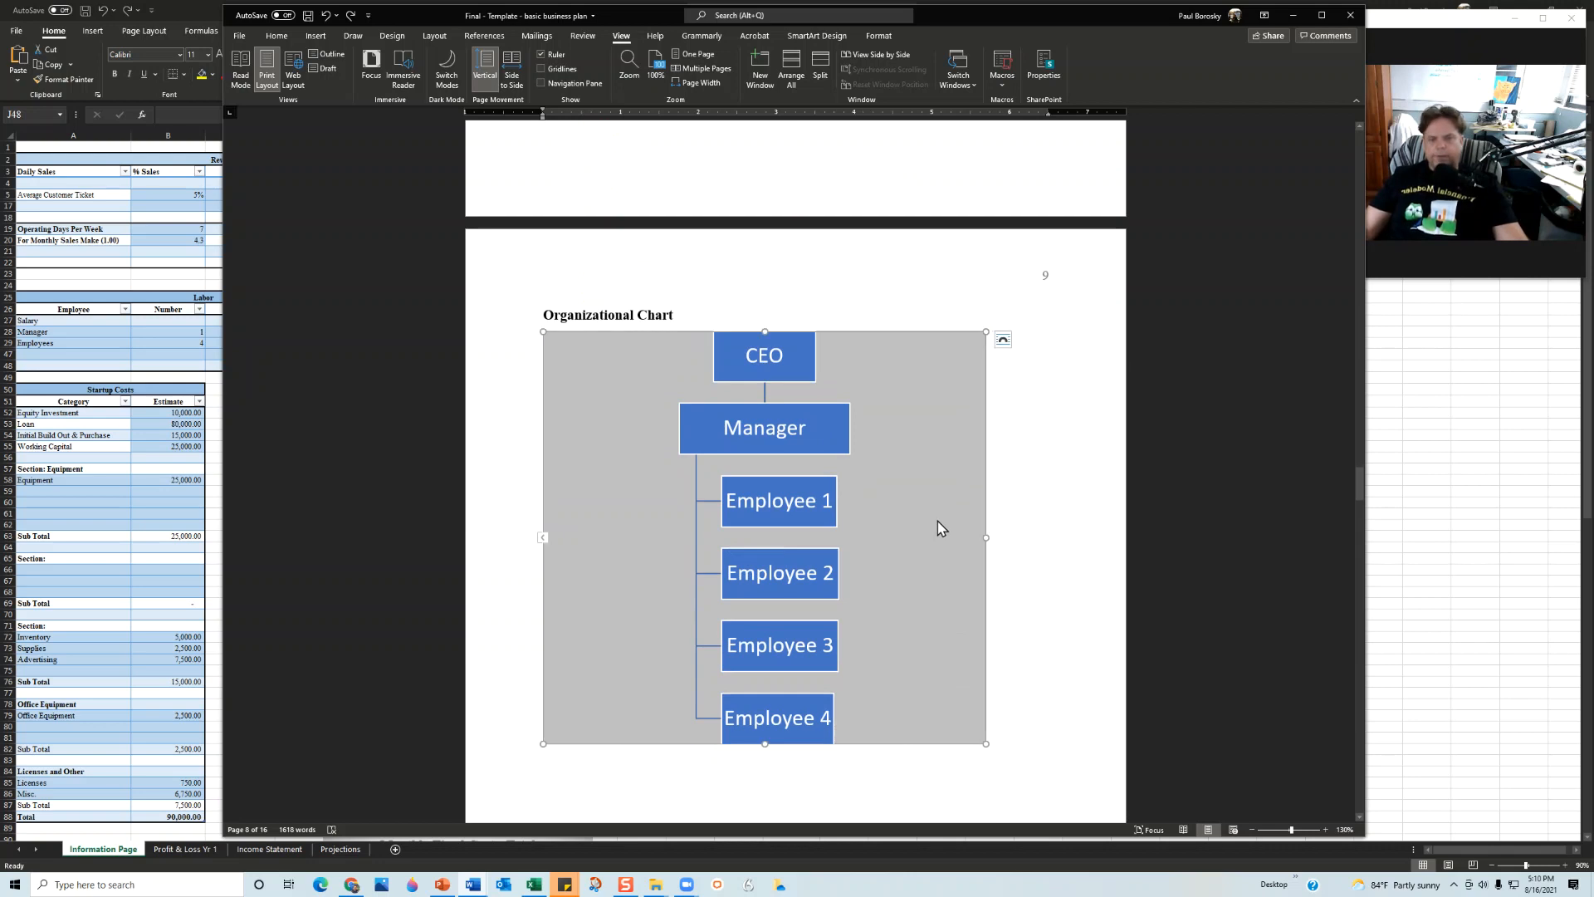
{"action": "left_click", "coordinate": [543, 539]}
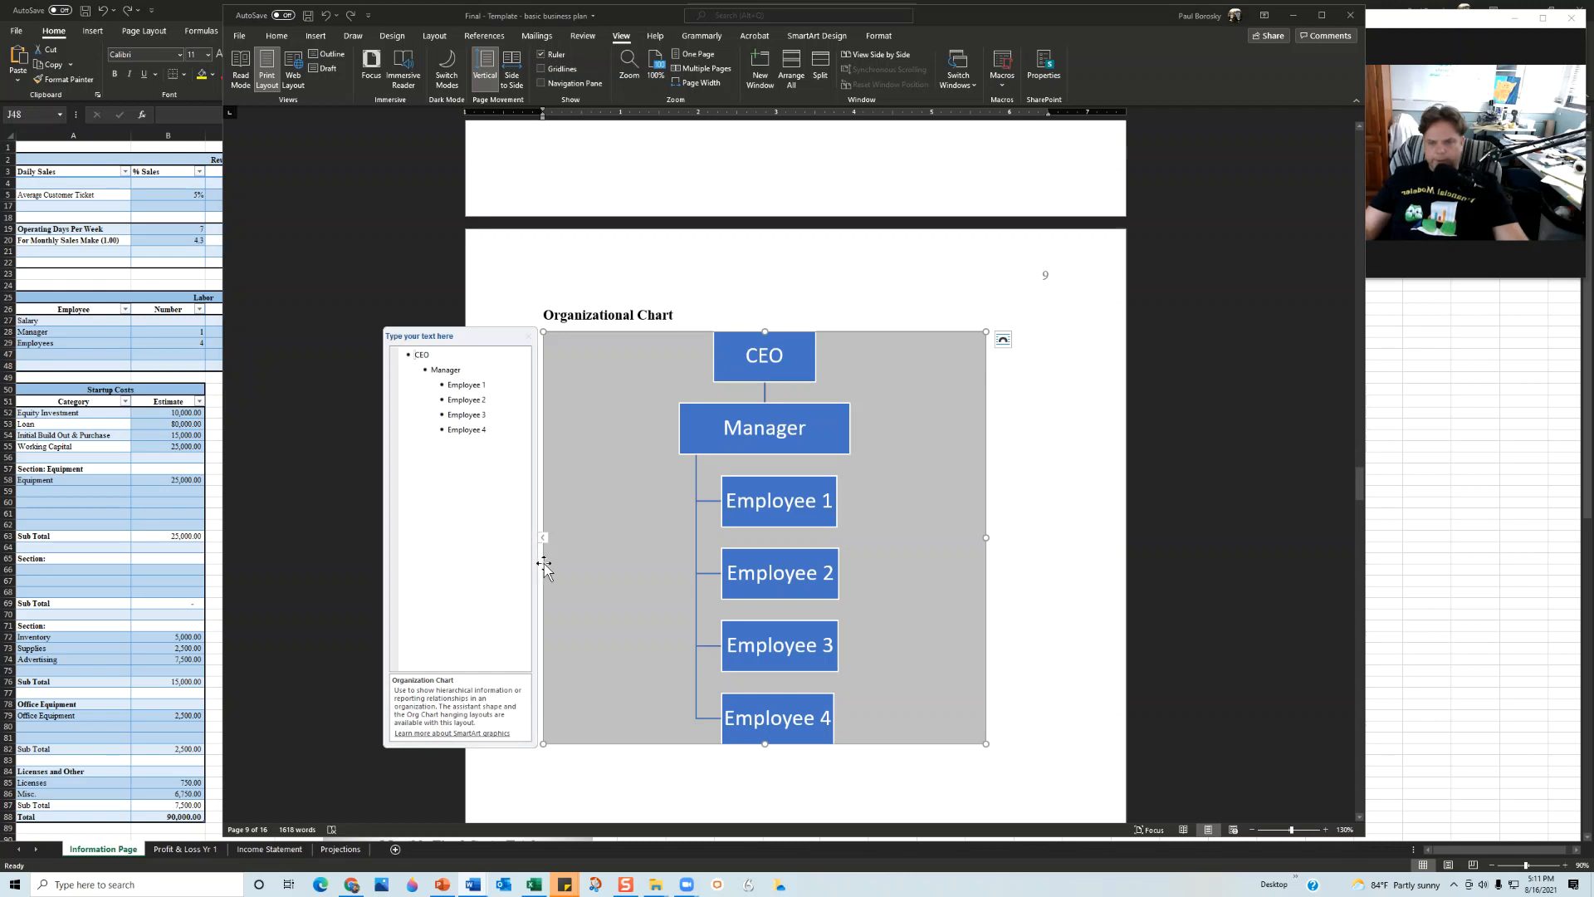
{"action": "left_click", "coordinate": [470, 387]}
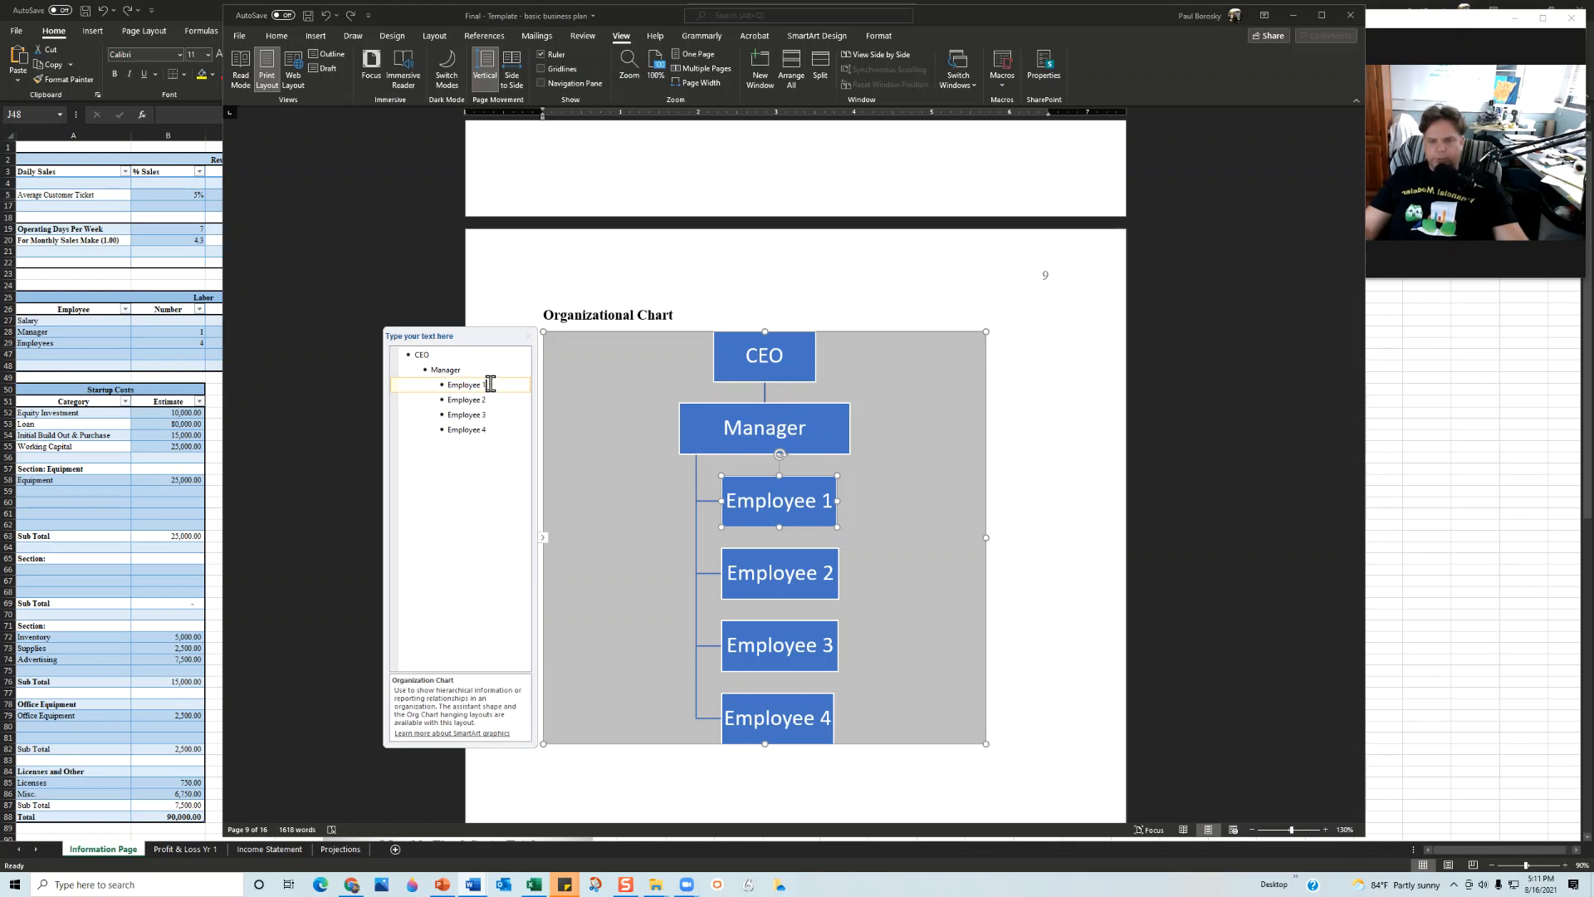
{"action": "key", "text": "BackSpace"}
{"action": "key", "text": "BackSpace"}
{"action": "key", "text": "BackSpace"}
{"action": "key", "text": "BackSpace"}
{"action": "key", "text": "BackSpace"}
{"action": "key", "text": "BackSpace"}
{"action": "key", "text": "BackSpace"}
{"action": "key", "text": "BackSpace"}
{"action": "key", "text": "BackSpace"}
{"action": "key", "text": "BackSpace"}
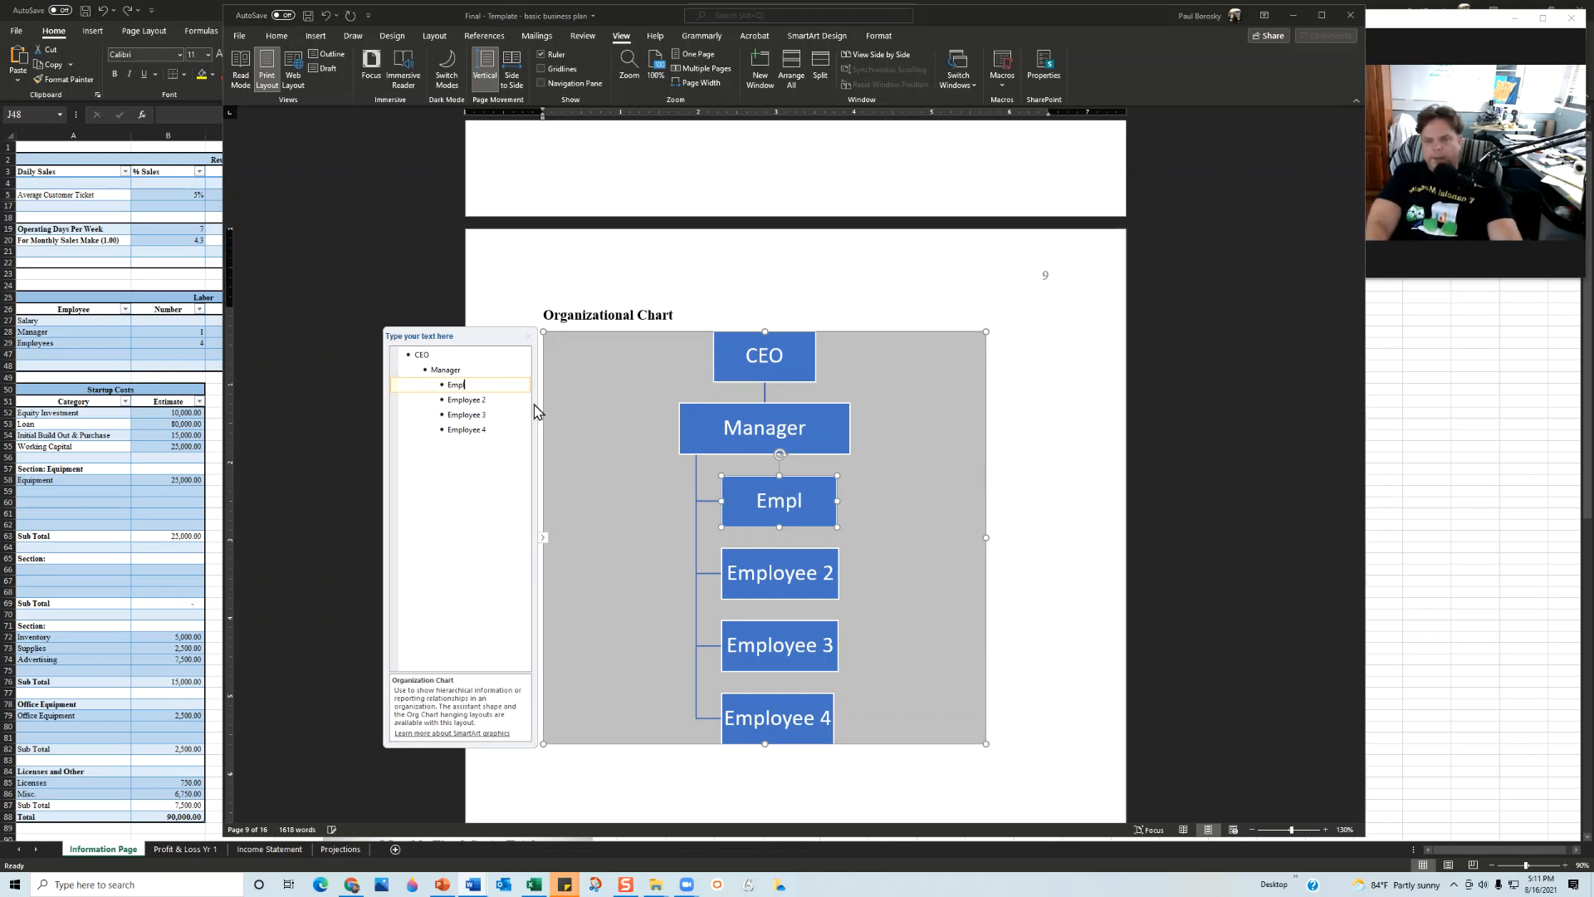
{"action": "type", "text": "Cooke"}
{"action": "key", "text": "BackSpace"}
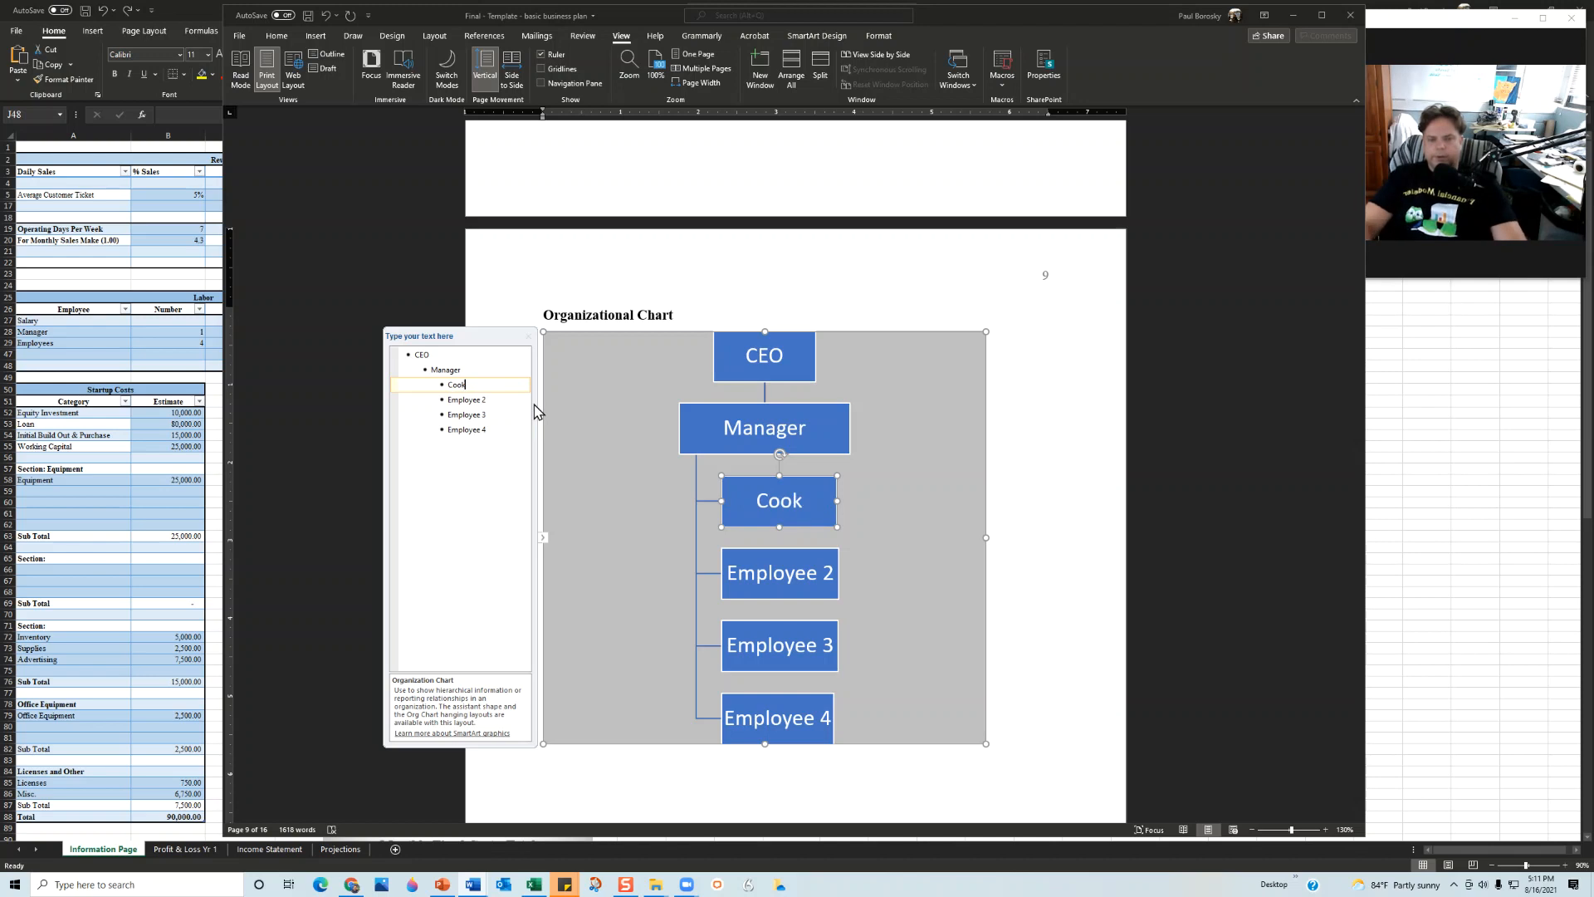
{"action": "left_click", "coordinate": [528, 336]}
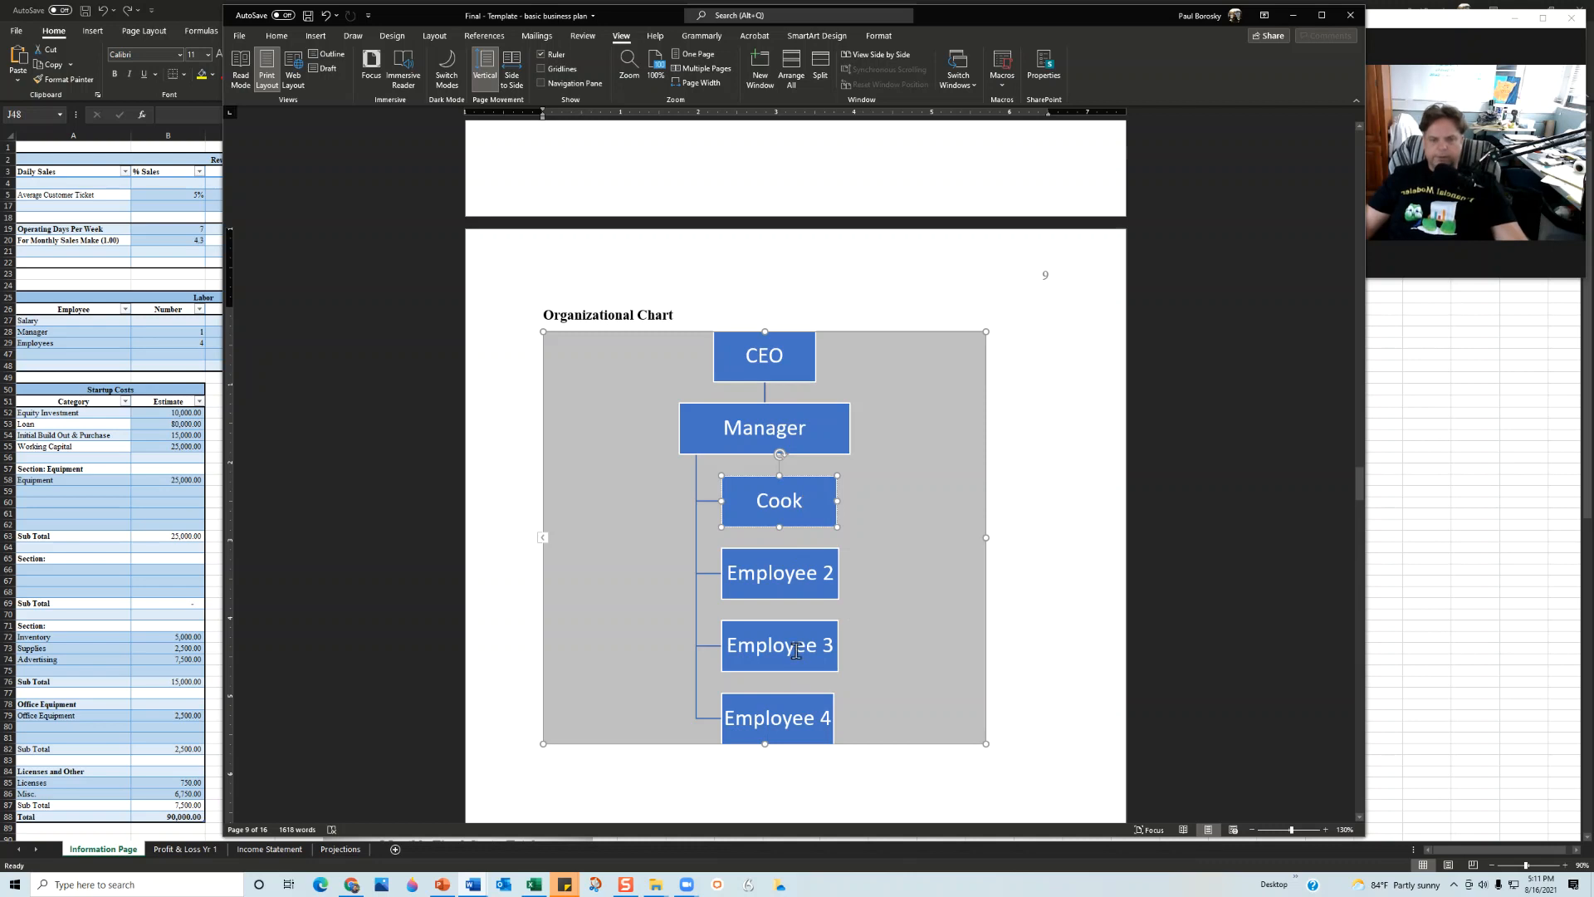
Undo the Cook rename in the Organizational Chart and deselect the chart.
{"action": "left_click", "coordinate": [325, 15]}
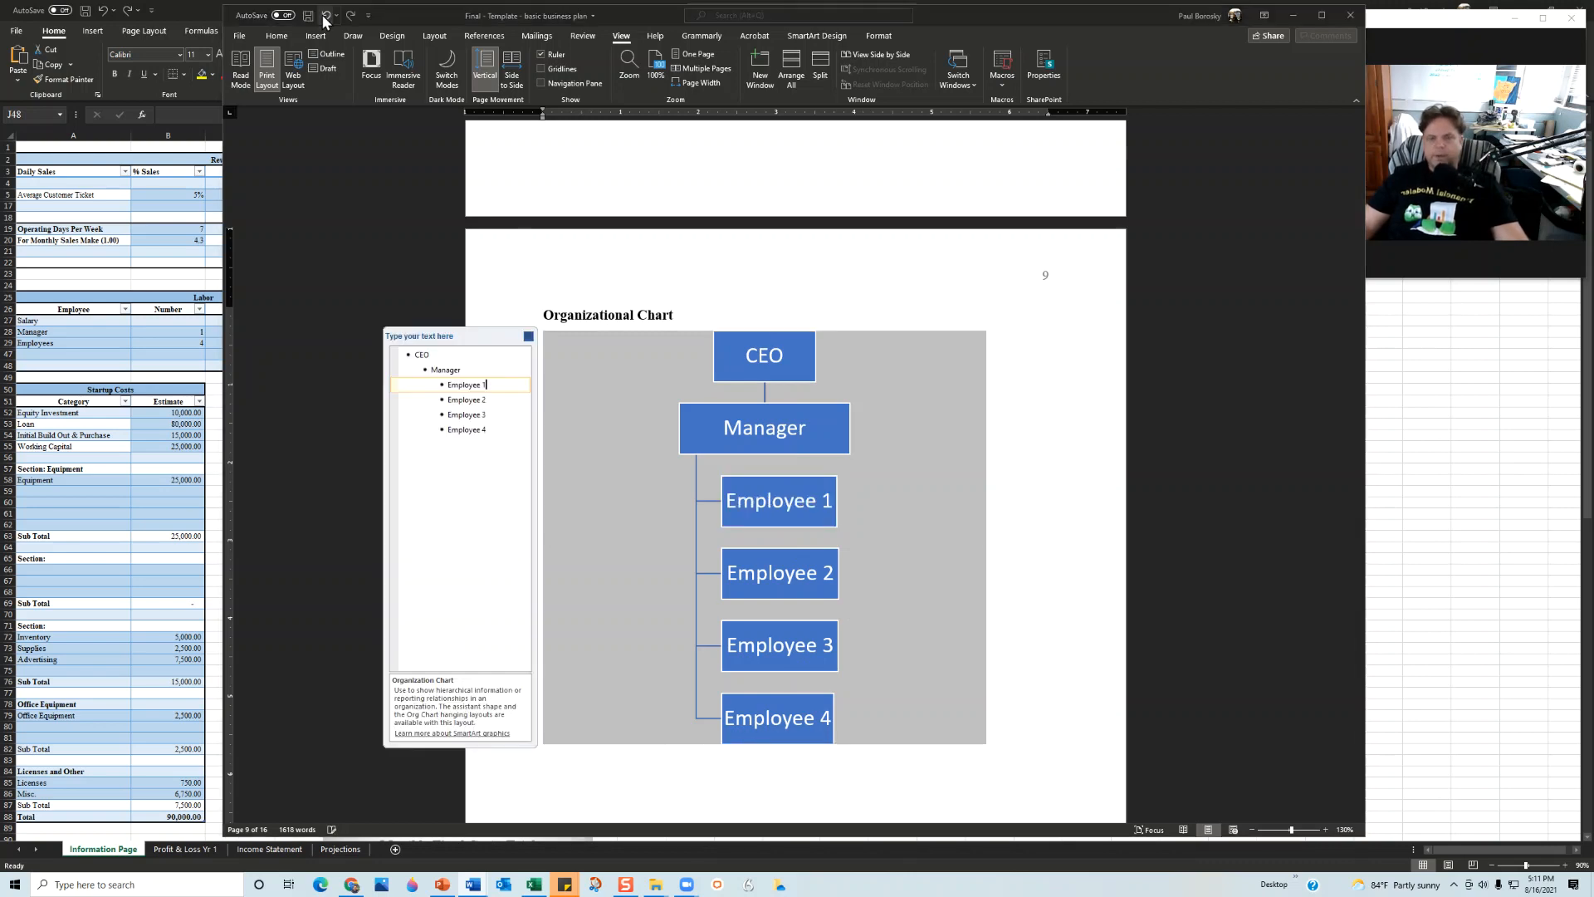
{"action": "left_click", "coordinate": [839, 318]}
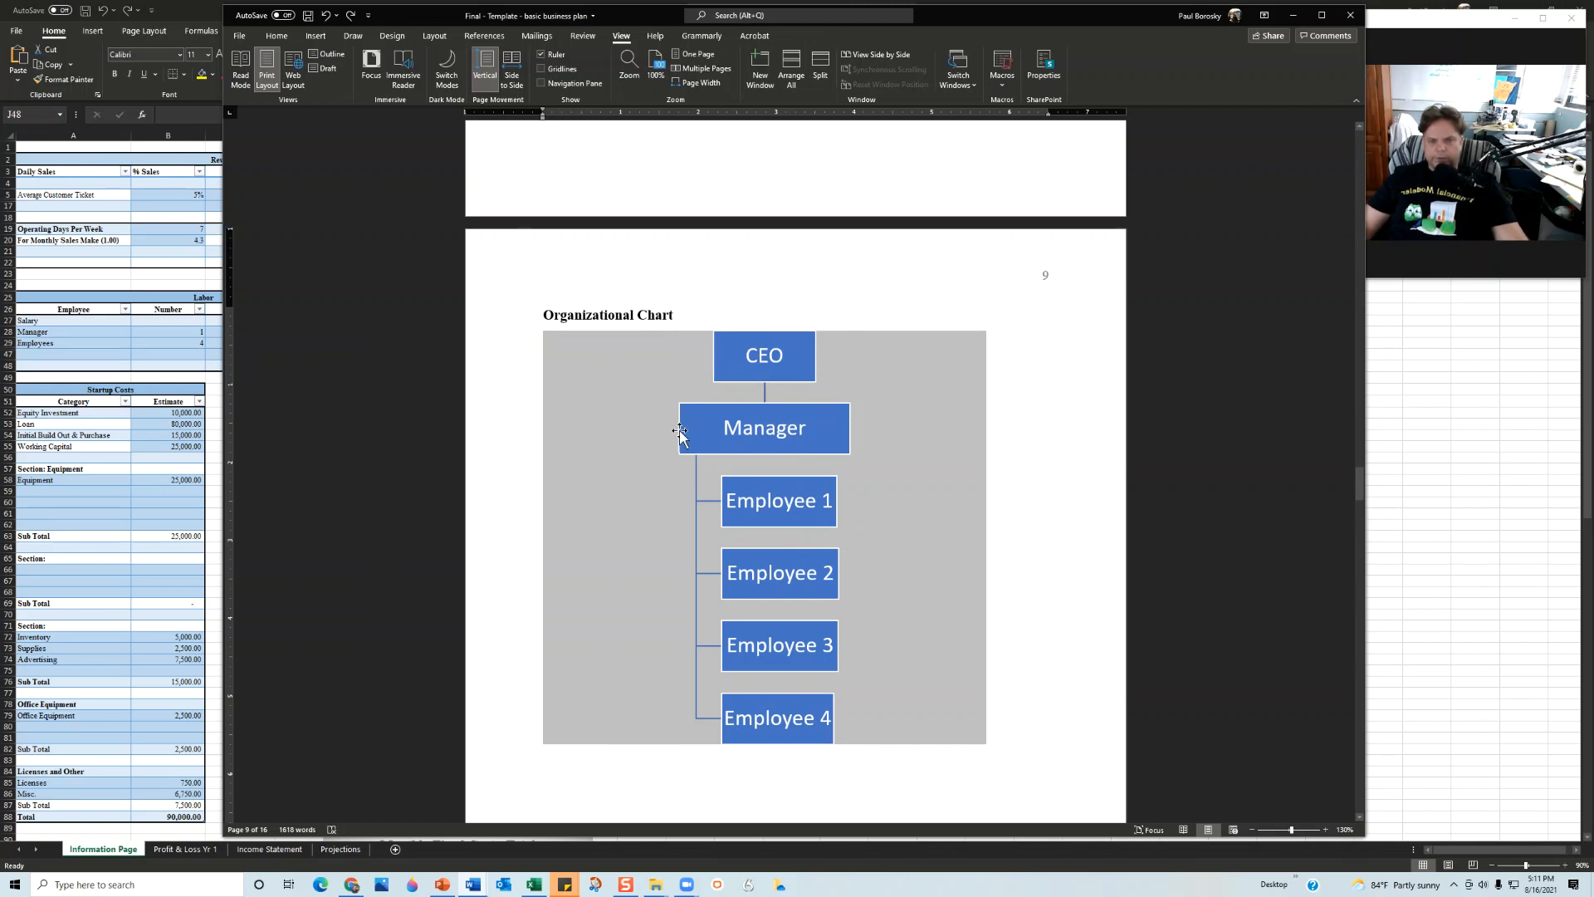
Delete the Employee 4 entry from the Organizational Chart.
{"action": "left_click", "coordinate": [637, 423]}
{"action": "left_click", "coordinate": [497, 429]}
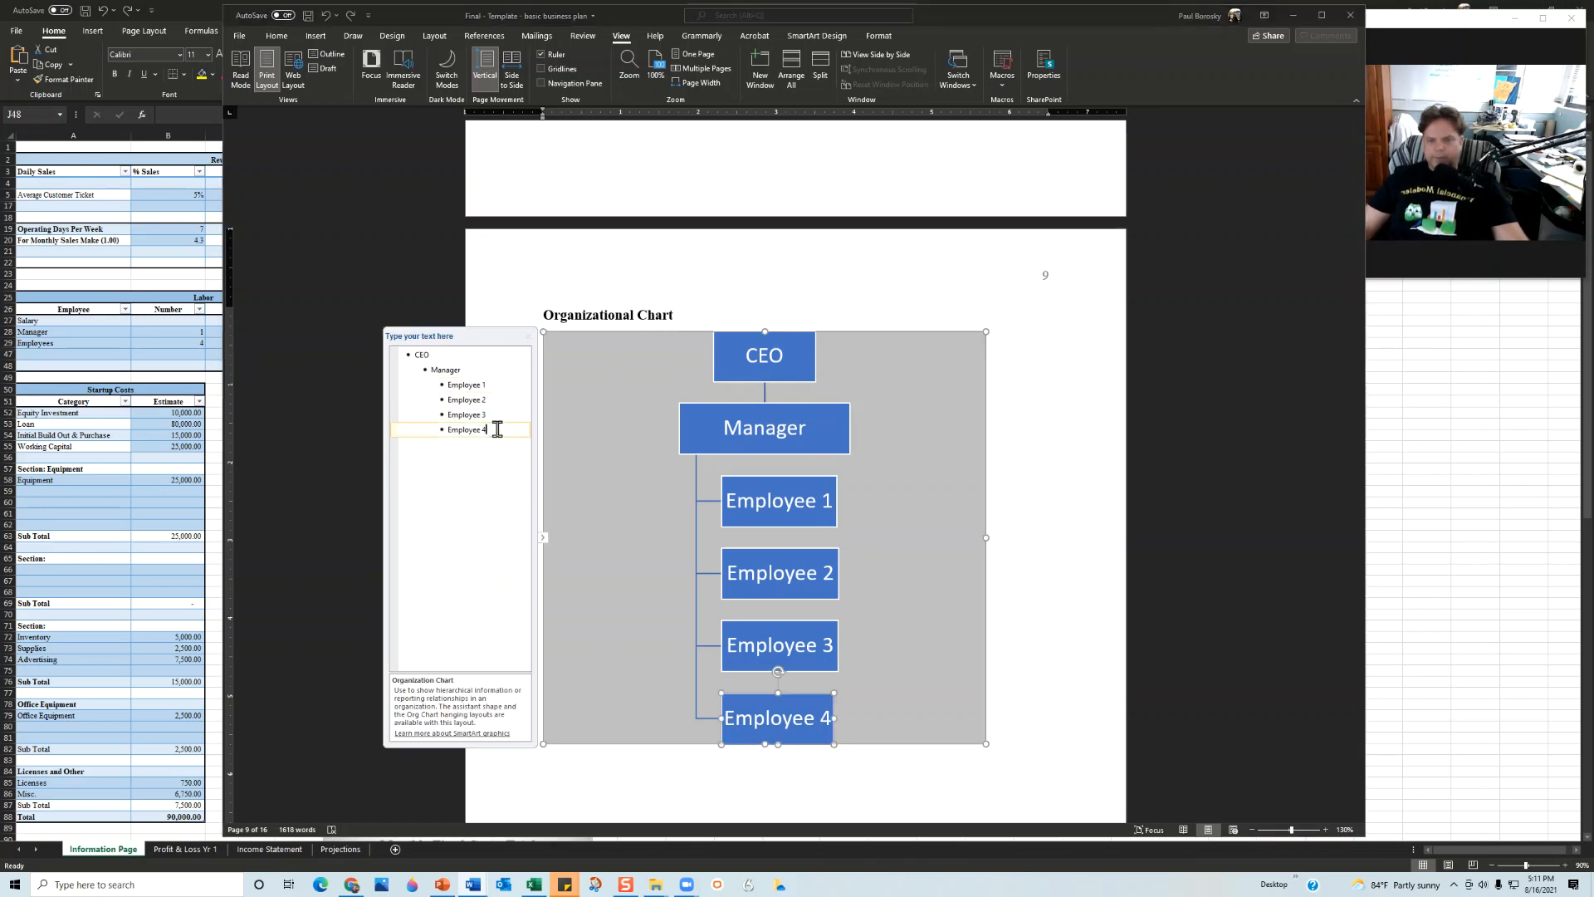
{"action": "left_click_drag", "start_coordinate": [498, 430], "coordinate": [431, 429]}
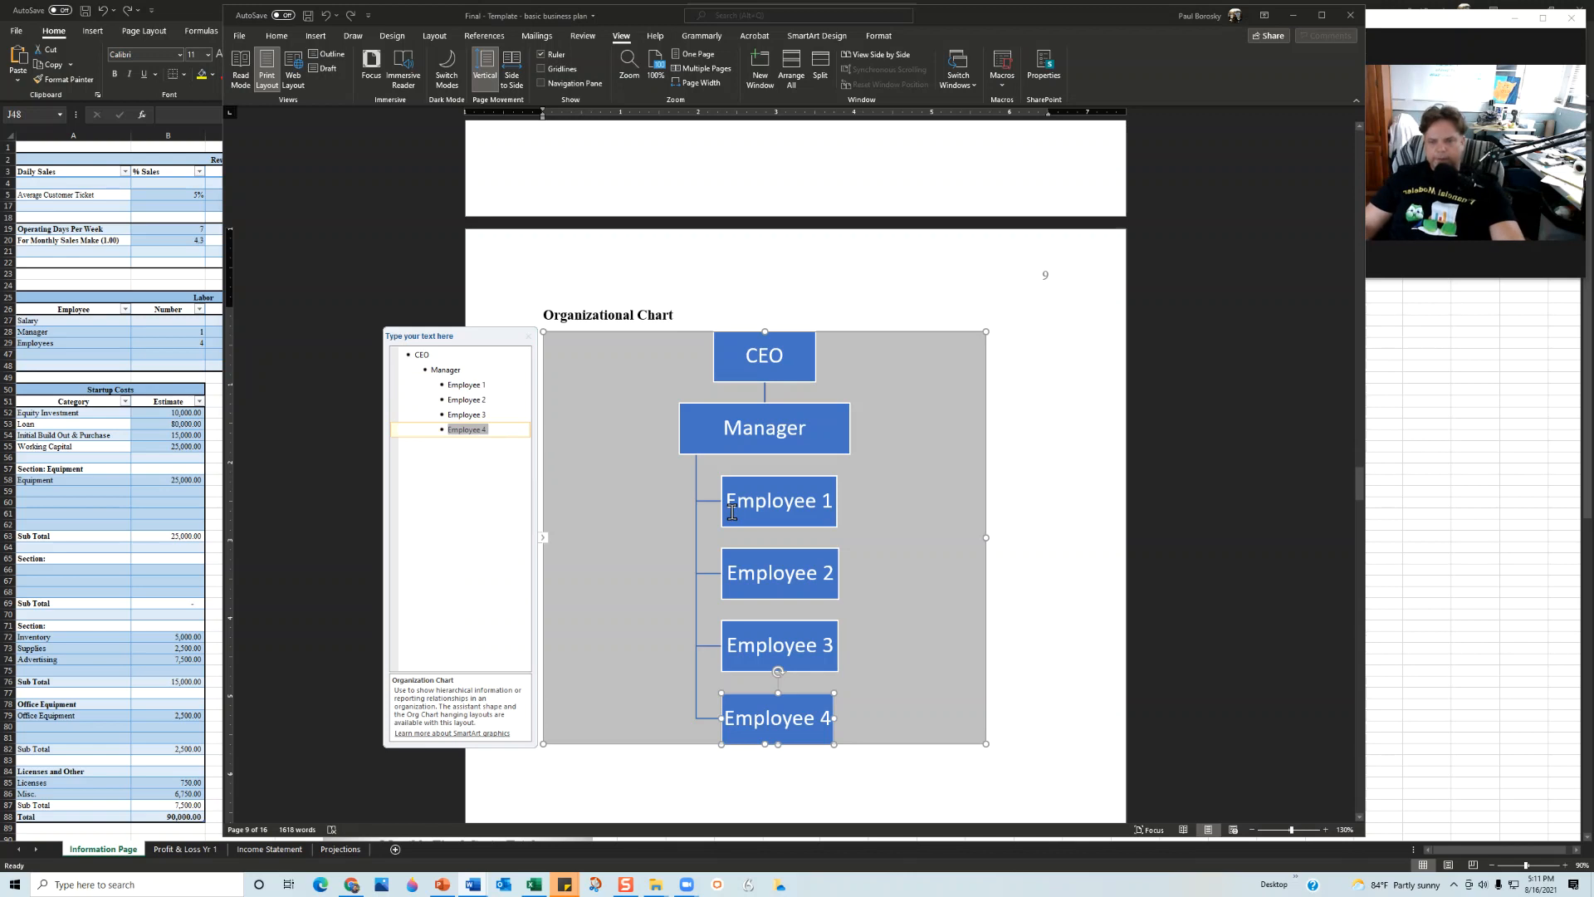
{"action": "key", "text": "BackSpace"}
{"action": "key", "text": "BackSpace"}
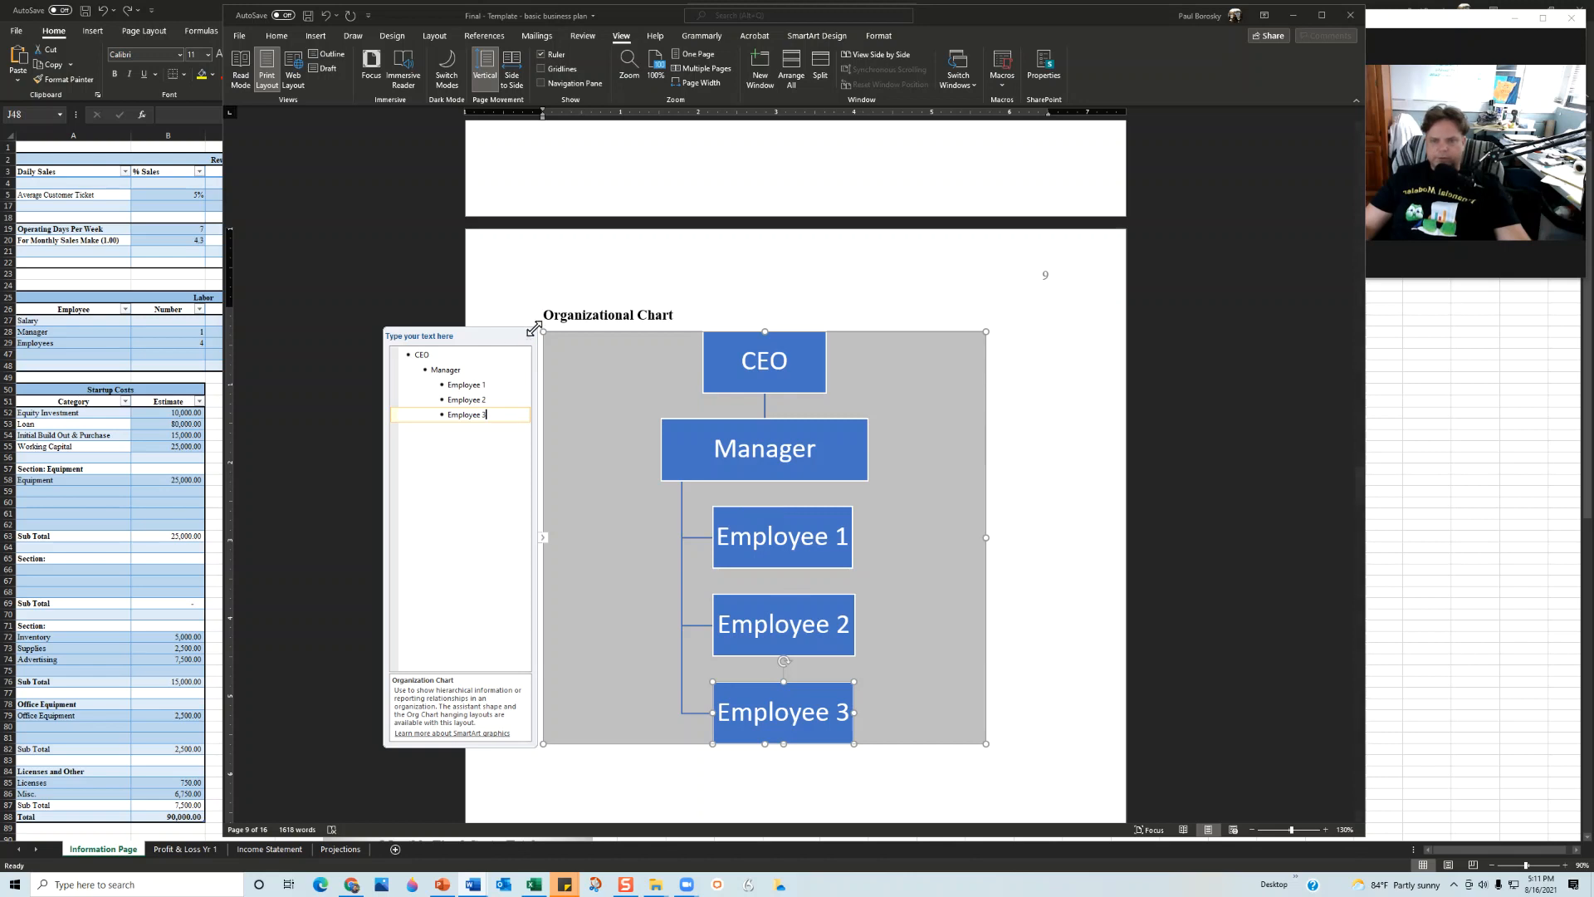
Undo the deletion of the Employee 4 entry and close the chart's text pane.
{"action": "left_click", "coordinate": [324, 18]}
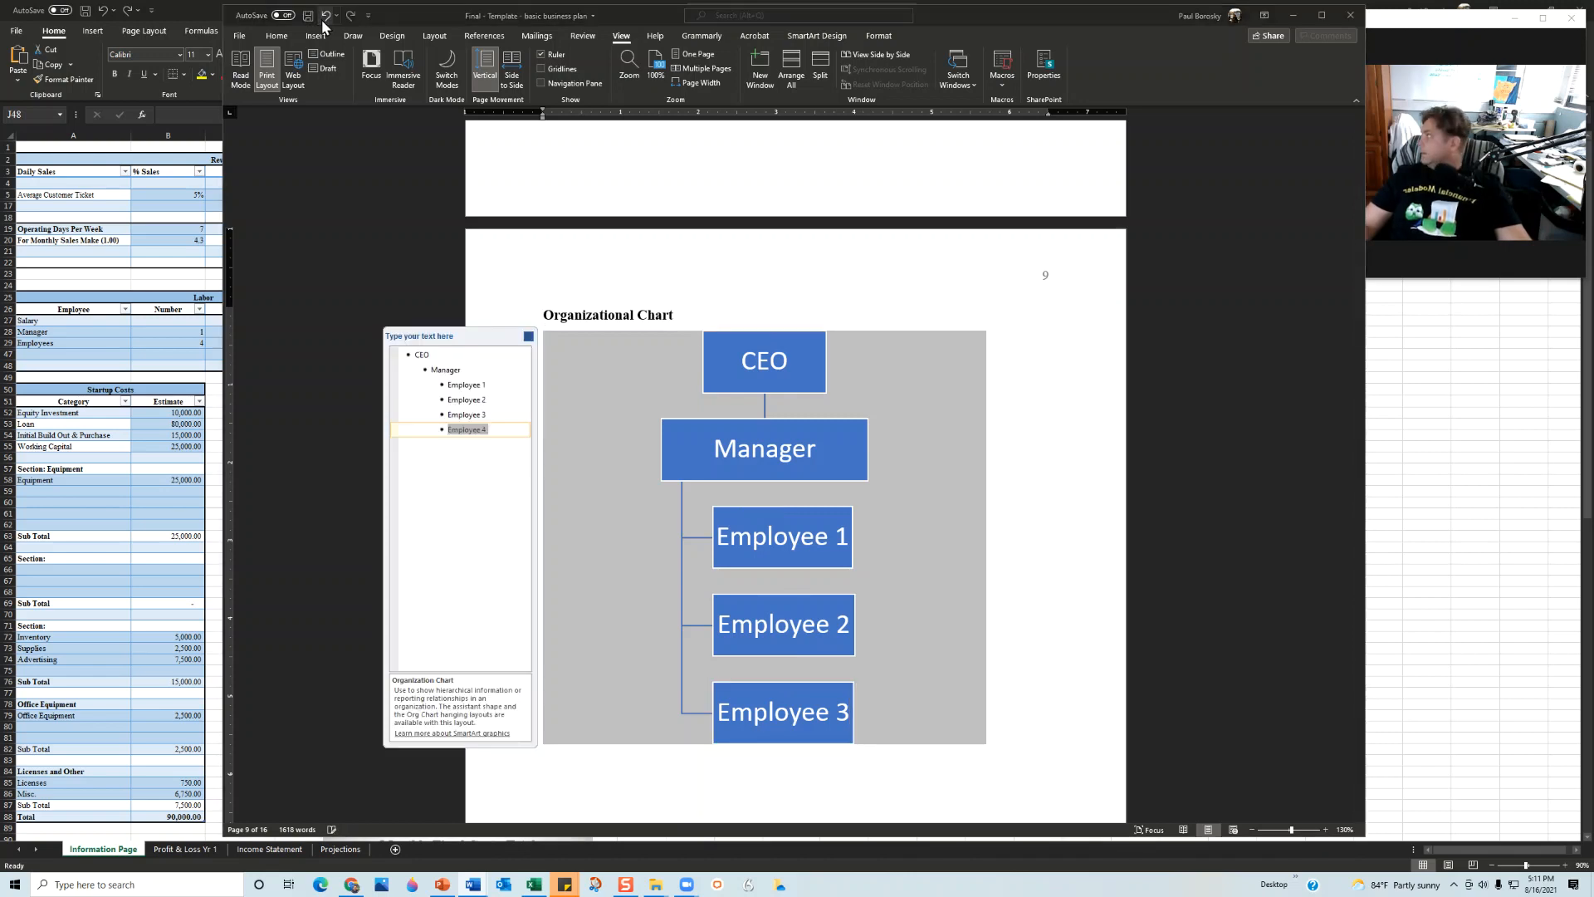
{"action": "scroll", "coordinate": [1038, 598], "scroll_direction": "down", "scroll_amount": 3}
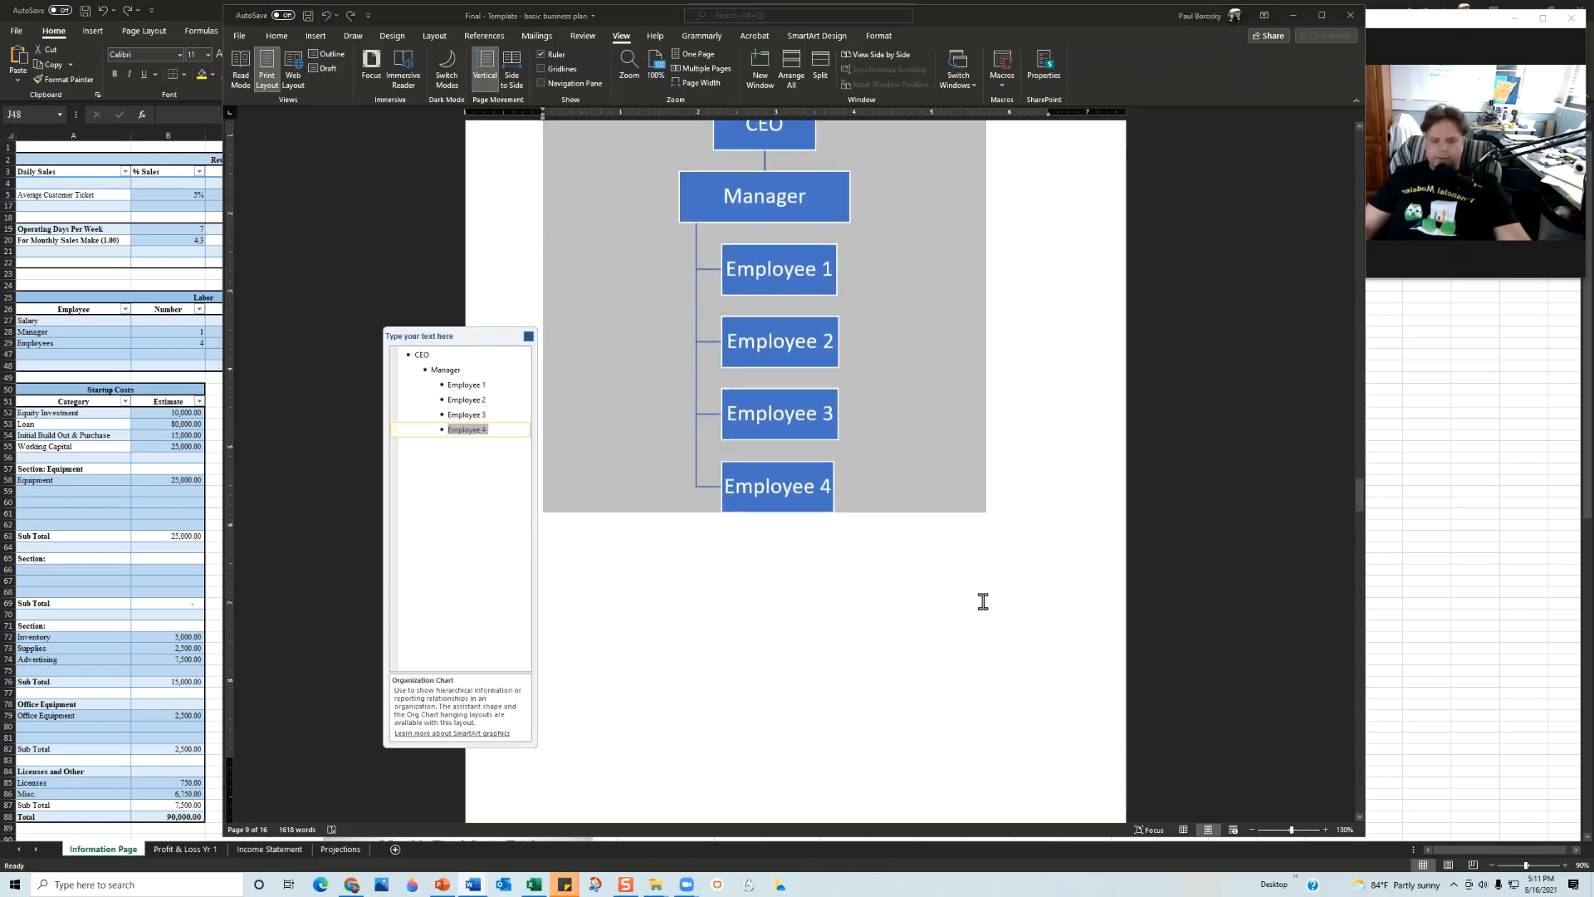
{"action": "left_click", "coordinate": [528, 339]}
Shorten the highlighted "services/products" in the Traditional Marketing paragraph on page 10 to "products".
{"action": "scroll", "coordinate": [858, 615], "scroll_direction": "down", "scroll_amount": 6}
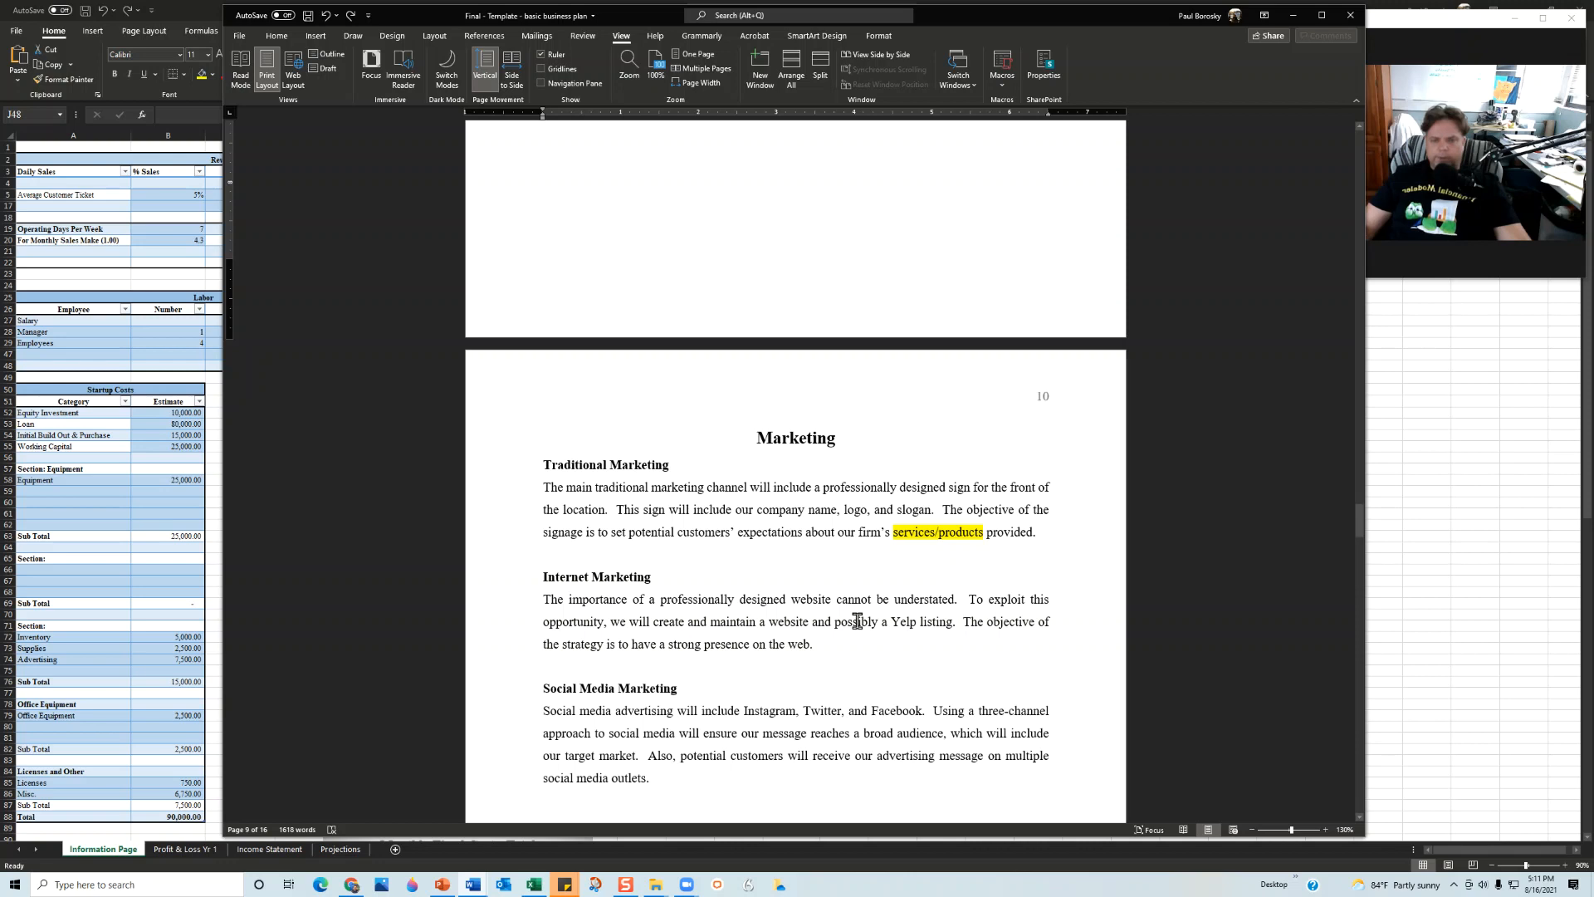
{"action": "scroll", "coordinate": [858, 621], "scroll_direction": "down", "scroll_amount": 1}
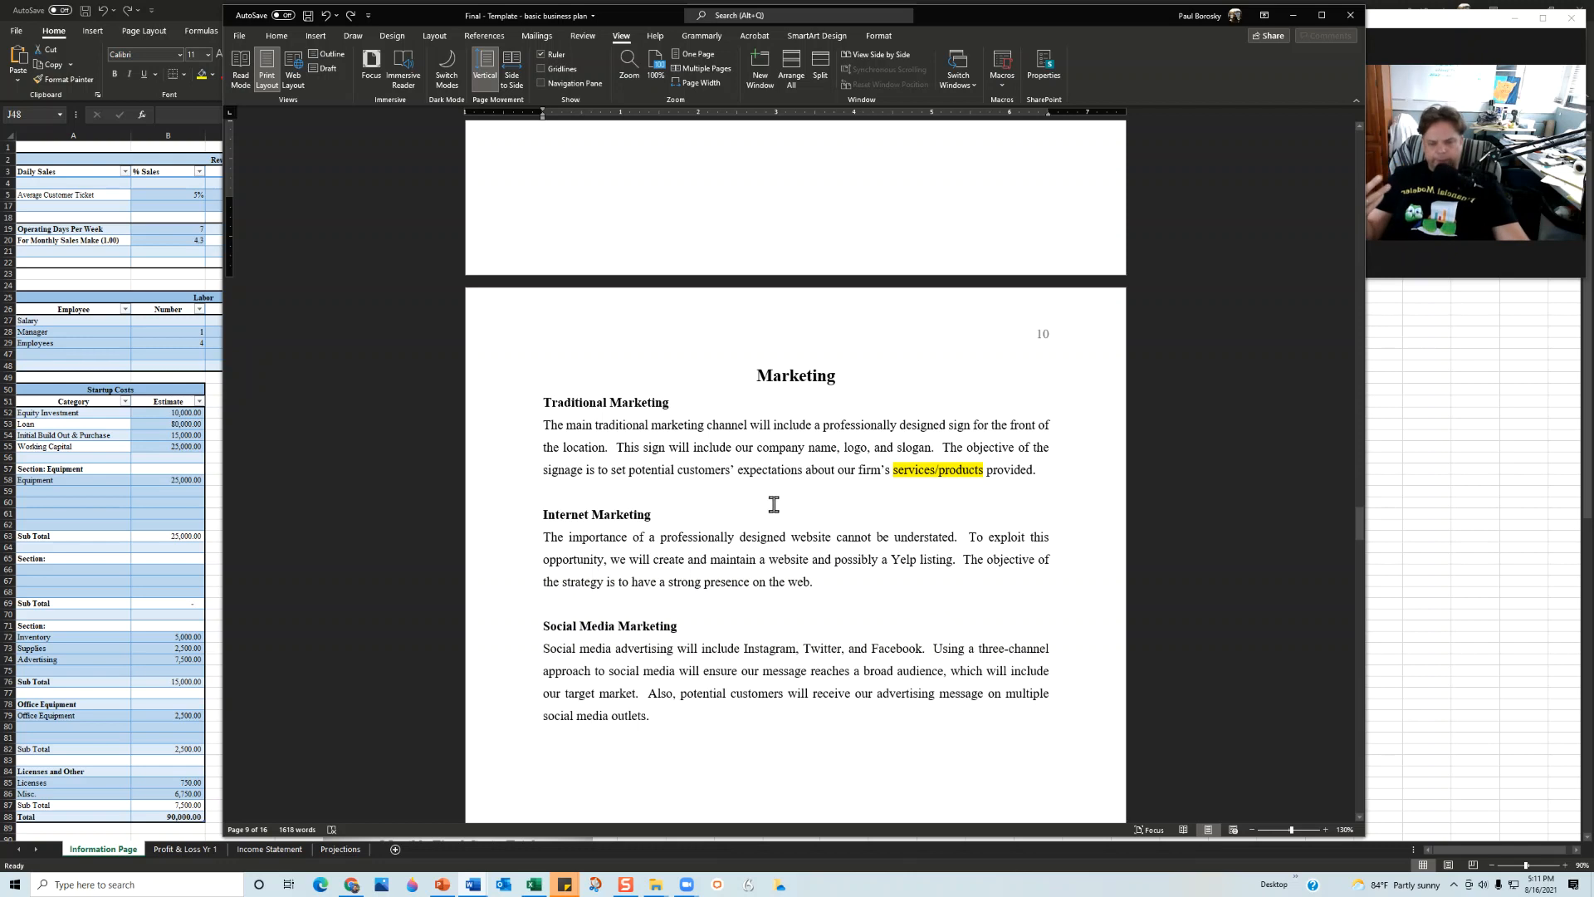
{"action": "left_click", "coordinate": [1056, 480]}
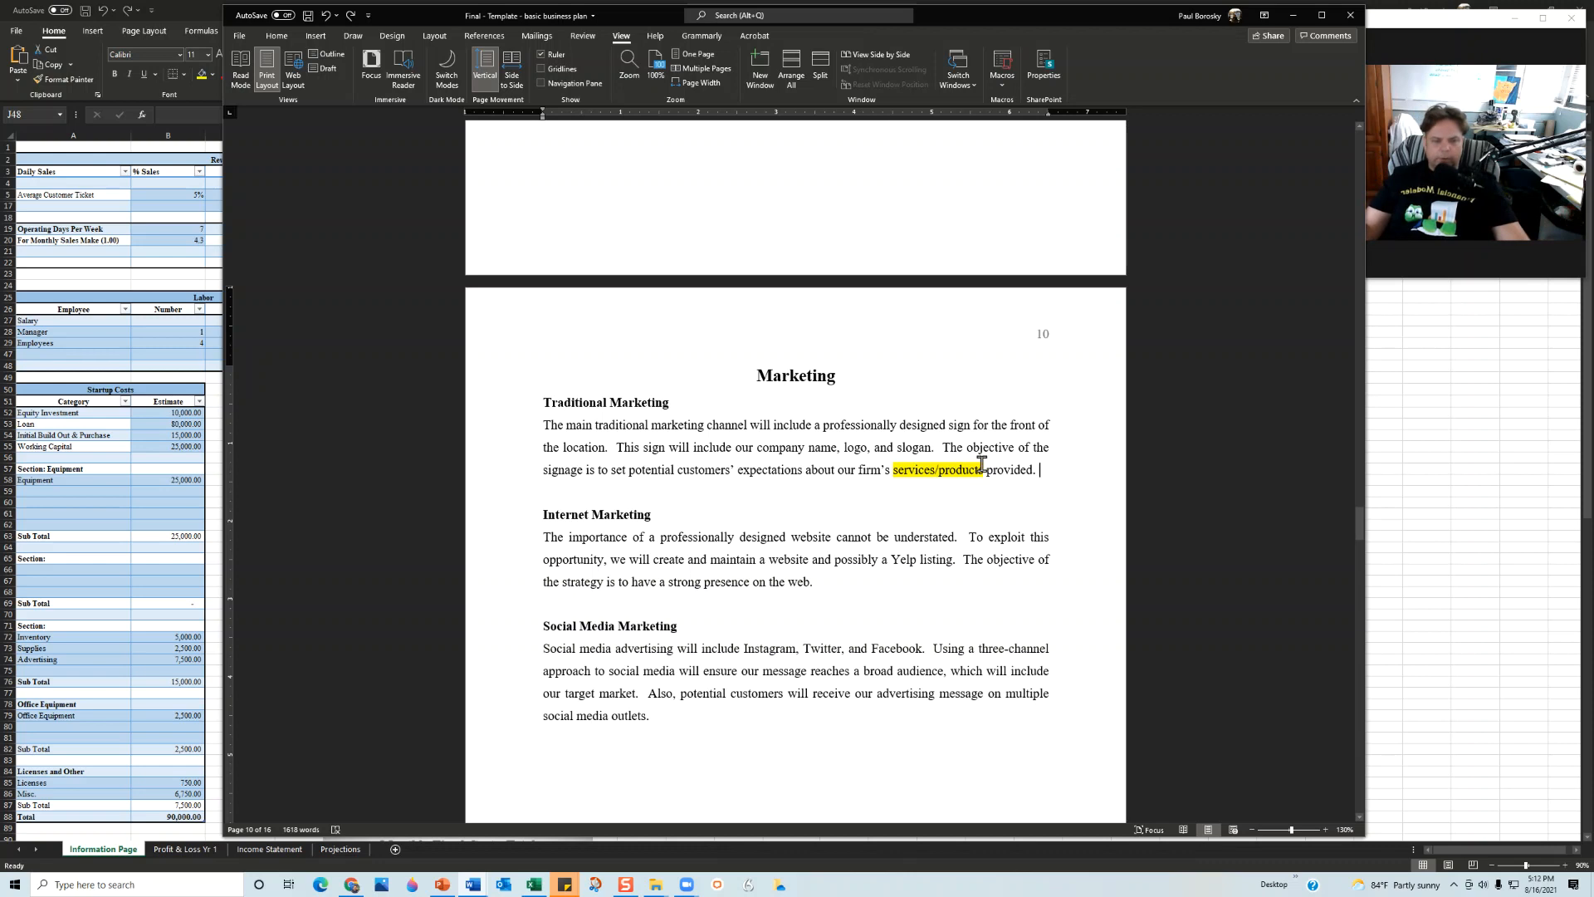
{"action": "left_click", "coordinate": [936, 469]}
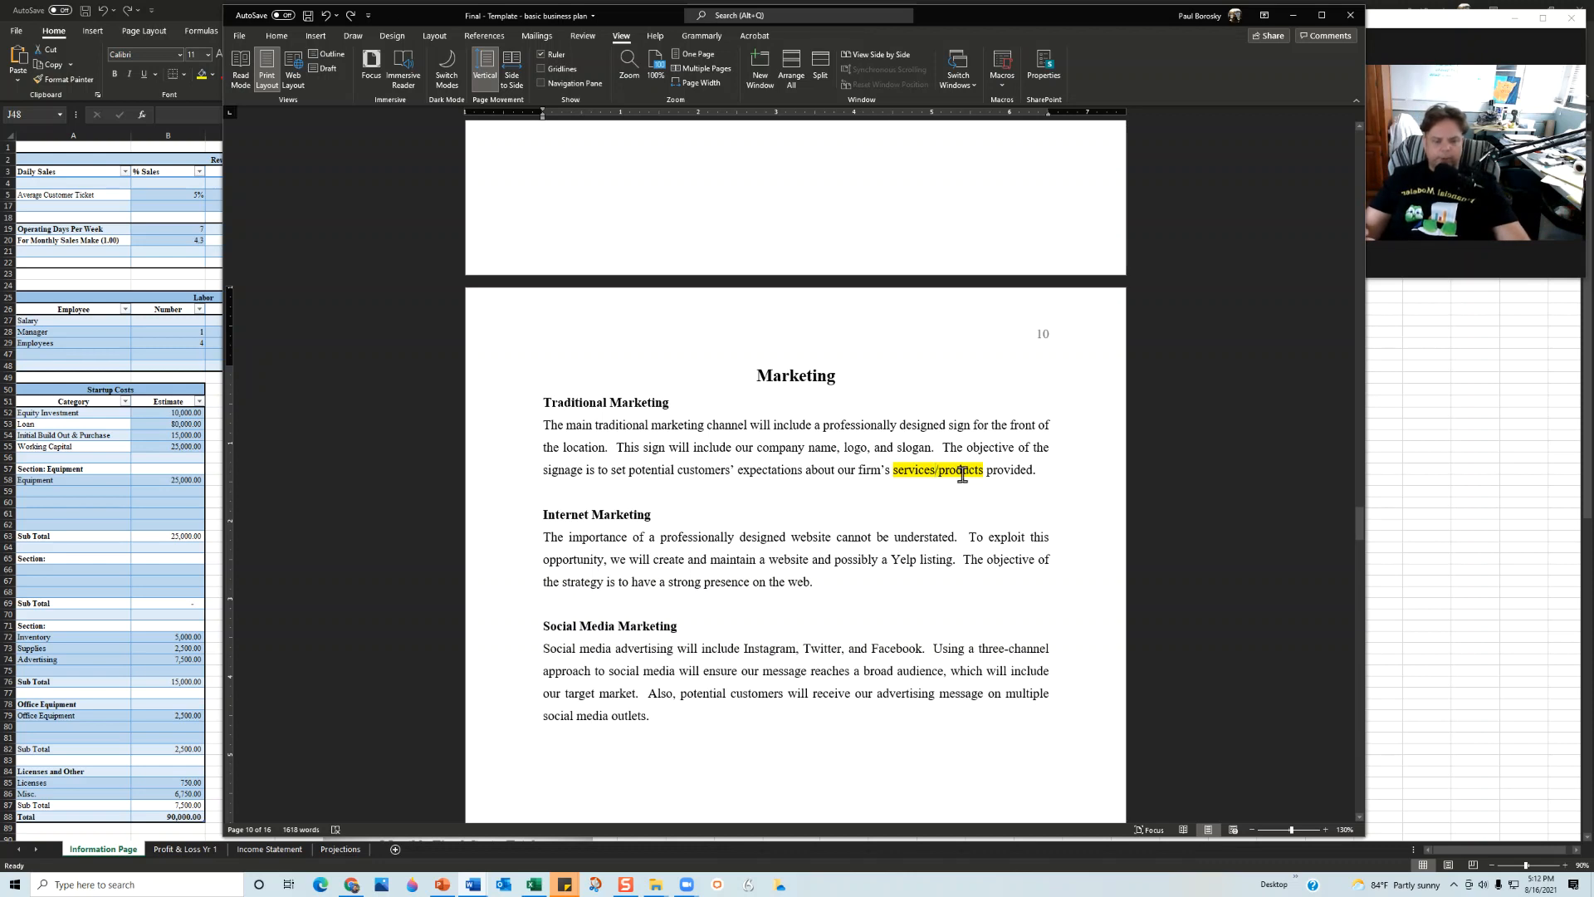
{"action": "key", "text": "BackSpace"}
{"action": "key", "text": "BackSpace"}
{"action": "key", "text": "BackSpace"}
{"action": "key", "text": "BackSpace"}
{"action": "key", "text": "BackSpace"}
{"action": "key", "text": "BackSpace"}
{"action": "key", "text": "BackSpace"}
{"action": "key", "text": "BackSpace"}
{"action": "key", "text": "BackSpace"}
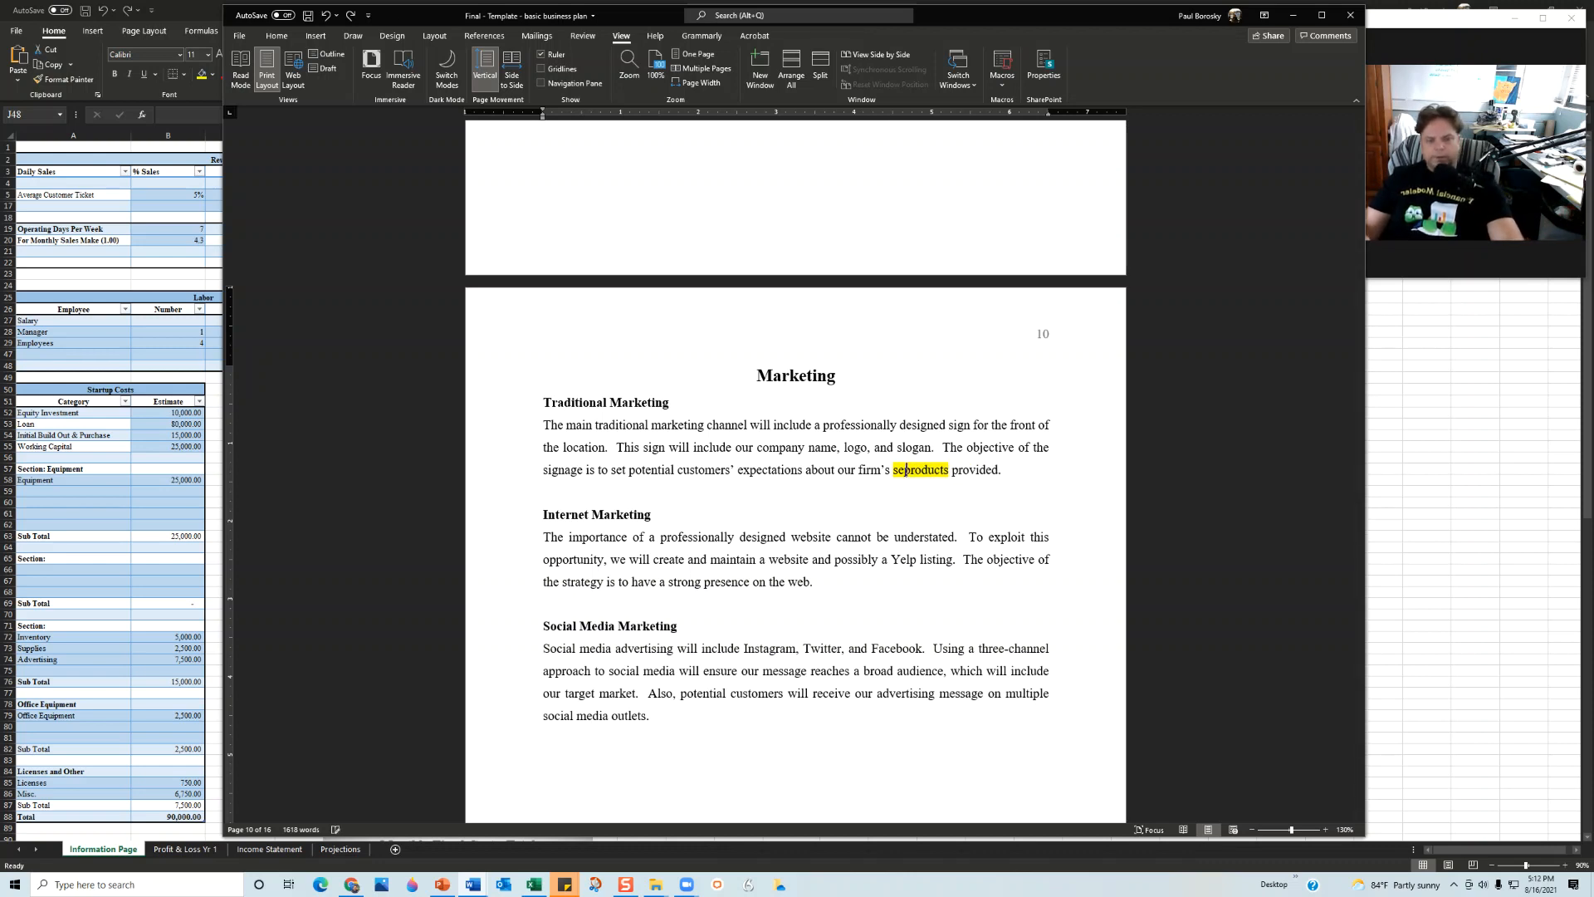
Remove the yellow highlight from the word "products" in the Traditional Marketing paragraph.
{"action": "double_click", "coordinate": [922, 470]}
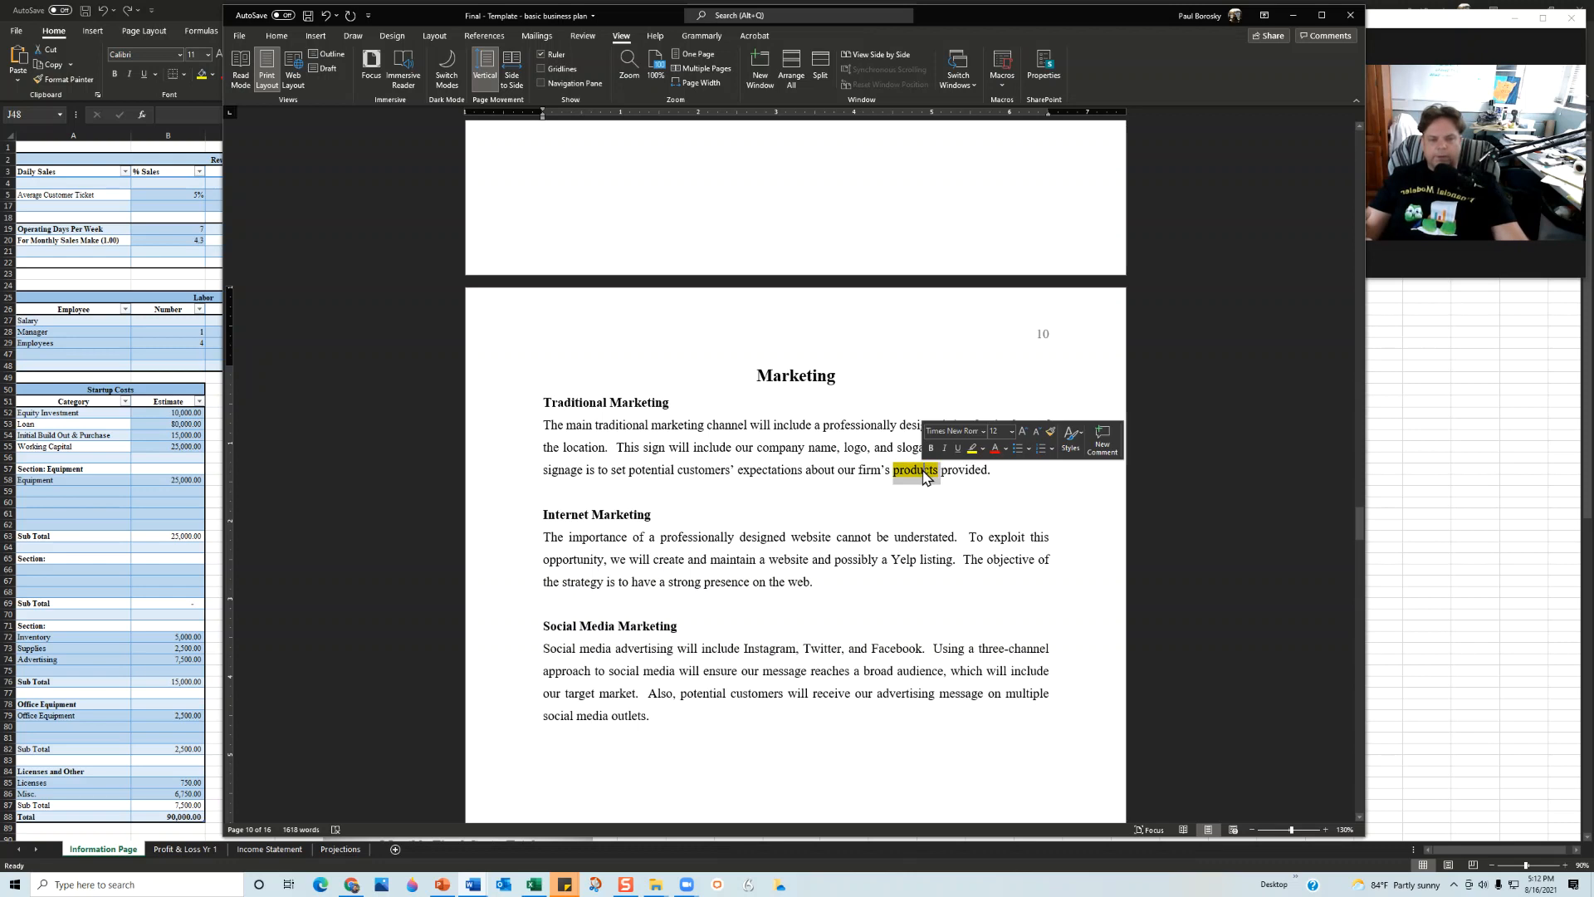
{"action": "left_click", "coordinate": [272, 36]}
{"action": "left_click", "coordinate": [475, 79]}
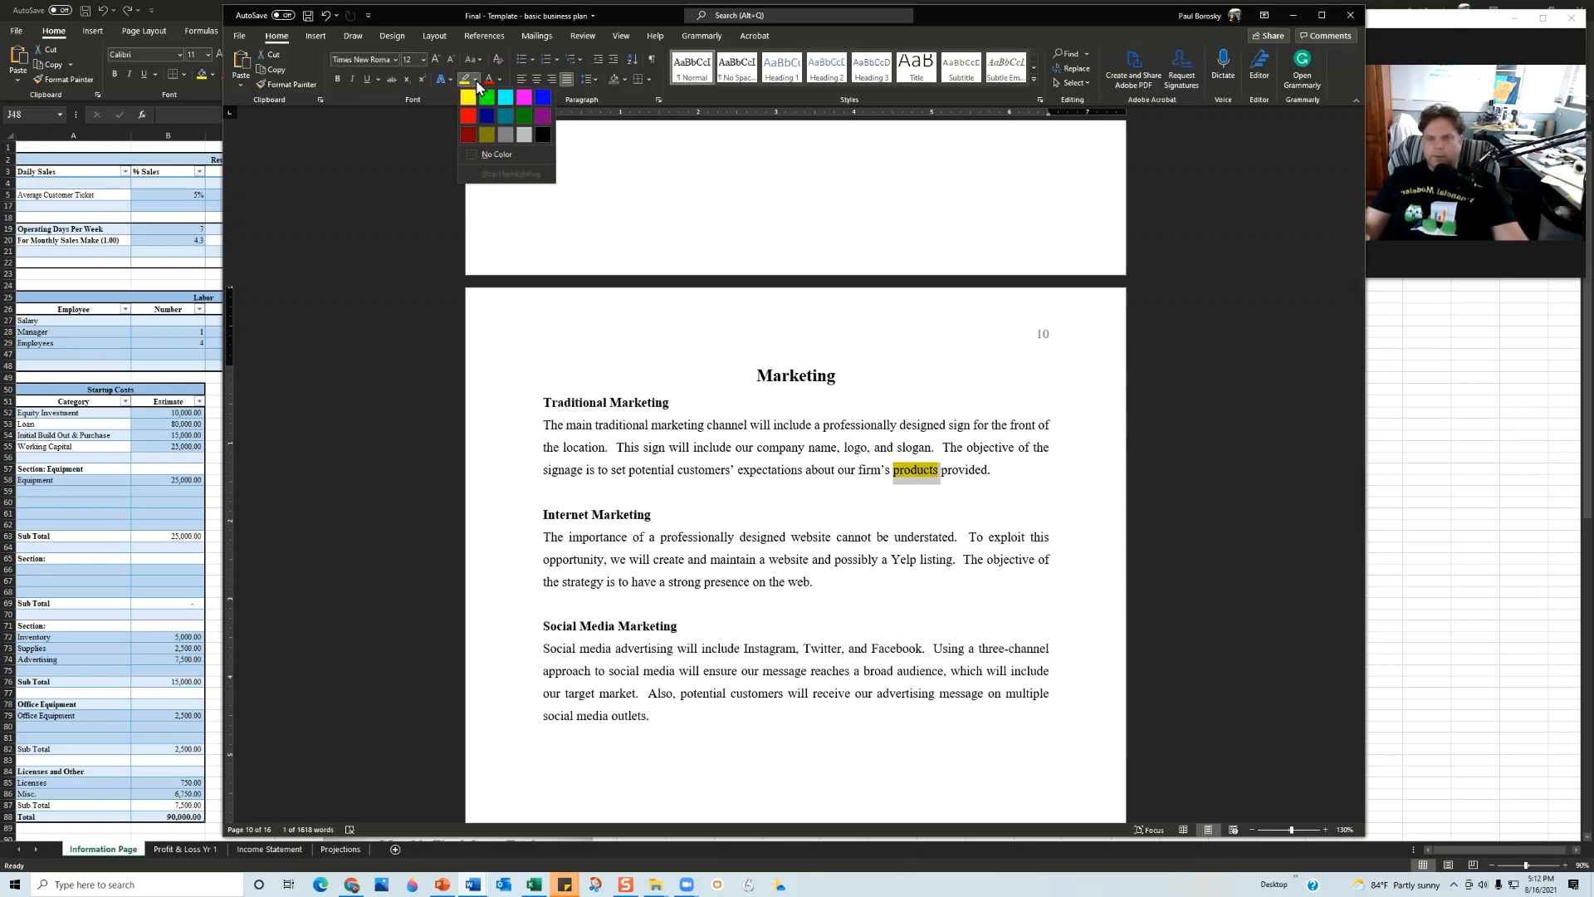
{"action": "left_click", "coordinate": [492, 160]}
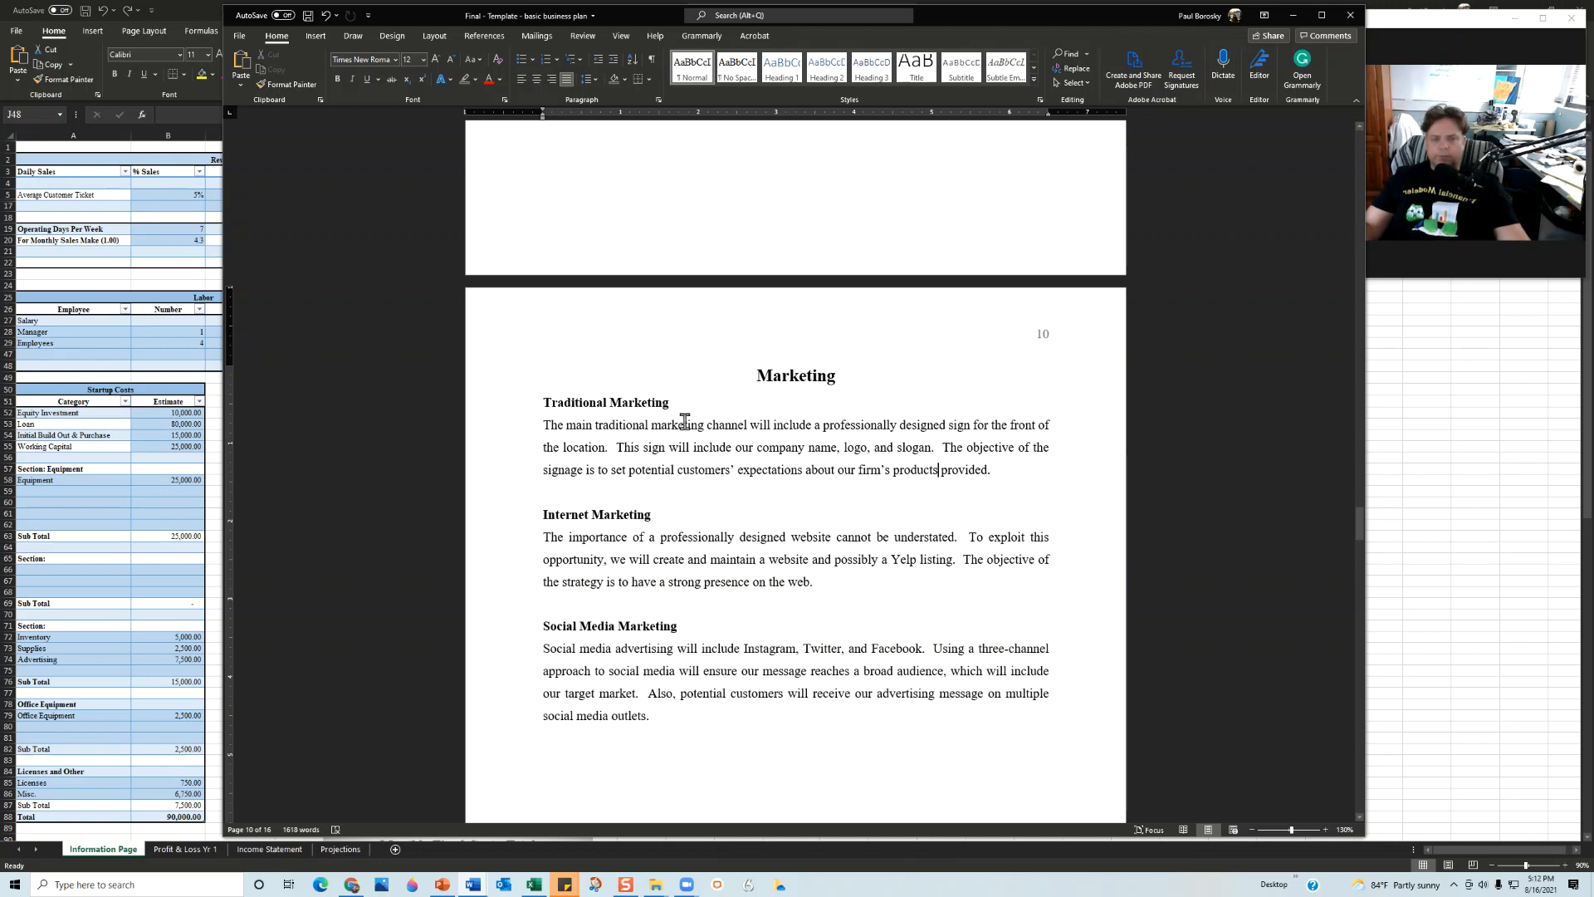
Review the Funding Request on page 11, checking the highlighted funding amount, loan term and interest rate range.
{"action": "scroll", "coordinate": [754, 486], "scroll_direction": "down", "scroll_amount": 15}
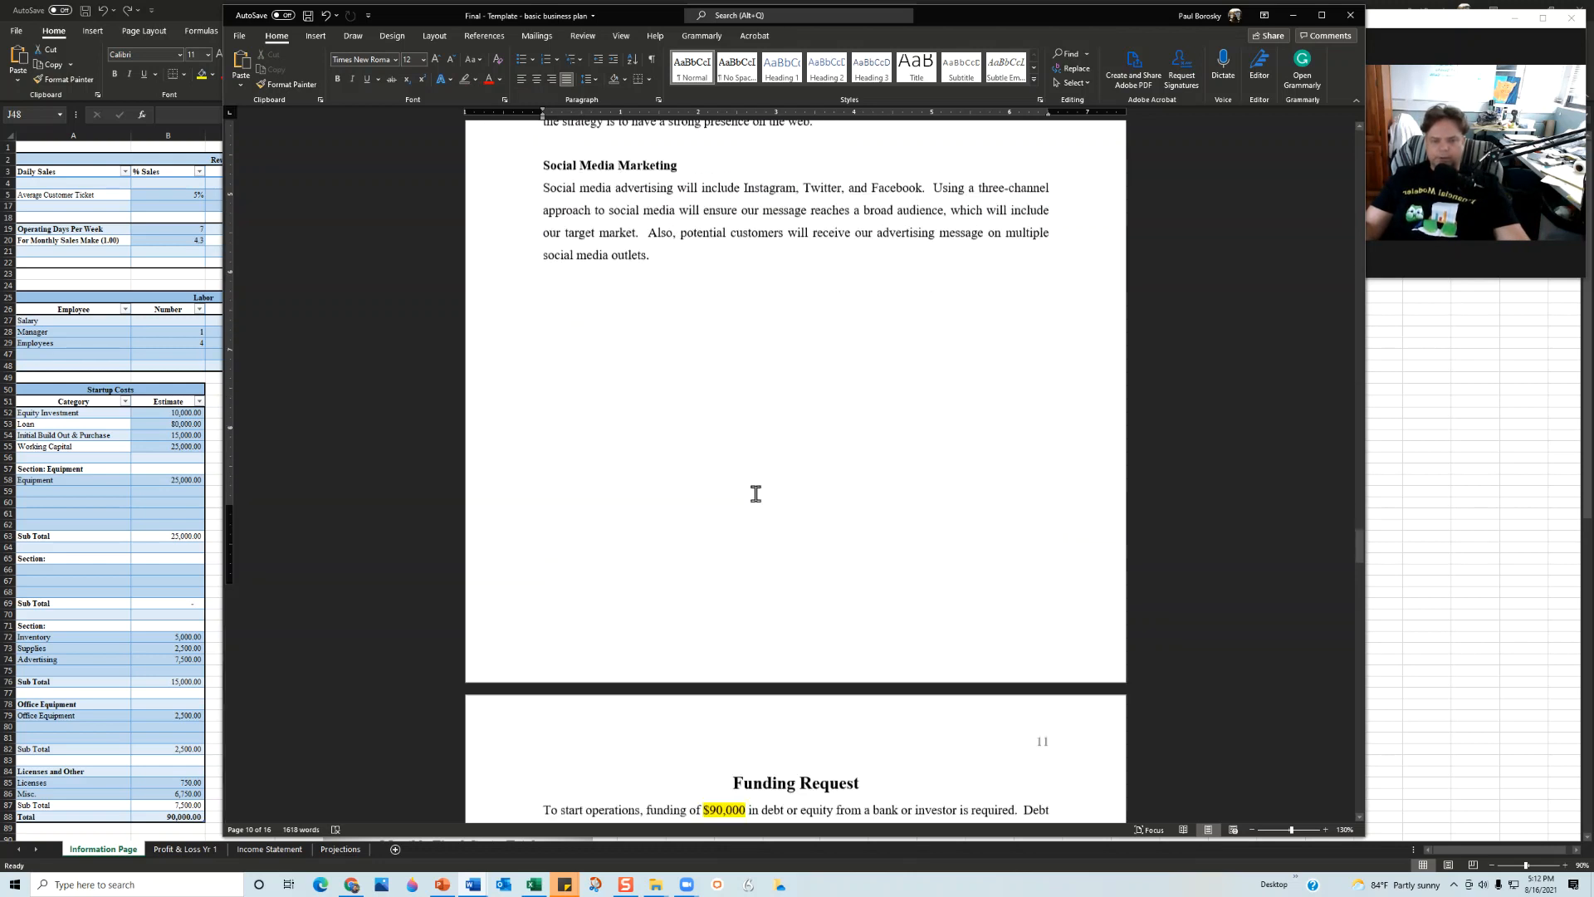
{"action": "left_click", "coordinate": [782, 470]}
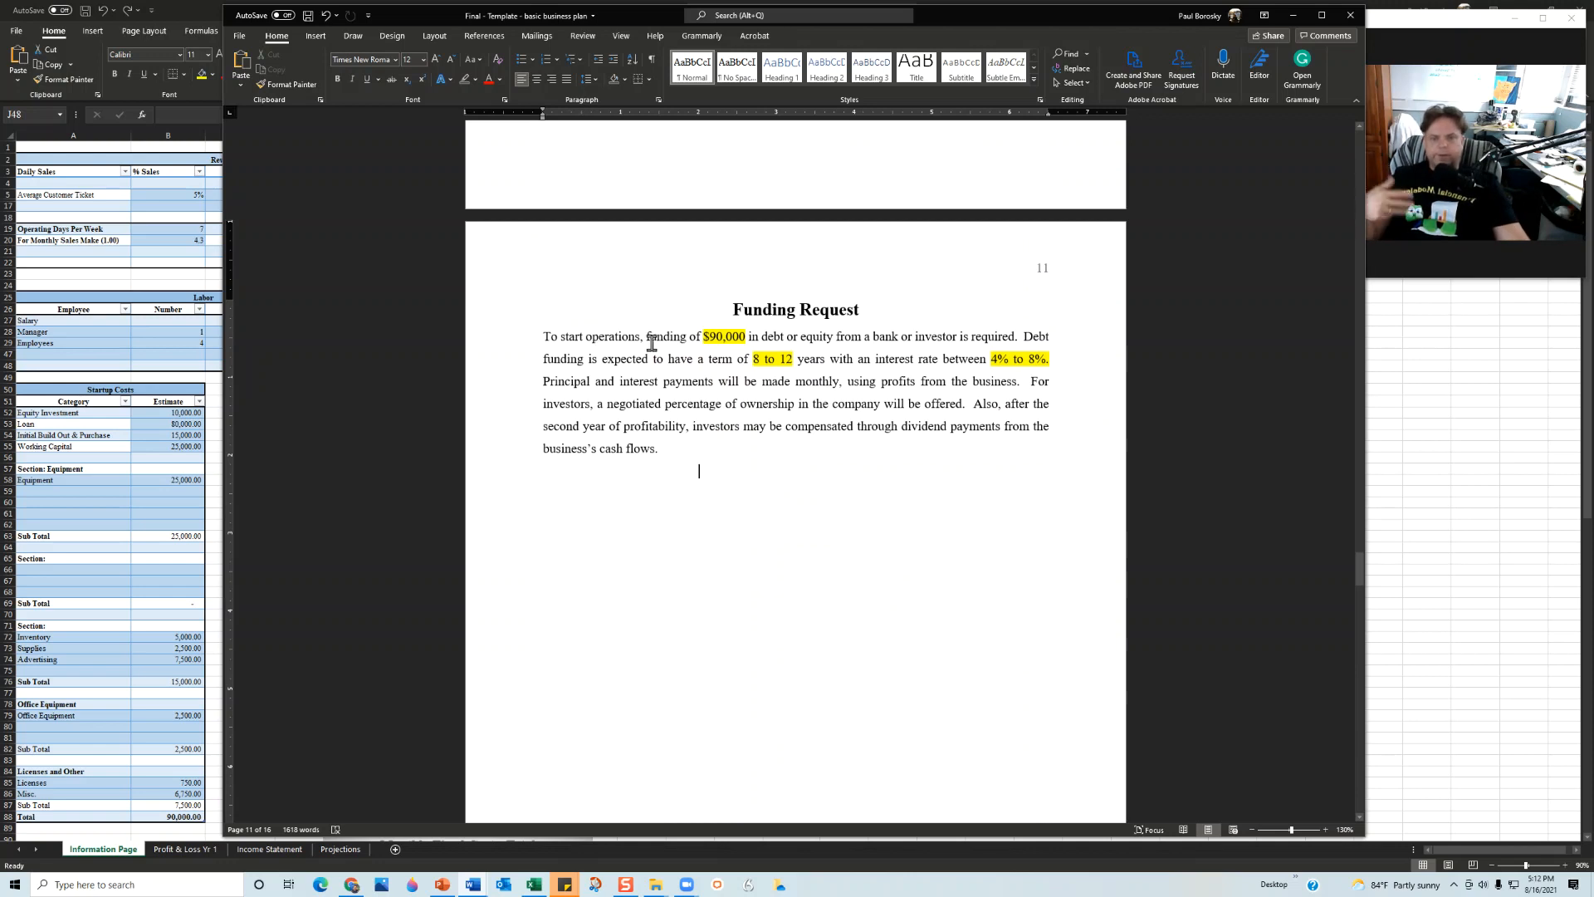
{"action": "left_click_drag", "start_coordinate": [746, 333], "coordinate": [704, 336]}
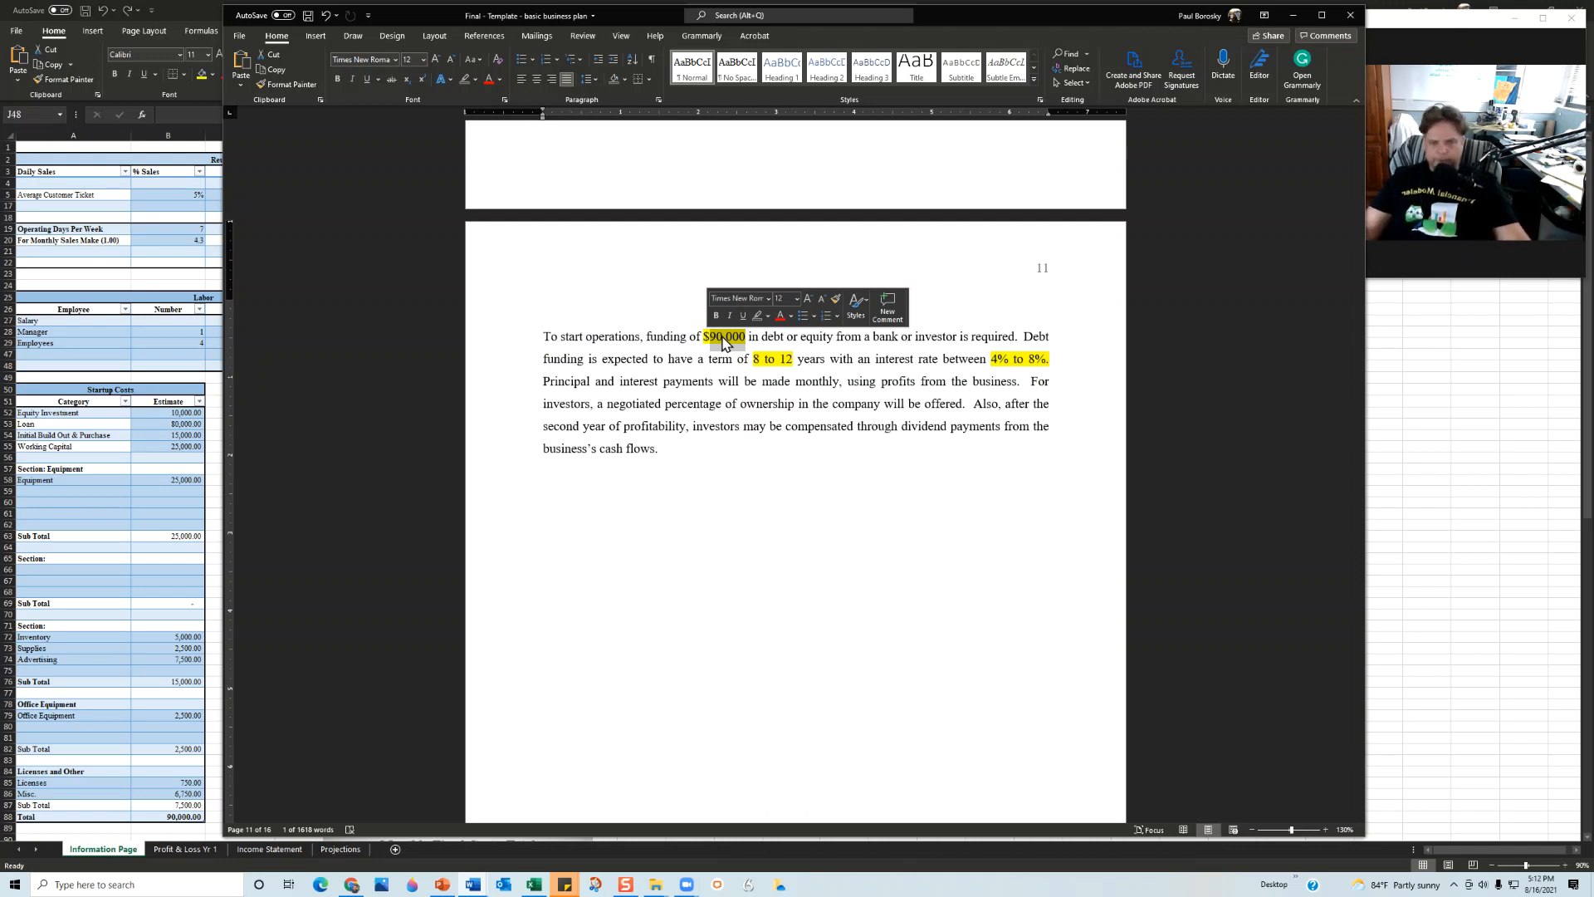
{"action": "left_click", "coordinate": [788, 363]}
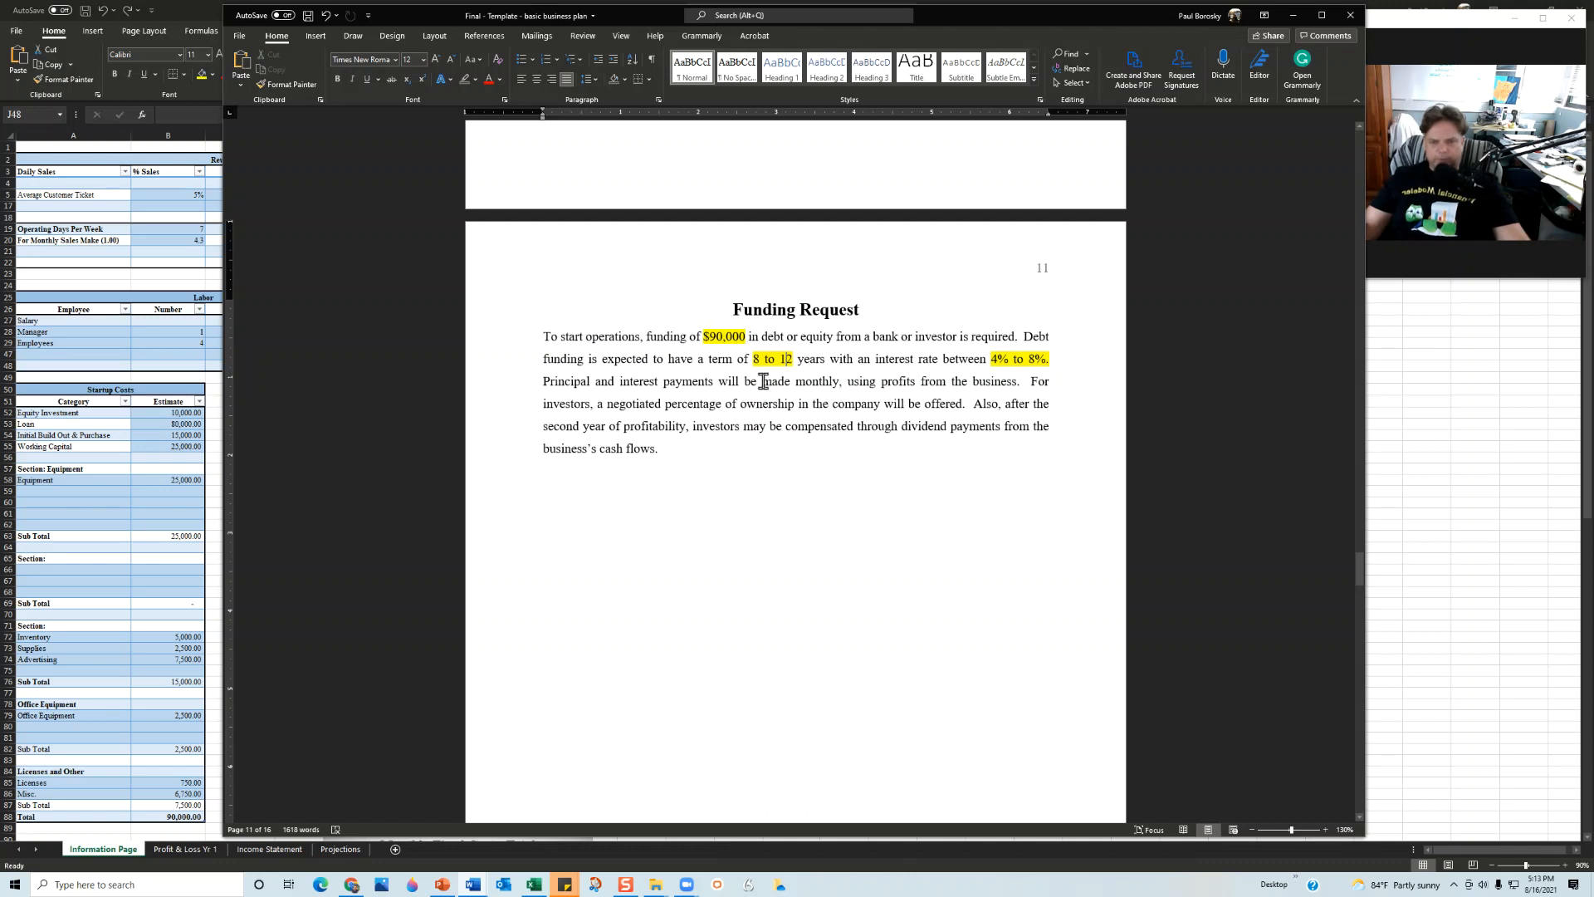
Examine the Financial Projections' Year 1 profit and loss tables for quarters 1 through 3.
{"action": "scroll", "coordinate": [746, 375], "scroll_direction": "down", "scroll_amount": 10}
{"action": "scroll", "coordinate": [745, 375], "scroll_direction": "down", "scroll_amount": 3}
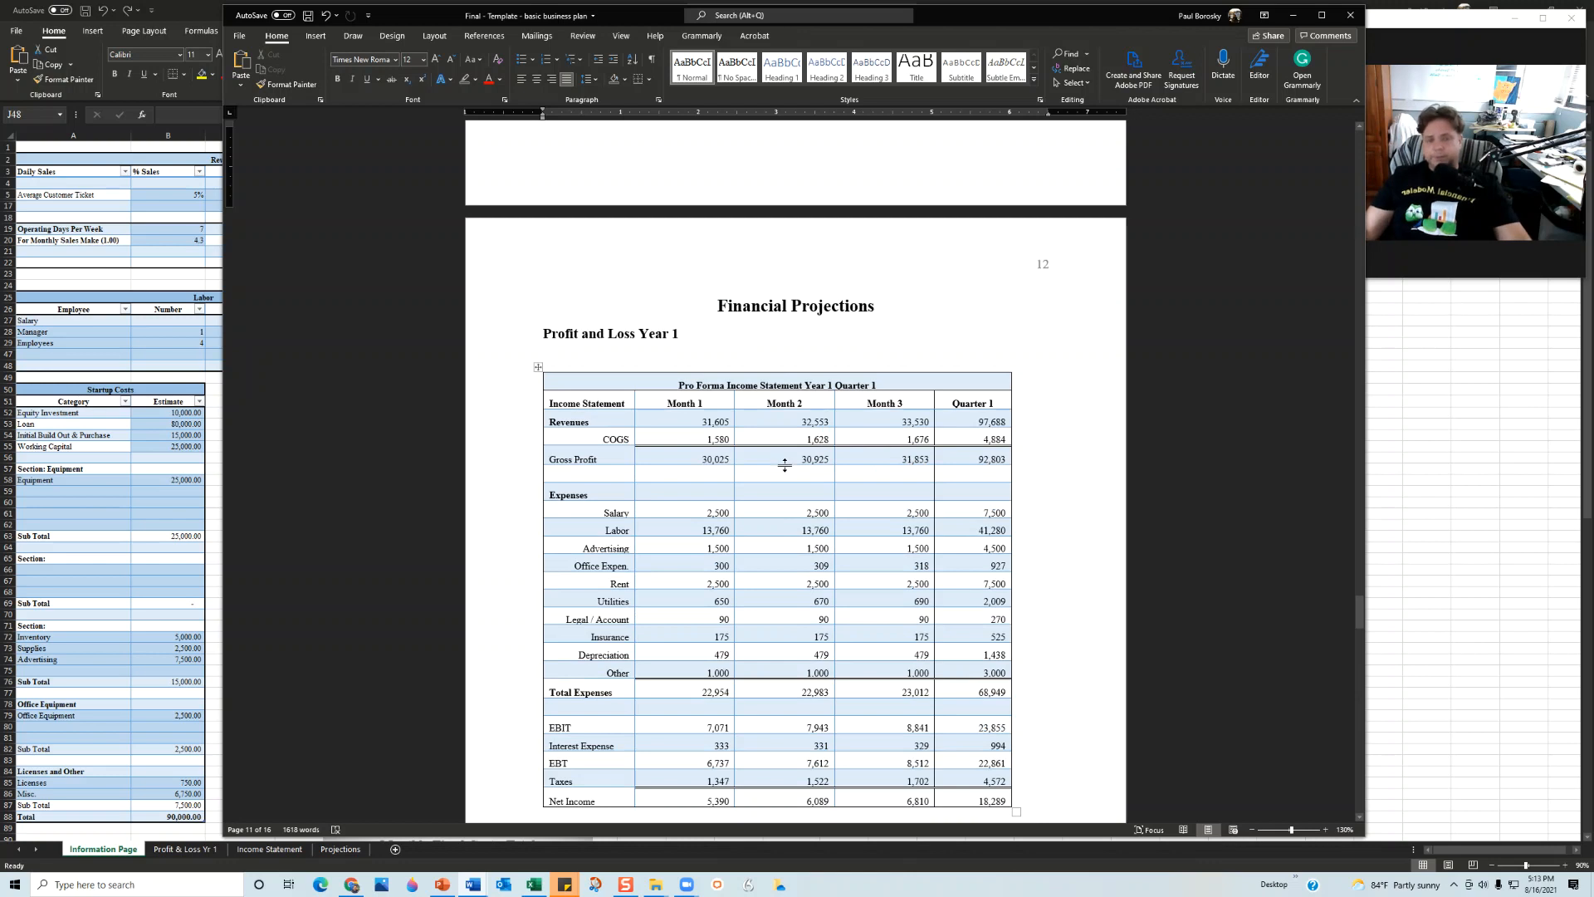
{"action": "scroll", "coordinate": [785, 462], "scroll_direction": "down", "scroll_amount": 1}
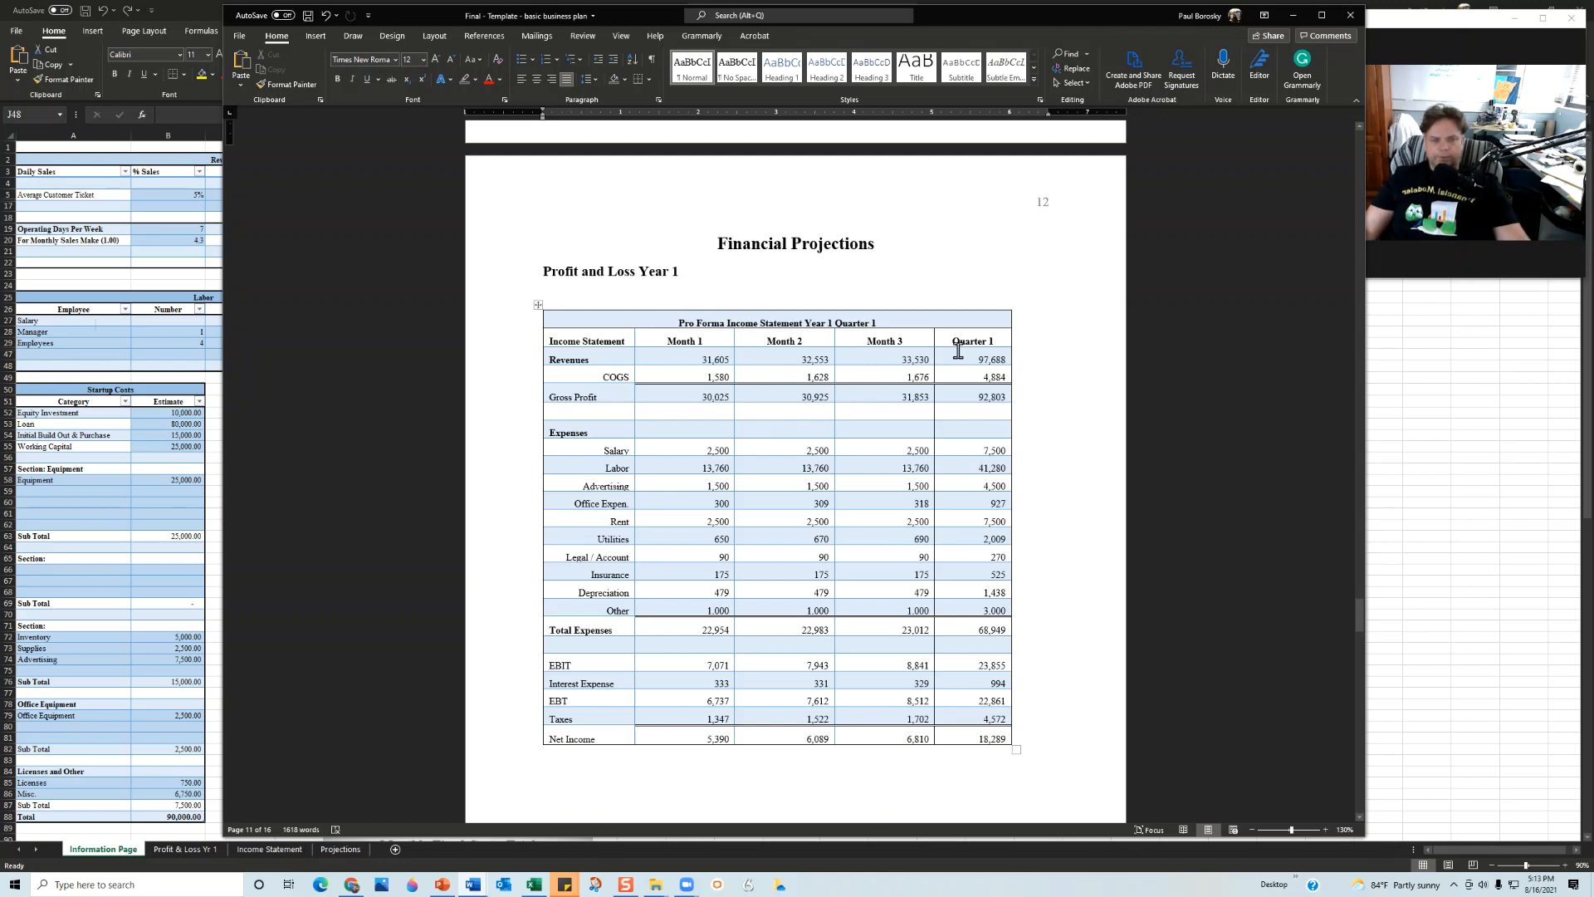
{"action": "scroll", "coordinate": [876, 424], "scroll_direction": "down", "scroll_amount": 6}
{"action": "scroll", "coordinate": [875, 455], "scroll_direction": "down", "scroll_amount": 4}
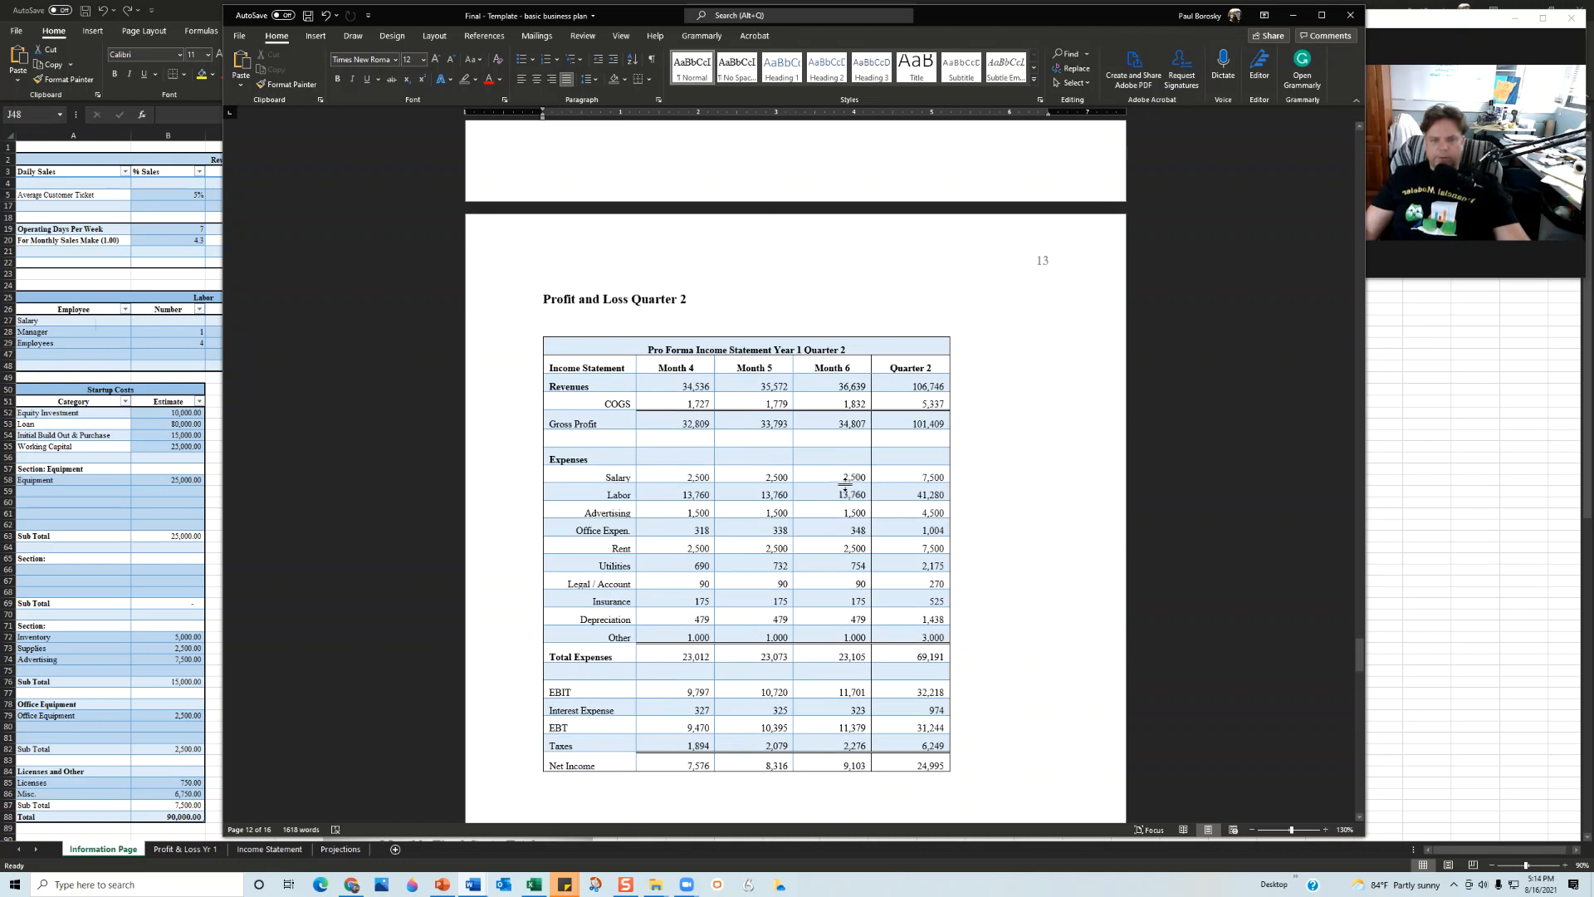
{"action": "scroll", "coordinate": [838, 481], "scroll_direction": "down", "scroll_amount": 12}
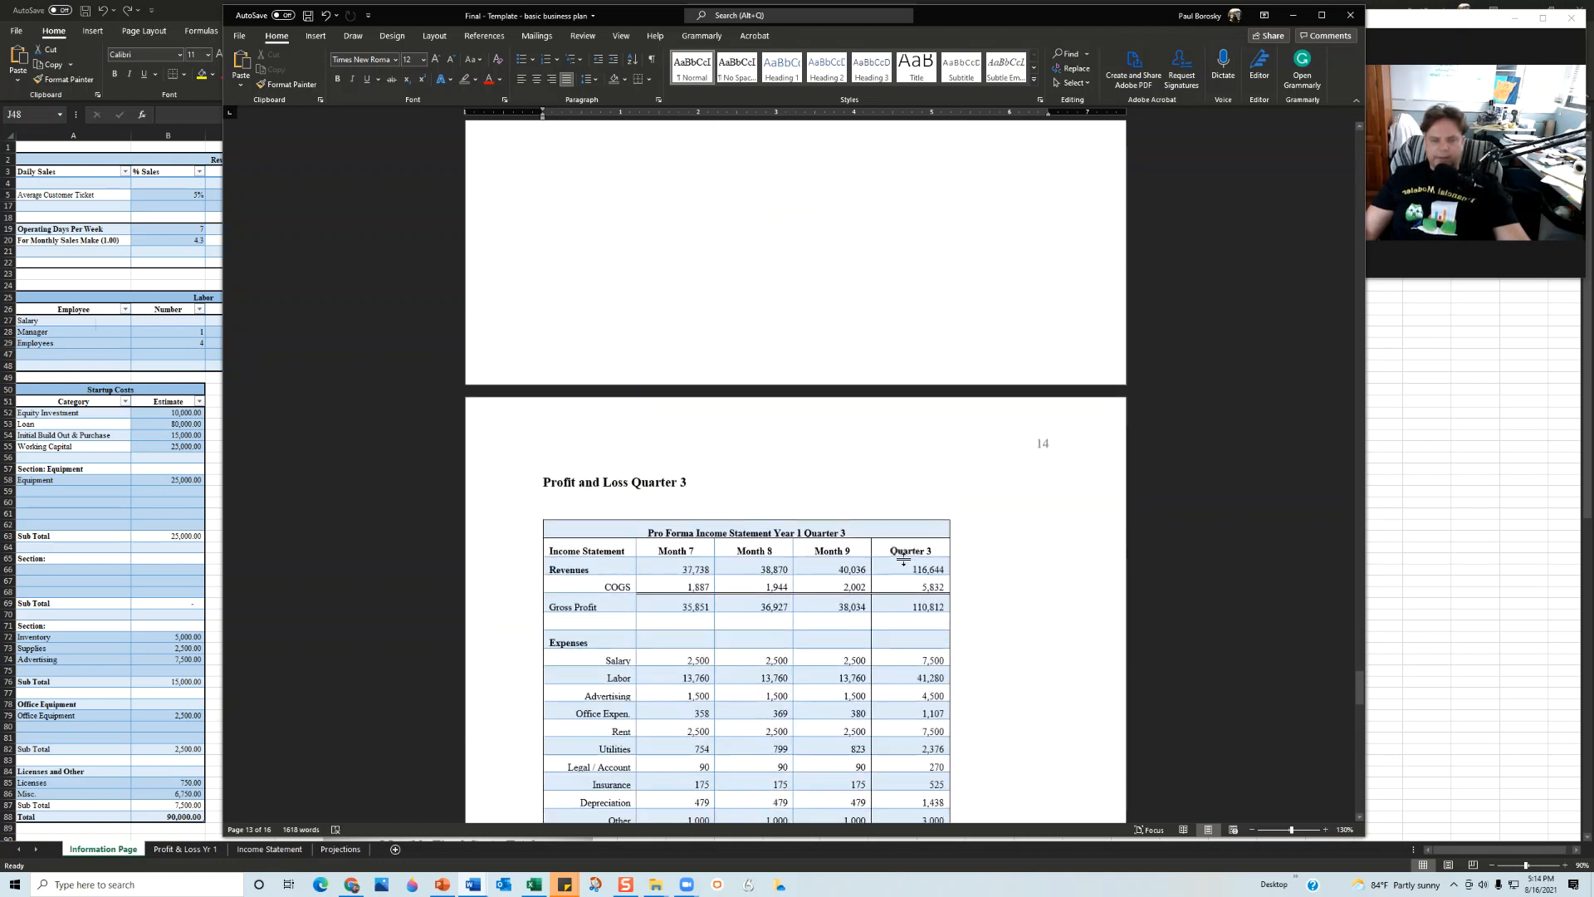
Examine the Year 1 Quarter 4 profit and loss table and the five-year Pro Forma Income Statement, comparing them with Quarter 3.
{"action": "scroll", "coordinate": [830, 532], "scroll_direction": "down", "scroll_amount": 14}
{"action": "scroll", "coordinate": [772, 418], "scroll_direction": "down", "scroll_amount": 8}
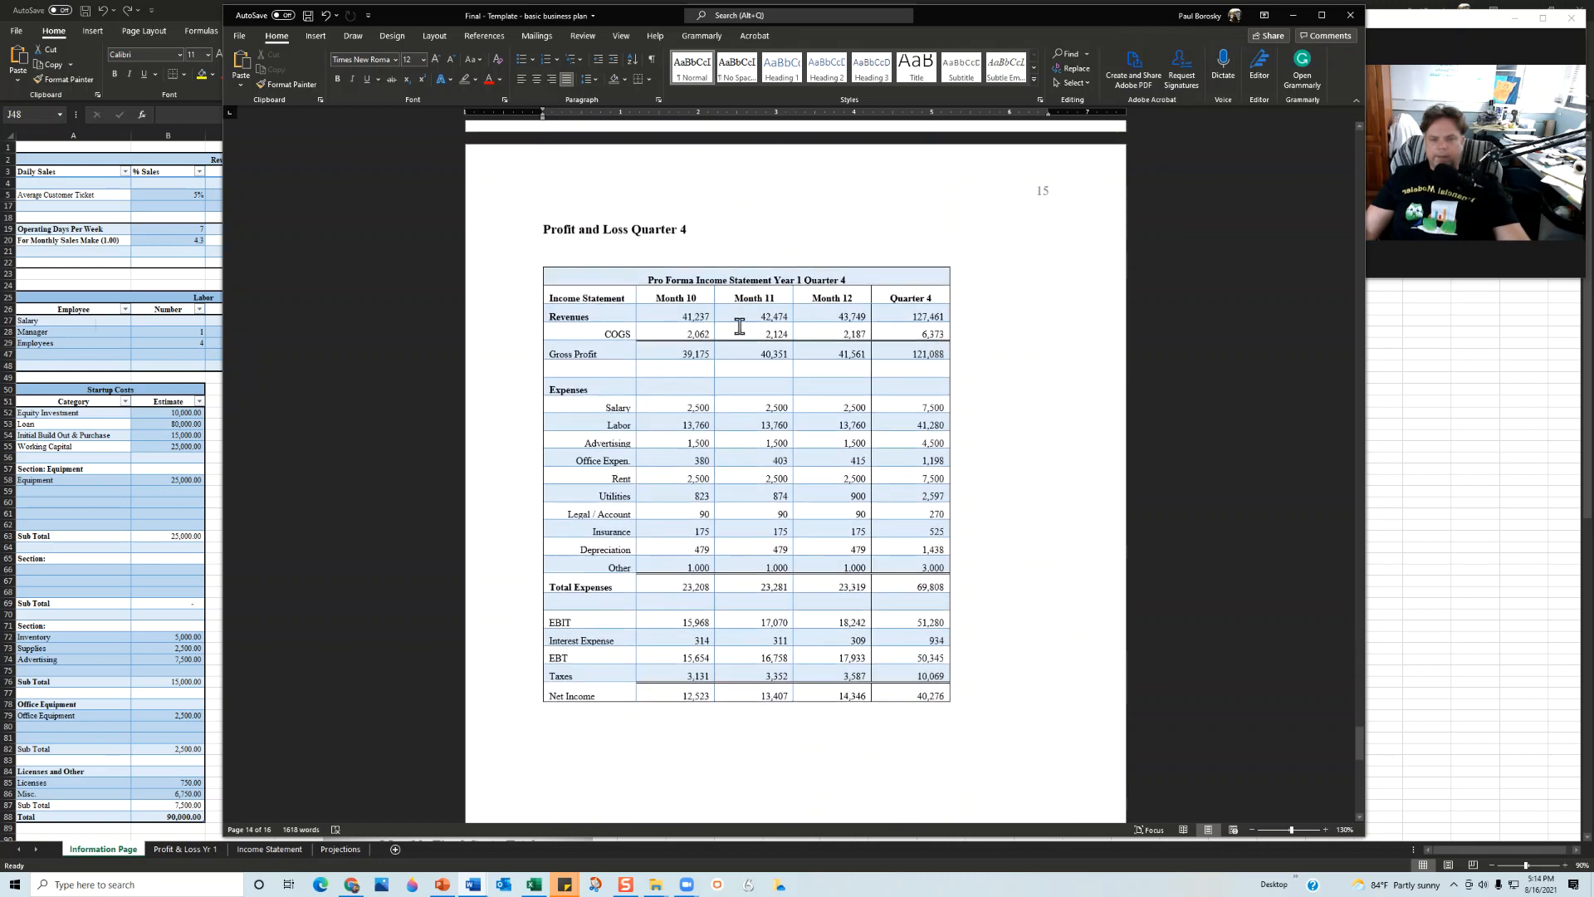
{"action": "scroll", "coordinate": [909, 420], "scroll_direction": "down", "scroll_amount": 6}
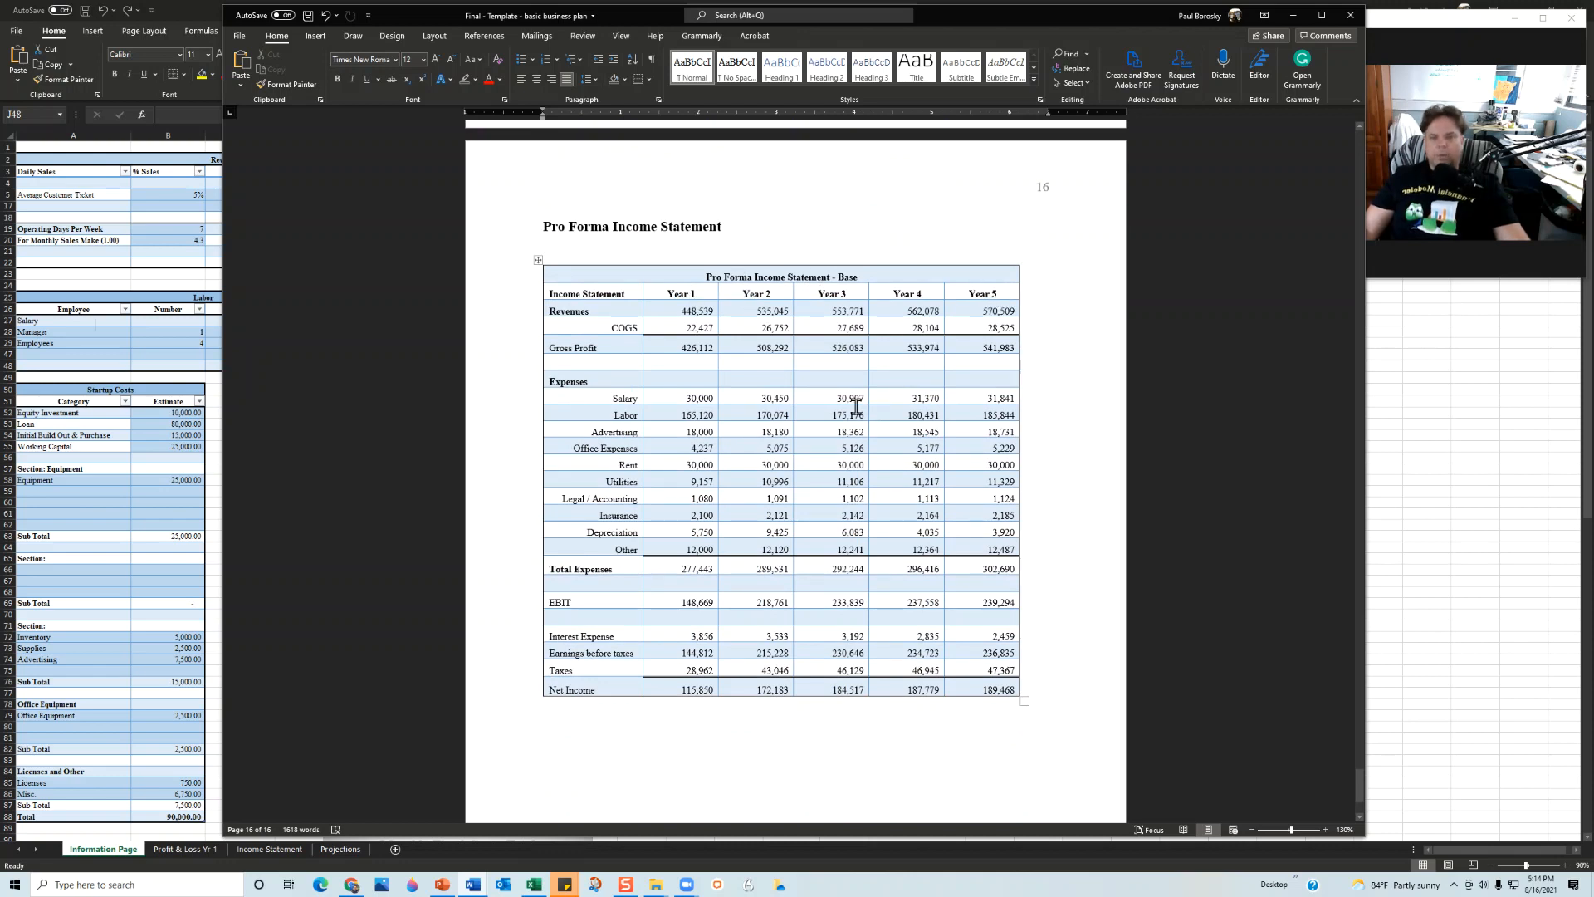
{"action": "scroll", "coordinate": [259, 354], "scroll_direction": "up", "scroll_amount": 4}
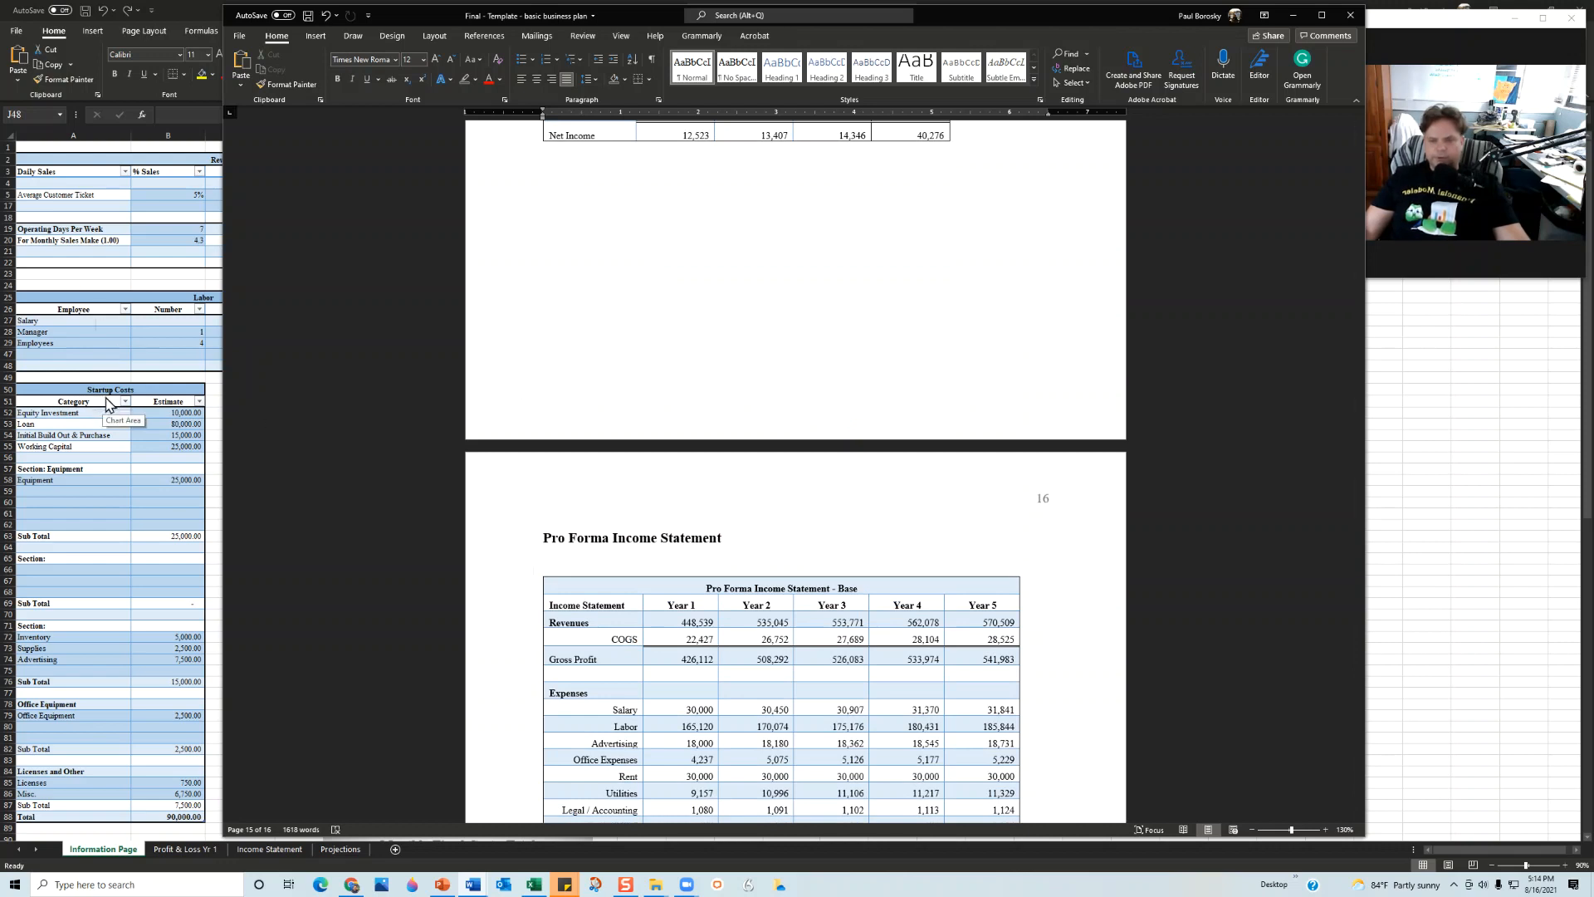
{"action": "scroll", "coordinate": [788, 508], "scroll_direction": "down", "scroll_amount": 3}
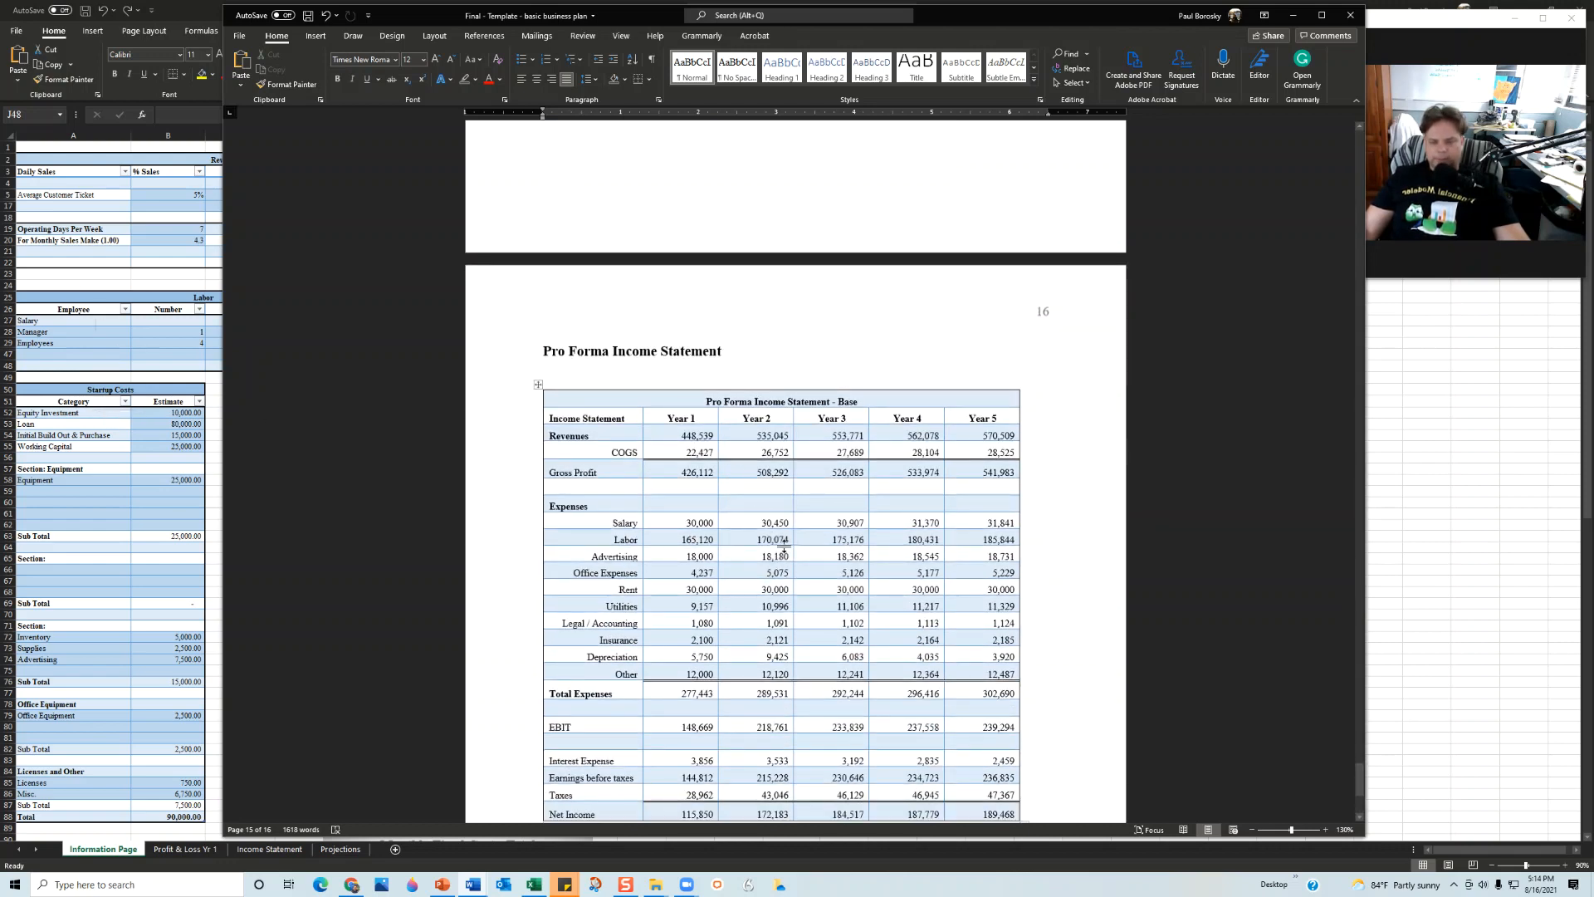
{"action": "scroll", "coordinate": [686, 473], "scroll_direction": "up", "scroll_amount": 15}
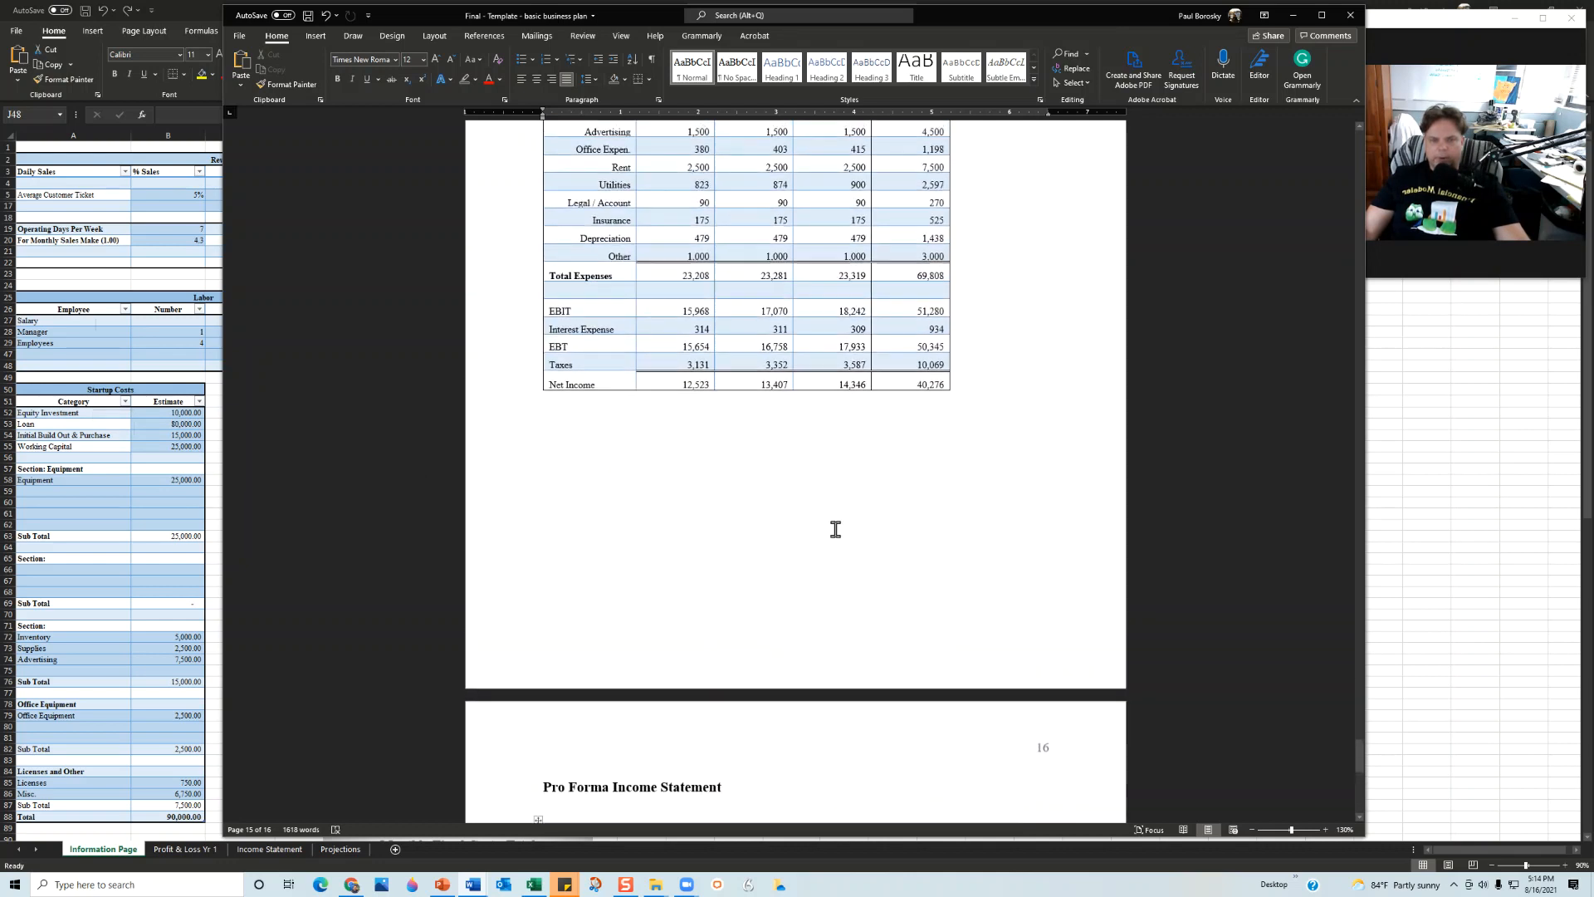
{"action": "scroll", "coordinate": [758, 469], "scroll_direction": "up", "scroll_amount": 7}
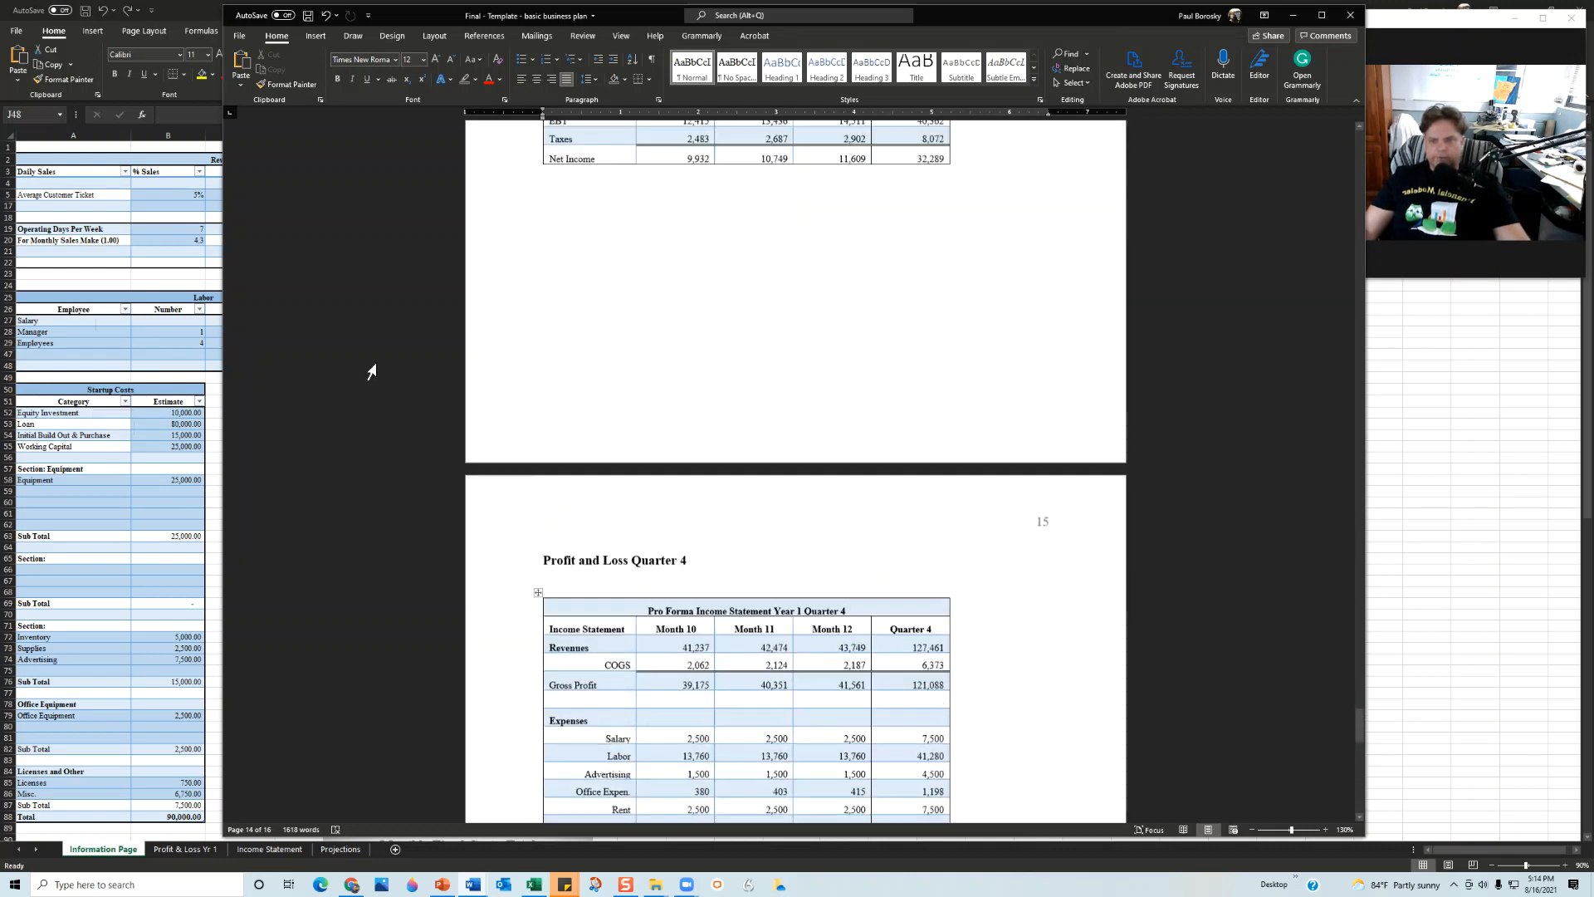
{"action": "scroll", "coordinate": [830, 471], "scroll_direction": "up", "scroll_amount": 6}
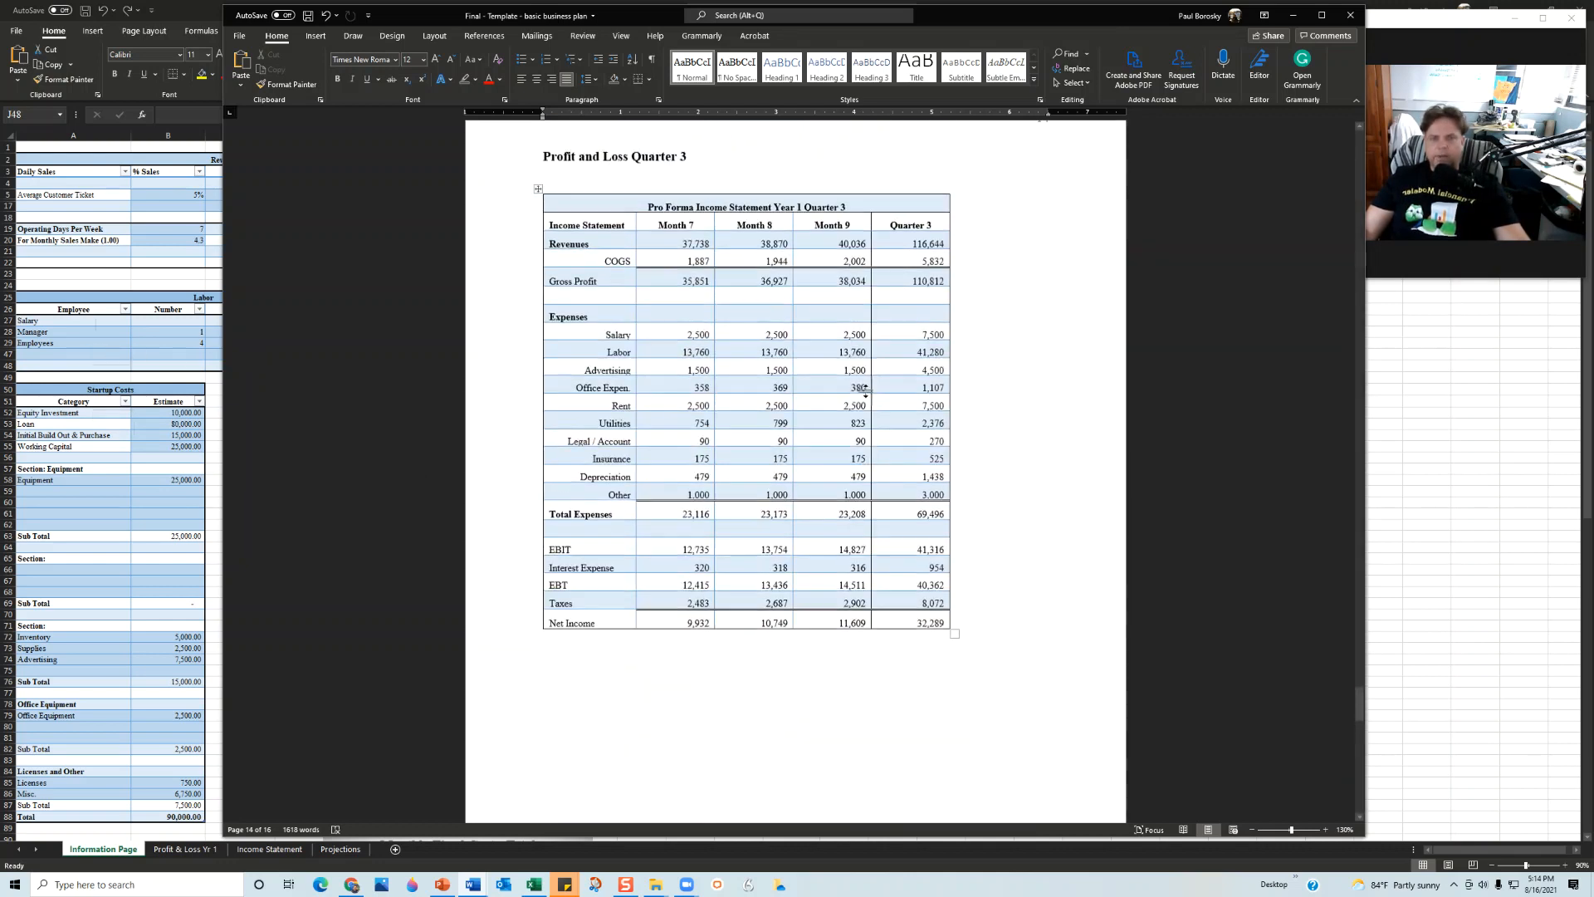
Switch from Word to the basic business plan workbook in Excel and enlarge the Information Page to 110%.
{"action": "left_click", "coordinate": [1293, 14]}
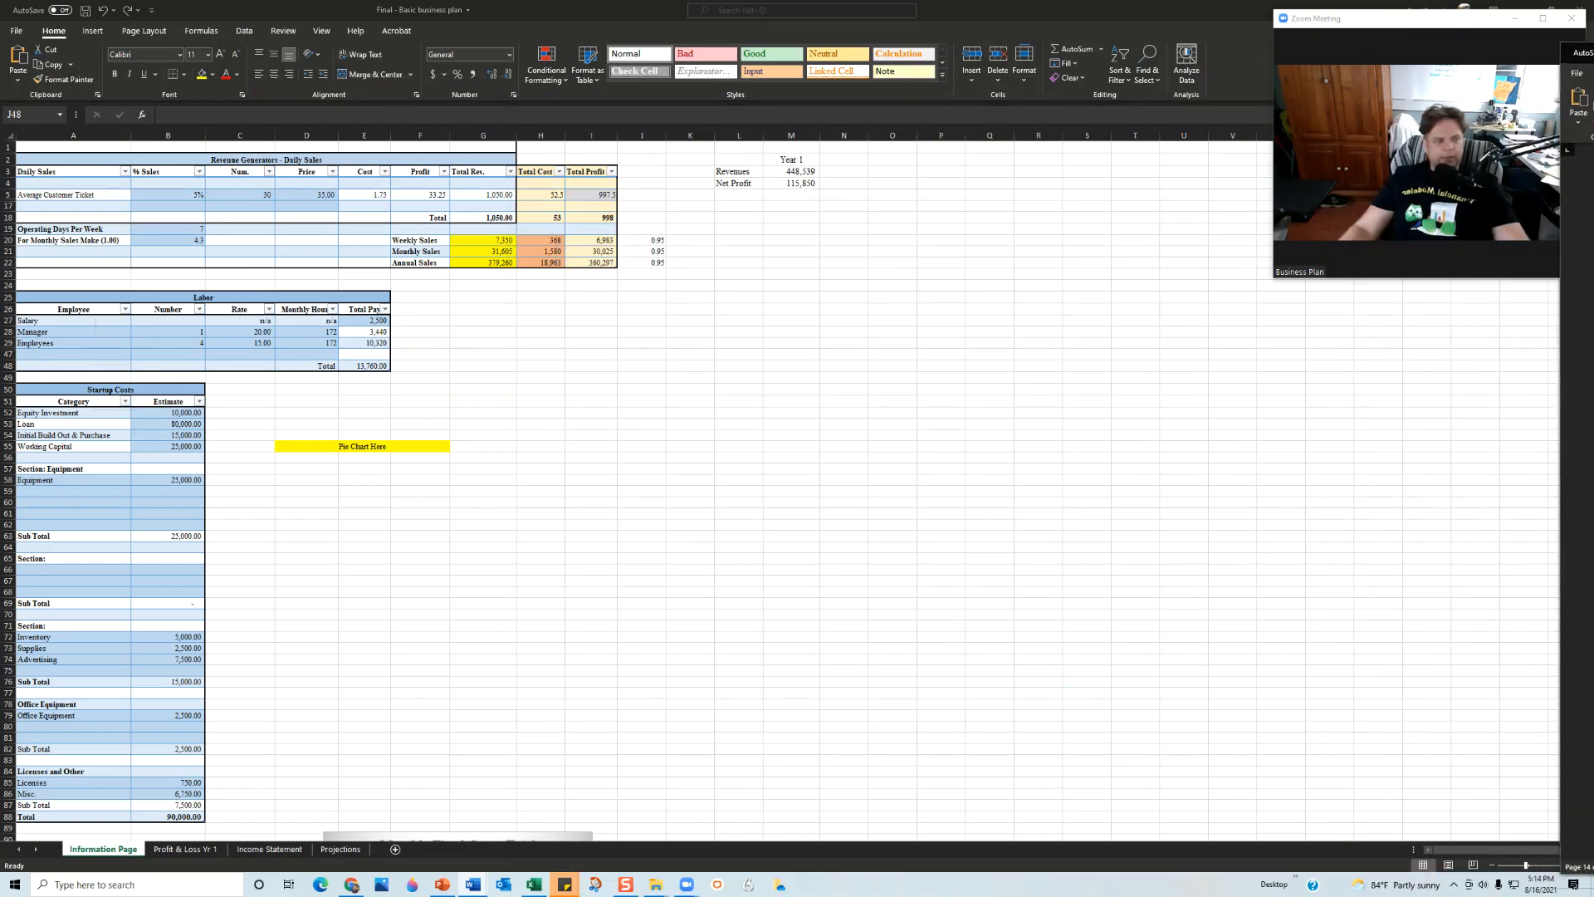
{"action": "left_click", "coordinate": [641, 365]}
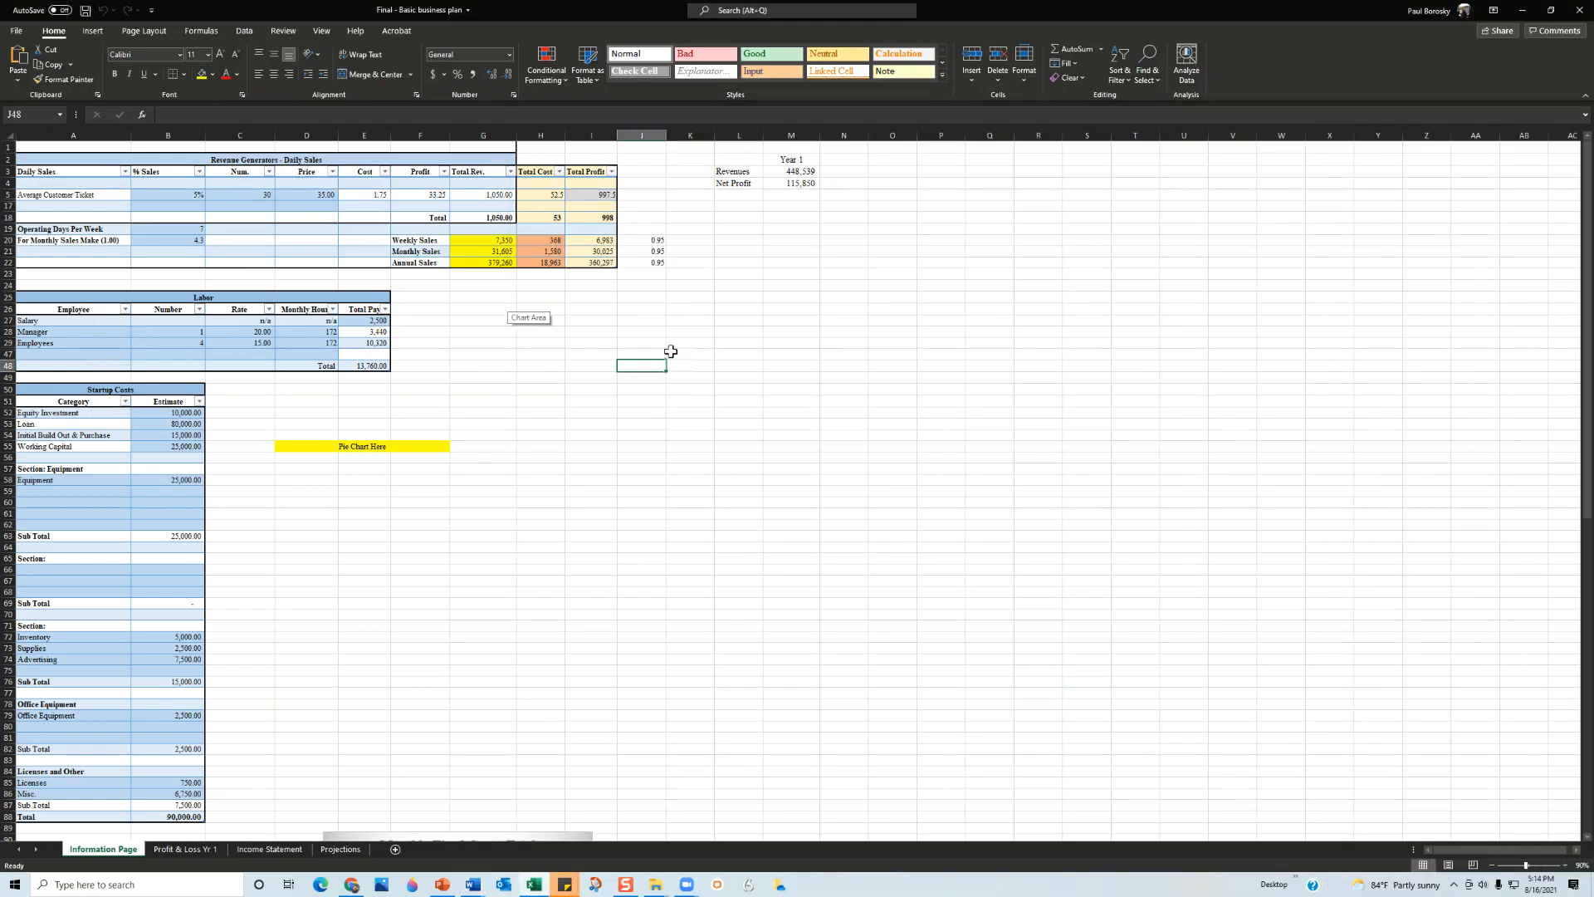
{"action": "left_click", "coordinate": [1565, 865]}
{"action": "left_click", "coordinate": [1565, 866]}
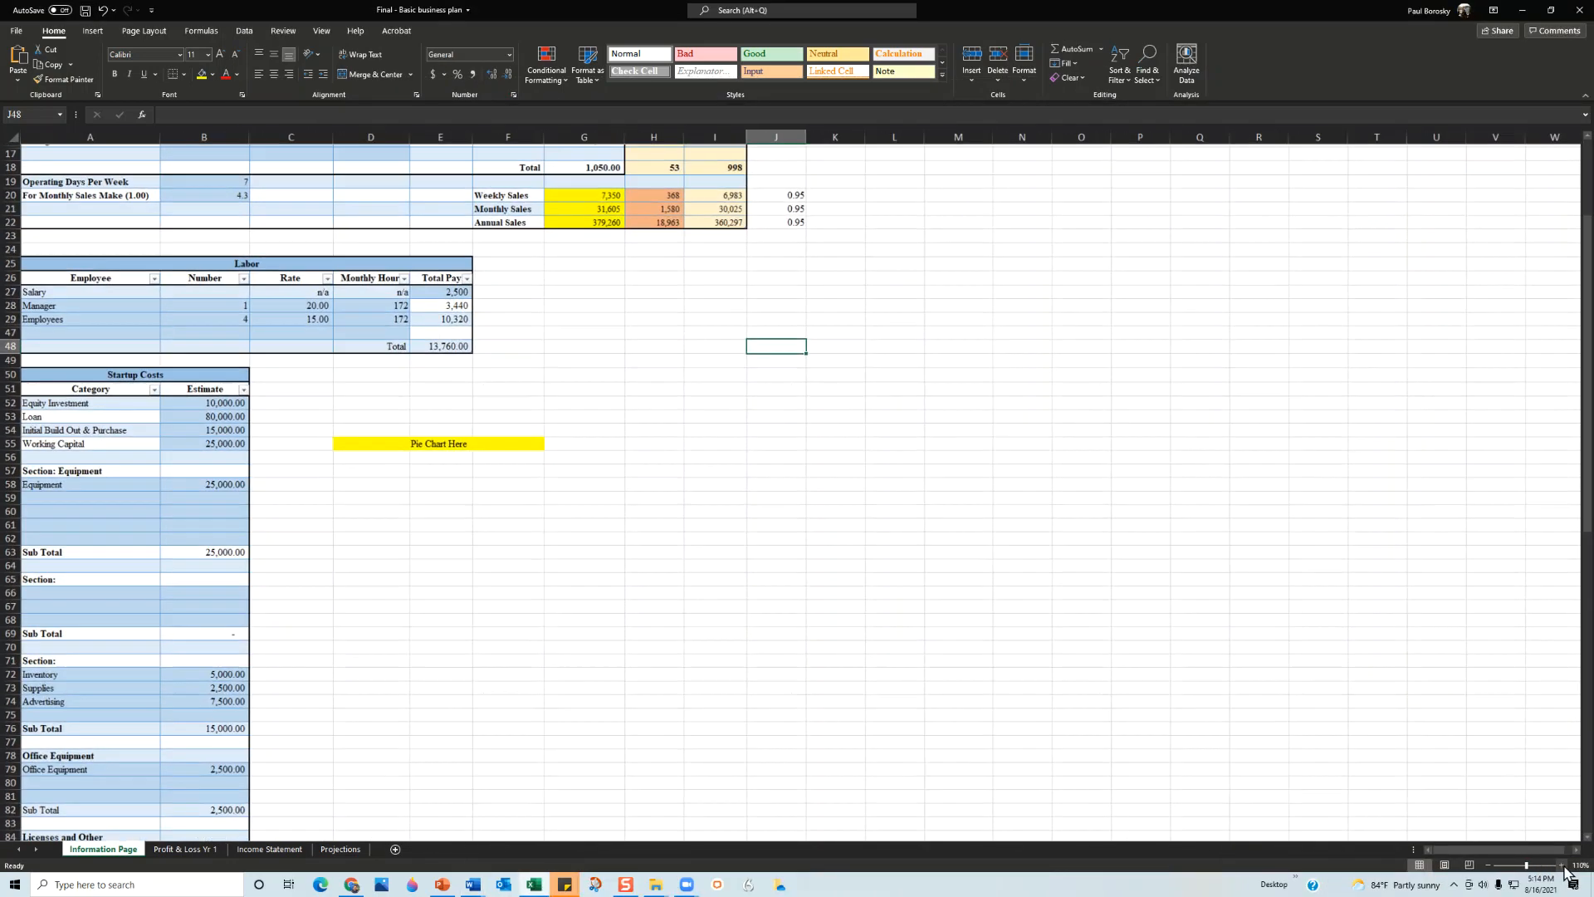
{"action": "scroll", "coordinate": [549, 472], "scroll_direction": "up", "scroll_amount": 2}
{"action": "left_click_drag", "start_coordinate": [1041, 10], "coordinate": [712, 1]}
{"action": "left_click", "coordinate": [374, 347]}
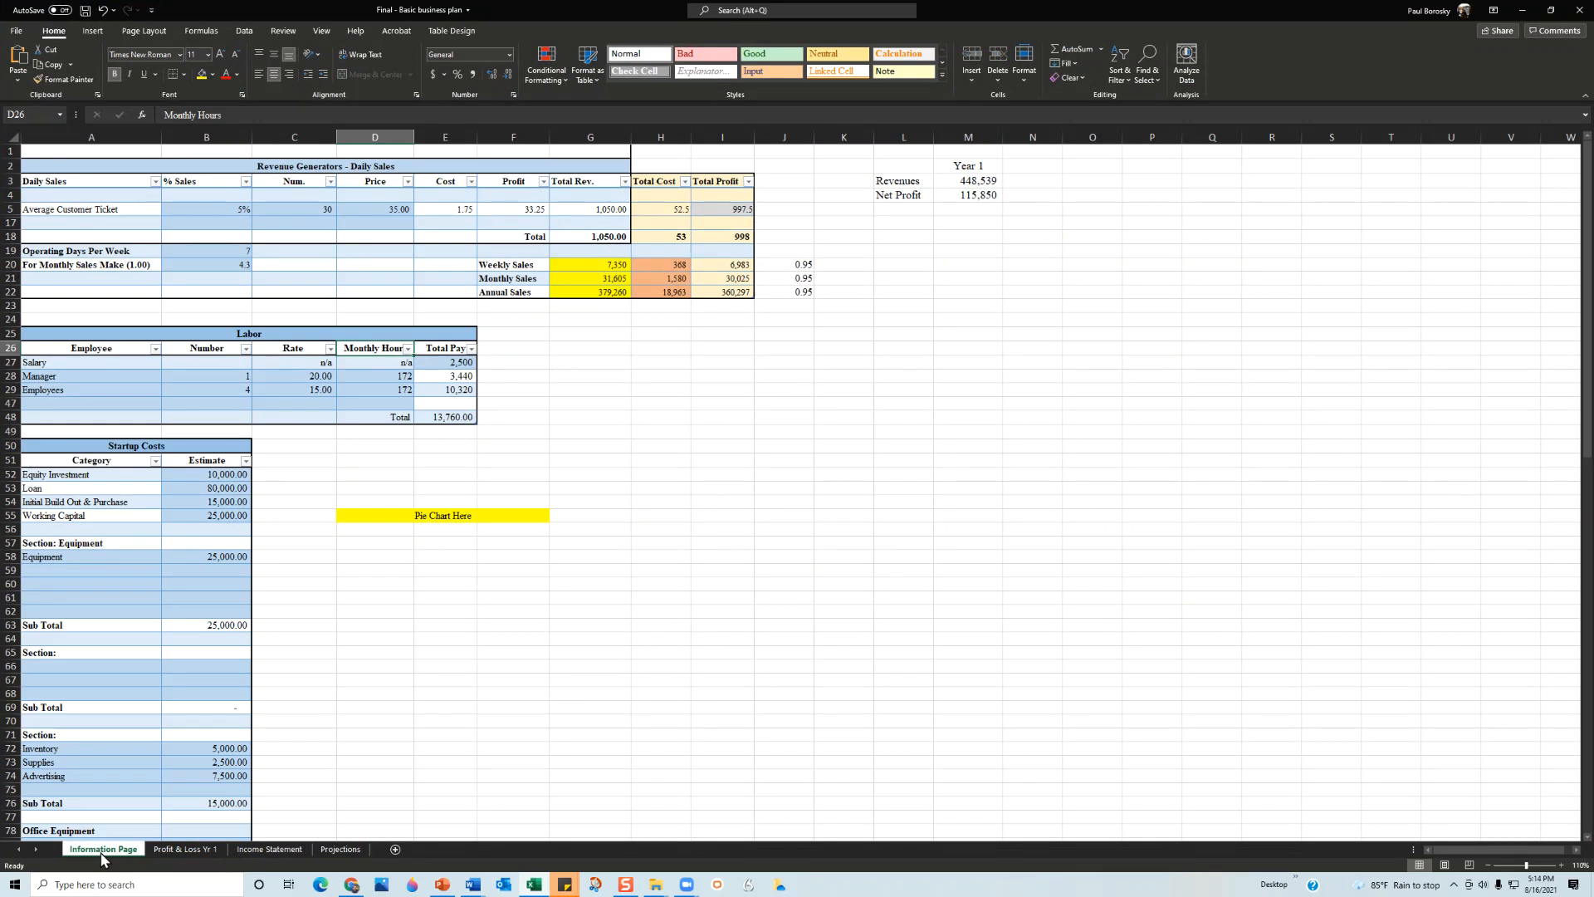
Look through the Profit & Loss Yr 1, Income Statement and Projections sheets and return to the Information Page.
{"action": "left_click", "coordinate": [178, 848]}
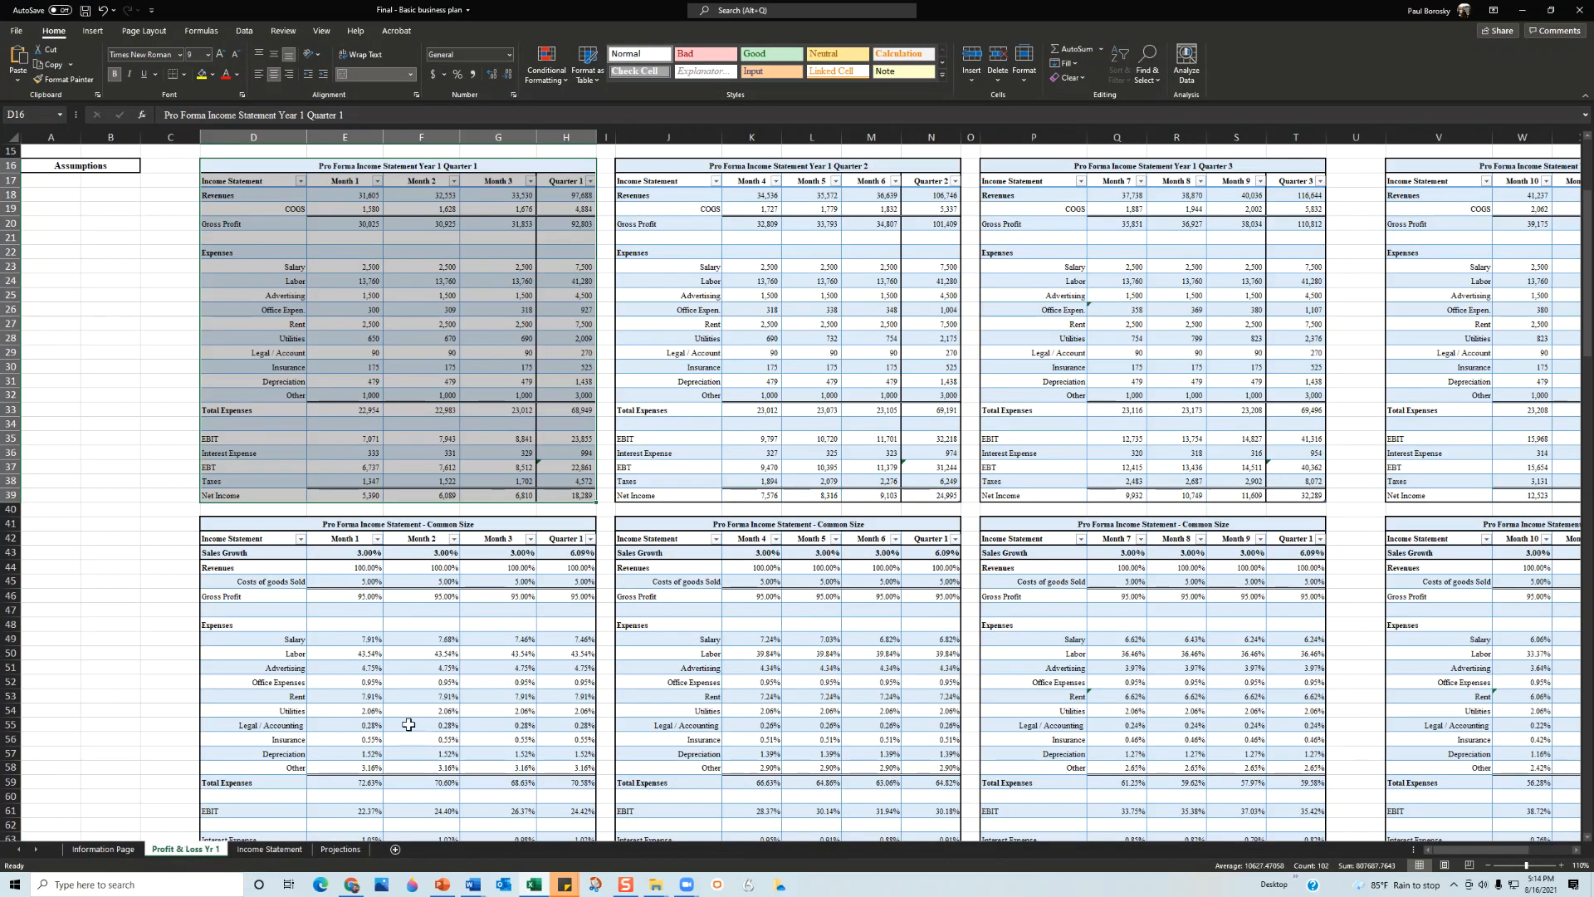
{"action": "left_click", "coordinate": [281, 848]}
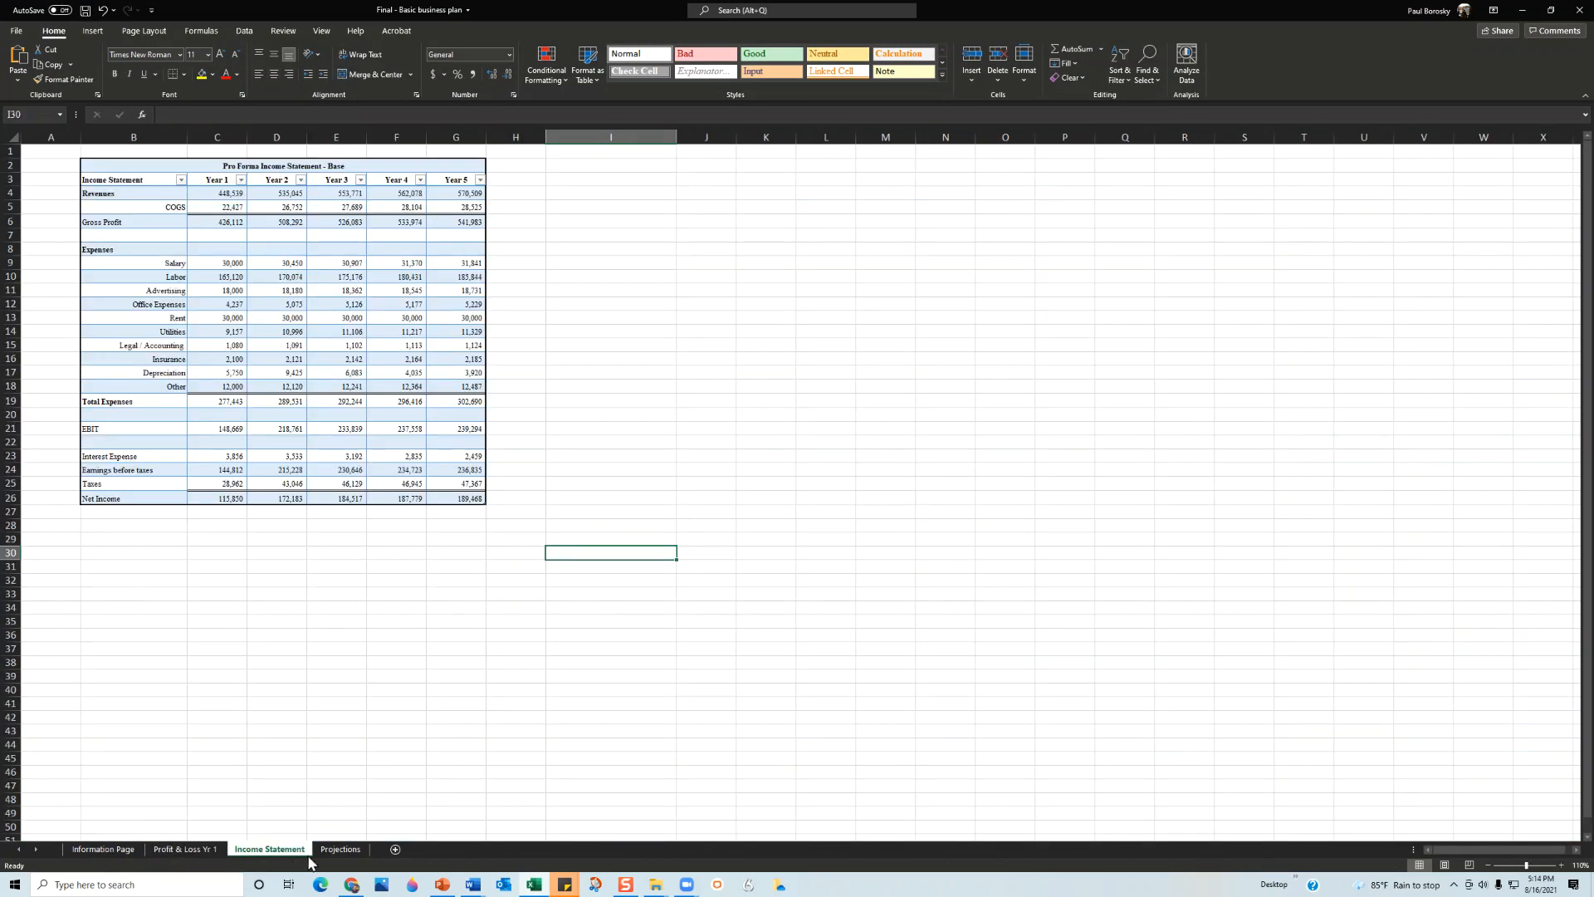
{"action": "left_click", "coordinate": [340, 849]}
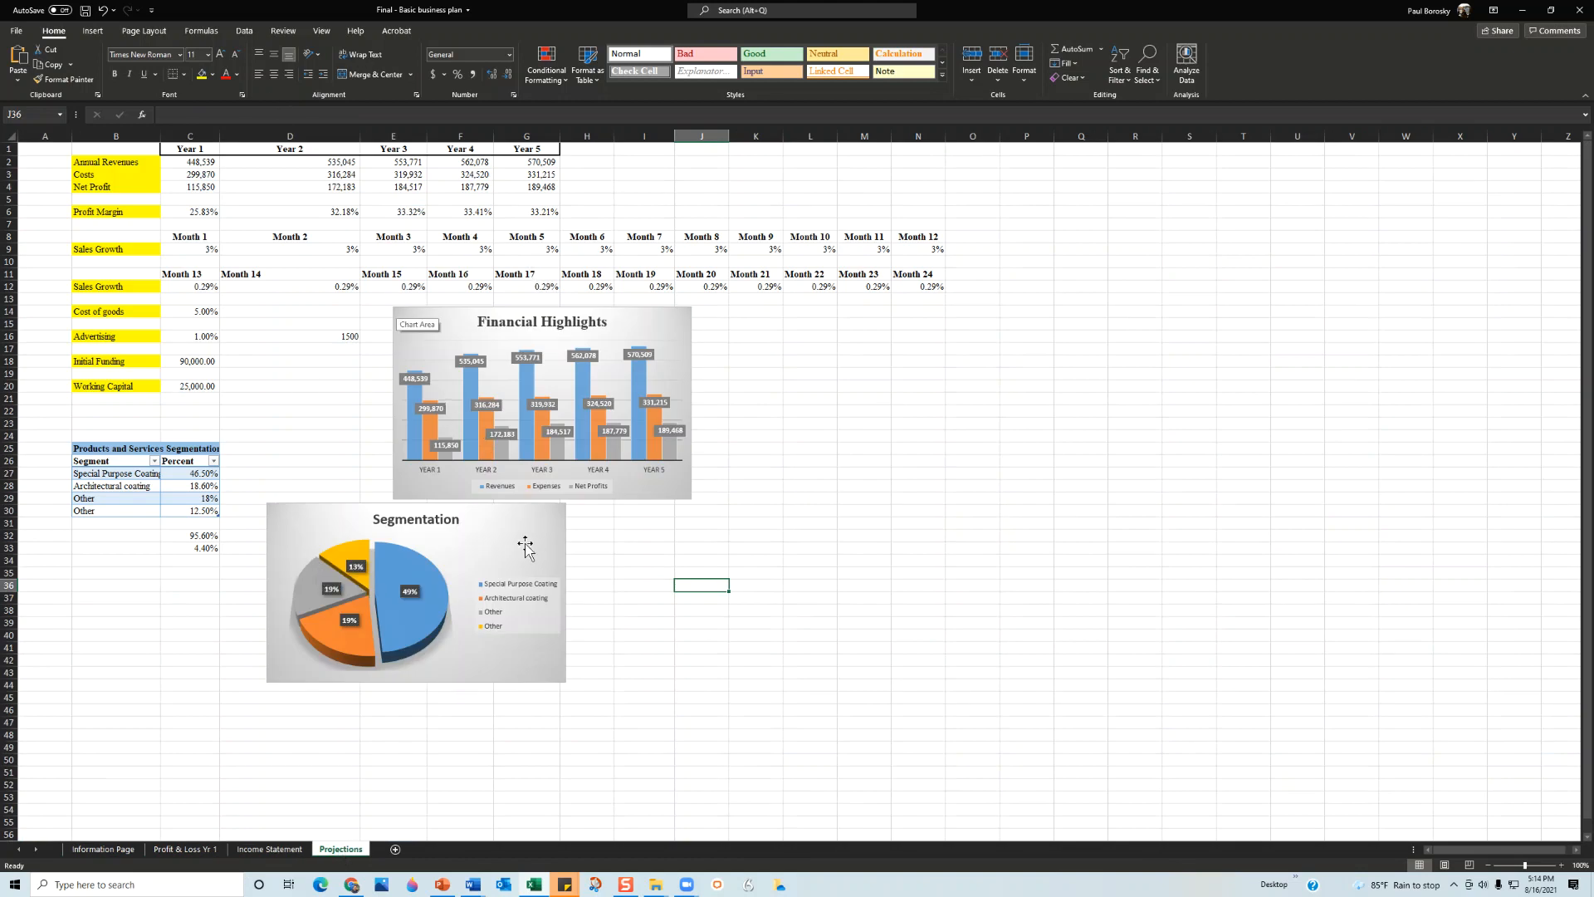
{"action": "left_click", "coordinate": [123, 850]}
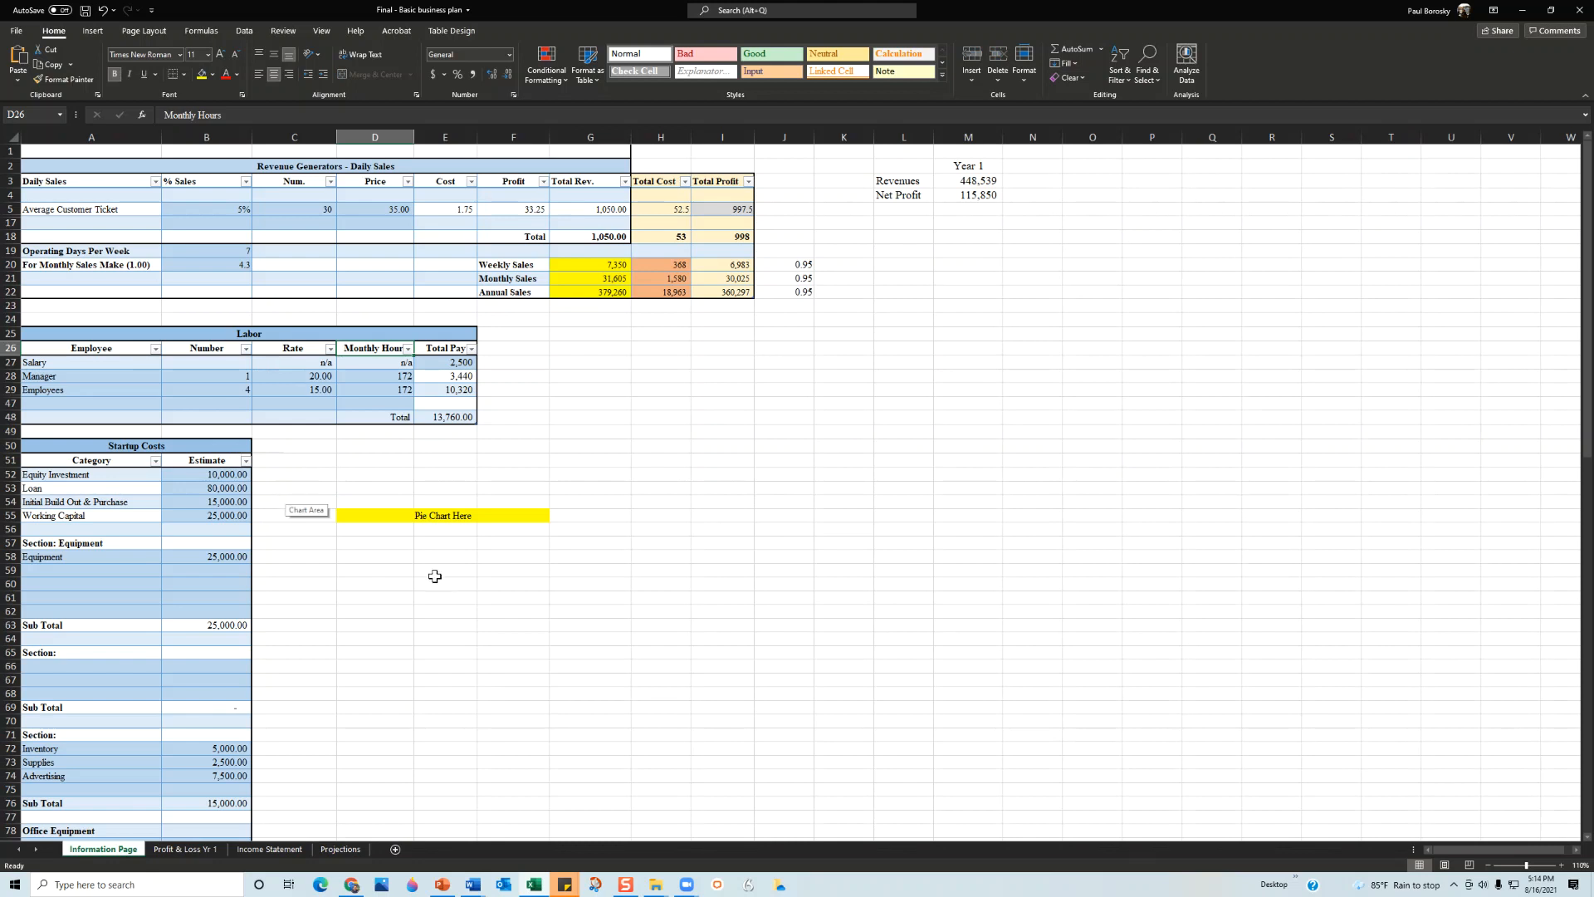
Review the Information Page's input cells for daily sales, operating days per week, labor and startup costs.
{"action": "left_click", "coordinate": [203, 210]}
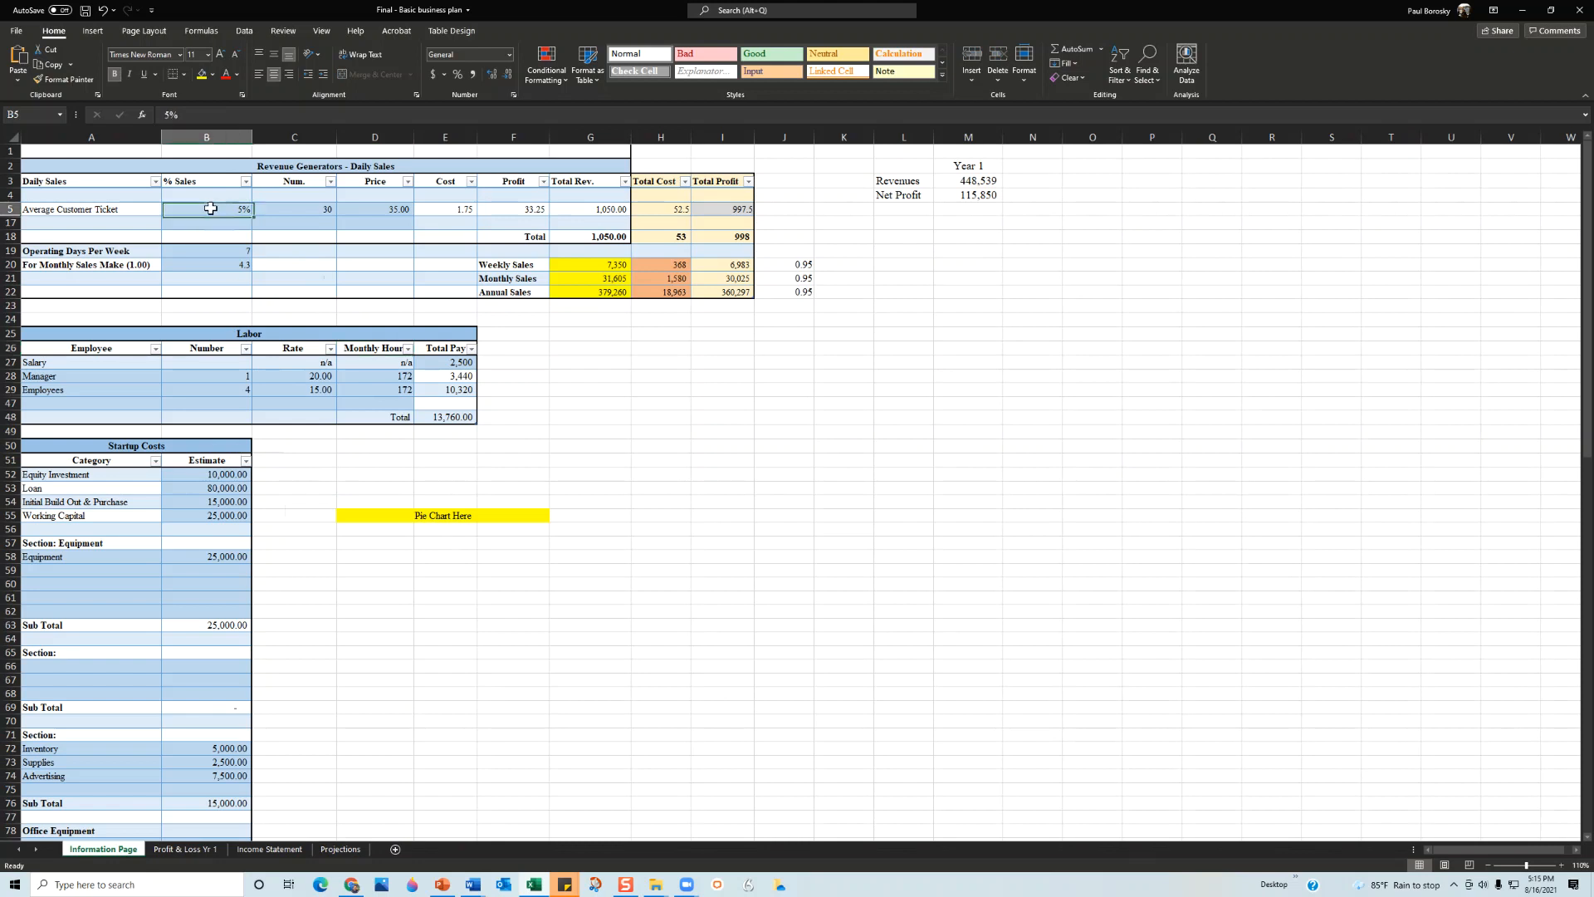
{"action": "left_click", "coordinate": [286, 207]}
{"action": "left_click", "coordinate": [369, 209]}
{"action": "left_click", "coordinate": [376, 222]}
{"action": "left_click", "coordinate": [194, 221]}
{"action": "left_click", "coordinate": [203, 250]}
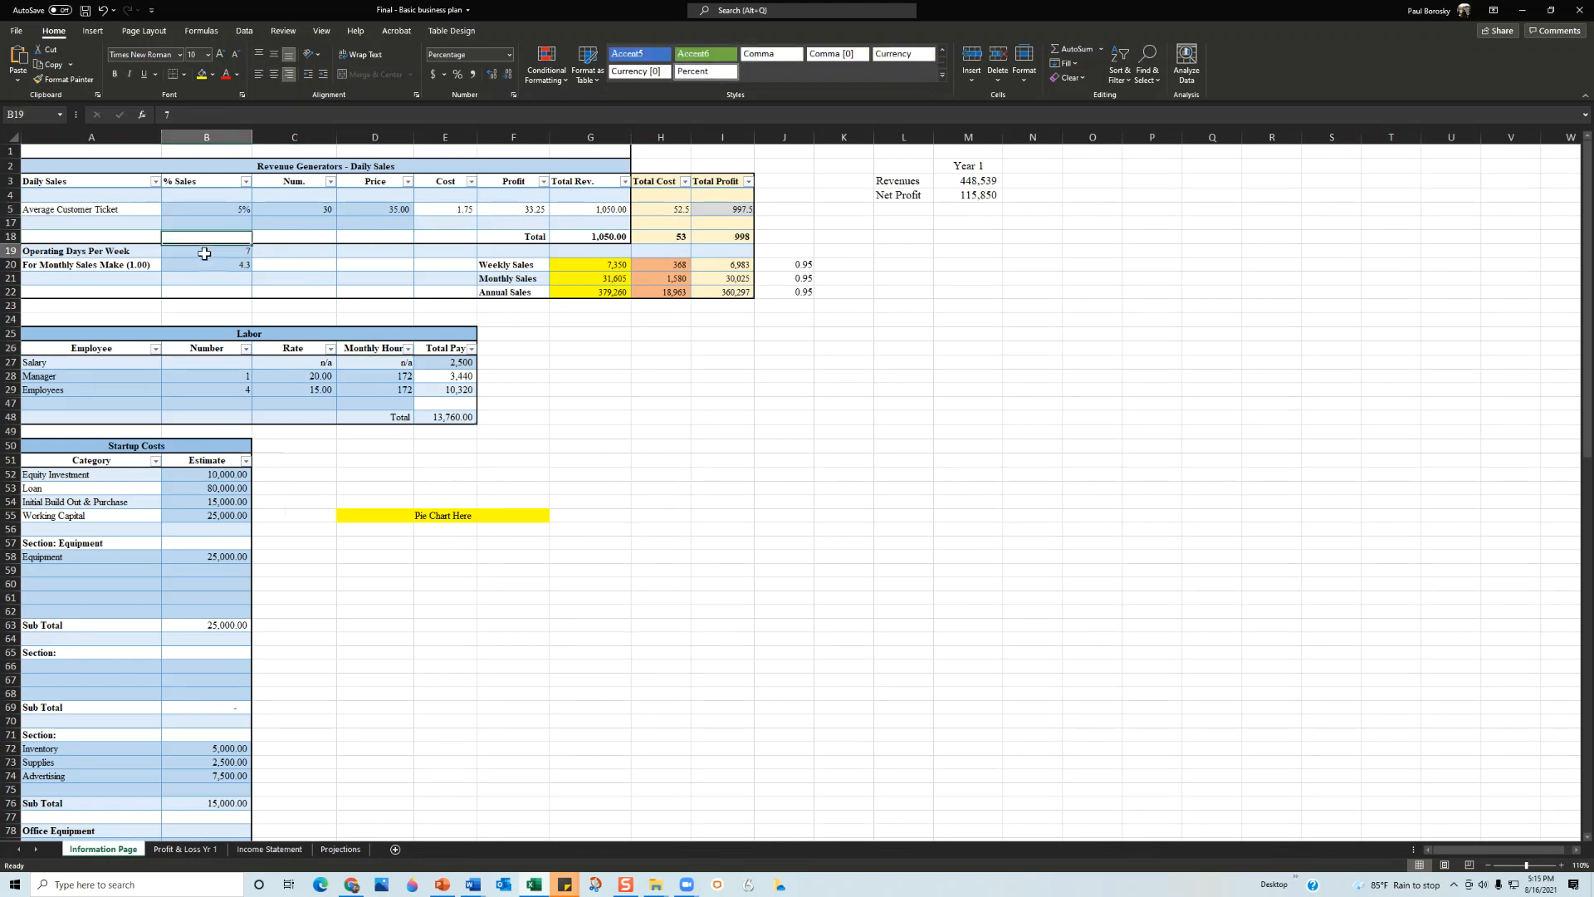
{"action": "left_click", "coordinate": [110, 375]}
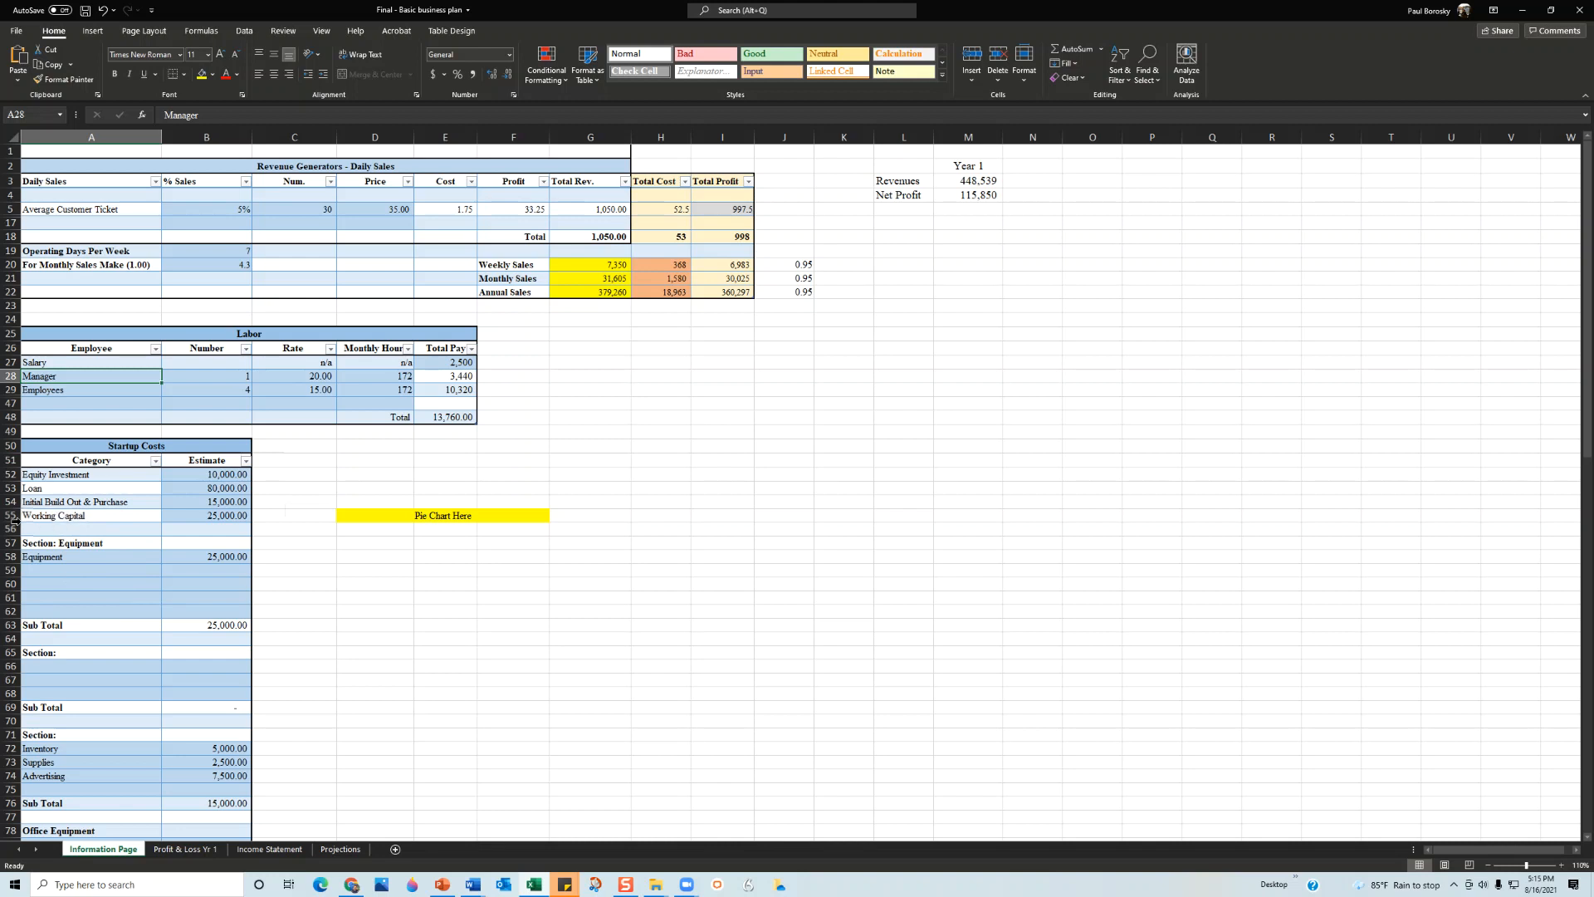
{"action": "left_click", "coordinate": [445, 627]}
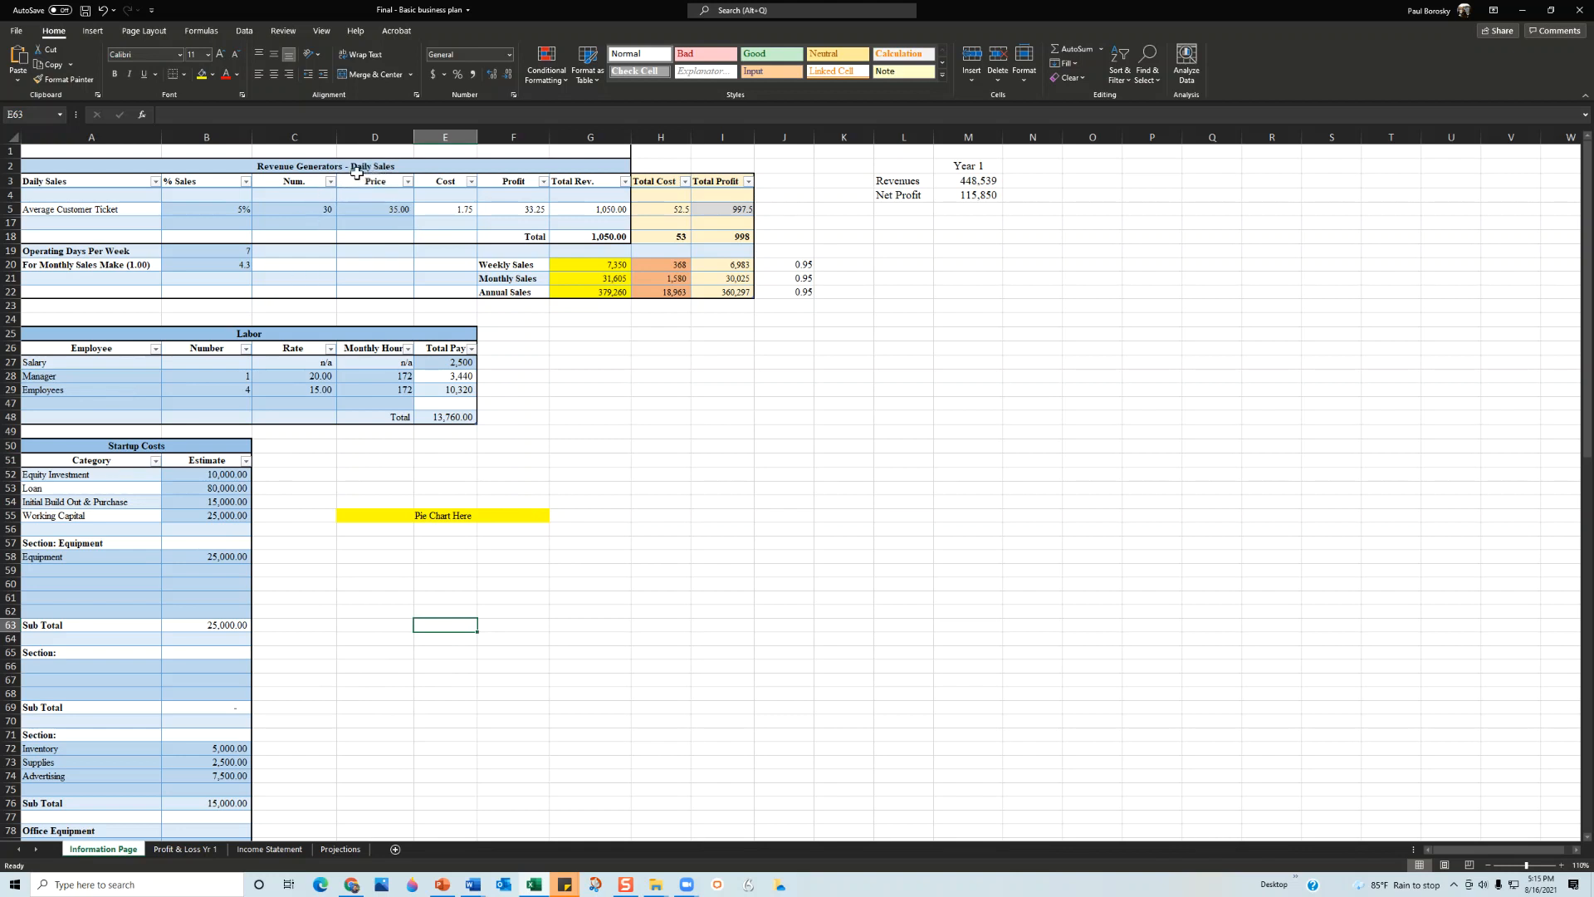
Change the Average Customer Ticket label in cell A5 to "Average Customer Sale".
{"action": "left_click", "coordinate": [103, 210]}
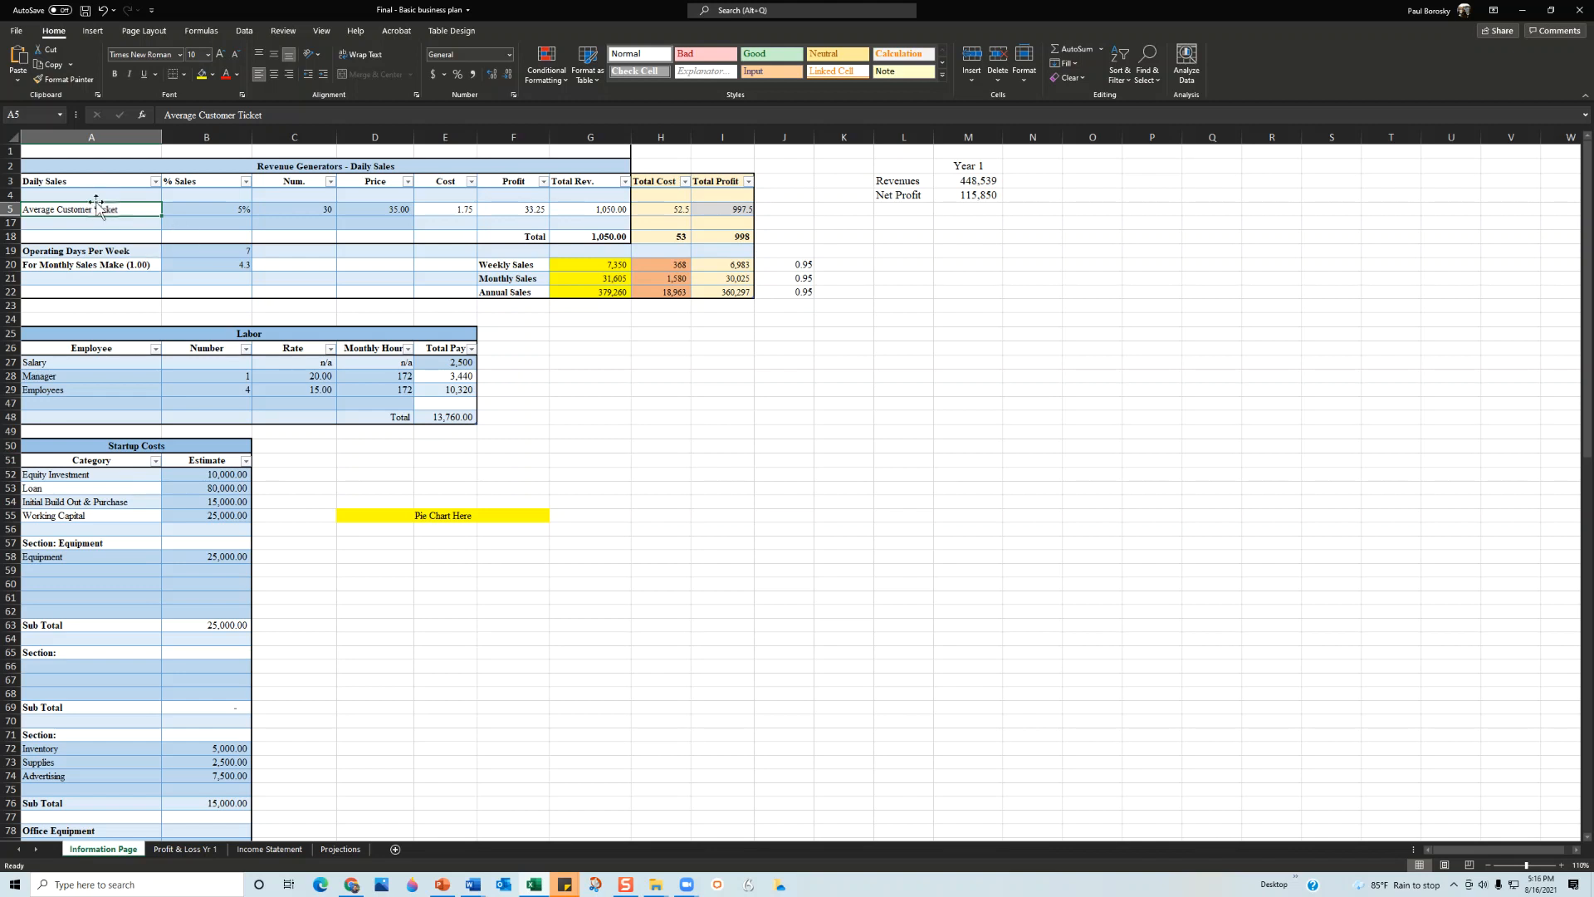
{"action": "left_click", "coordinate": [248, 116]}
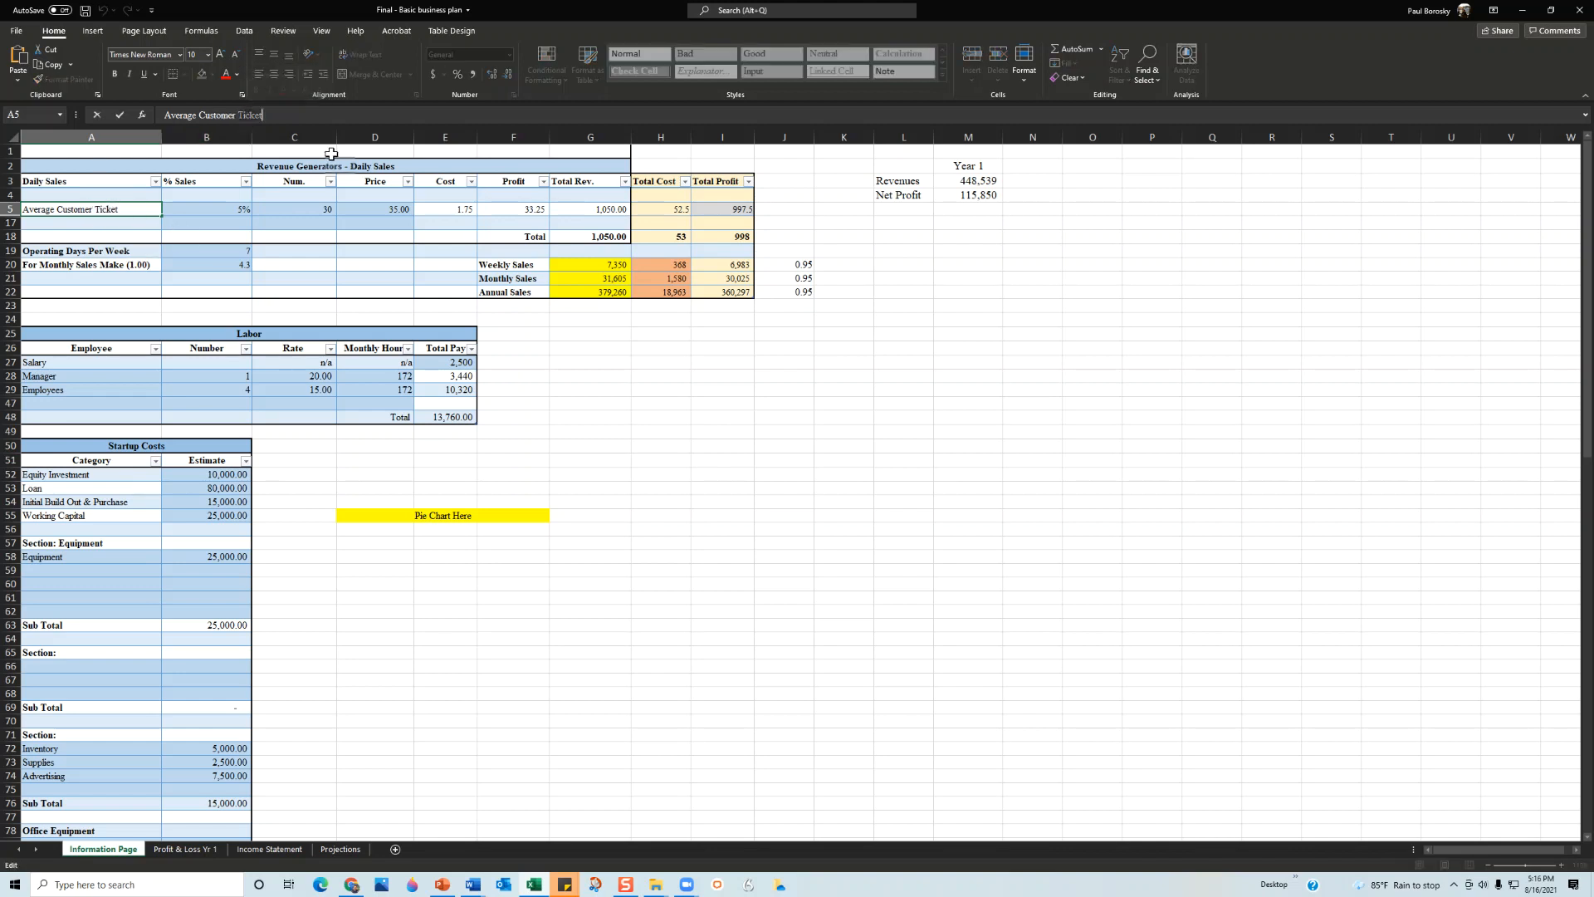
{"action": "type", "text": "Sale"}
{"action": "left_click", "coordinate": [652, 361]}
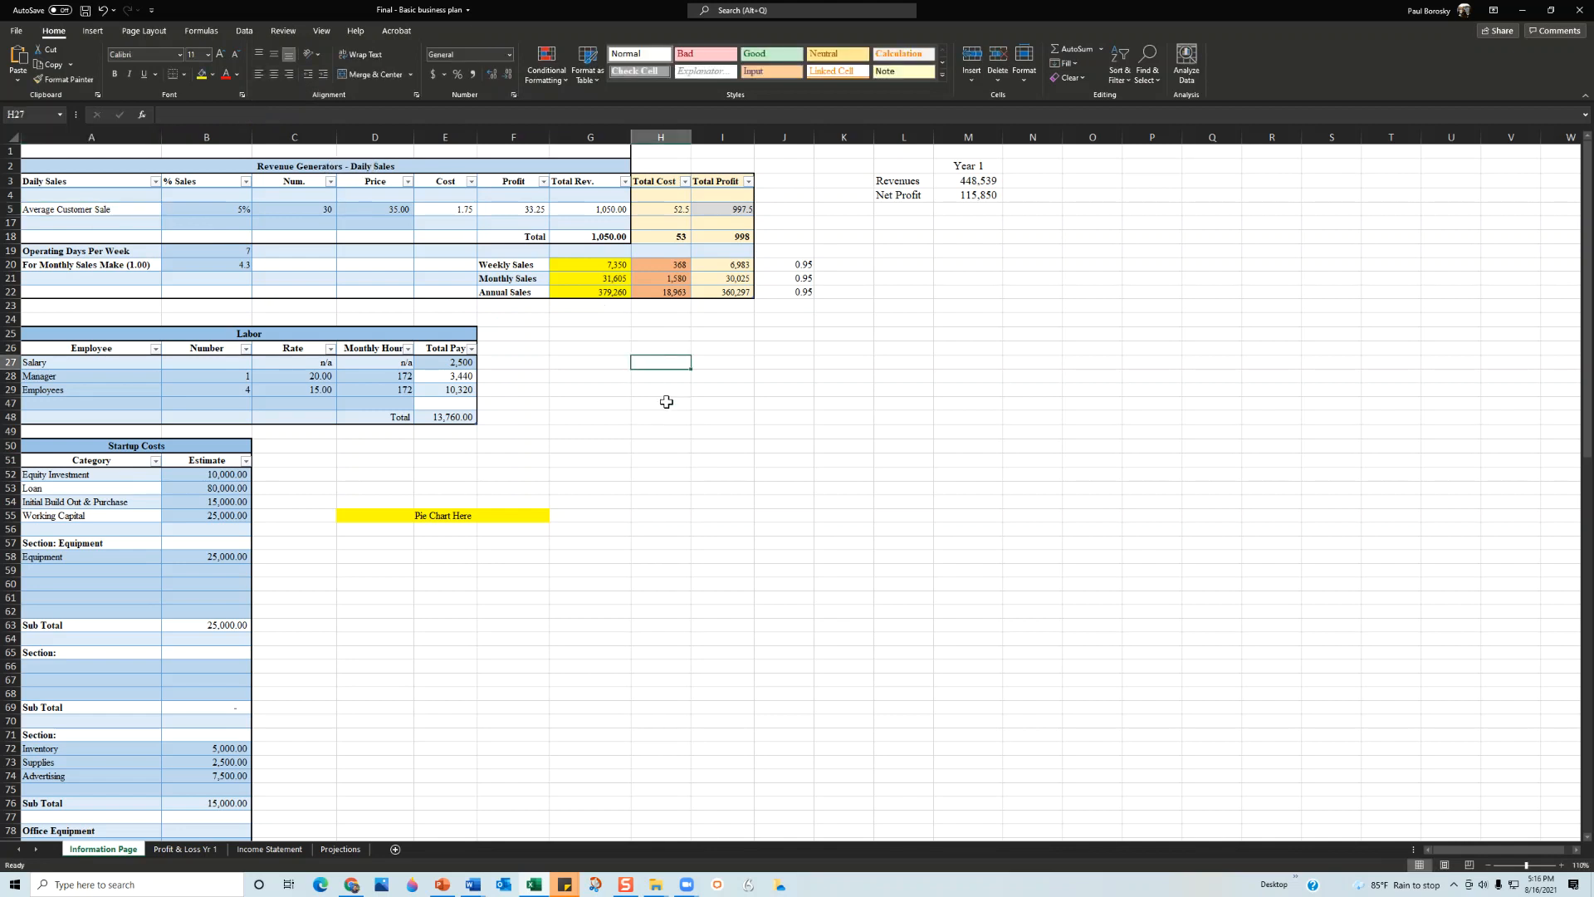
Try 10 as the daily number of sales in the Average Customer Sale row, and undo the change.
{"action": "left_click", "coordinate": [231, 213]}
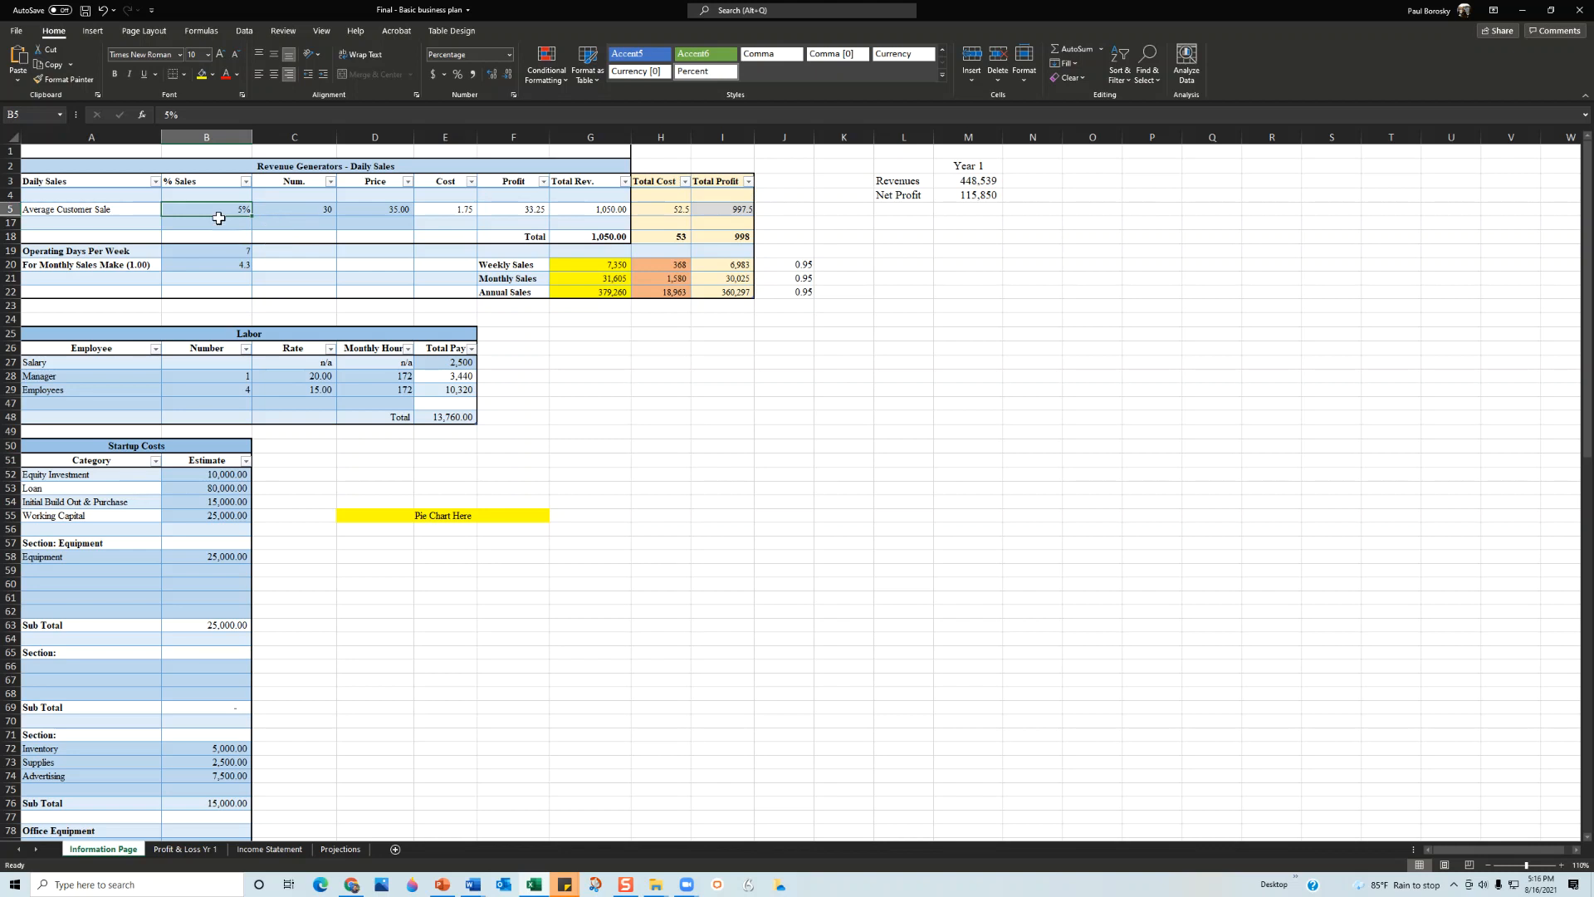
{"action": "left_click", "coordinate": [292, 209]}
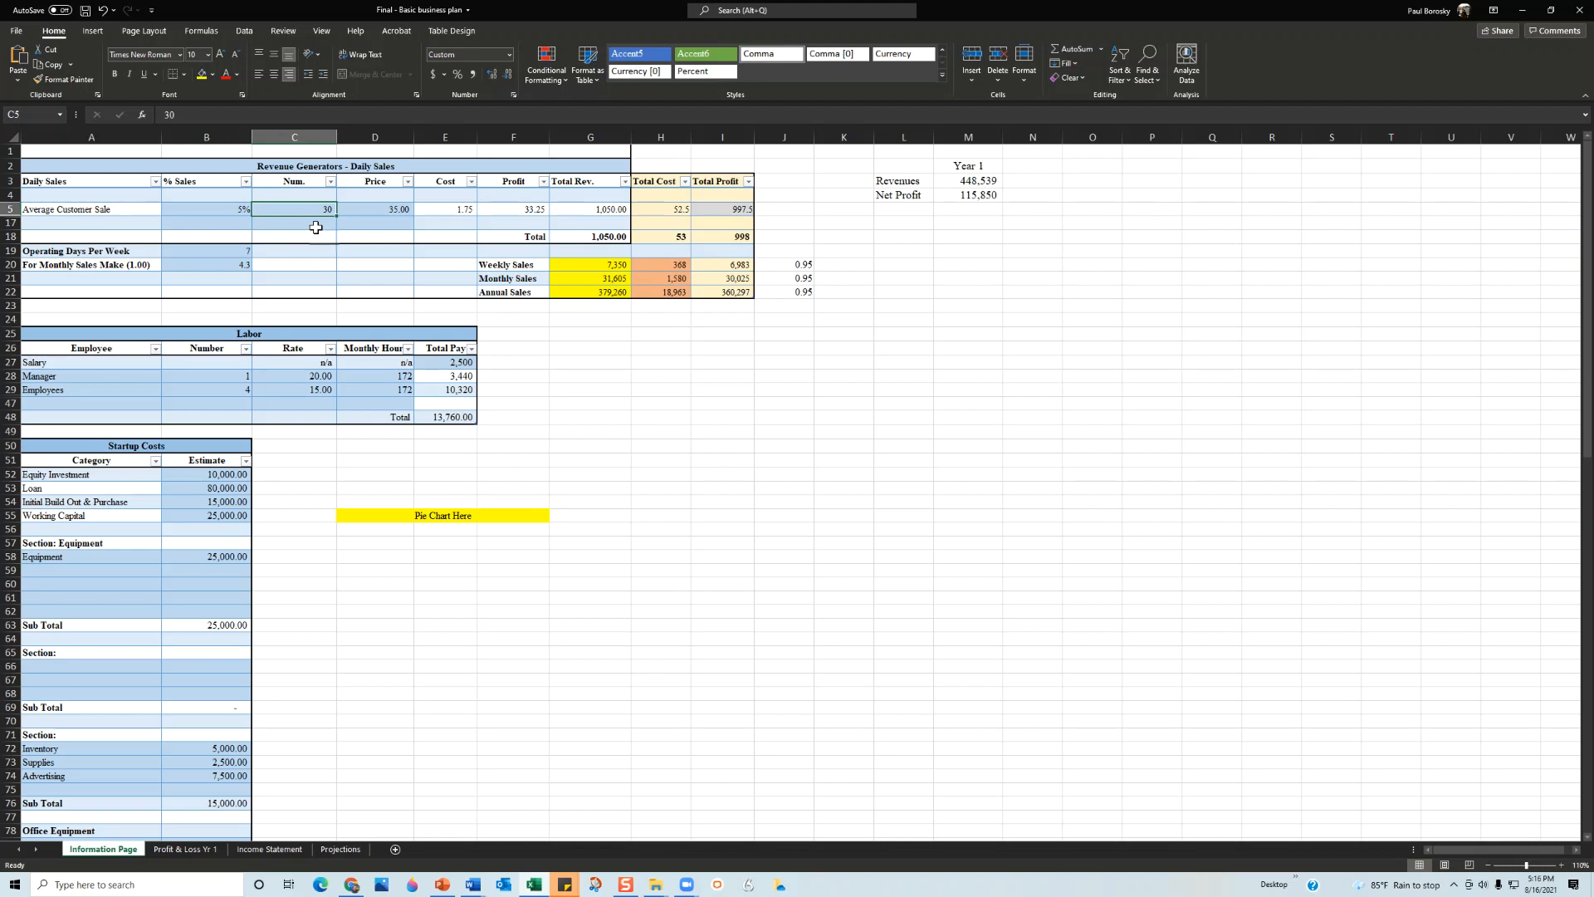
{"action": "type", "text": "10"}
{"action": "key", "text": "Return"}
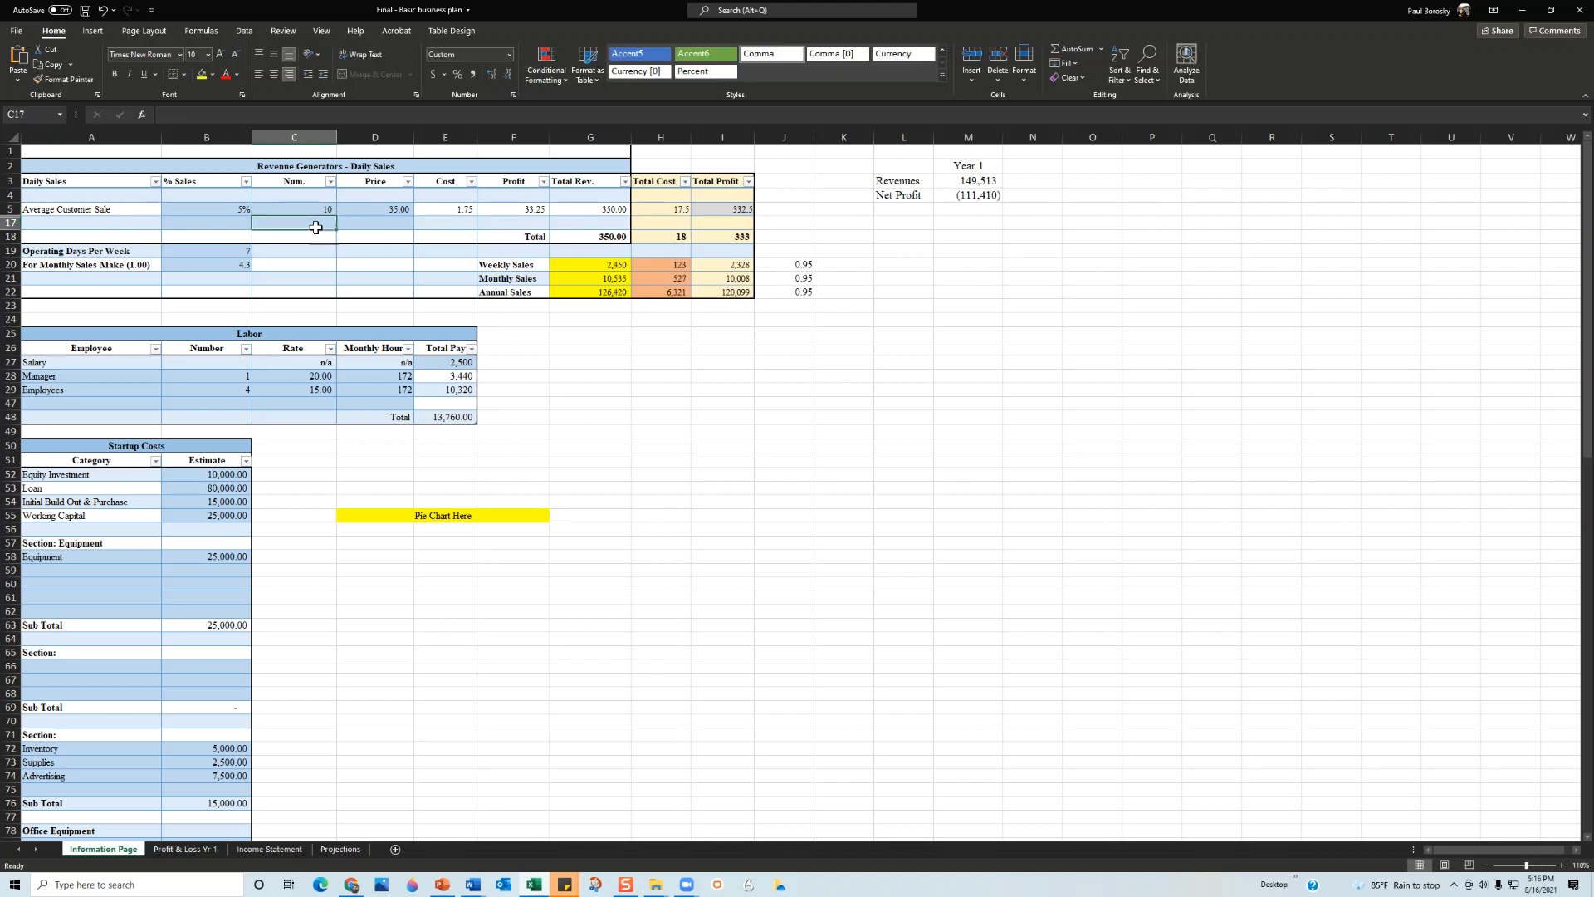
{"action": "left_click", "coordinate": [302, 205]}
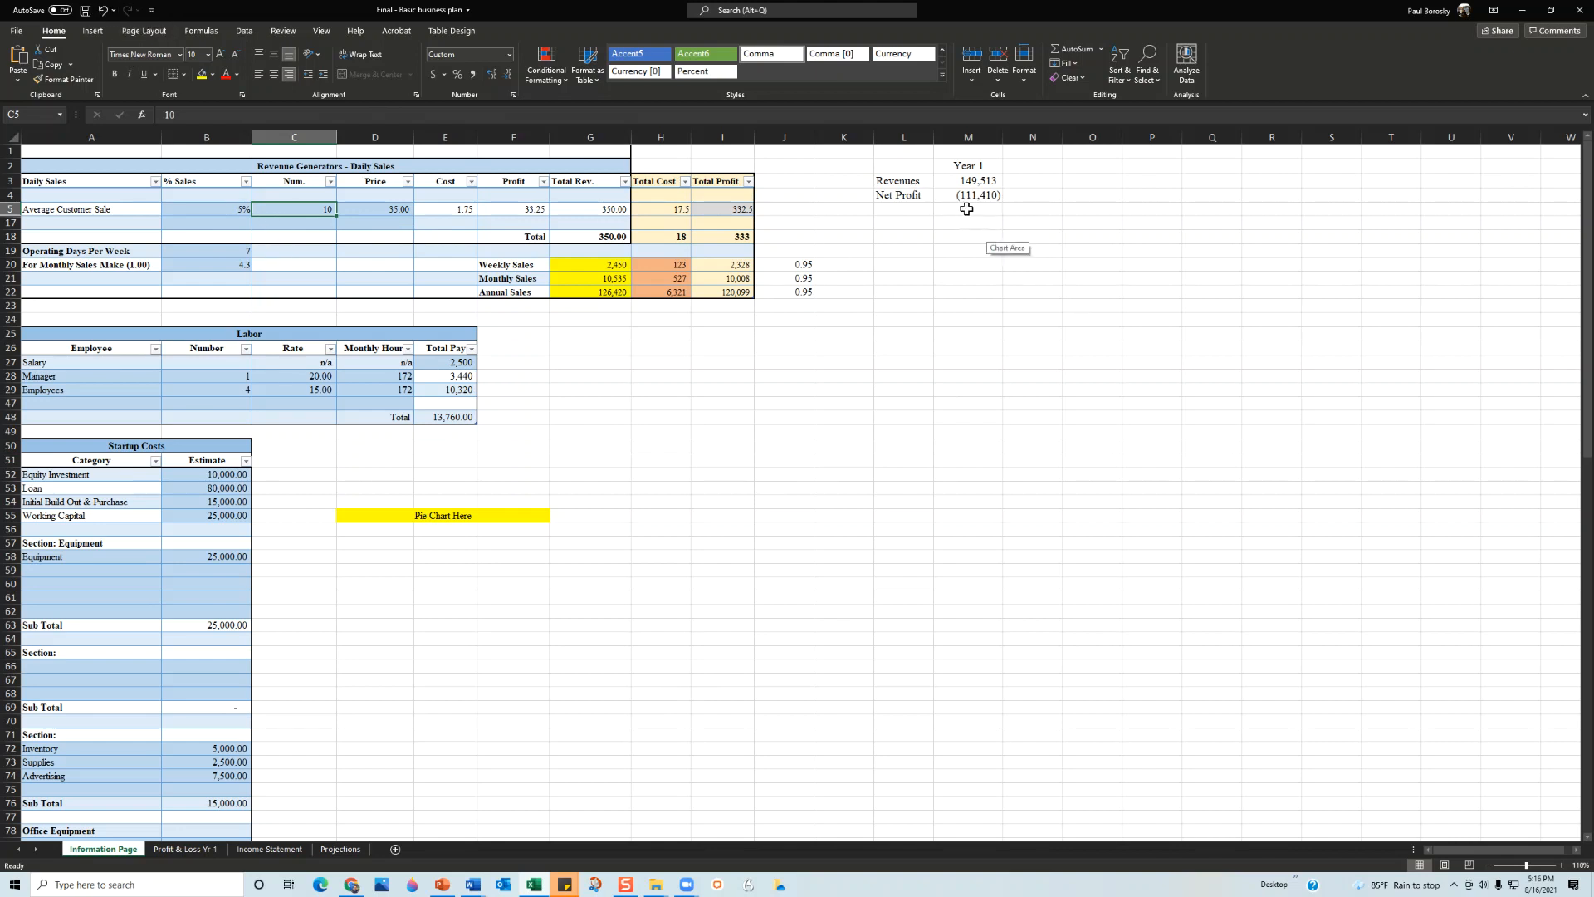
{"action": "left_click", "coordinate": [101, 11]}
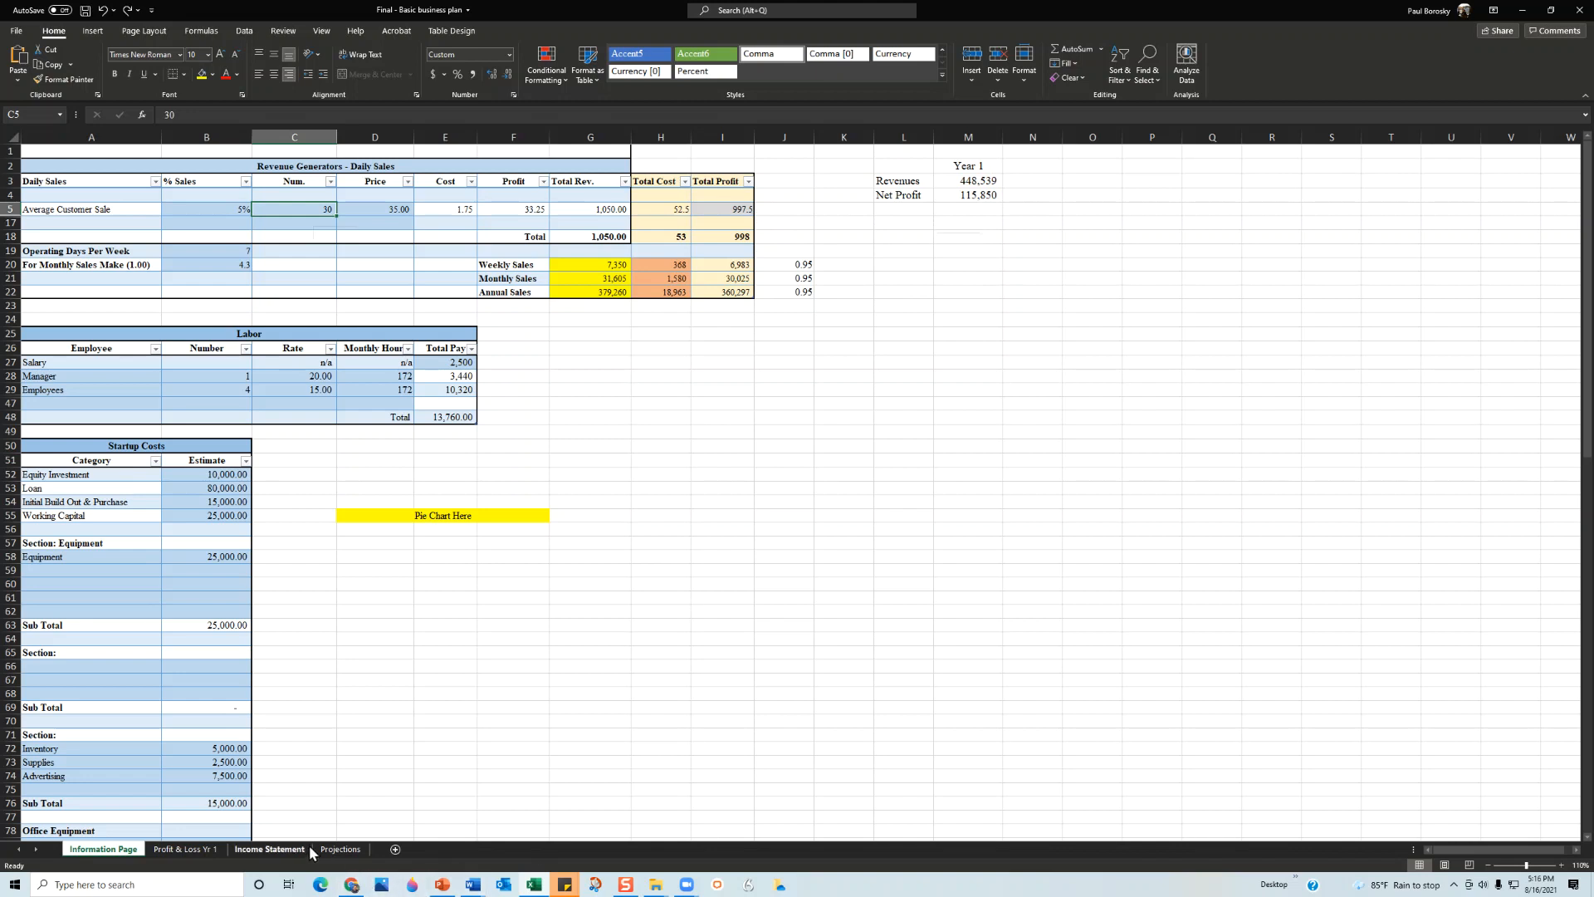
Check the Year 1 results on the Income Statement sheet and return to the Information Page.
{"action": "left_click", "coordinate": [285, 849]}
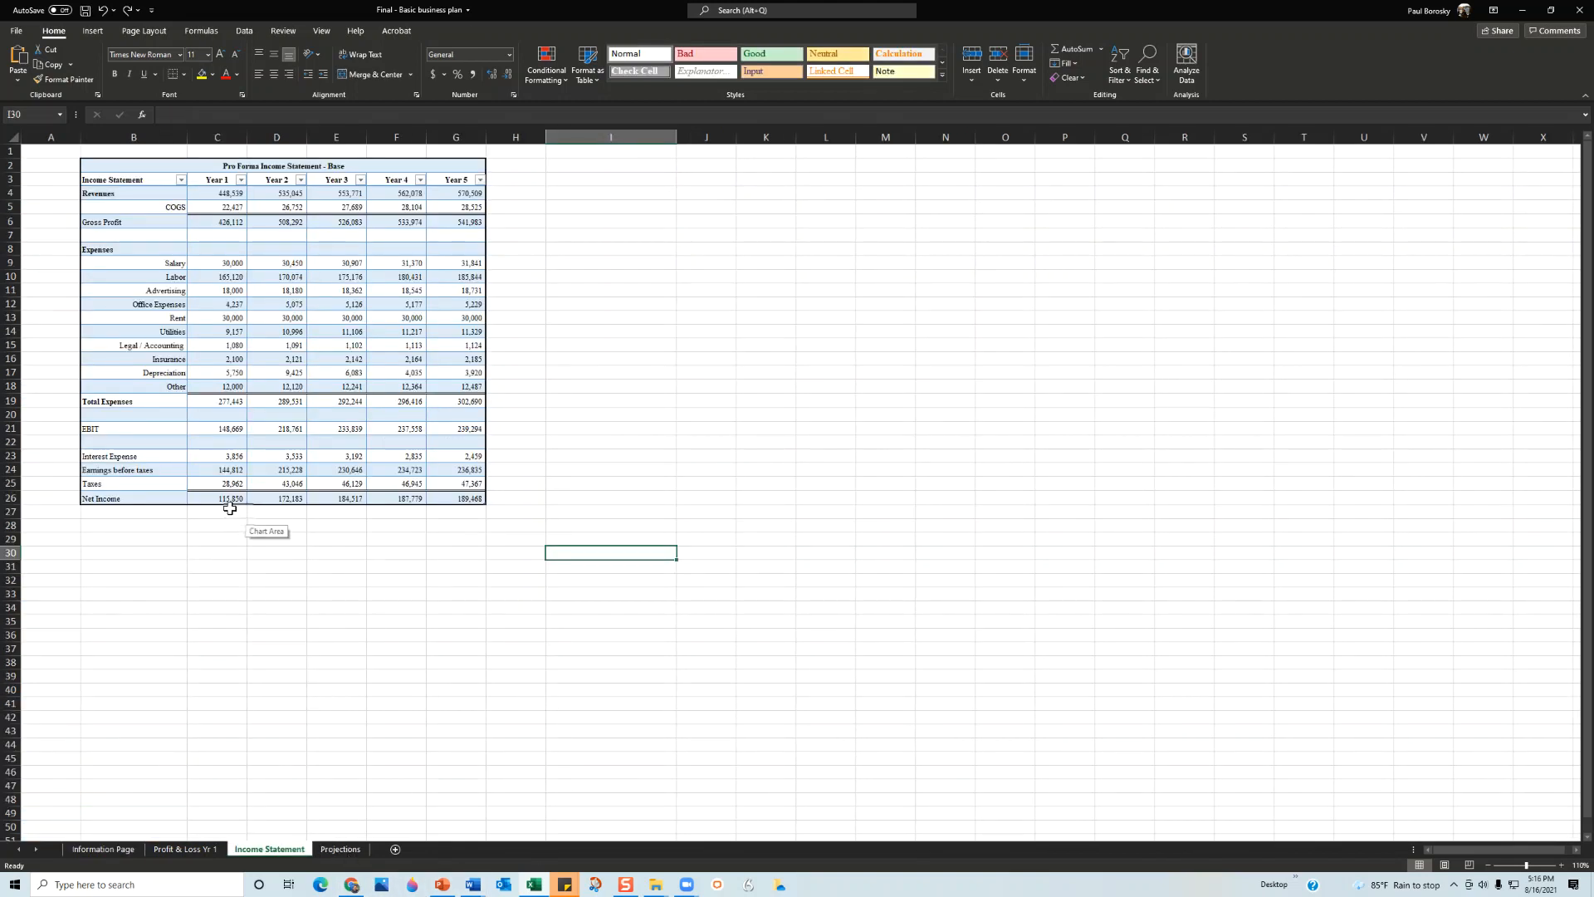
{"action": "left_click", "coordinate": [120, 850]}
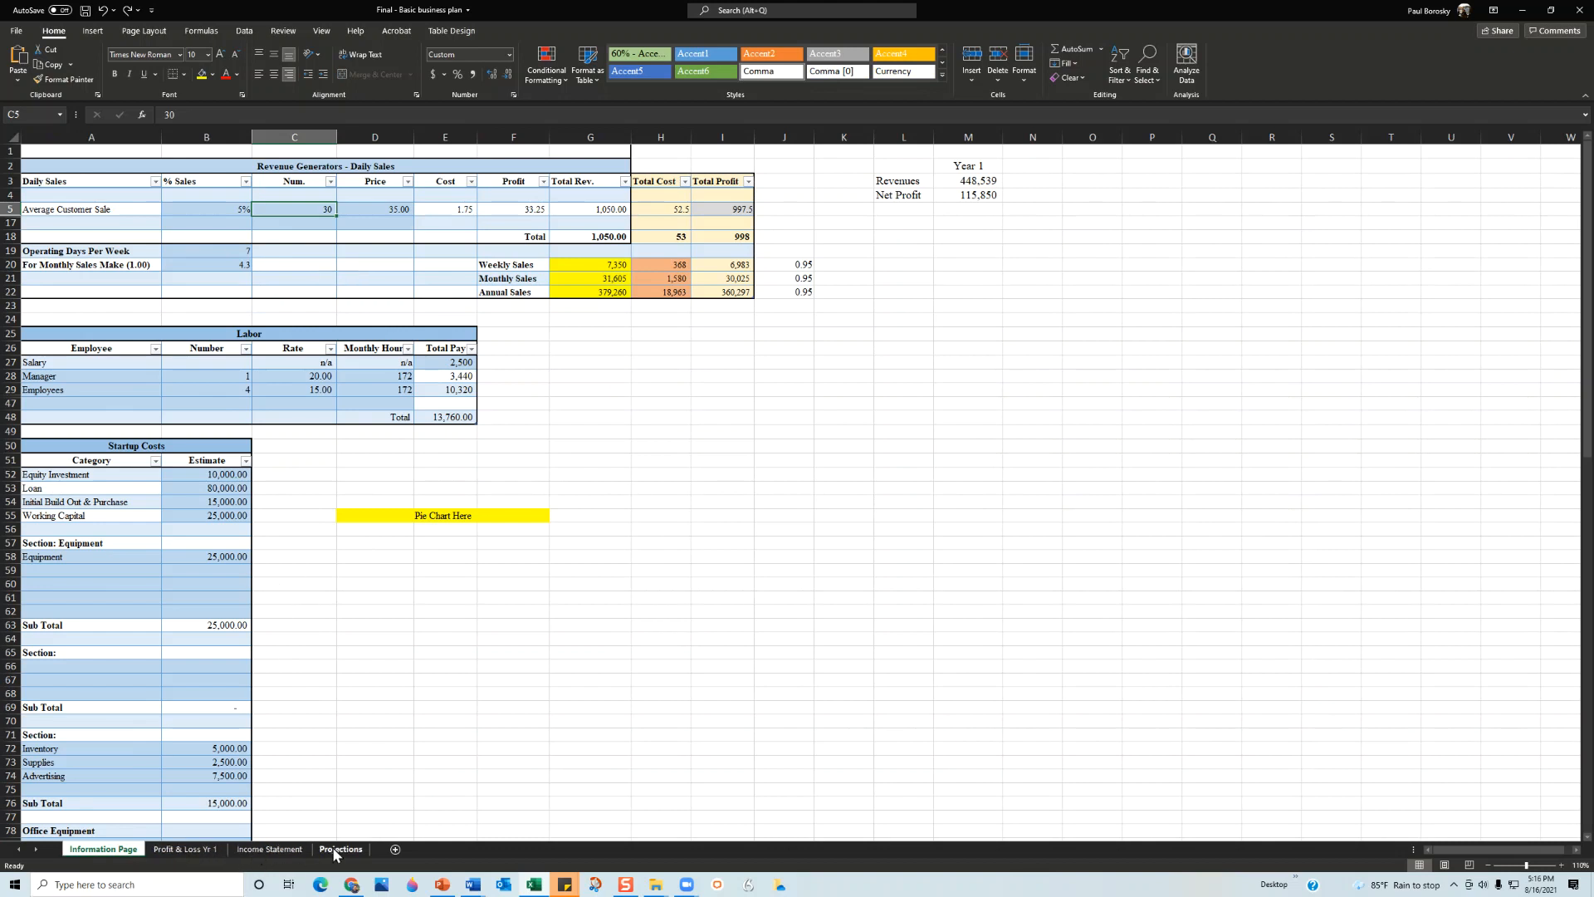
{"action": "left_click", "coordinate": [652, 413]}
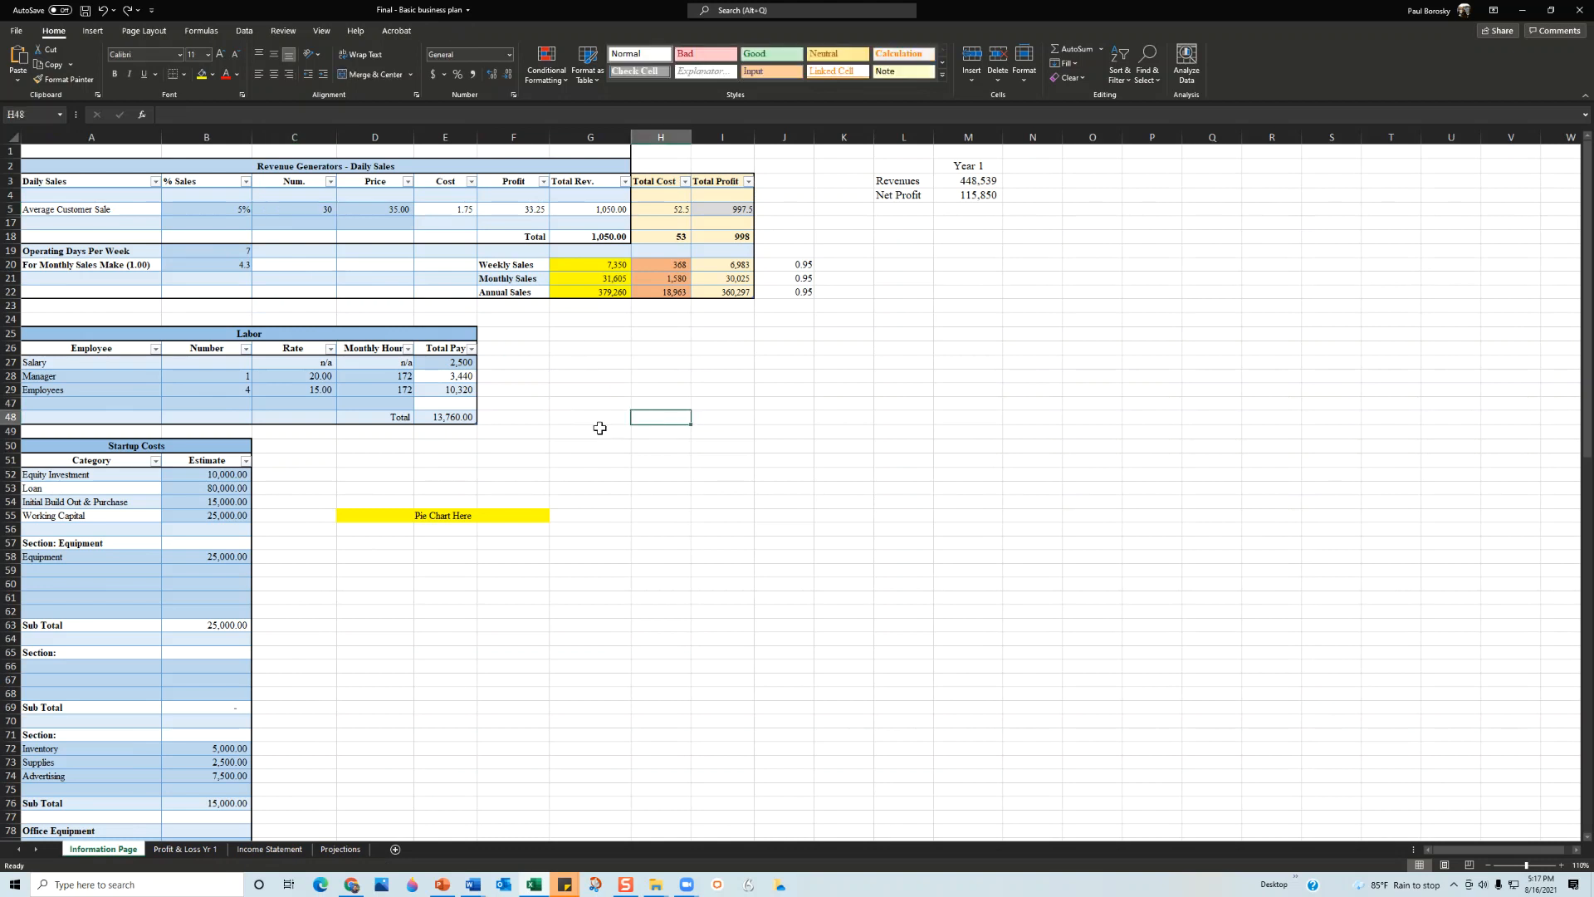
Set the Average Customer Sale row's number to 50 and its price to 100.
{"action": "left_click", "coordinate": [327, 210]}
{"action": "type", "text": "50"}
{"action": "key", "text": "Return"}
{"action": "left_click", "coordinate": [396, 211]}
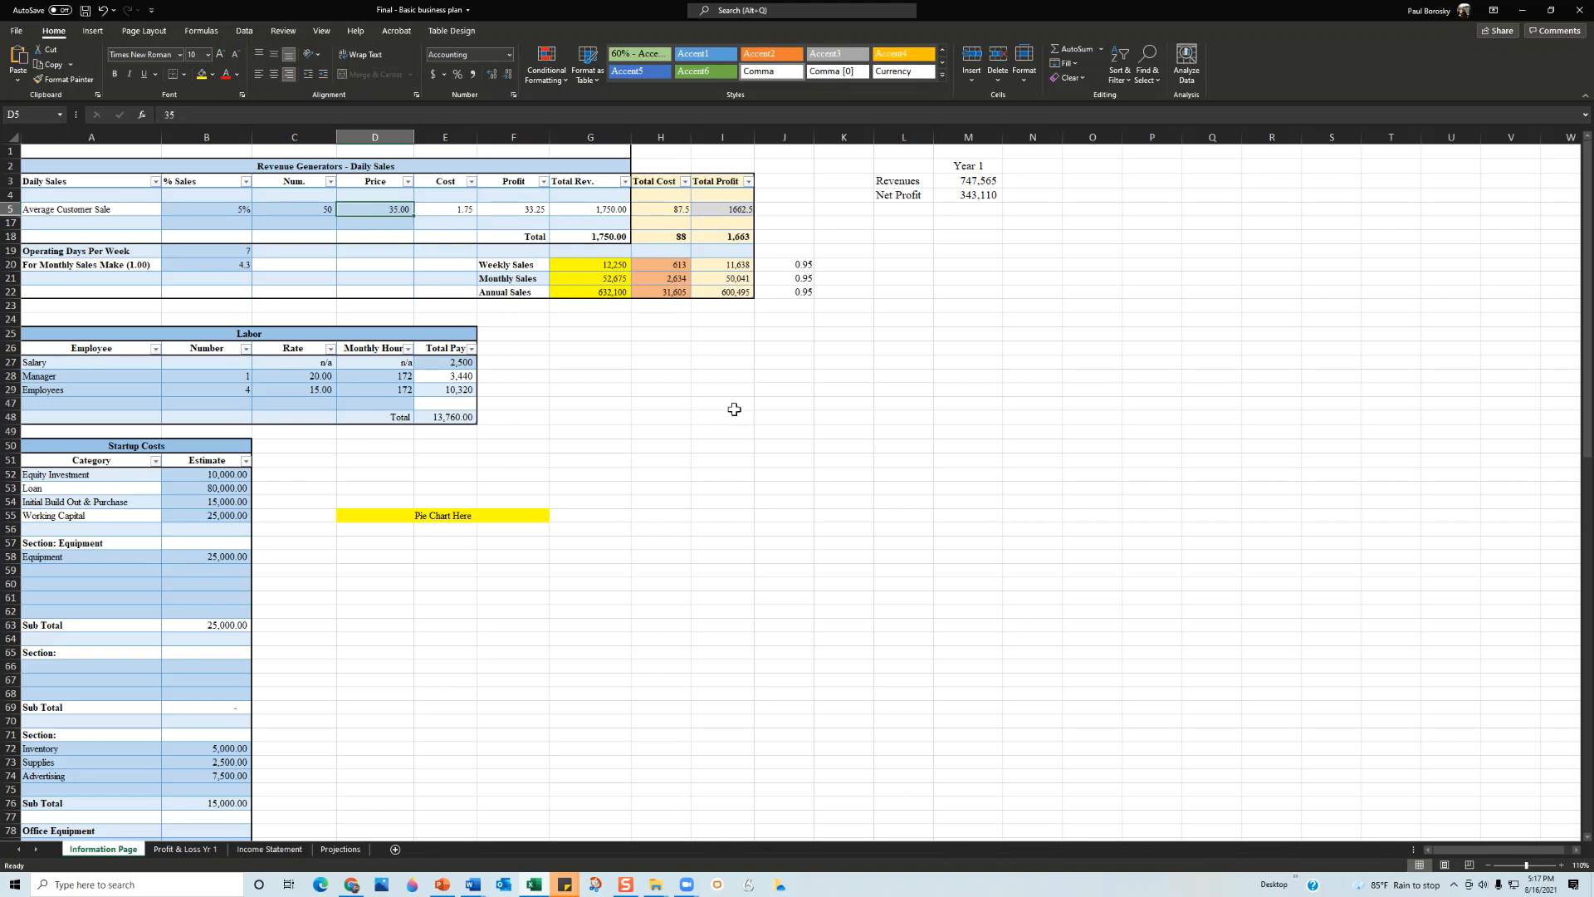
{"action": "type", "text": "100"}
{"action": "key", "text": "Return"}
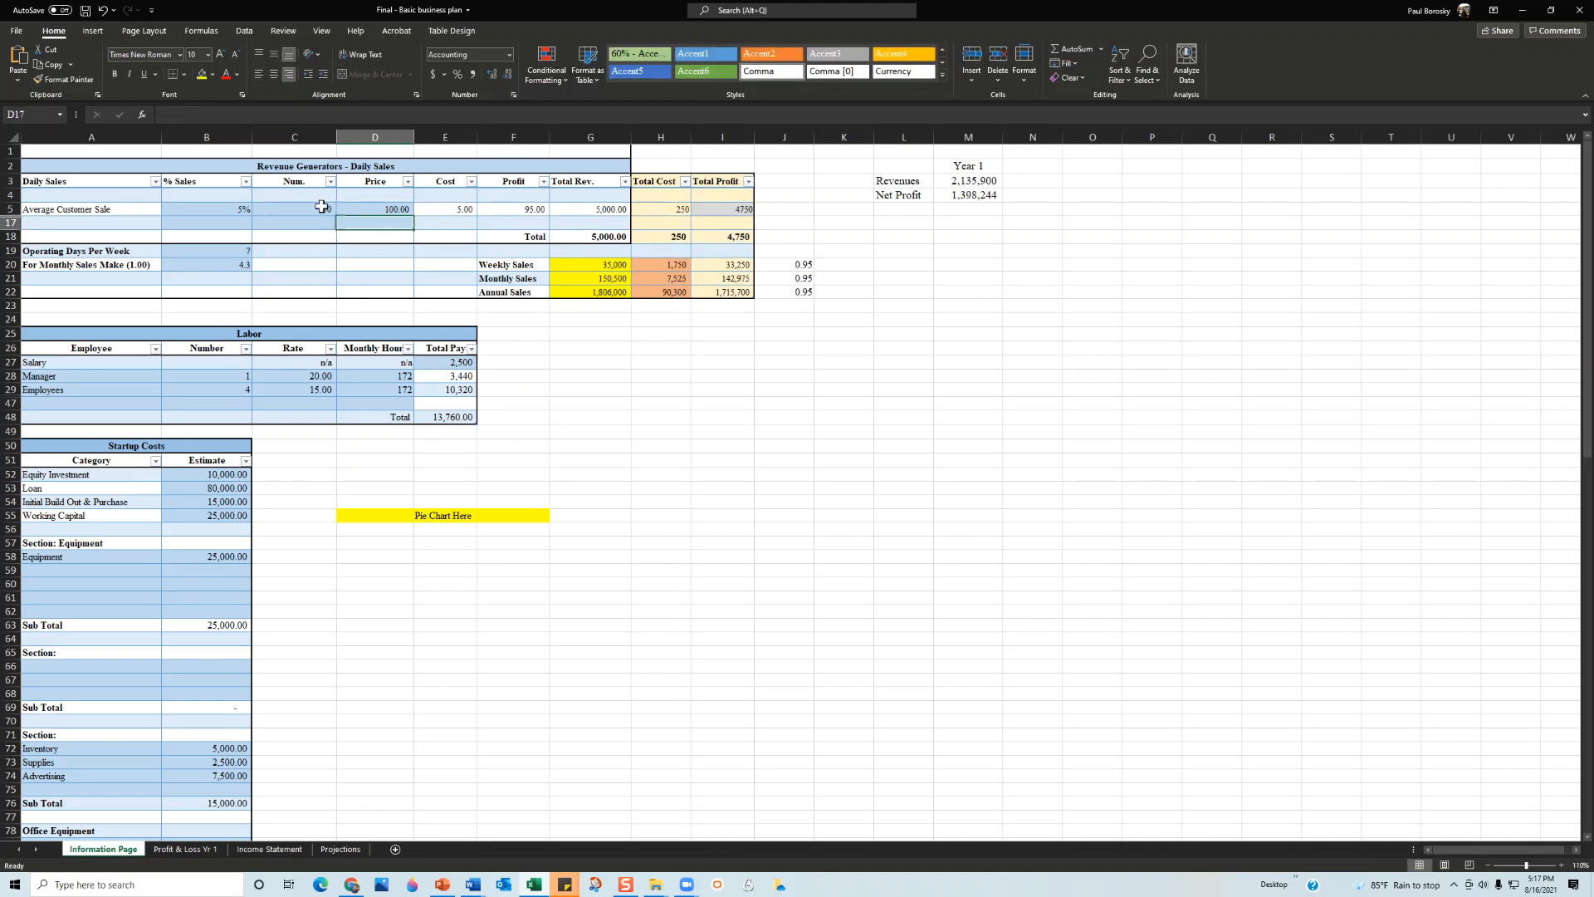
Inspect the price and % Sales inputs behind the cost in the Average Customer Sale row.
{"action": "left_click", "coordinate": [387, 209]}
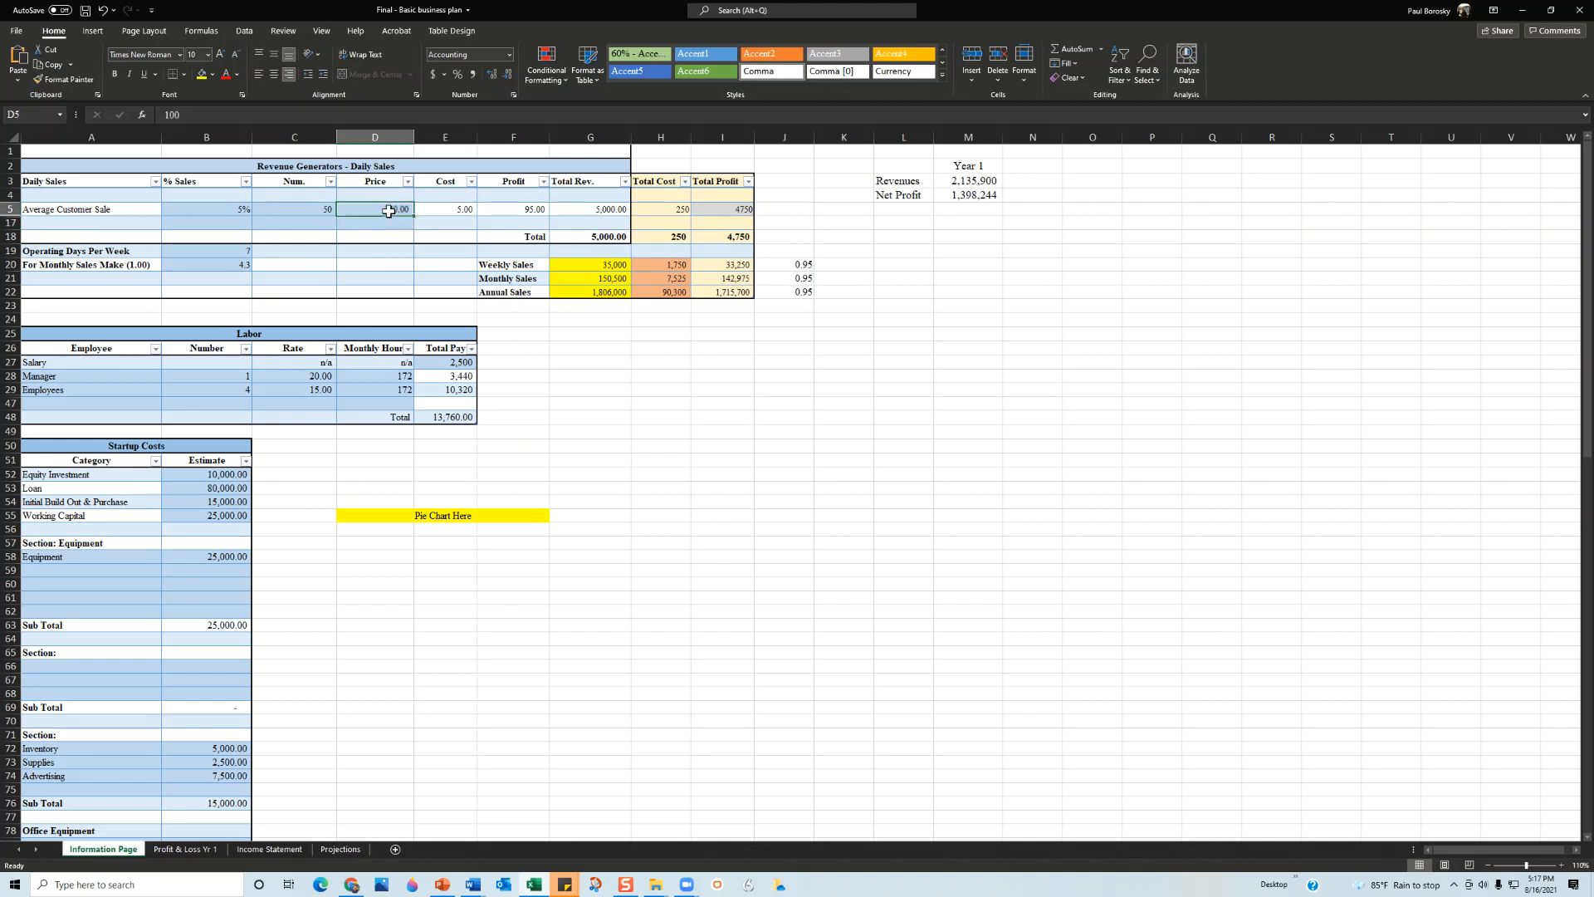
{"action": "left_click", "coordinate": [213, 208]}
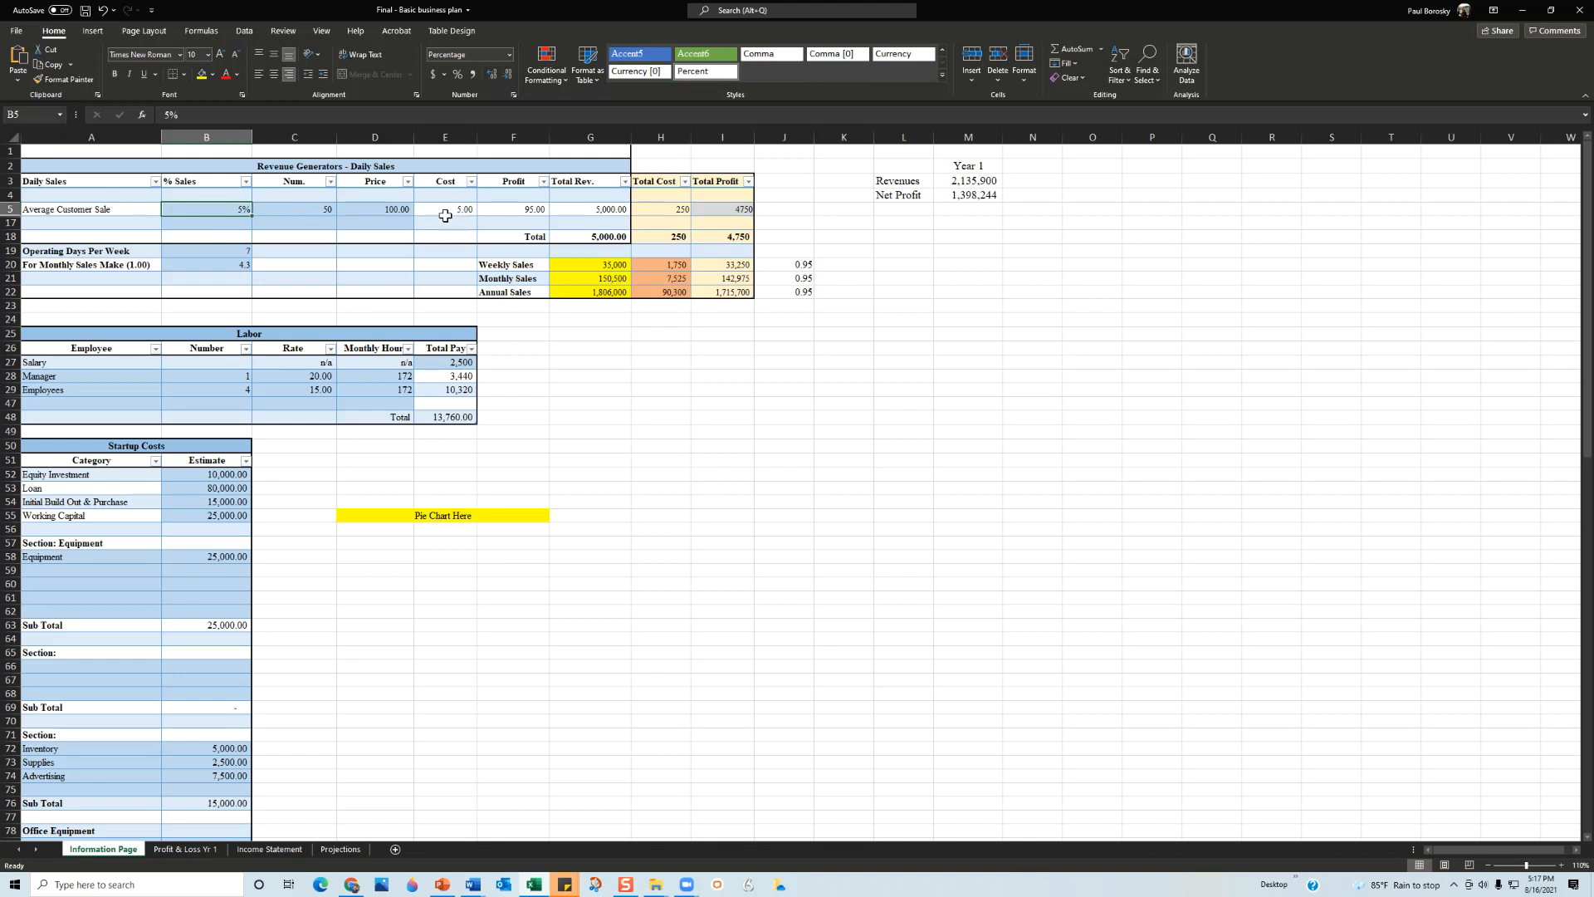
{"action": "left_click", "coordinate": [394, 210]}
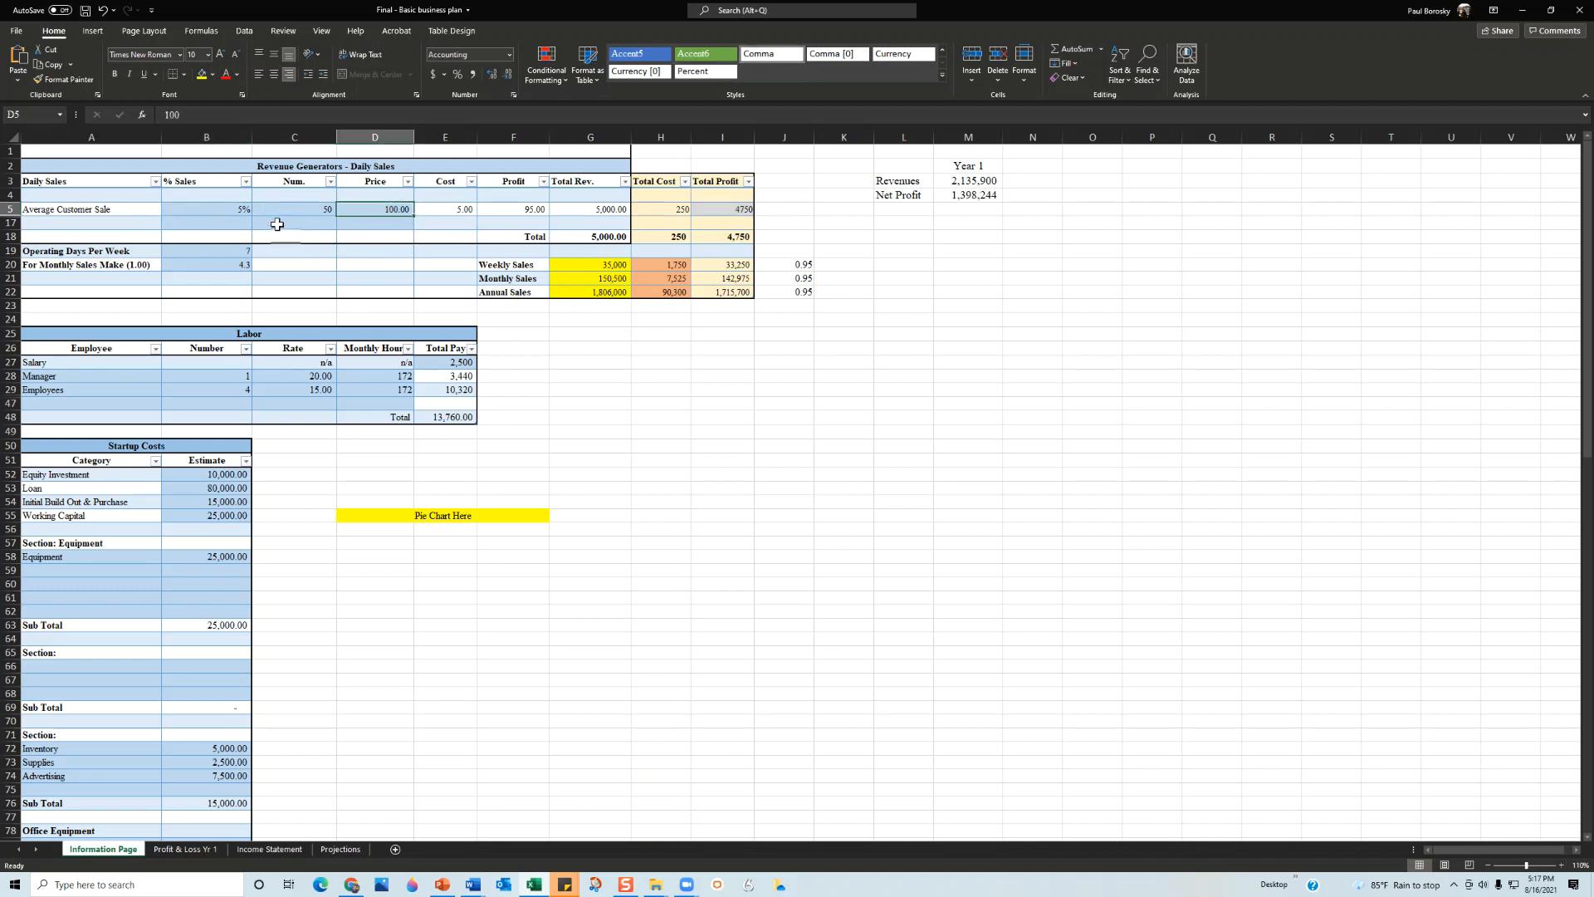
Set the Average Customer Sale row's % Sales to 50% and inspect the row's cost formula.
{"action": "left_click", "coordinate": [229, 208]}
{"action": "type", "text": "50"}
{"action": "key", "text": "Return"}
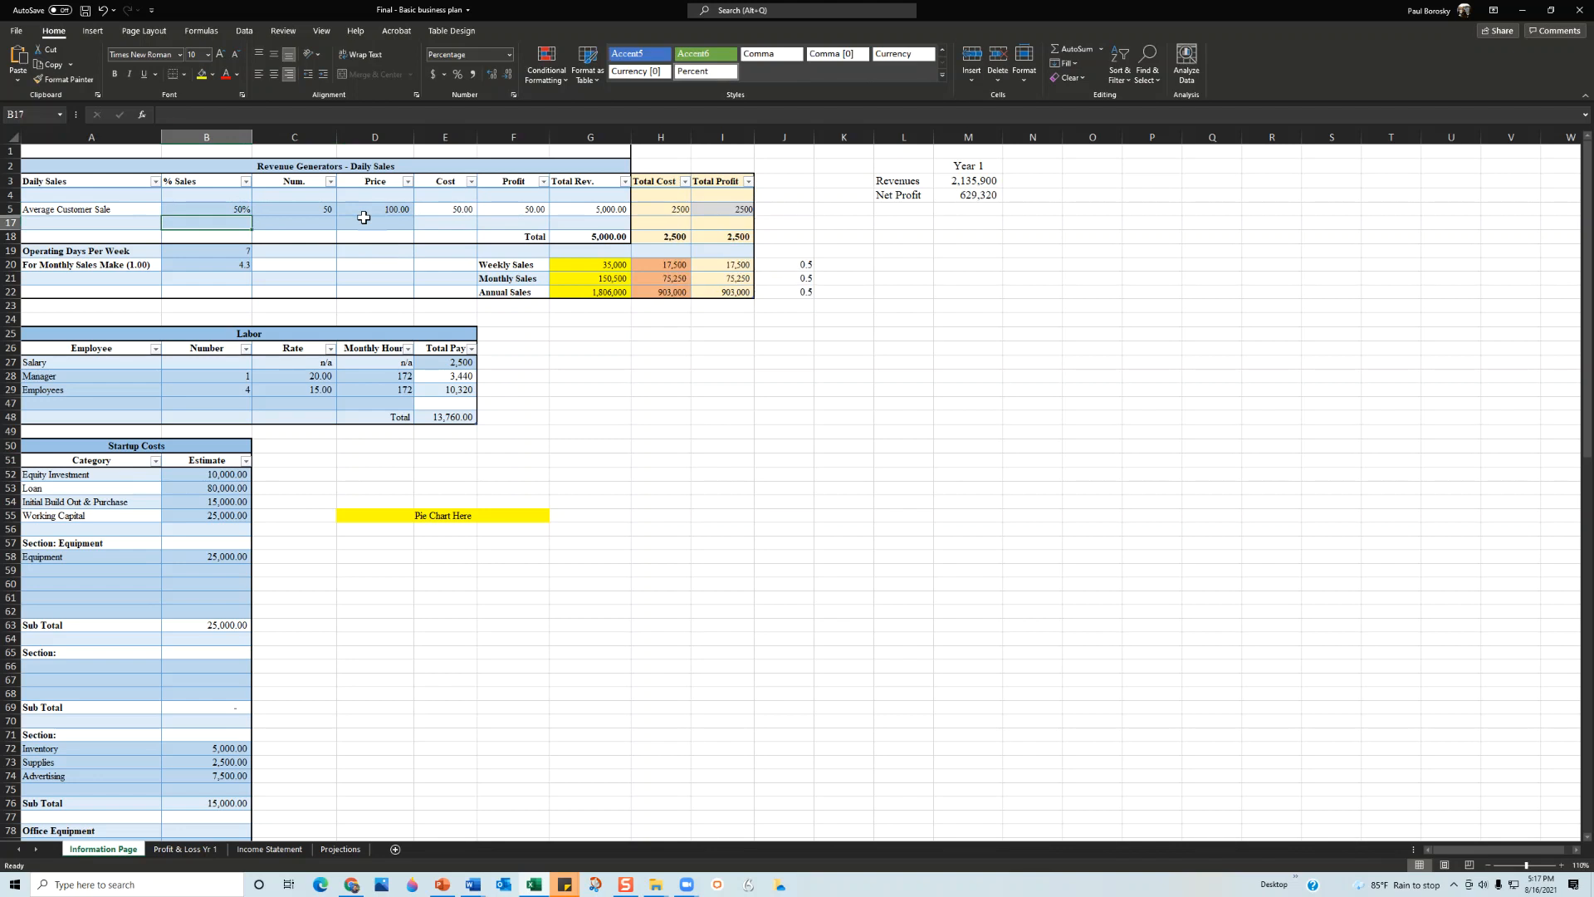
{"action": "left_click", "coordinate": [461, 208]}
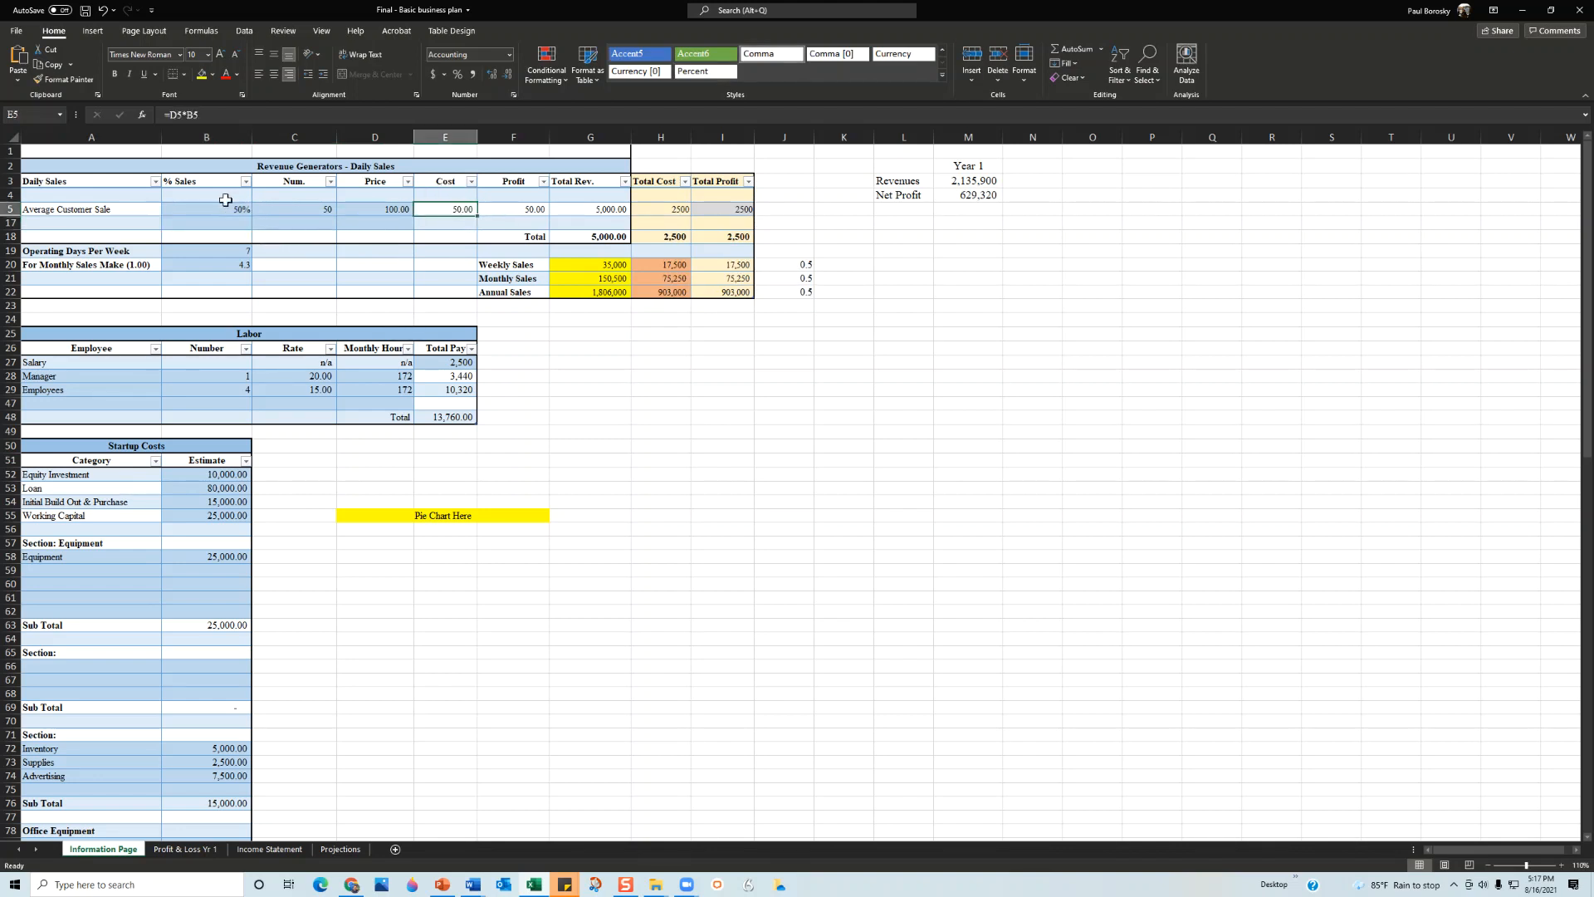
Try 45% as the Average Customer Sale row's % Sales, and set it back to 50%.
{"action": "left_click", "coordinate": [223, 211]}
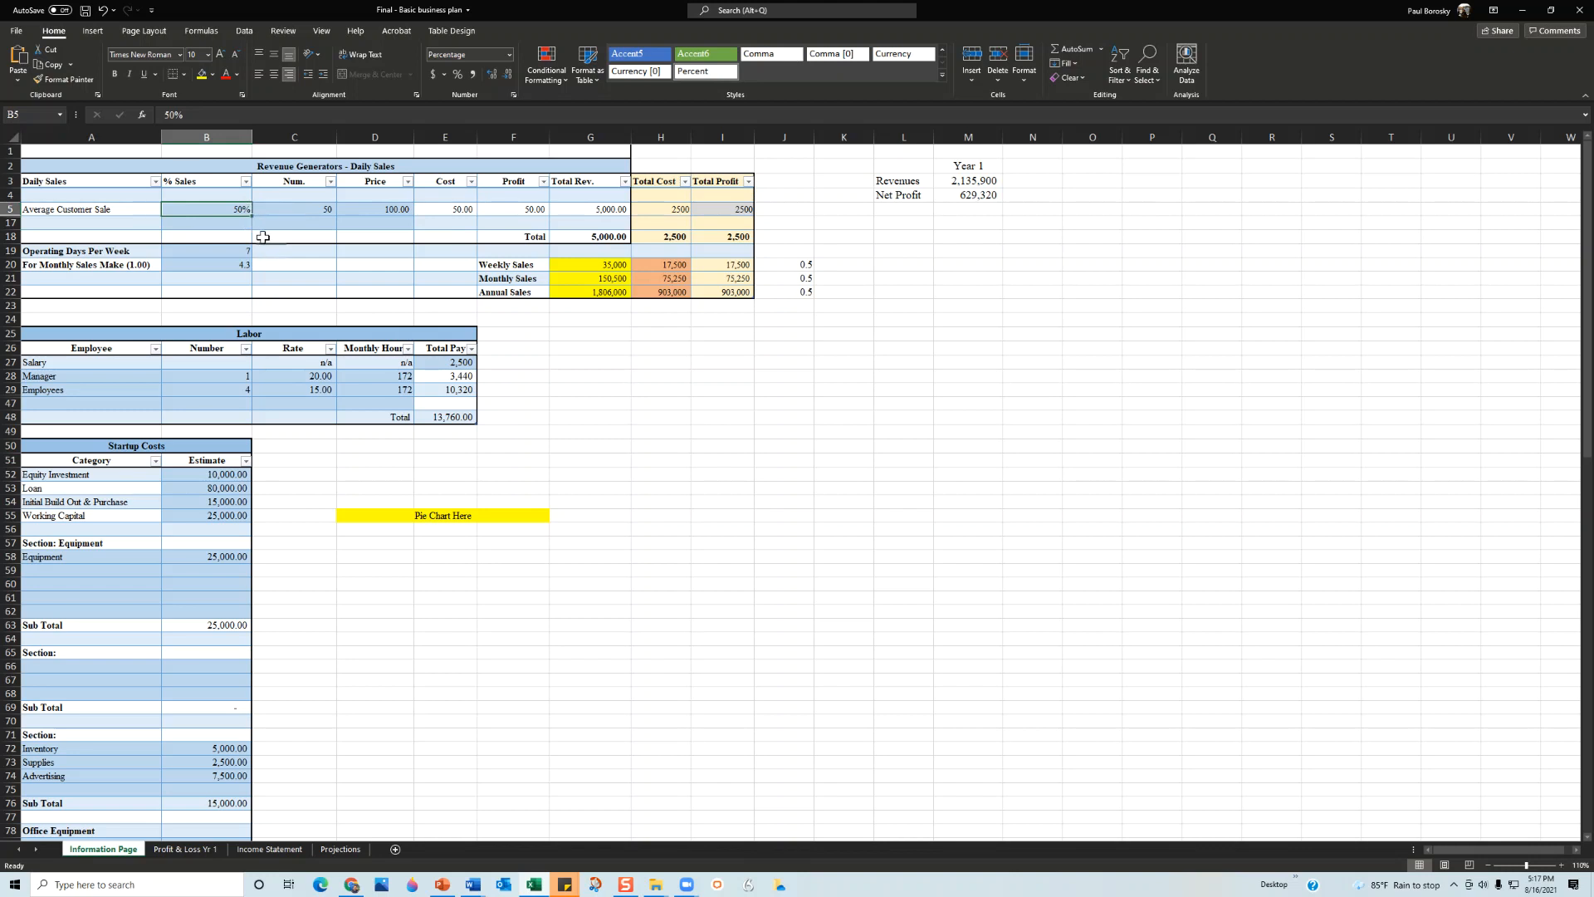
{"action": "type", "text": "45"}
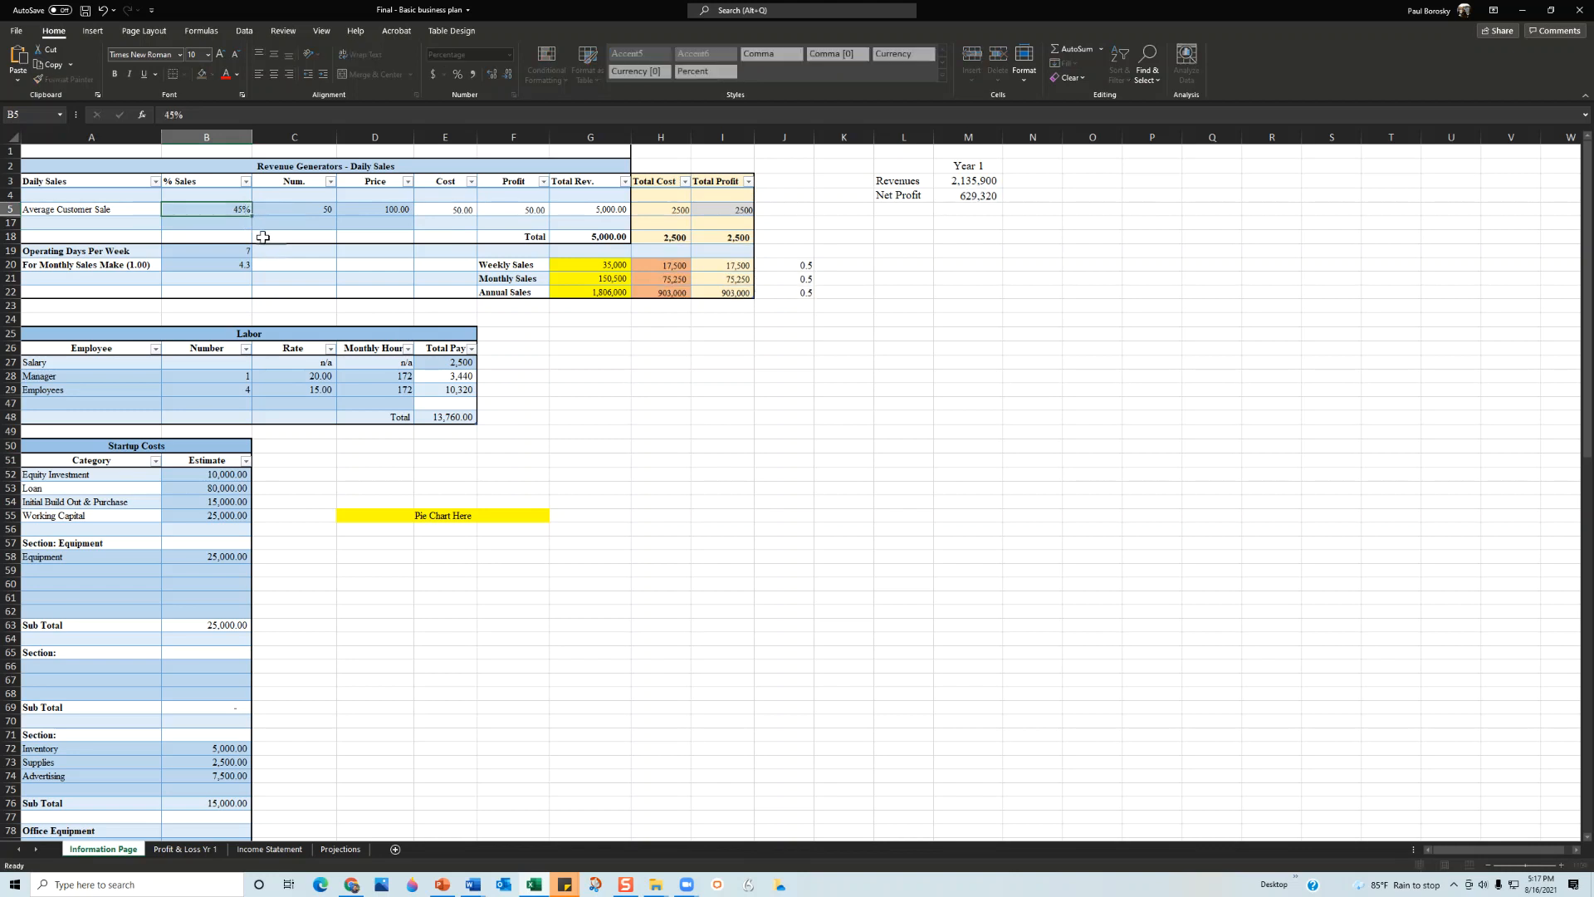
{"action": "key", "text": "Return"}
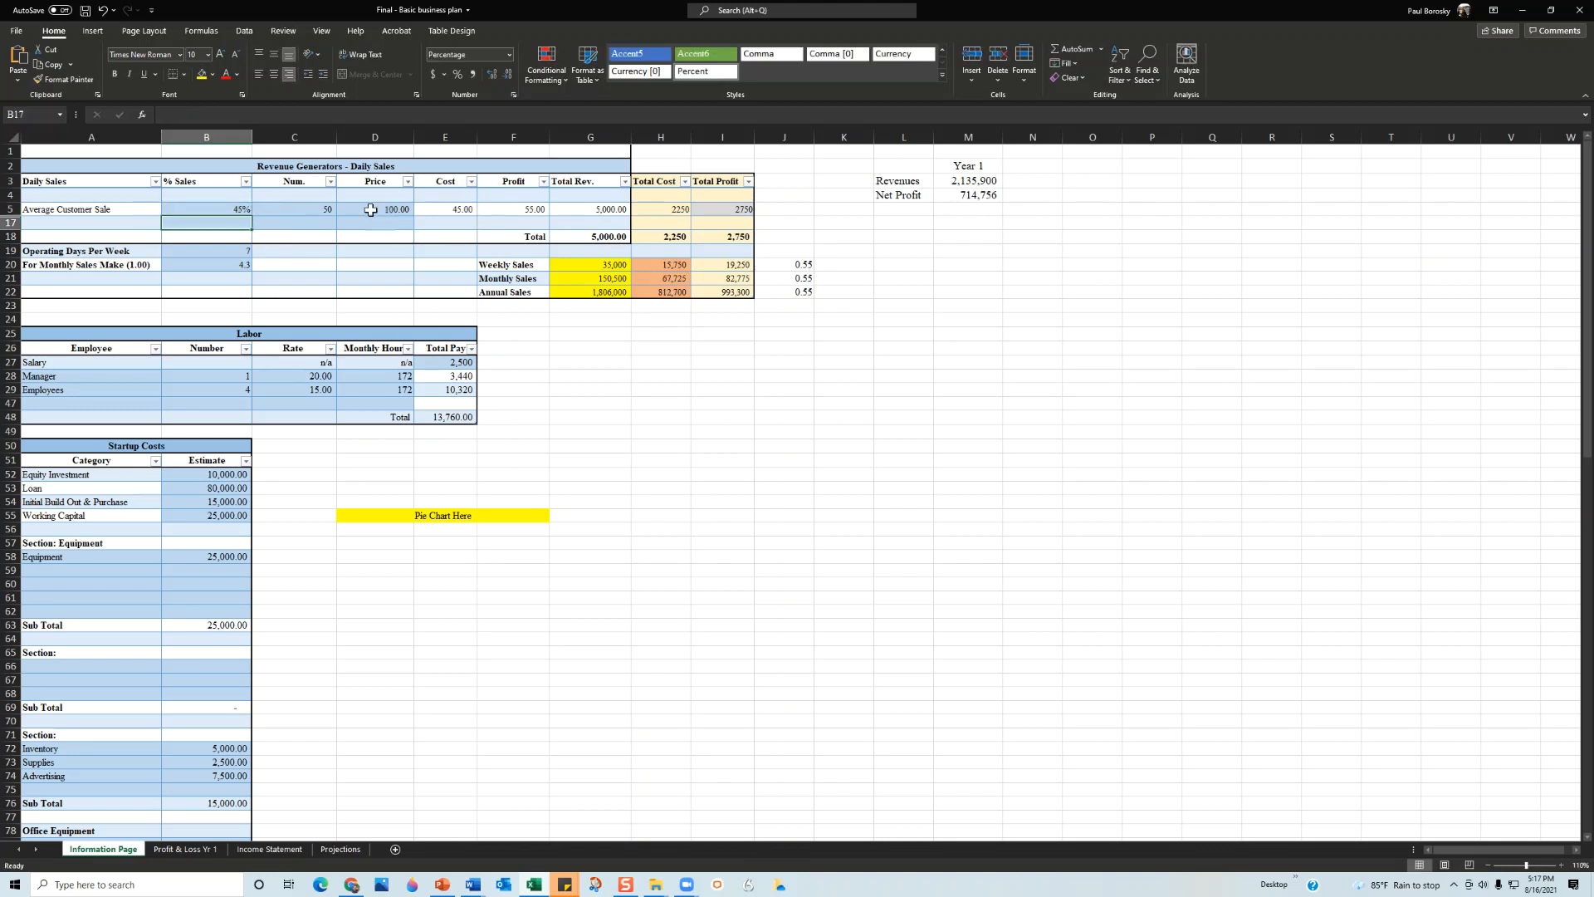
{"action": "left_click", "coordinate": [224, 205]}
{"action": "type", "text": "50"}
{"action": "key", "text": "Return"}
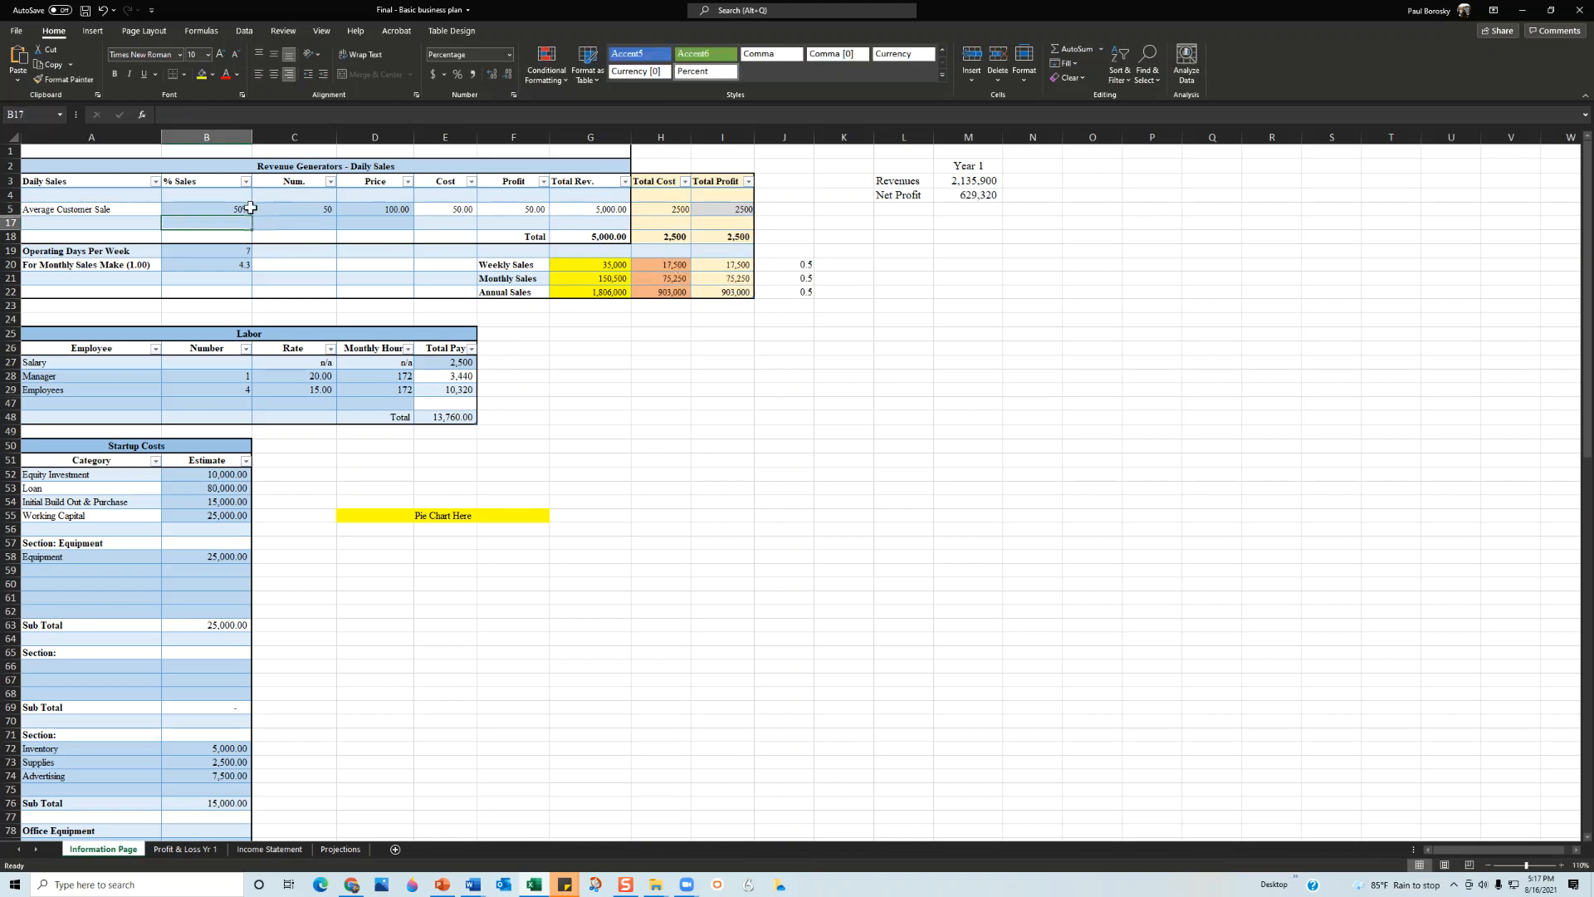
{"action": "left_click", "coordinate": [392, 210]}
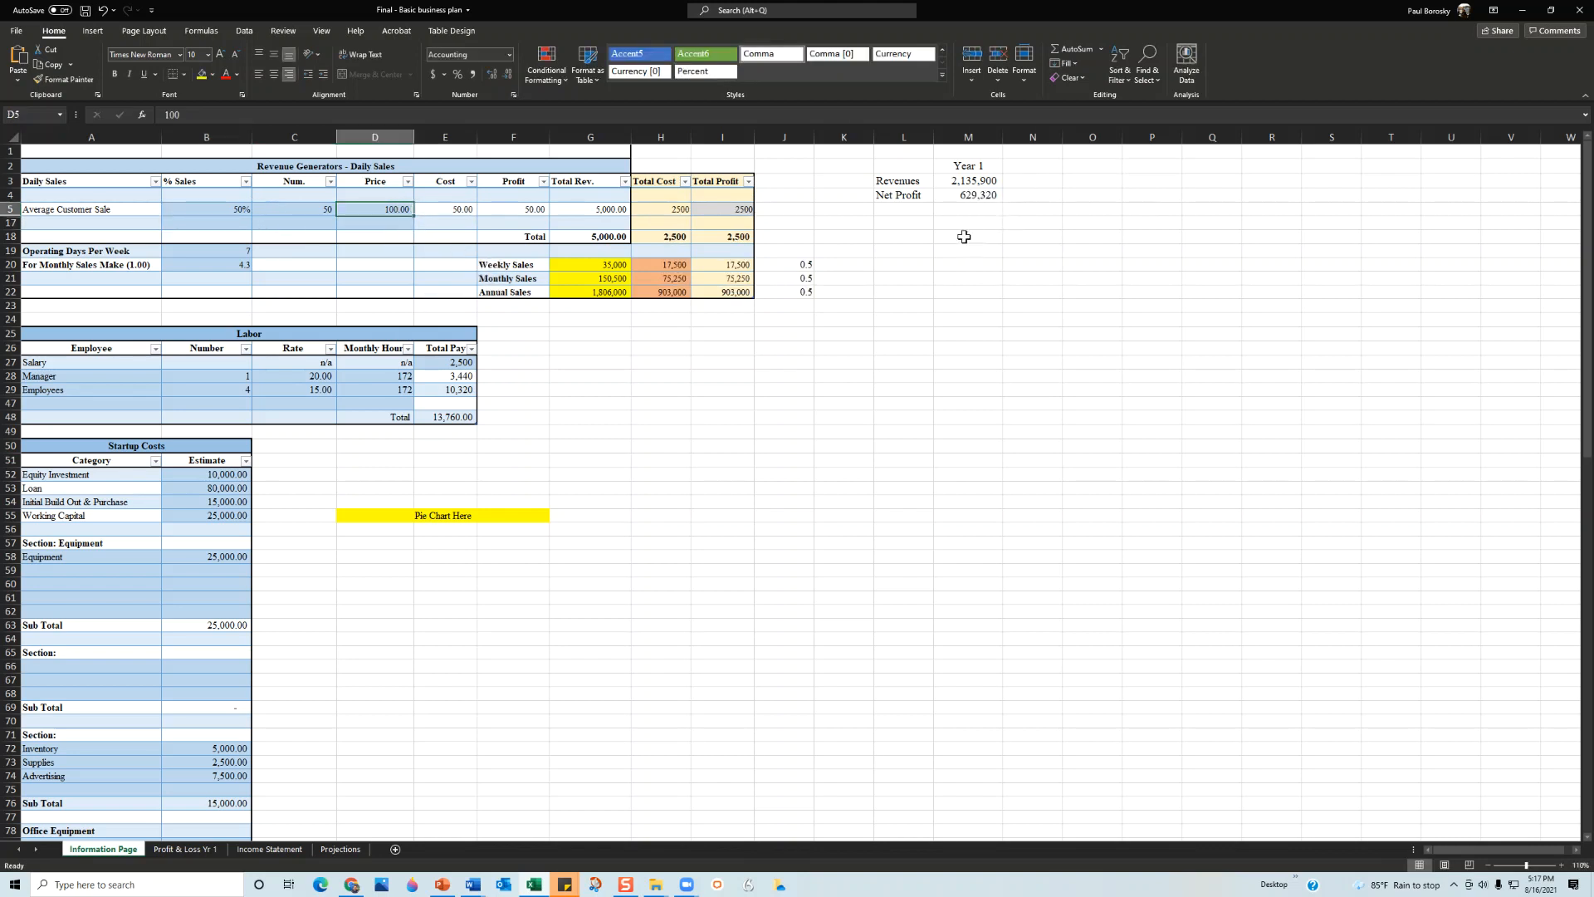
Set Operating Days Per Week to 5.
{"action": "left_click", "coordinate": [225, 247]}
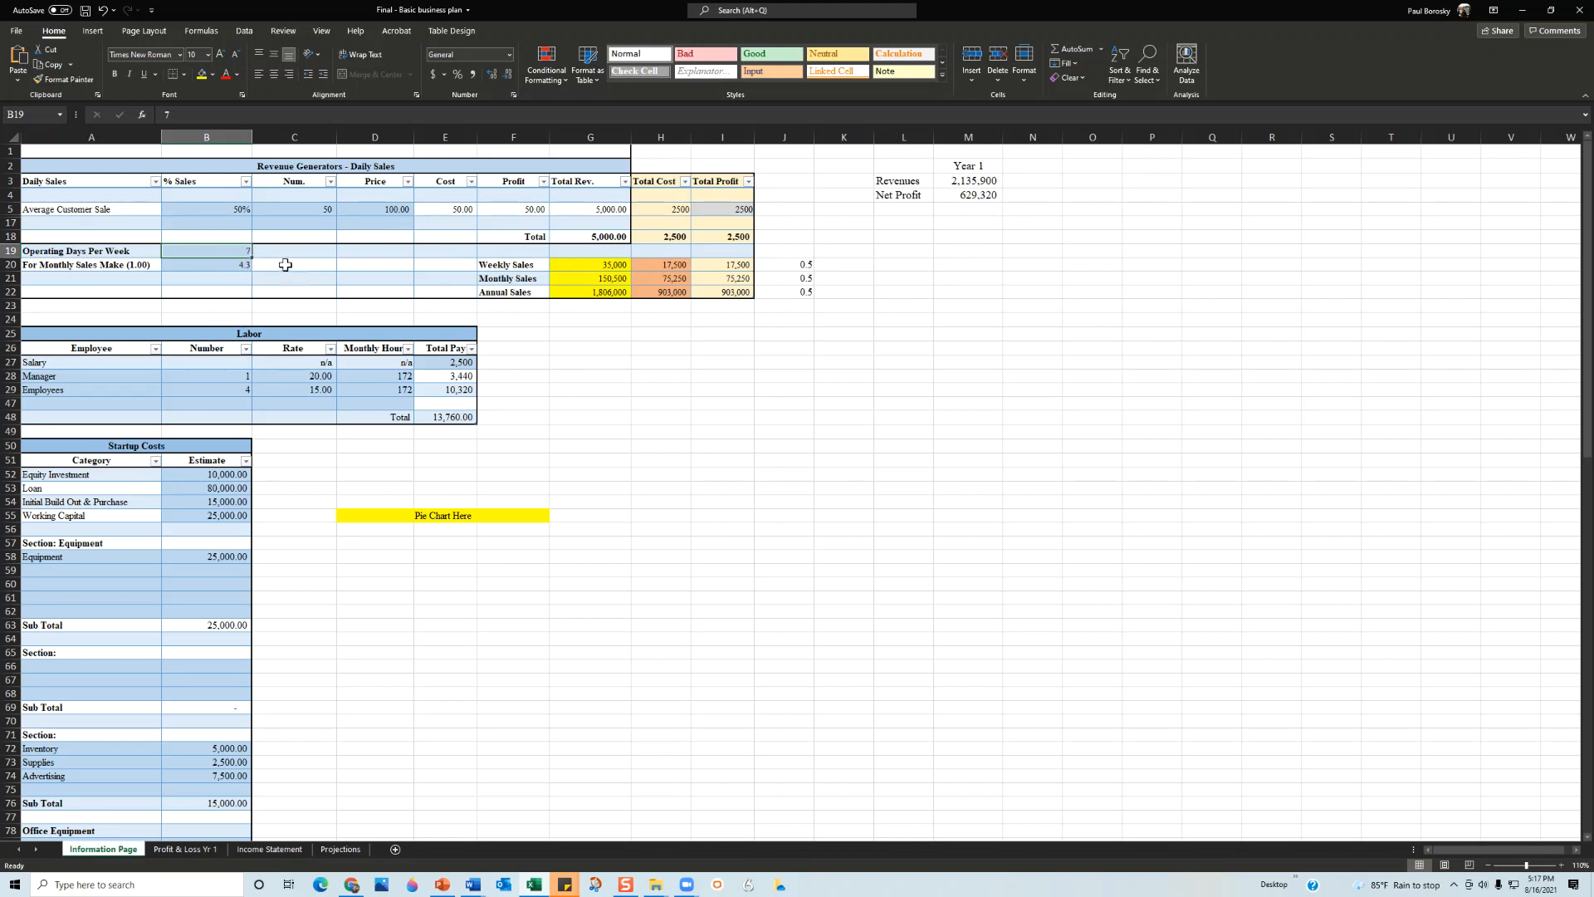
{"action": "type", "text": "5"}
{"action": "key", "text": "Return"}
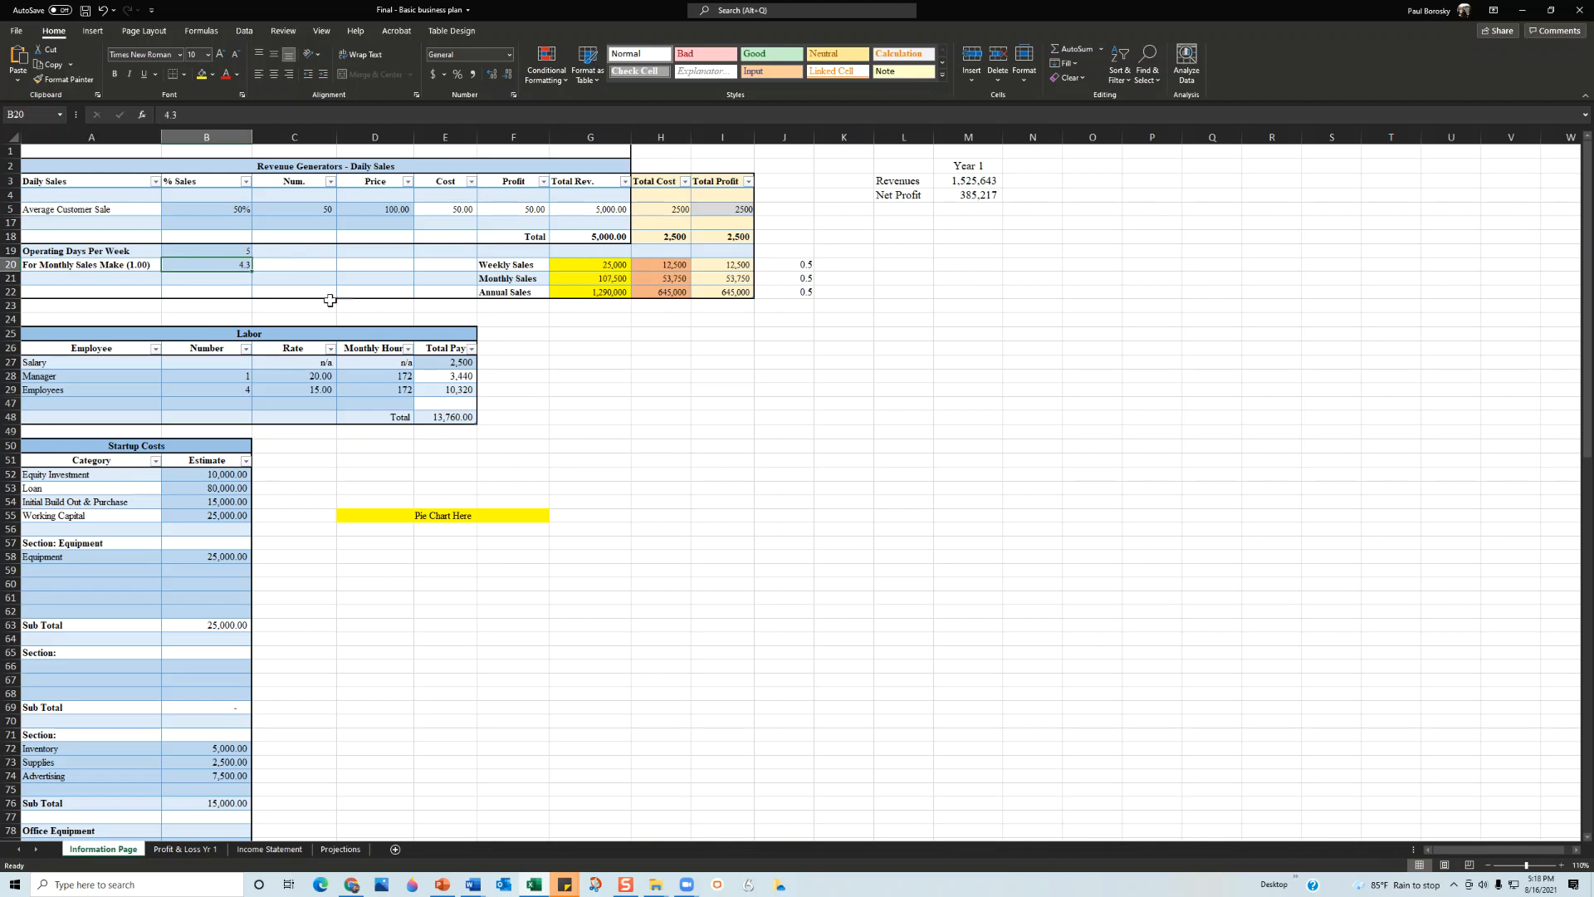
Try 1 for both Operating Days Per Week and the For Monthly Sales multiplier, and undo the multiplier change.
{"action": "left_click", "coordinate": [237, 248]}
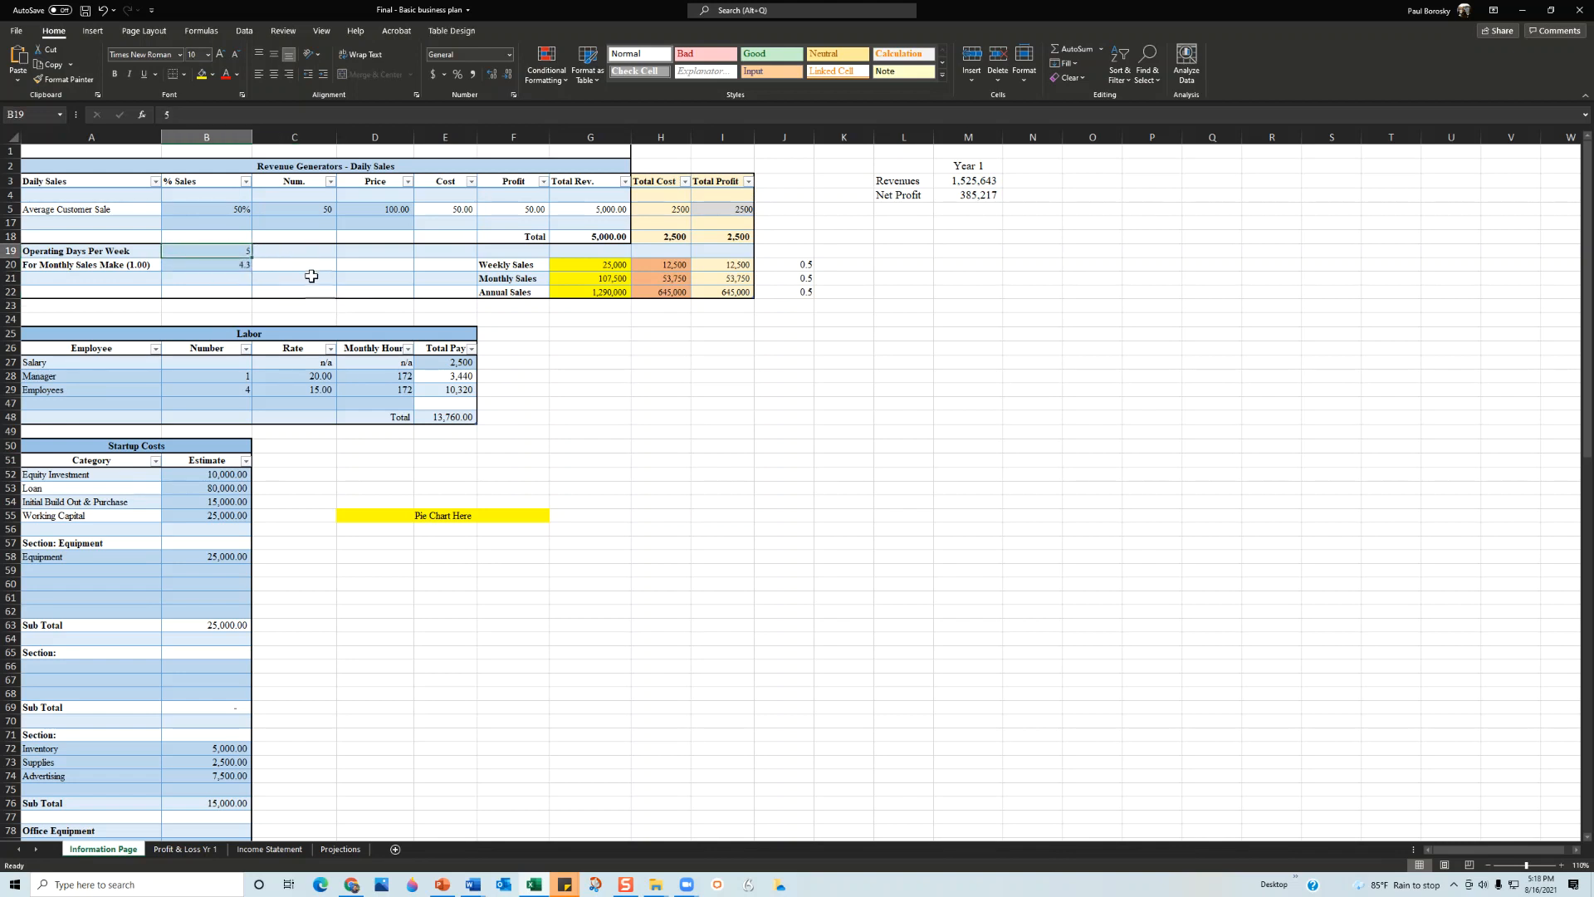
{"action": "type", "text": "1"}
{"action": "key", "text": "Return"}
{"action": "type", "text": "1"}
{"action": "key", "text": "Return"}
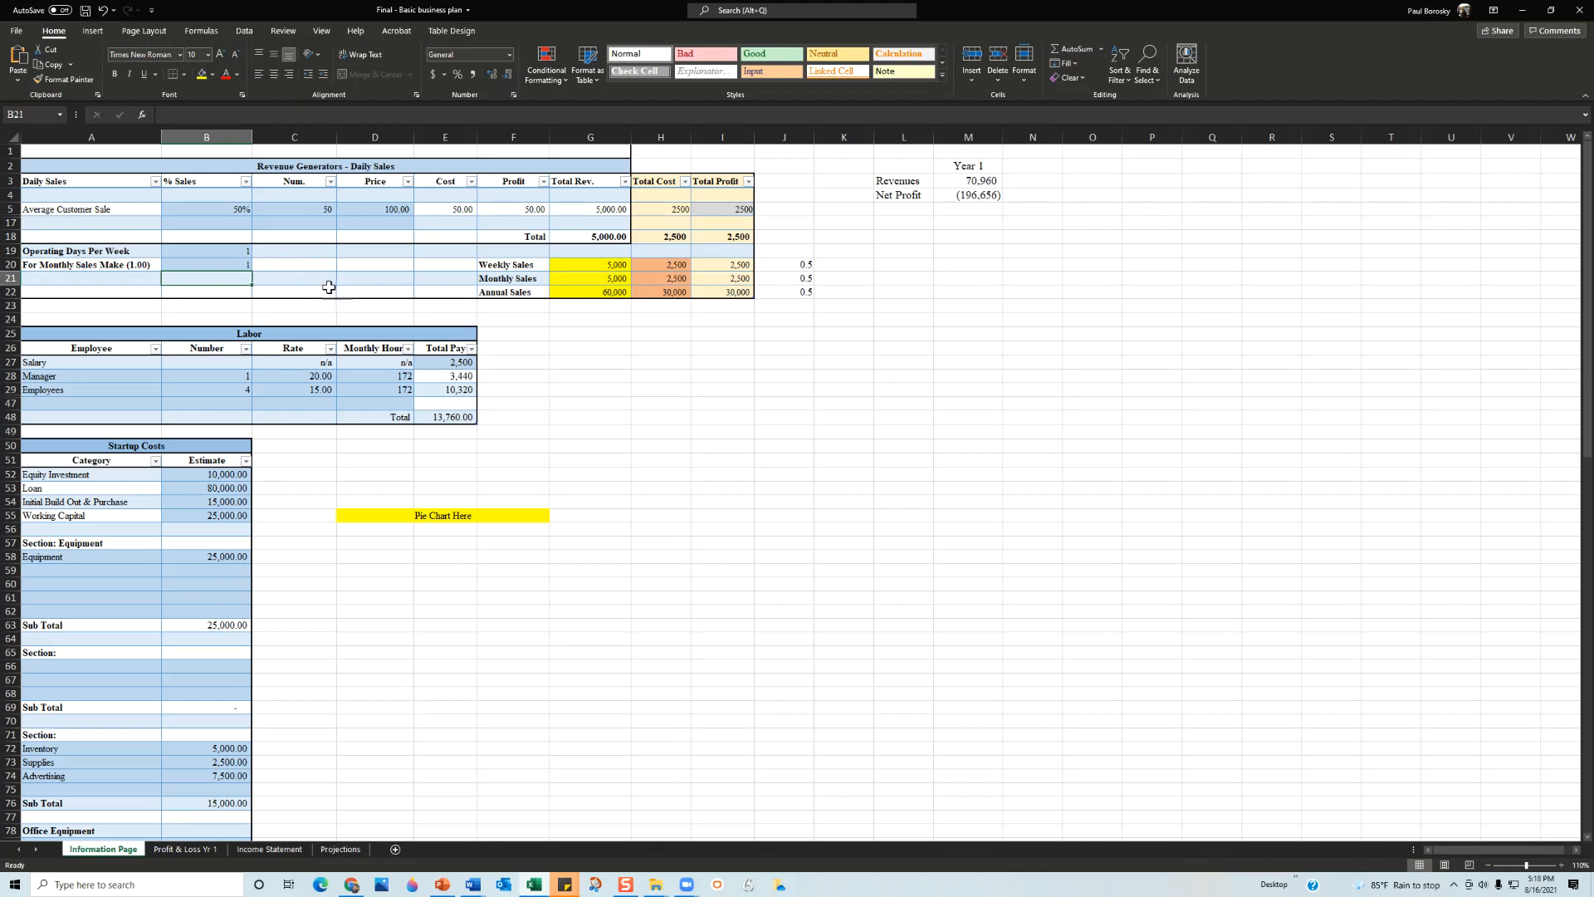
{"action": "left_click", "coordinate": [102, 11]}
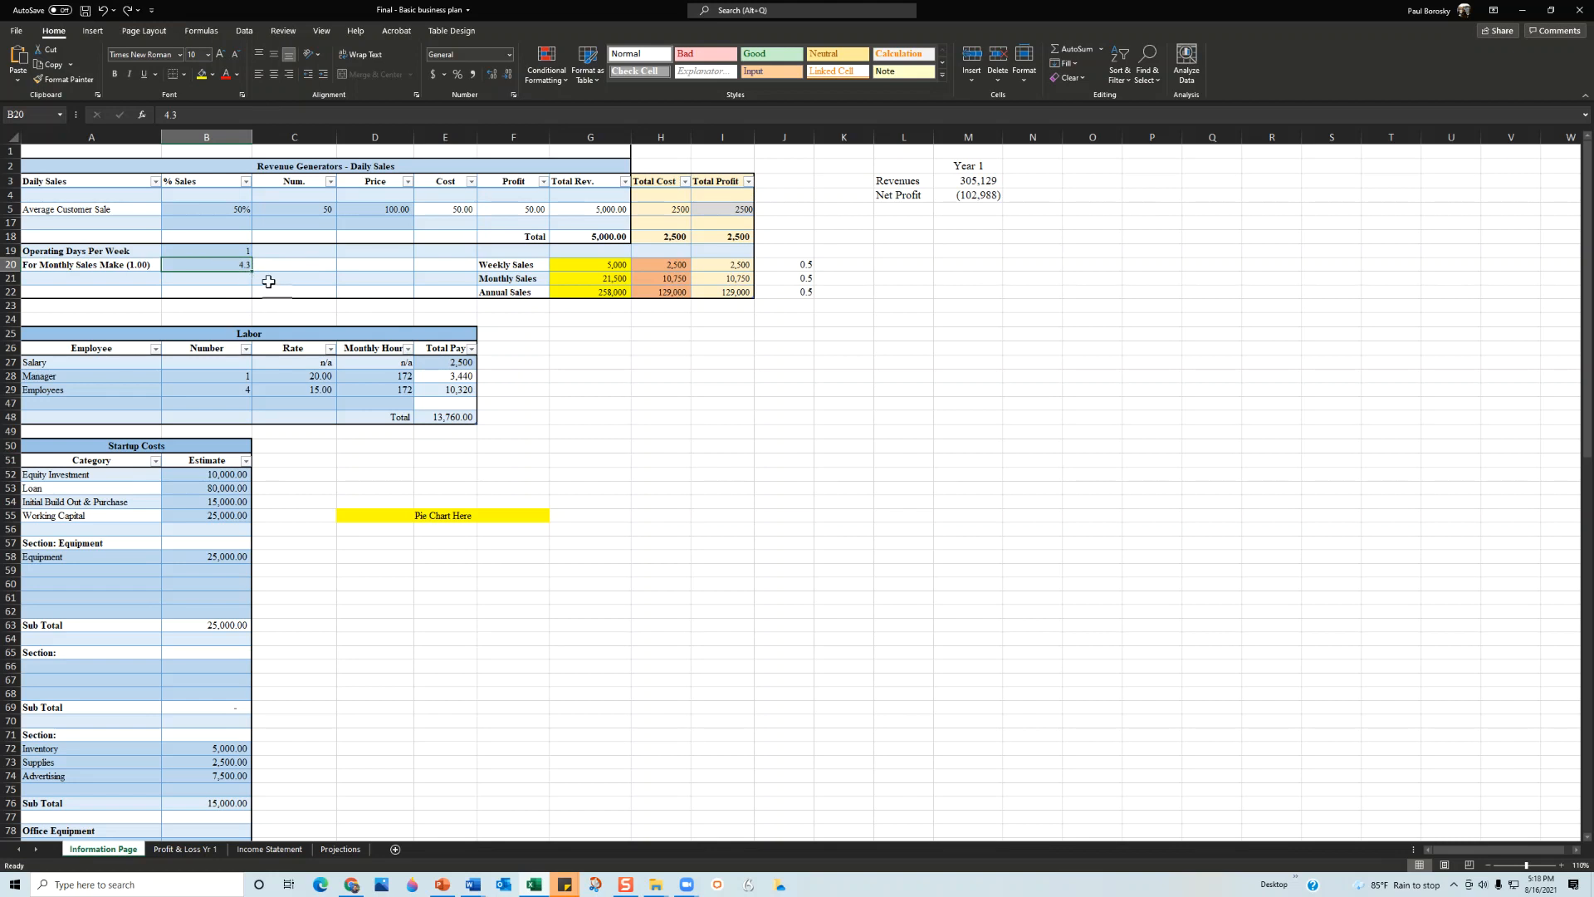
Return Operating Days Per Week to 5, keeping the monthly sales multiplier as it is.
{"action": "key", "text": "Up"}
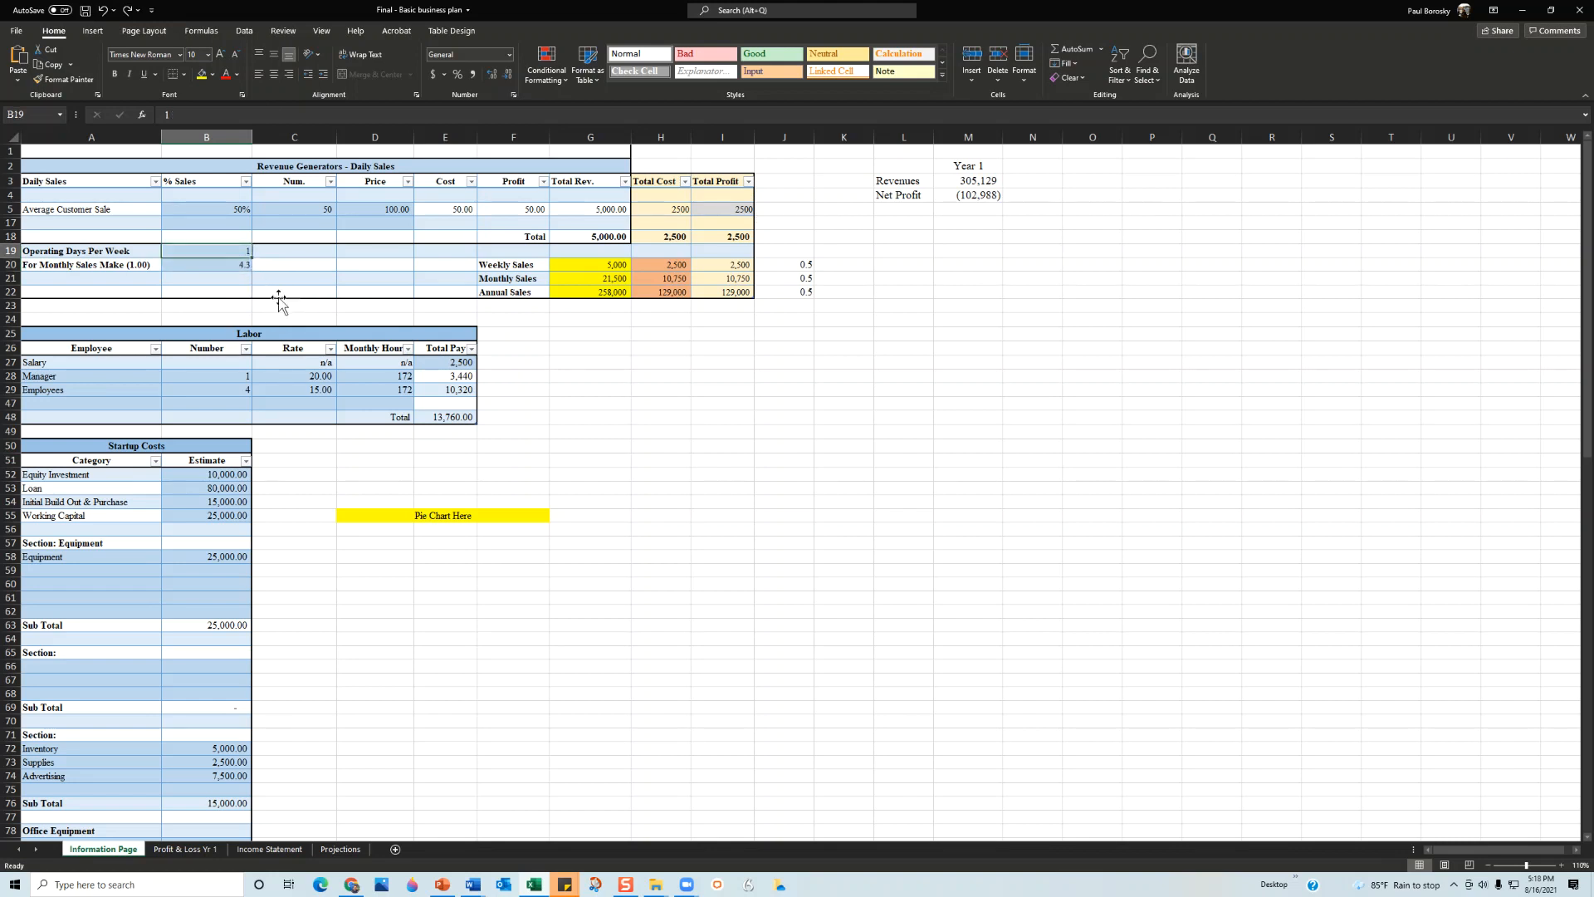
{"action": "type", "text": "5"}
{"action": "key", "text": "Return"}
{"action": "left_click", "coordinate": [226, 253]}
Set the Salary row's Total Pay in the Labor table to 5,000.
{"action": "scroll", "coordinate": [269, 529], "scroll_direction": "down", "scroll_amount": 2}
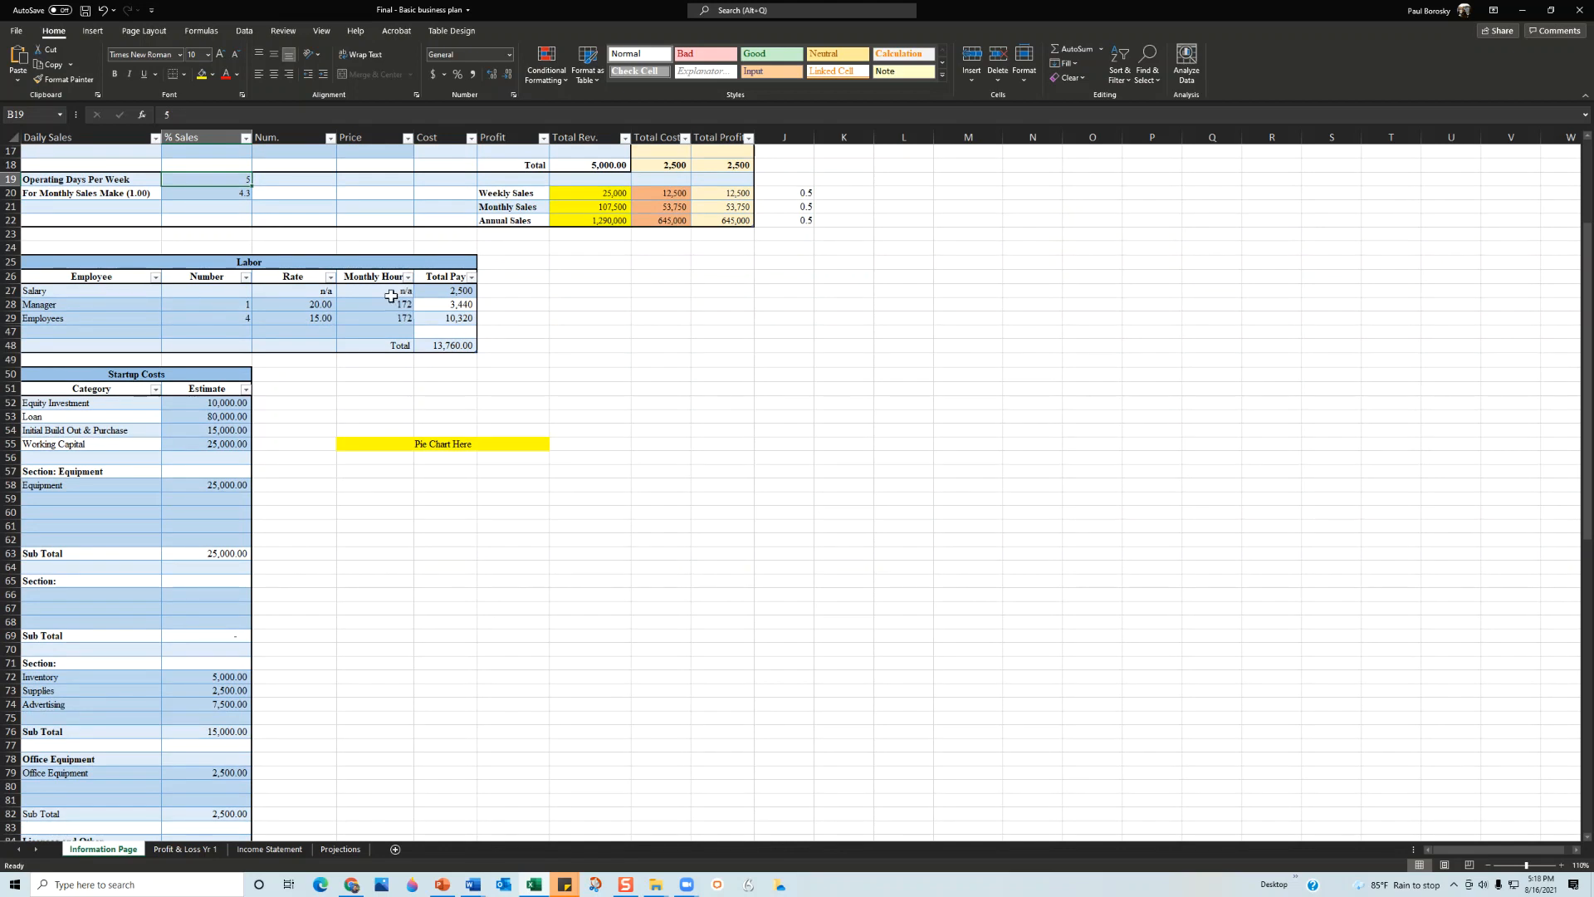
{"action": "left_click", "coordinate": [461, 290]}
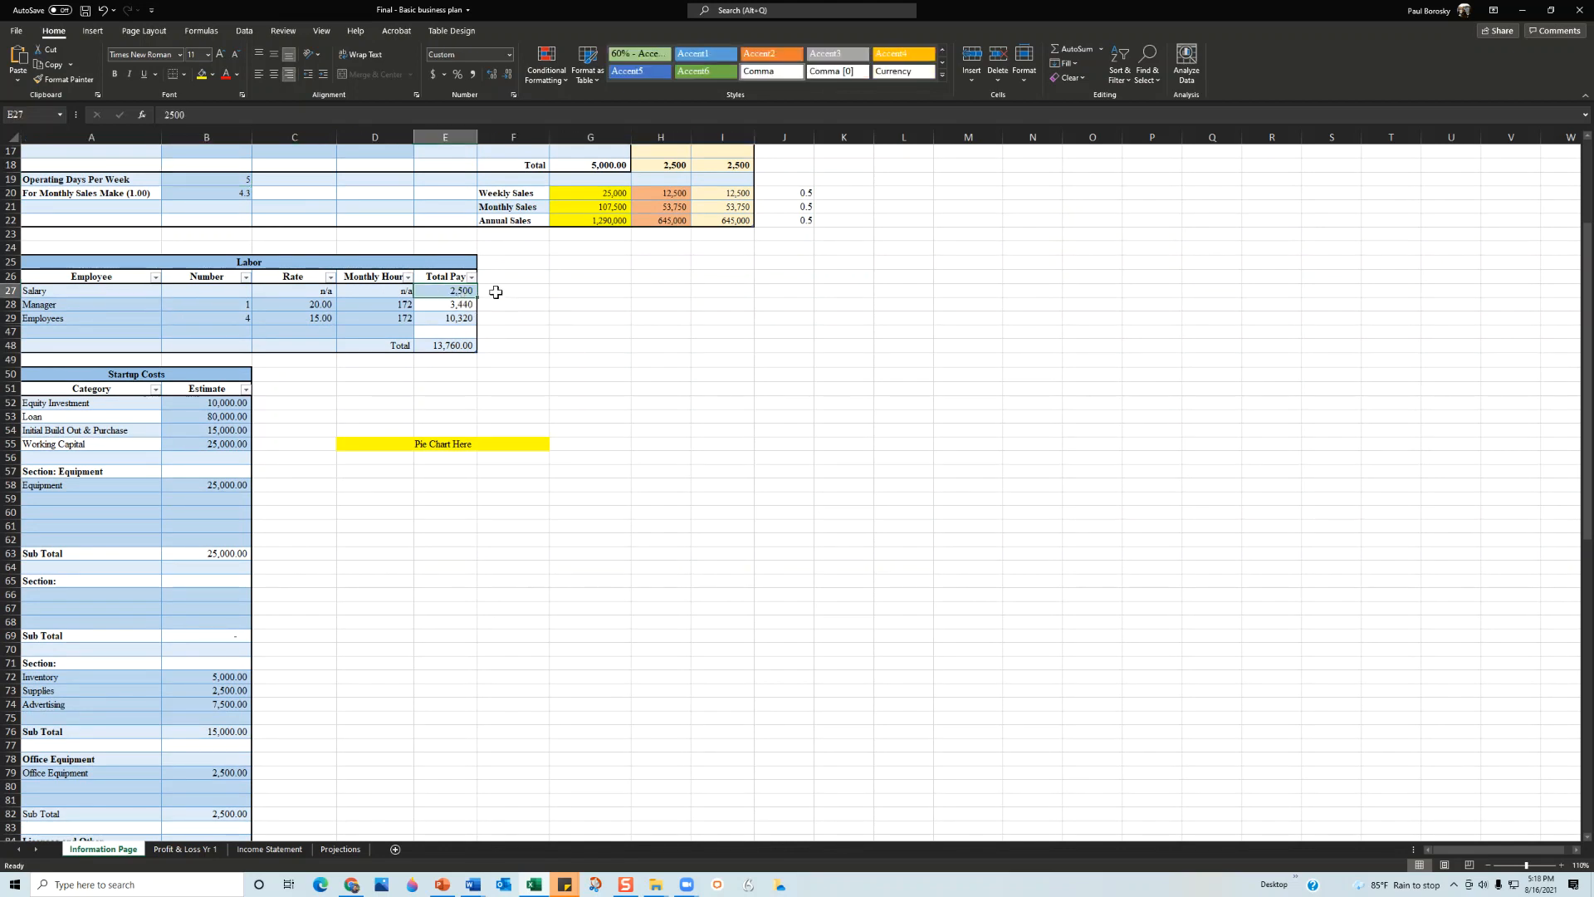
{"action": "type", "text": "500"}
{"action": "key", "text": "Return"}
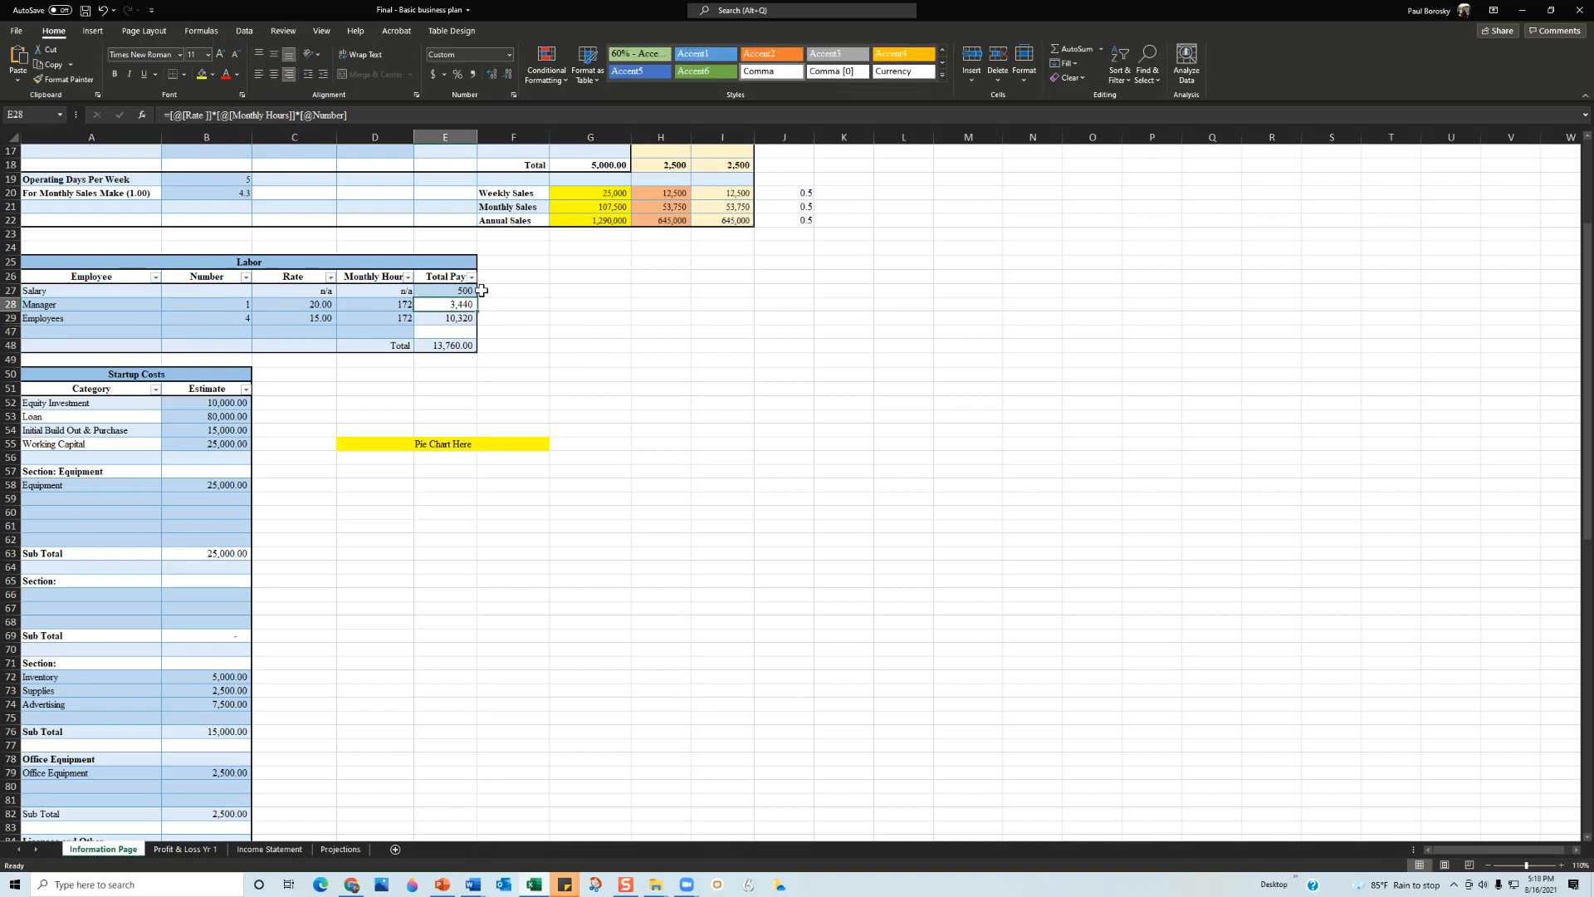
{"action": "key", "text": "Up"}
{"action": "key", "text": "Return"}
{"action": "scroll", "coordinate": [531, 407], "scroll_direction": "up", "scroll_amount": 2}
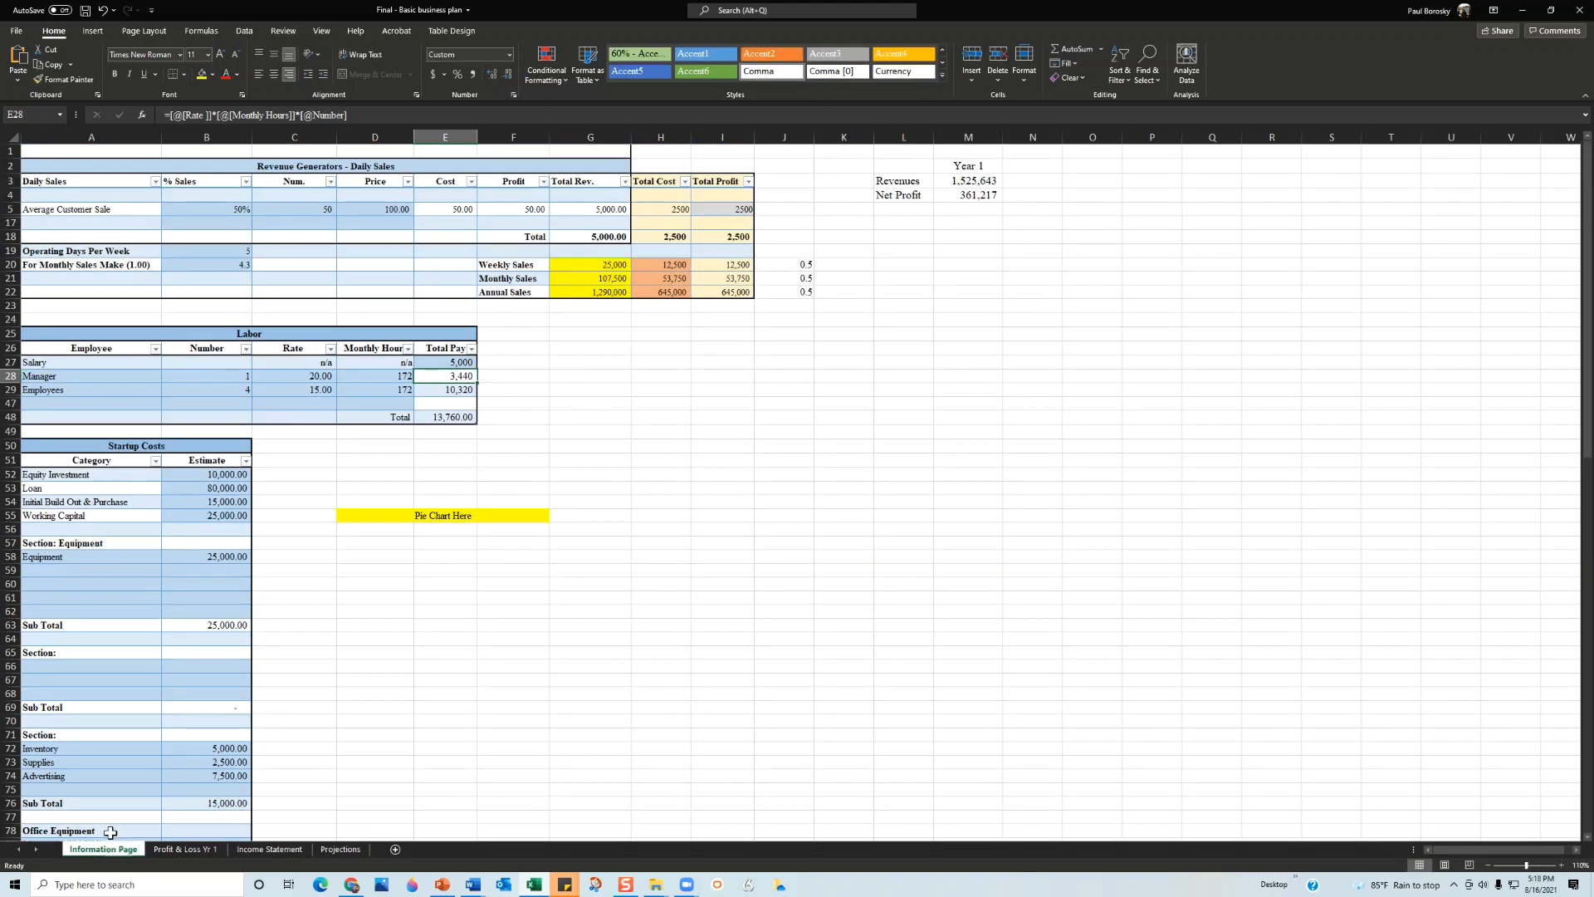
Check the salary expense on the Profit & Loss Yr 1 and Income Statement sheets, and return to the Information Page.
{"action": "left_click", "coordinate": [187, 848]}
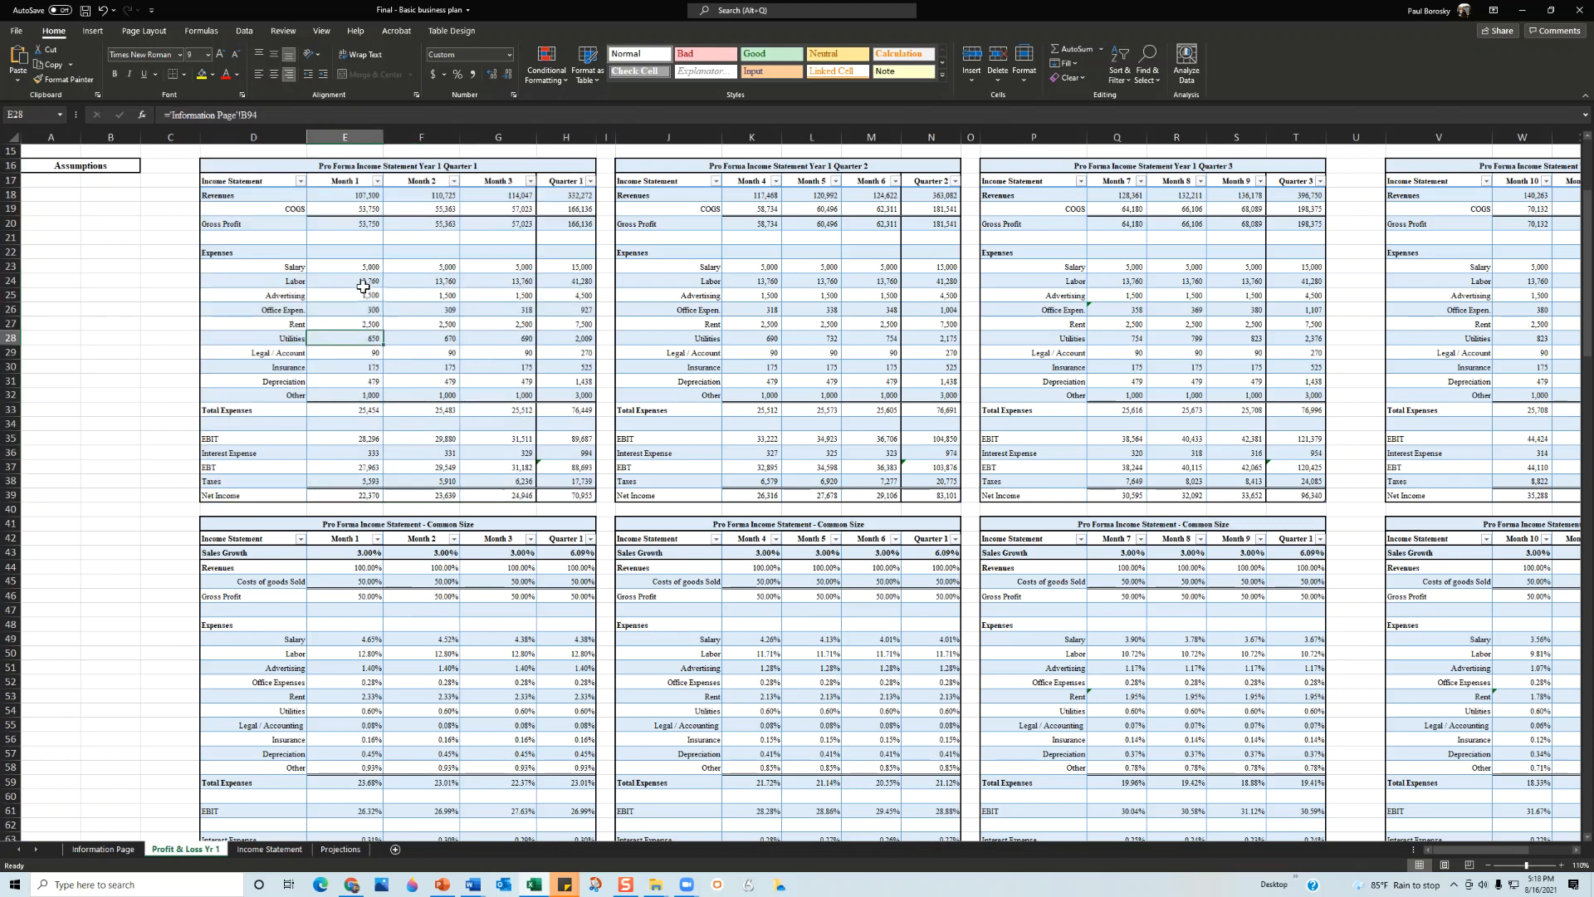
{"action": "left_click", "coordinate": [366, 269]}
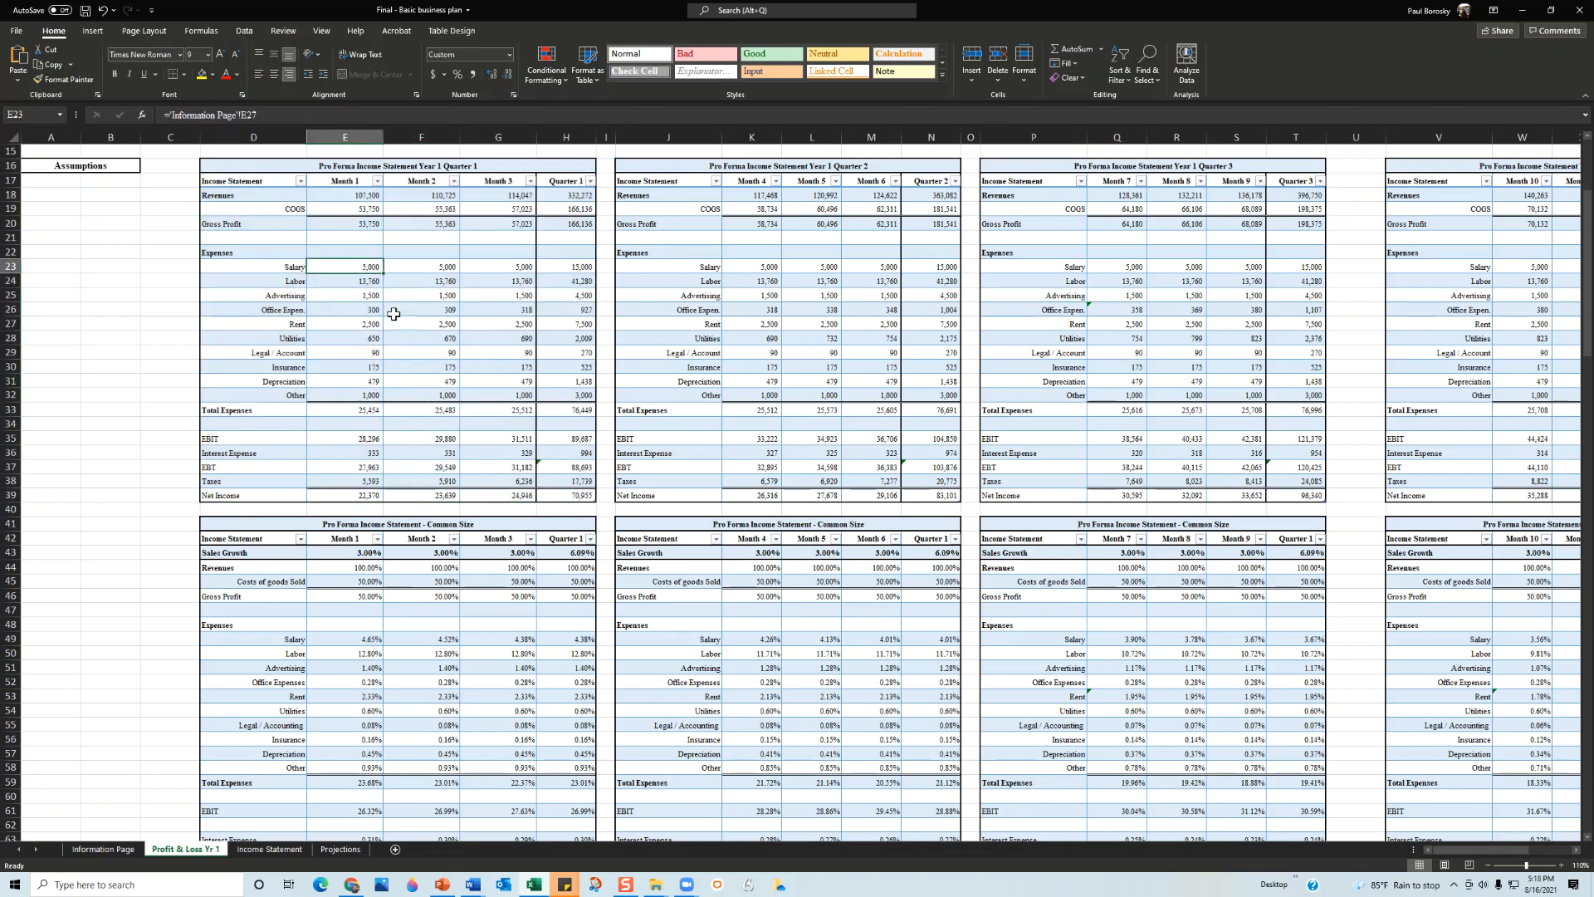
{"action": "left_click", "coordinate": [269, 848]}
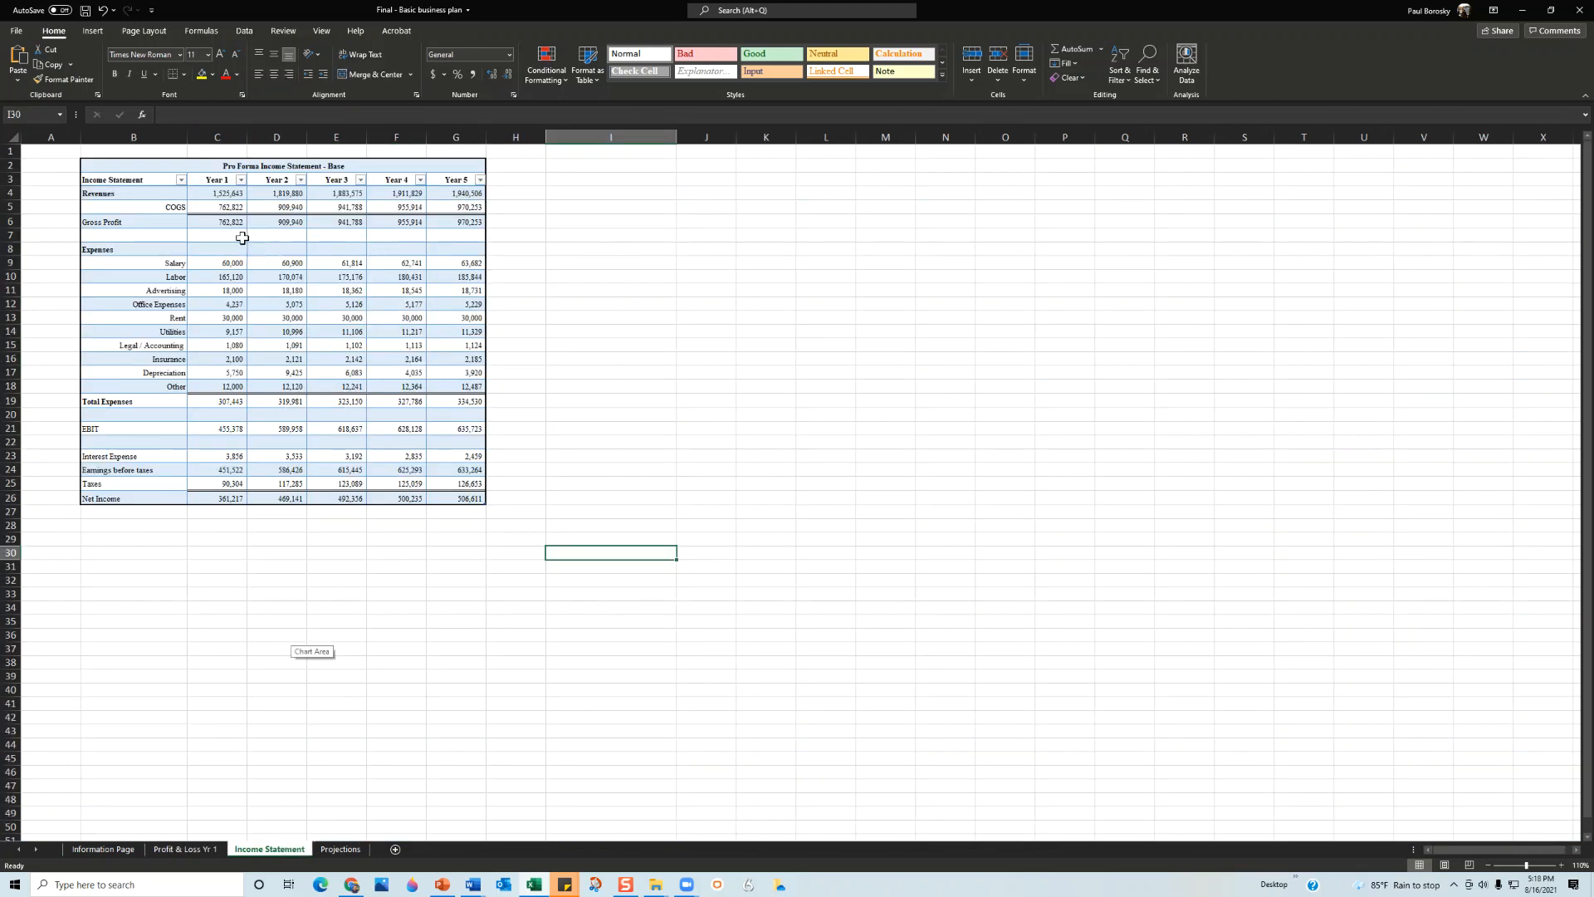
{"action": "left_click", "coordinate": [222, 265]}
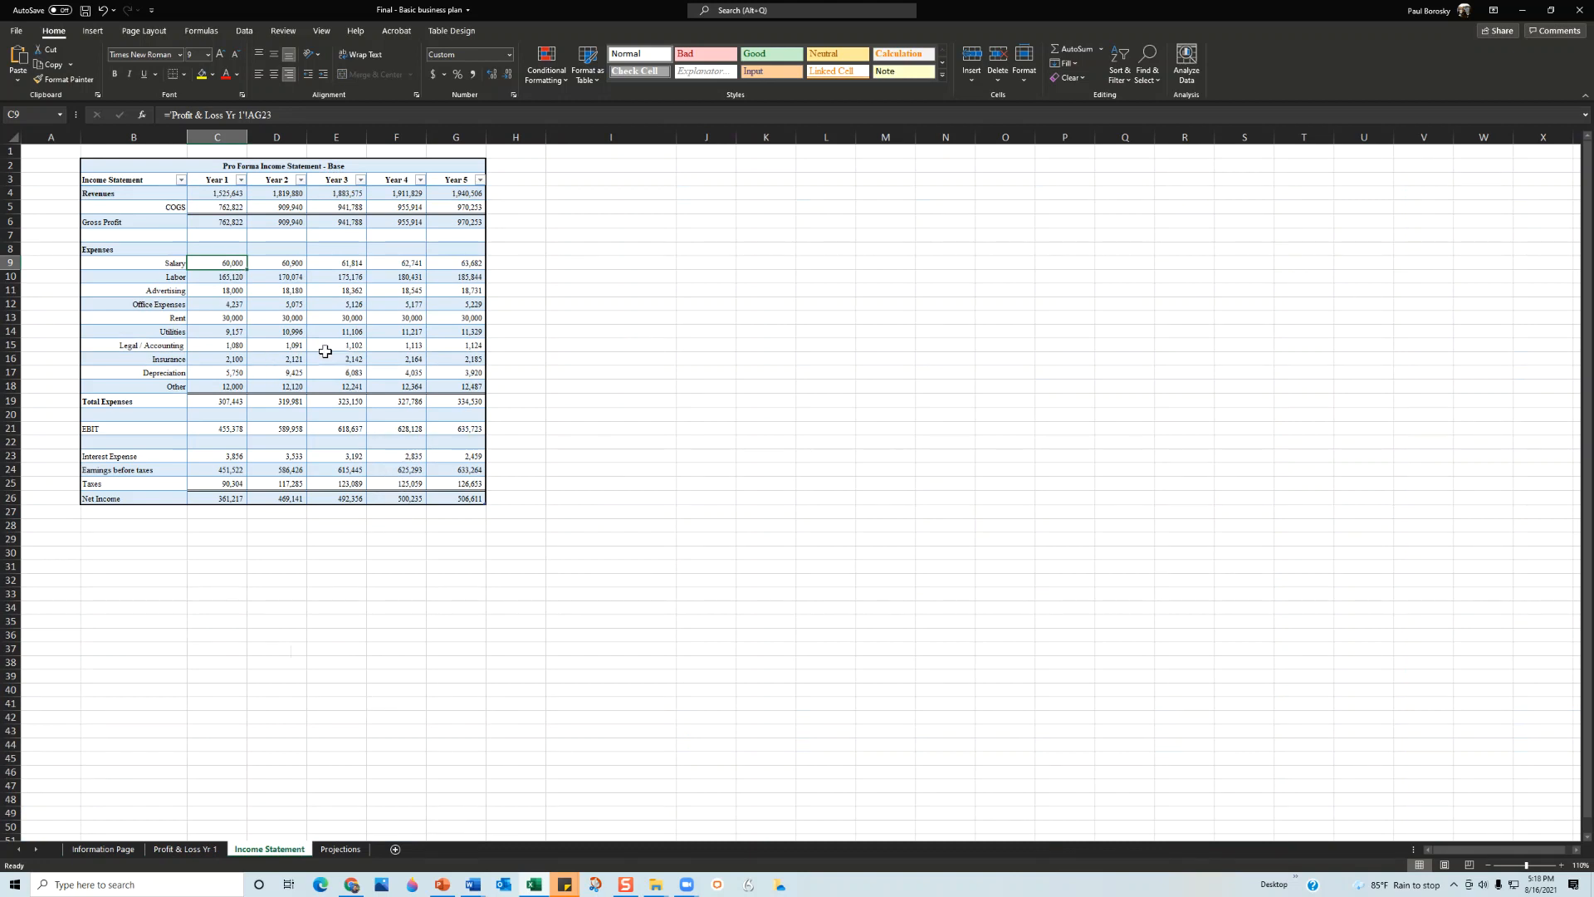
{"action": "left_click", "coordinate": [104, 849]}
{"action": "left_click", "coordinate": [374, 502]}
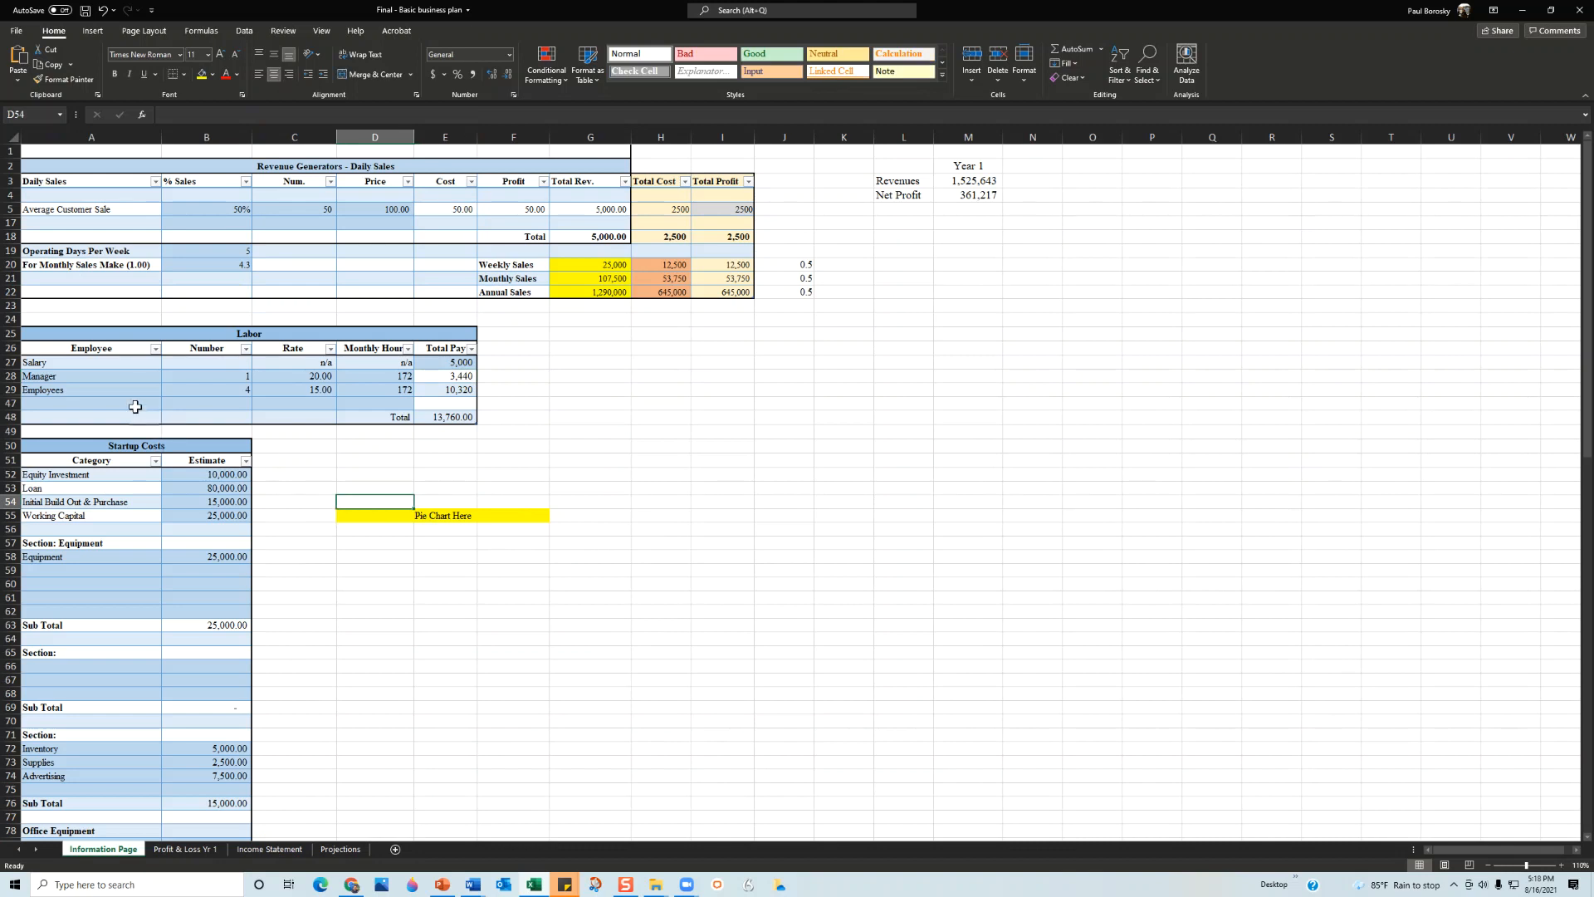
Set the number of managers to 2 and the number of employees to 6 in the Labor table.
{"action": "left_click", "coordinate": [113, 365]}
{"action": "left_click", "coordinate": [124, 377]}
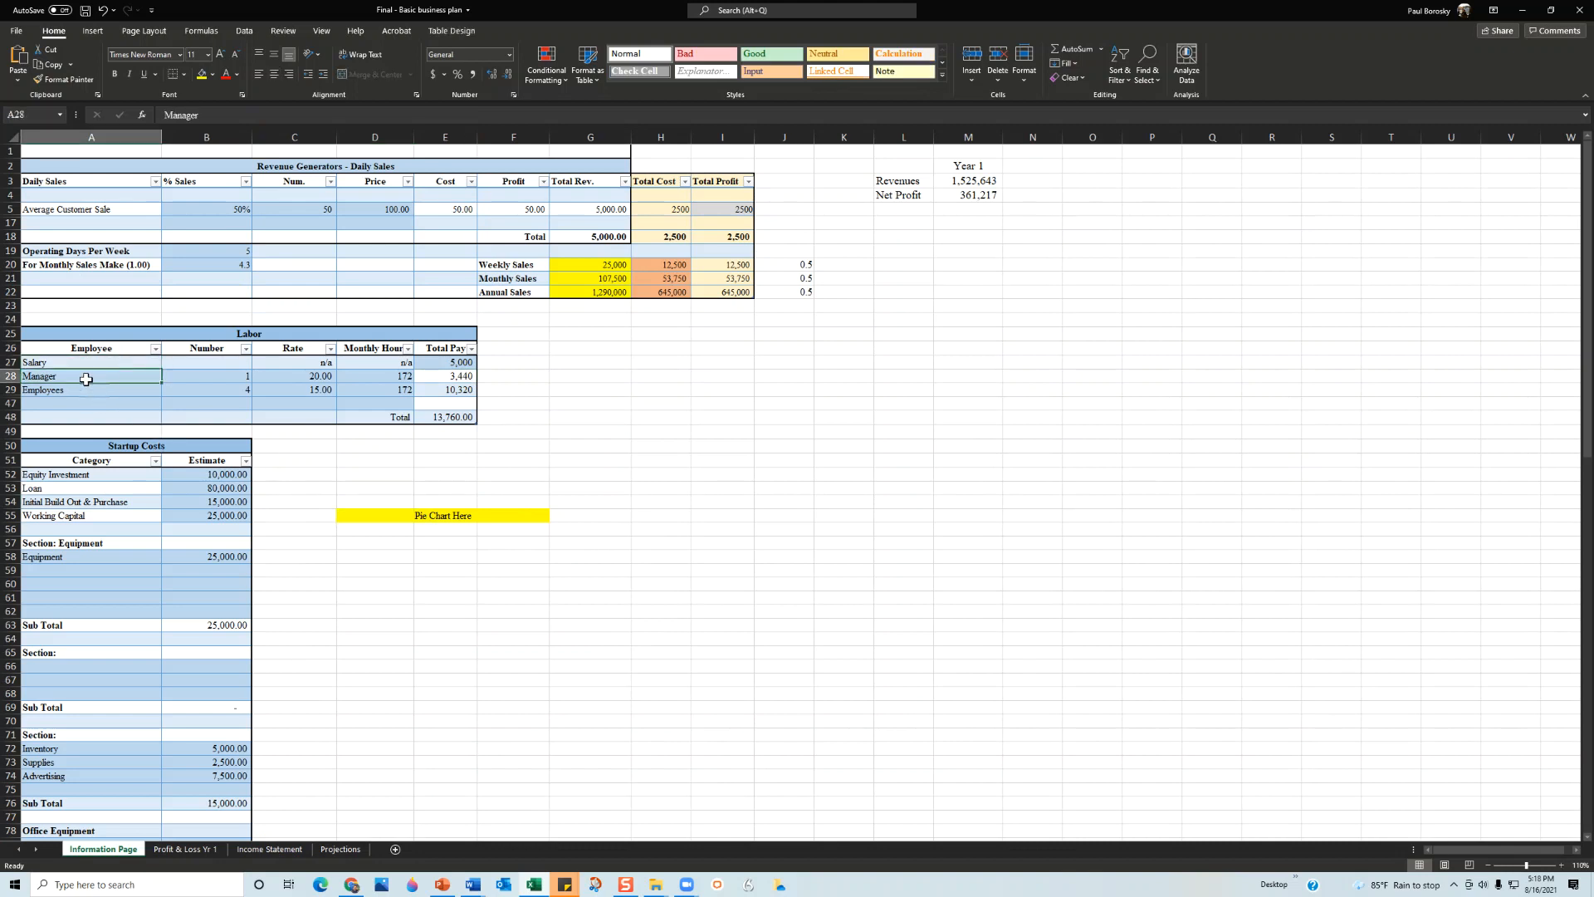
{"action": "left_click", "coordinate": [191, 380]}
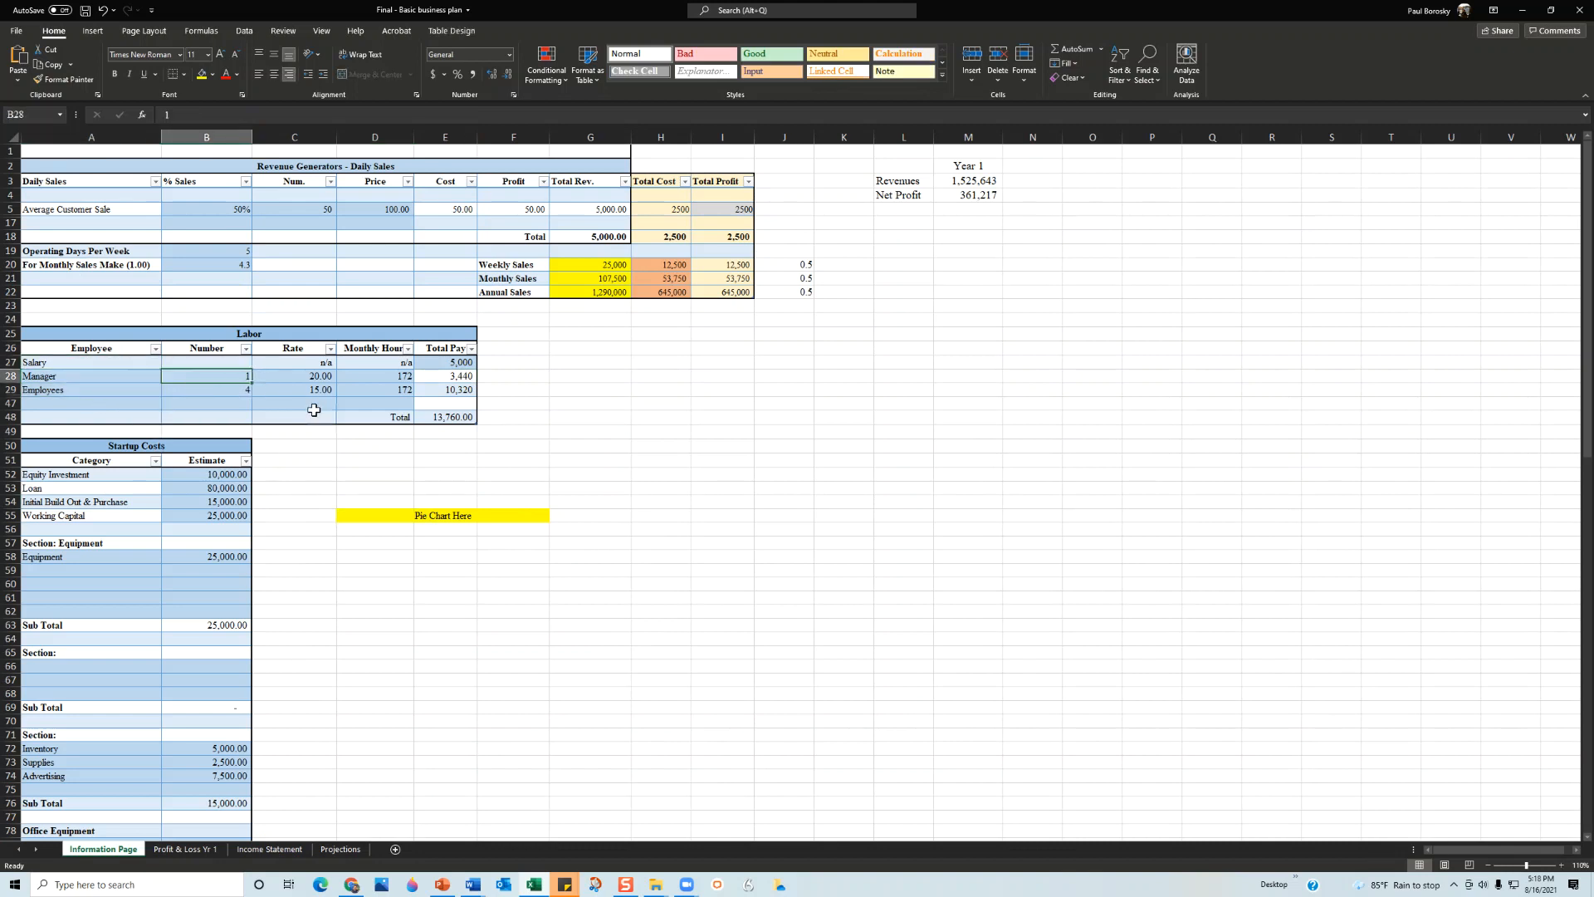
{"action": "type", "text": "2"}
{"action": "key", "text": "Return"}
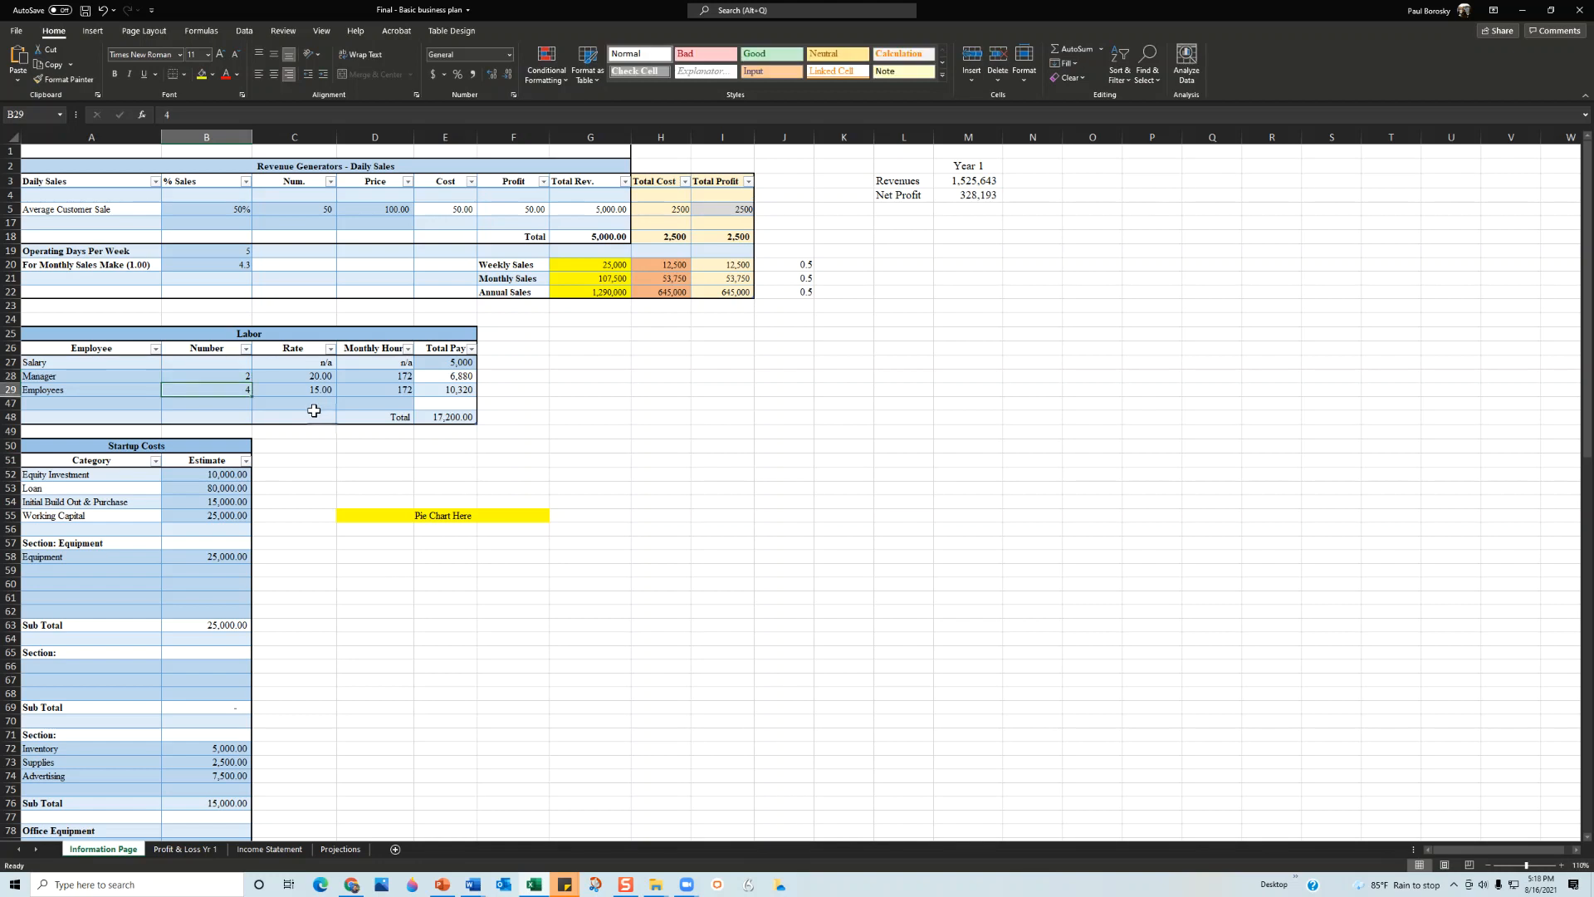
{"action": "key", "text": "BackSpace"}
{"action": "type", "text": "6"}
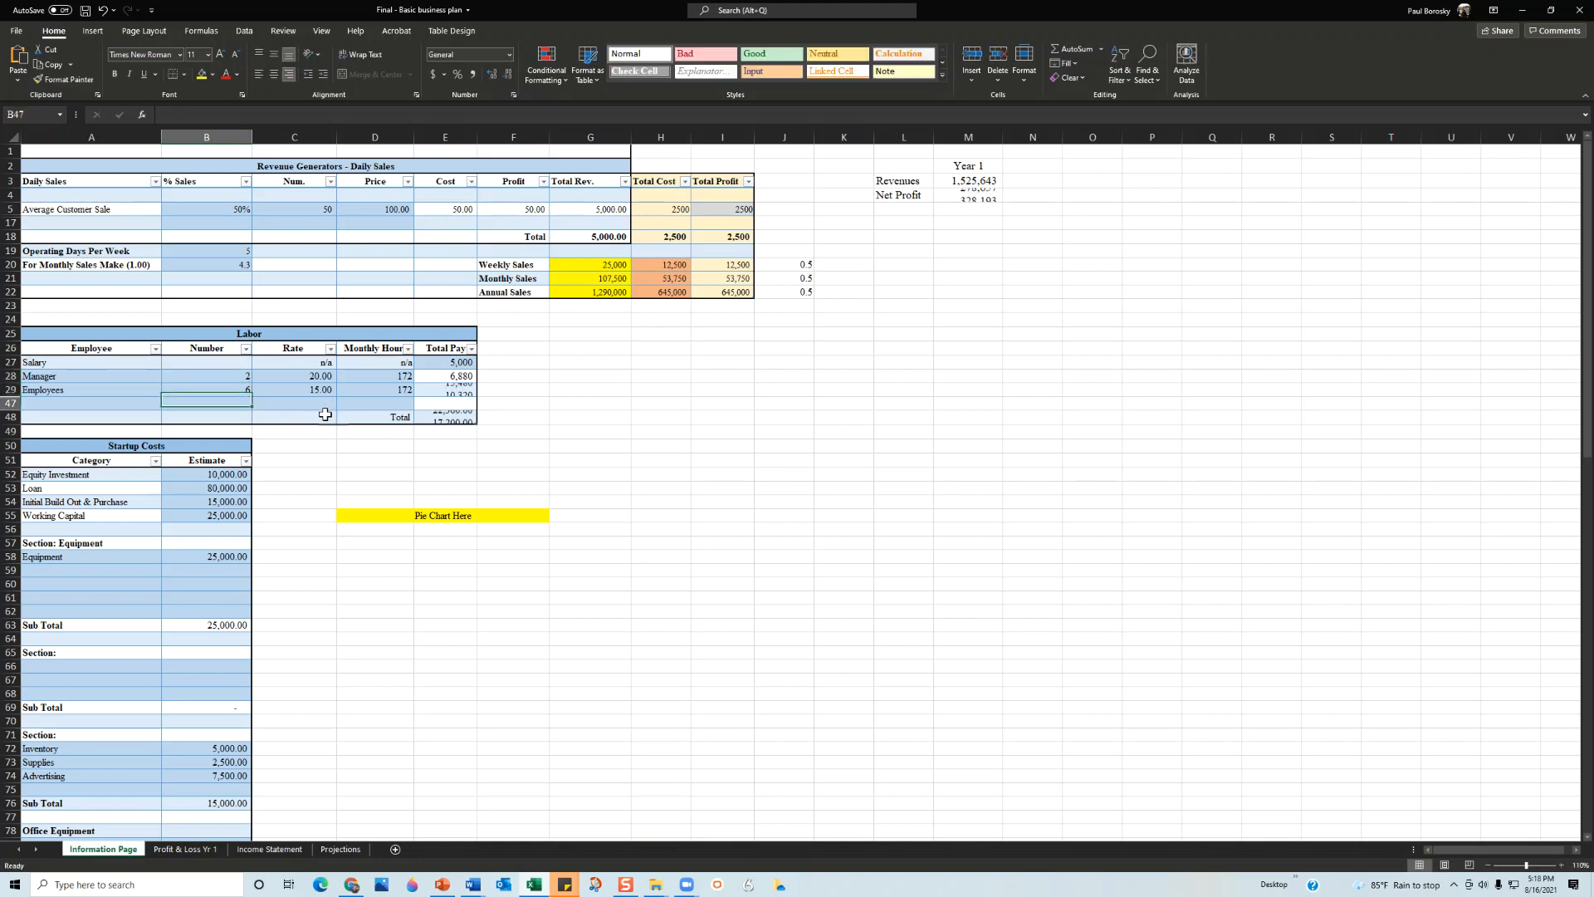
{"action": "key", "text": "Return"}
Set the Labor table's hourly rate to 25 for managers and 16 for employees.
{"action": "left_click", "coordinate": [328, 378]}
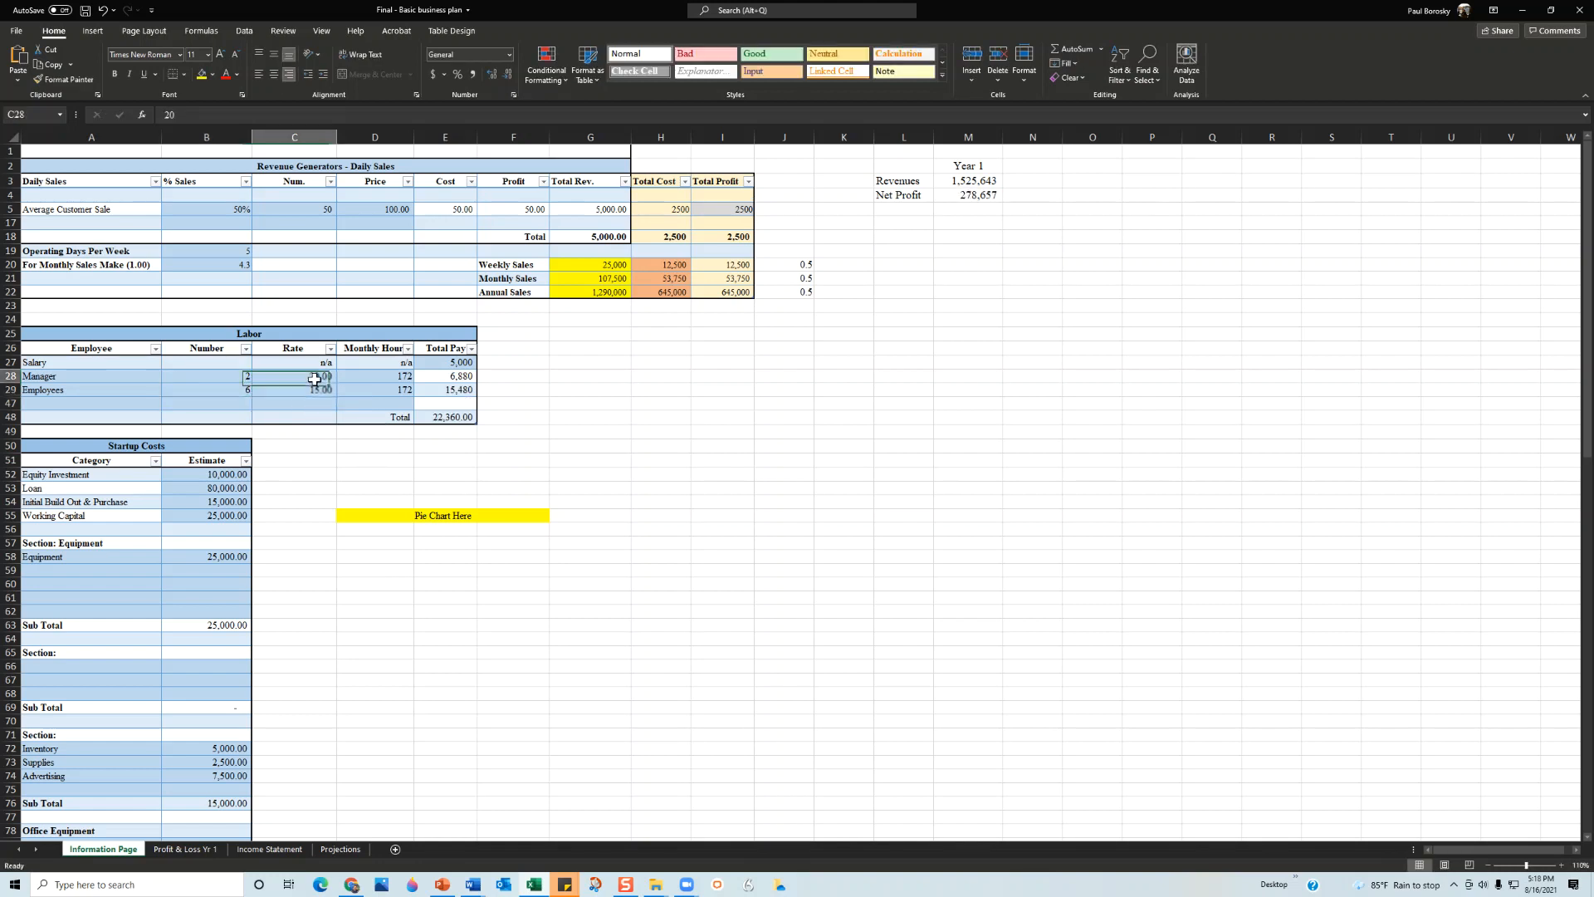
{"action": "type", "text": "2"}
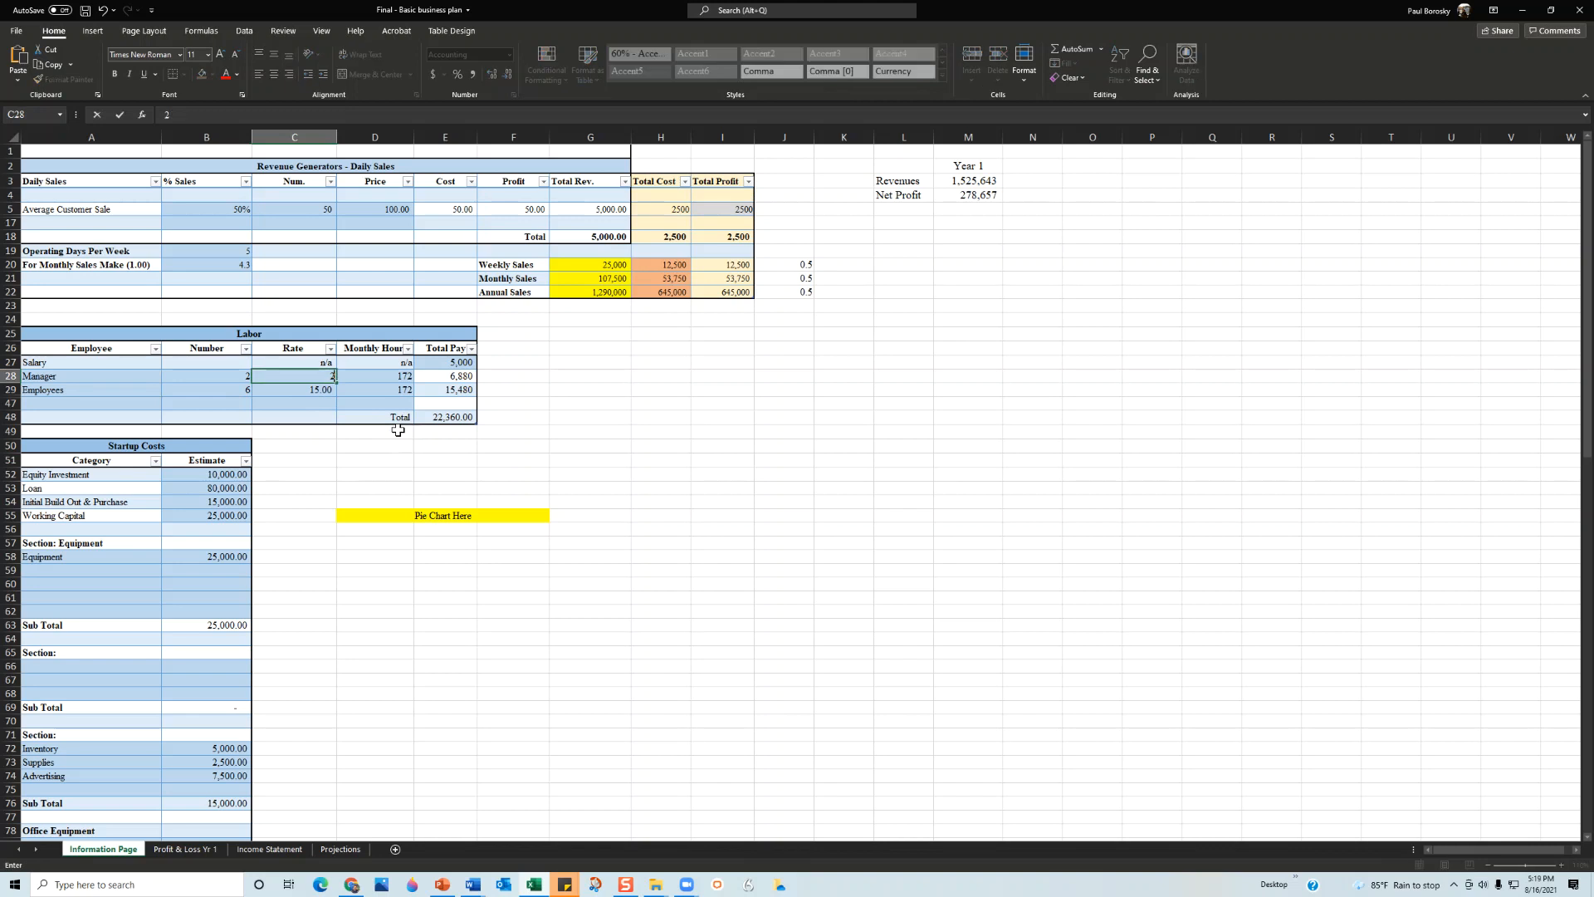
{"action": "type", "text": "5"}
{"action": "key", "text": "Return"}
{"action": "left_click", "coordinate": [330, 376]}
{"action": "left_click", "coordinate": [324, 391]}
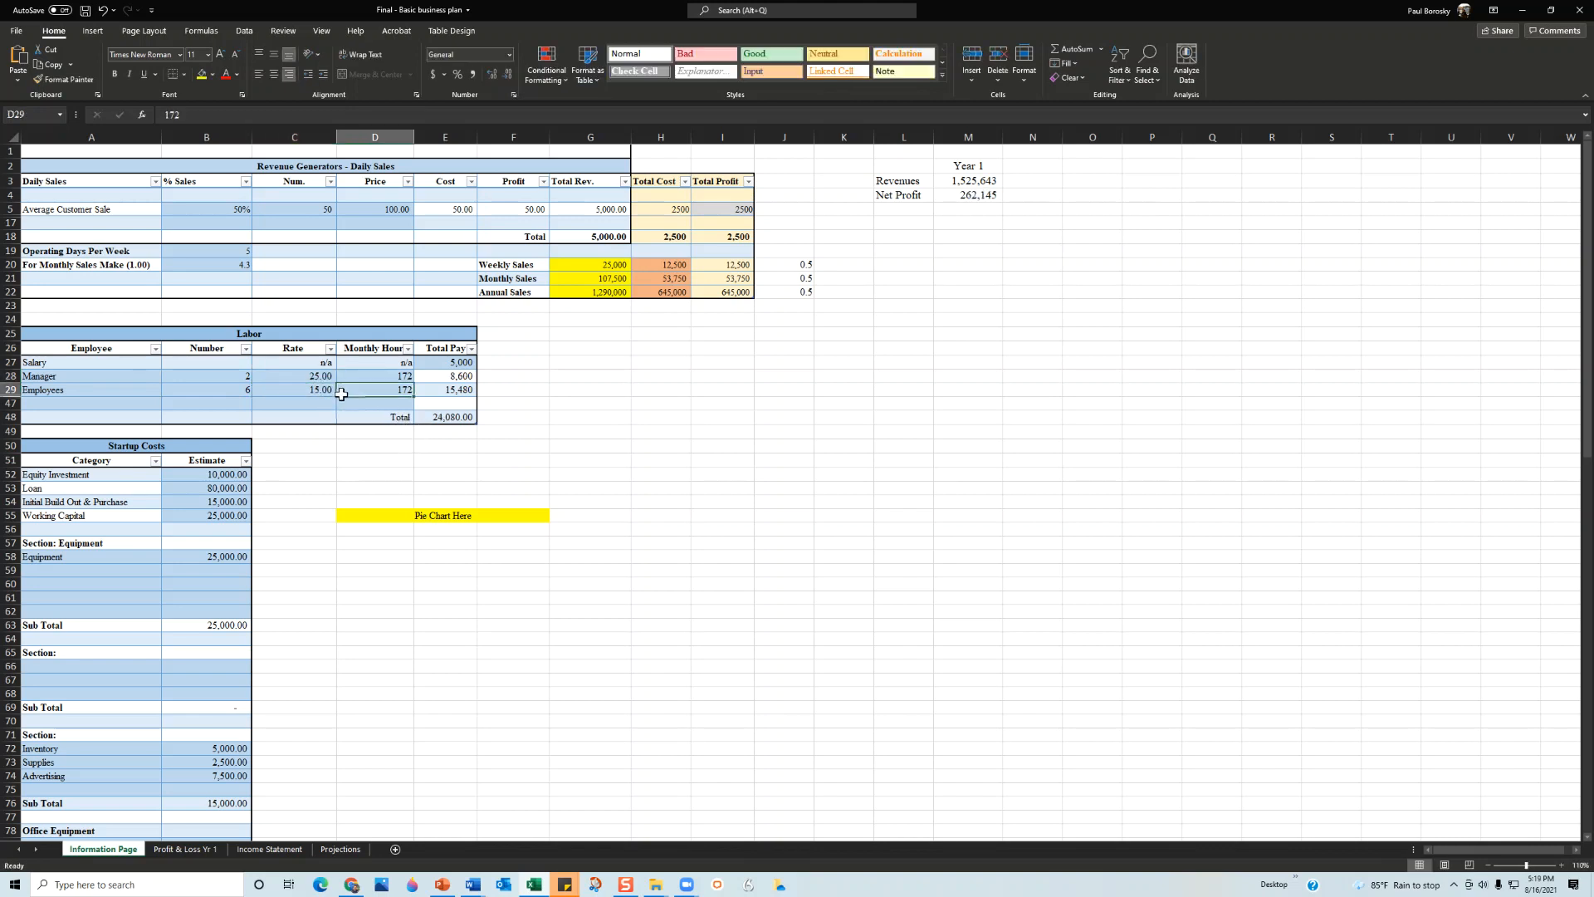
{"action": "type", "text": "16"}
{"action": "key", "text": "Return"}
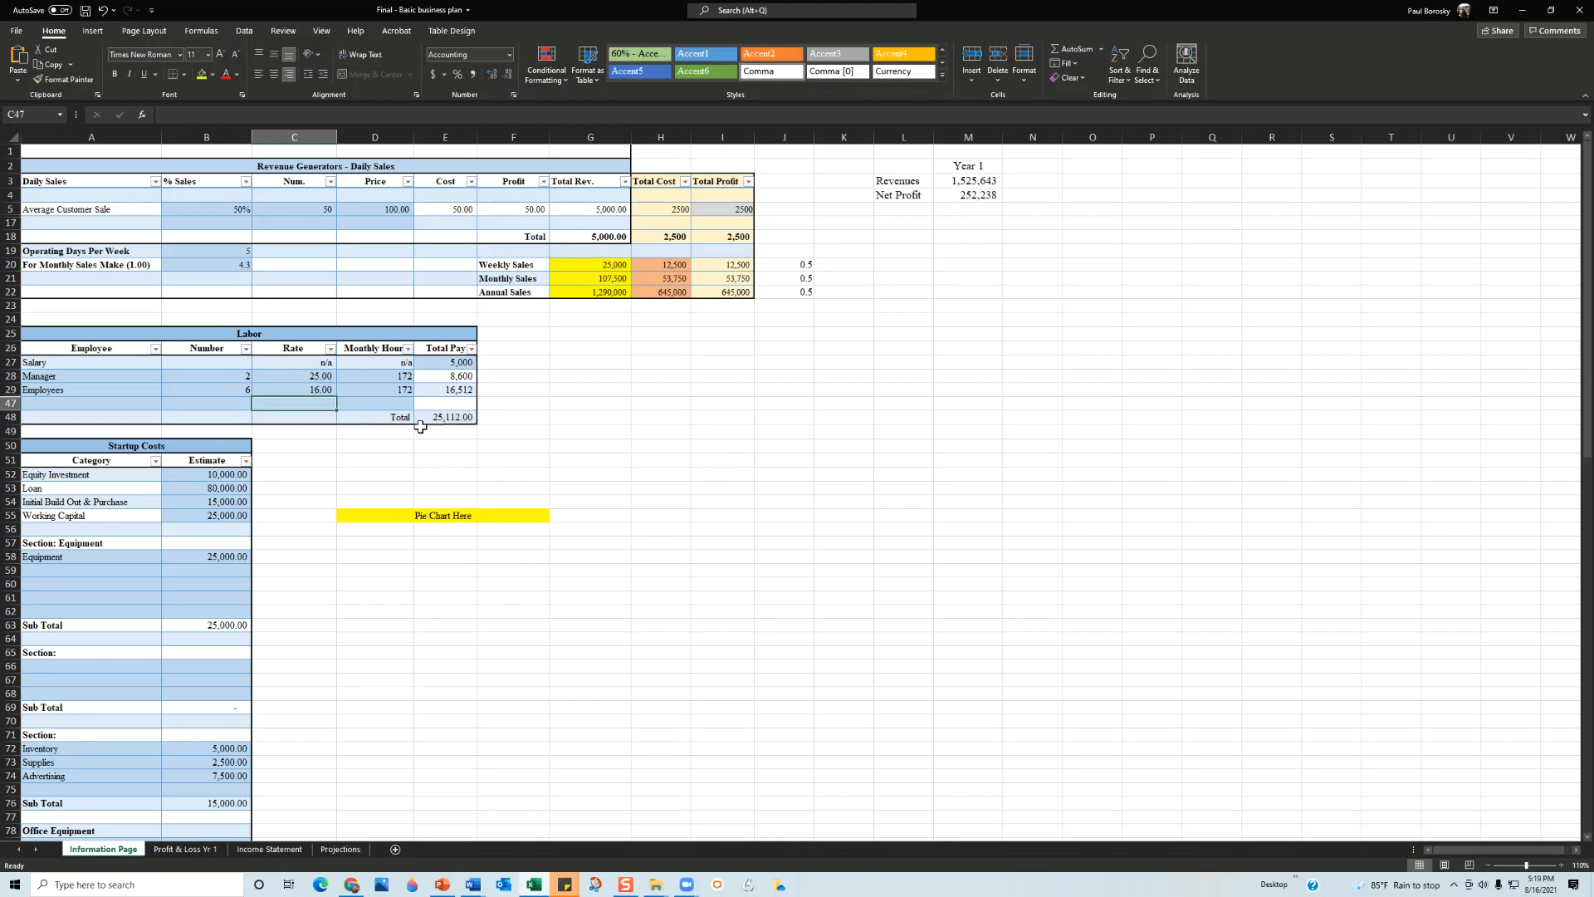
Calculate half of the Manager row's monthly hours with a formula in cell I28 that divides them by 2.
{"action": "left_click", "coordinate": [400, 376]}
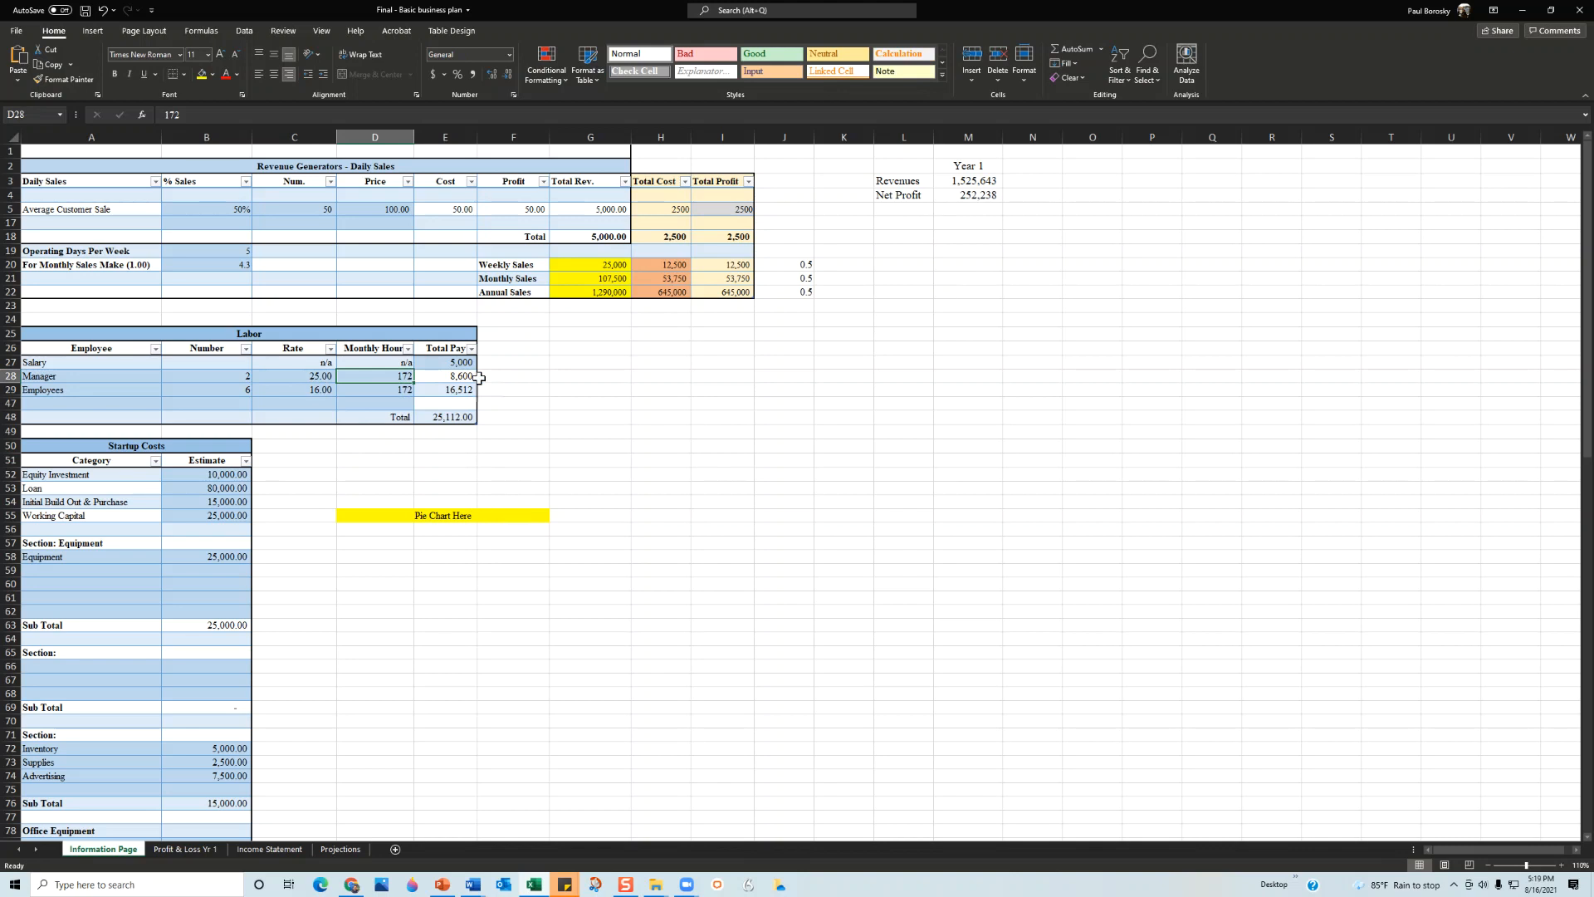
{"action": "left_click", "coordinate": [704, 379]}
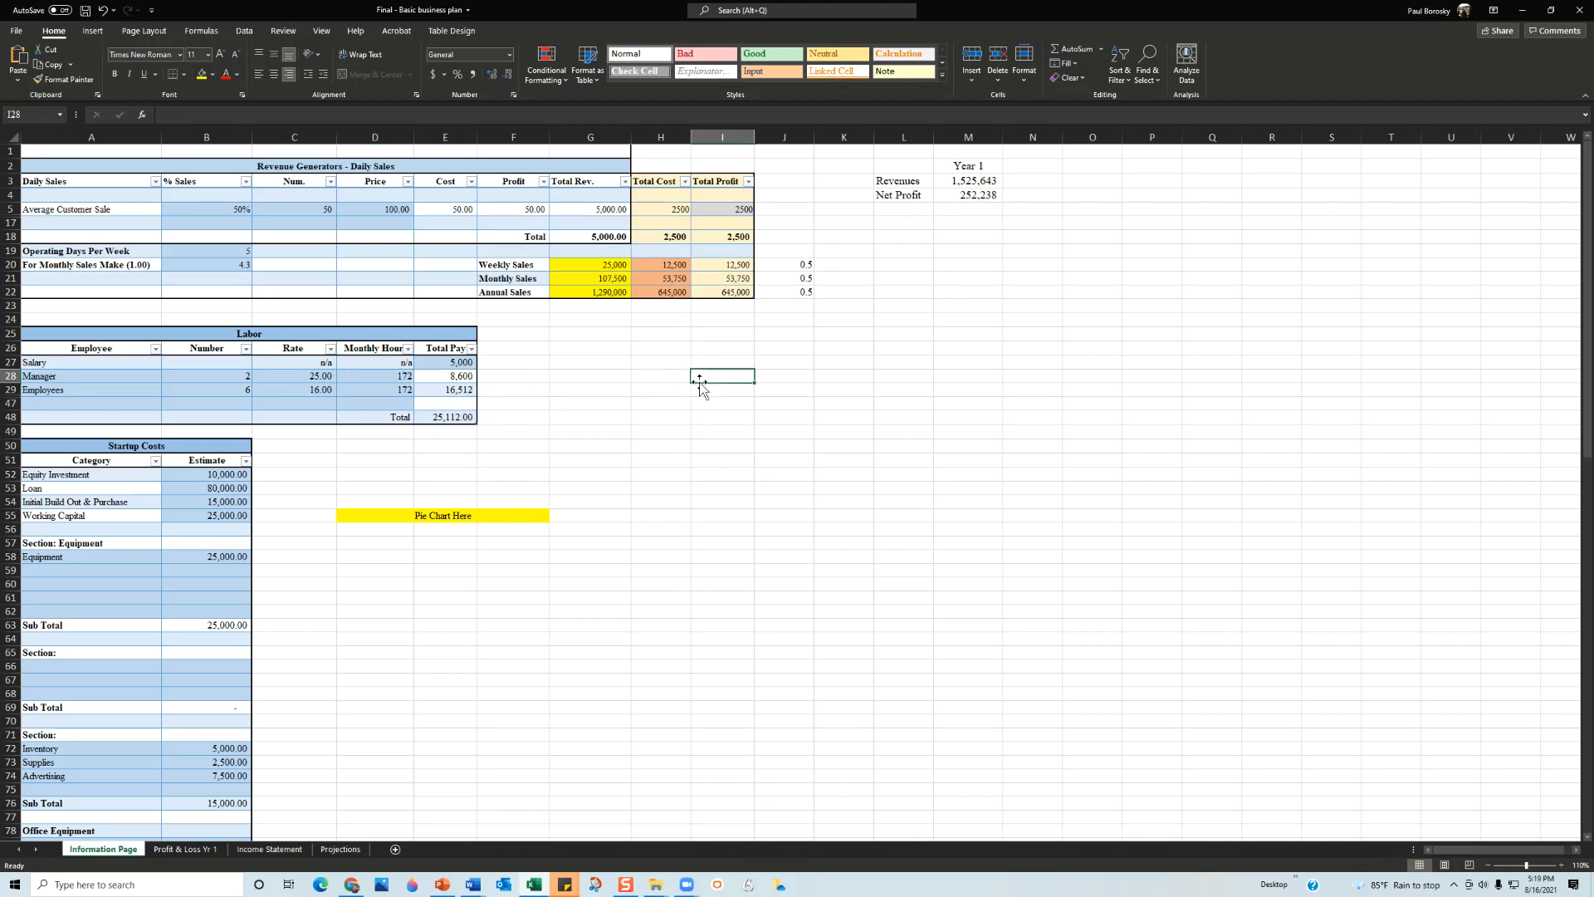
{"action": "type", "text": "="}
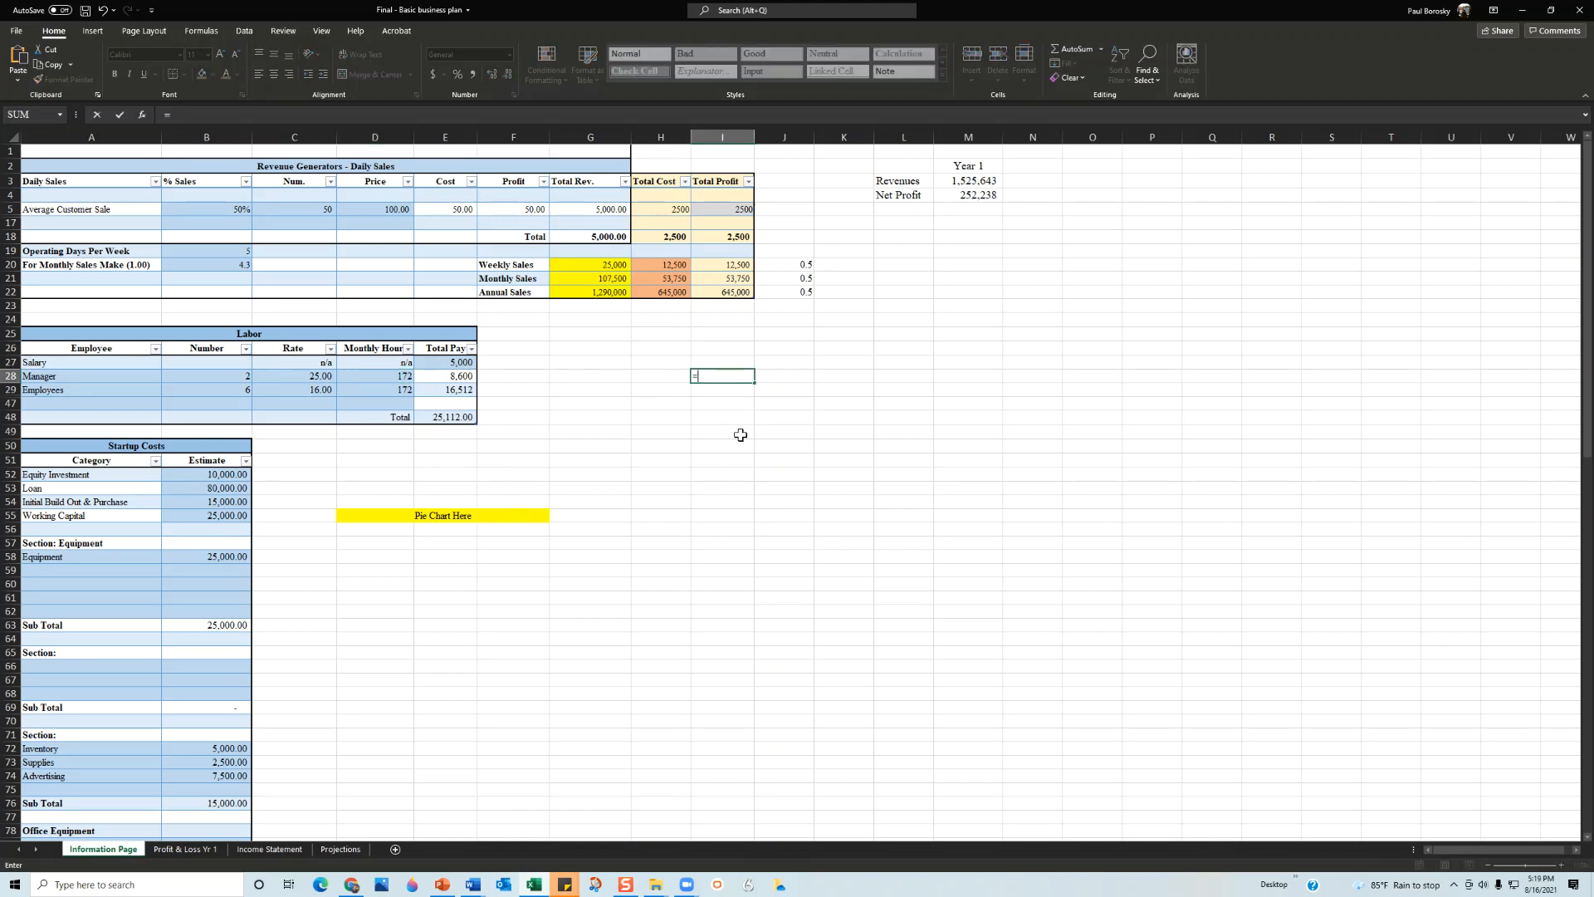
{"action": "left_click", "coordinate": [394, 377]}
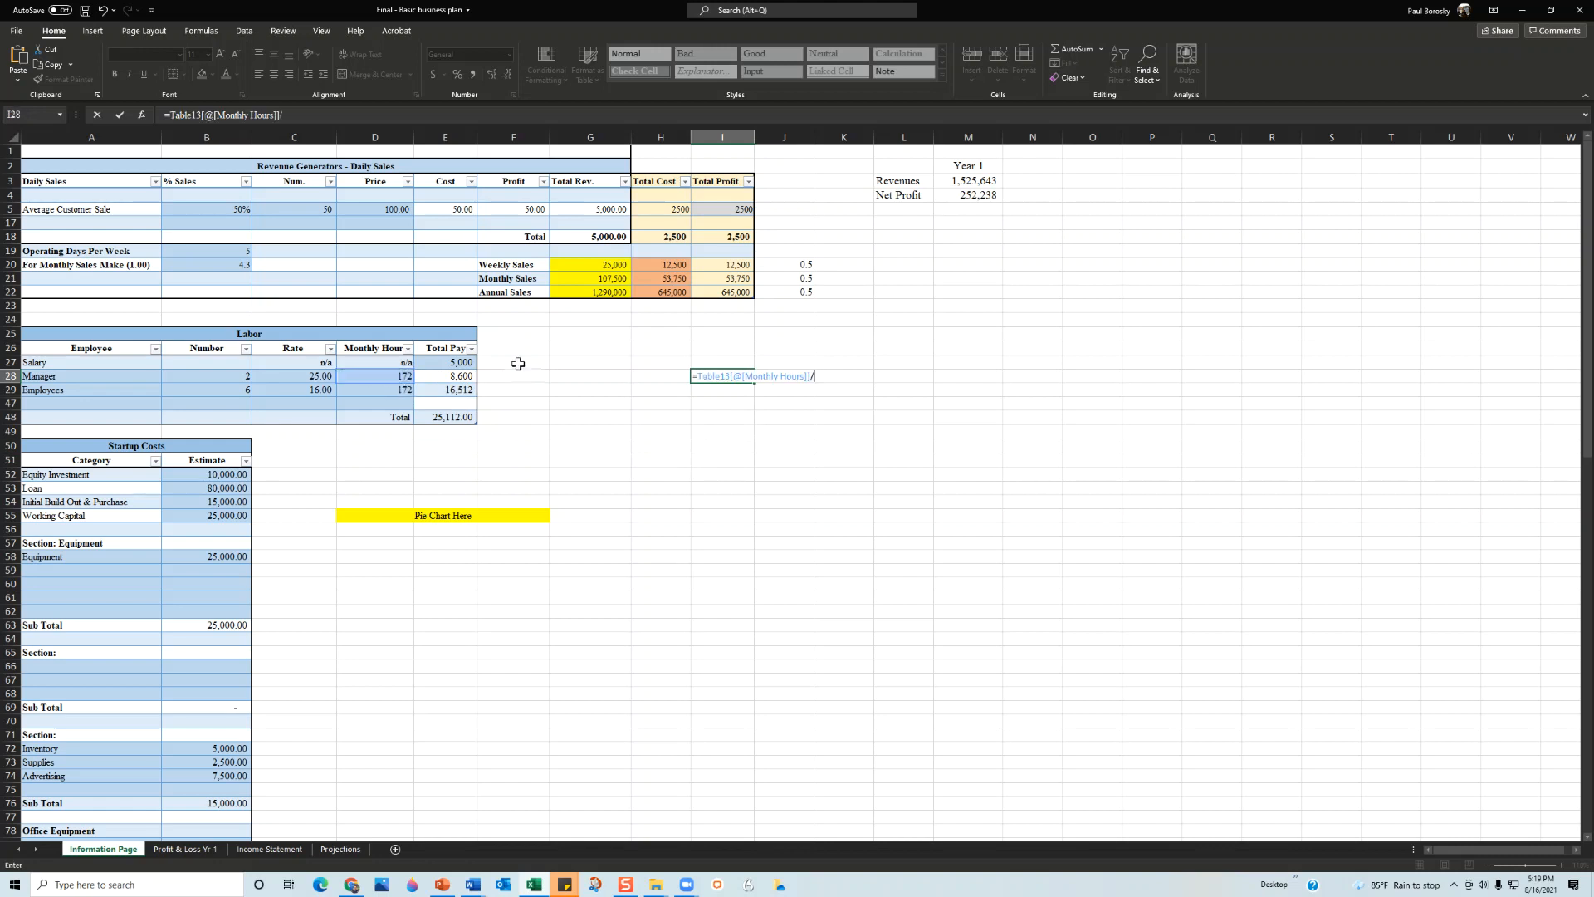
{"action": "type", "text": "/2"}
{"action": "key", "text": "Return"}
{"action": "left_click", "coordinate": [388, 378]}
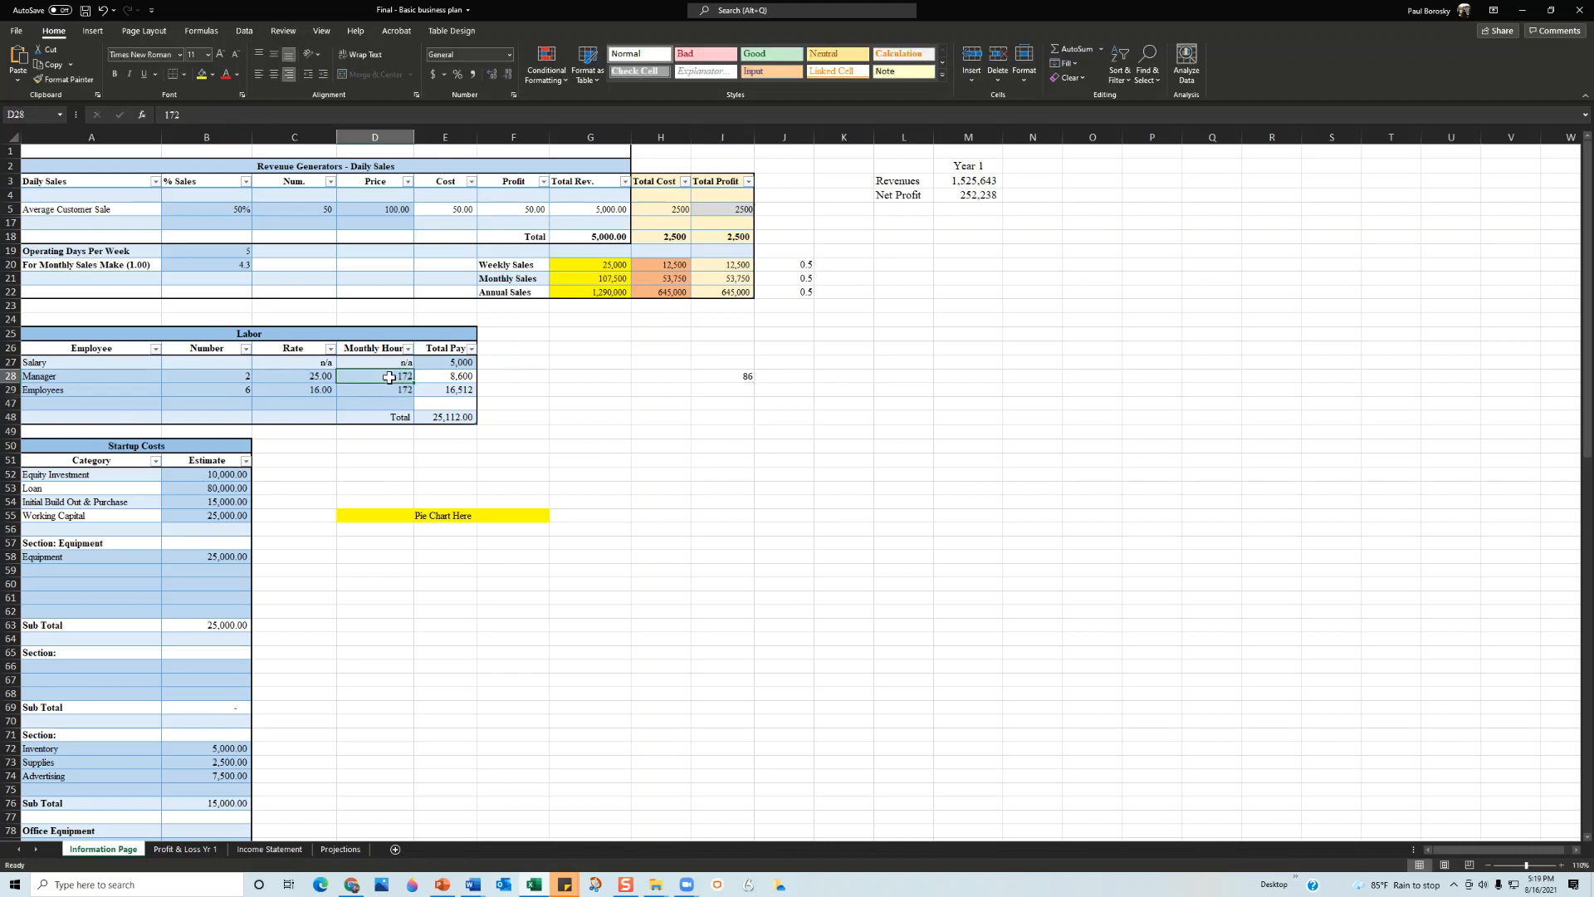
Set the monthly hours of the Employees row in the Labor table to 86.
{"action": "key", "text": "Down"}
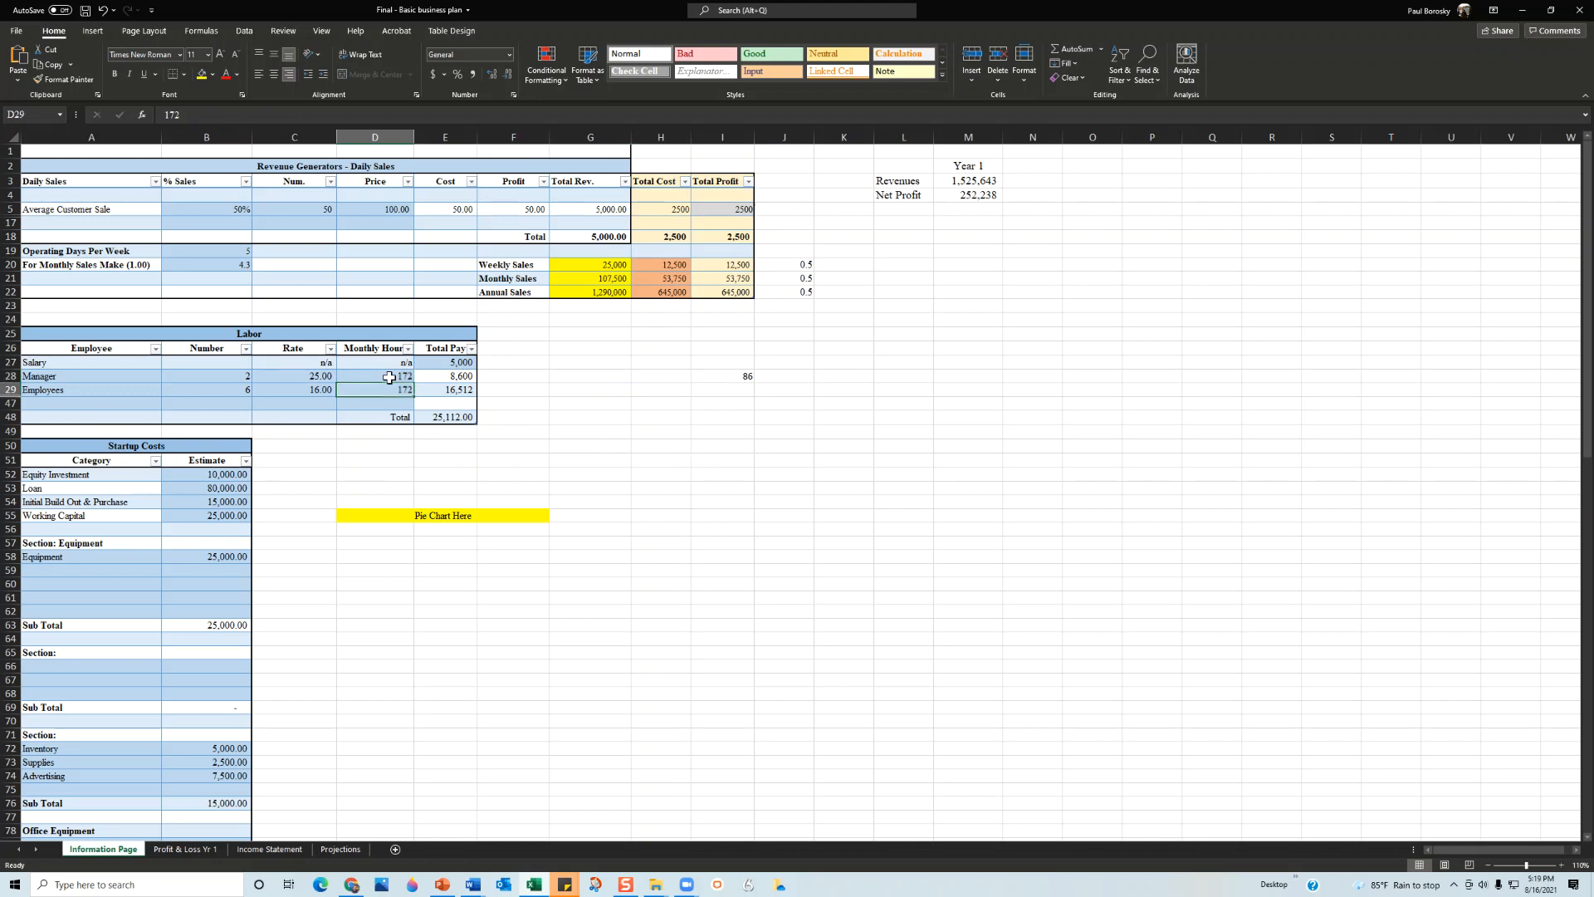
{"action": "type", "text": "86"}
{"action": "key", "text": "Return"}
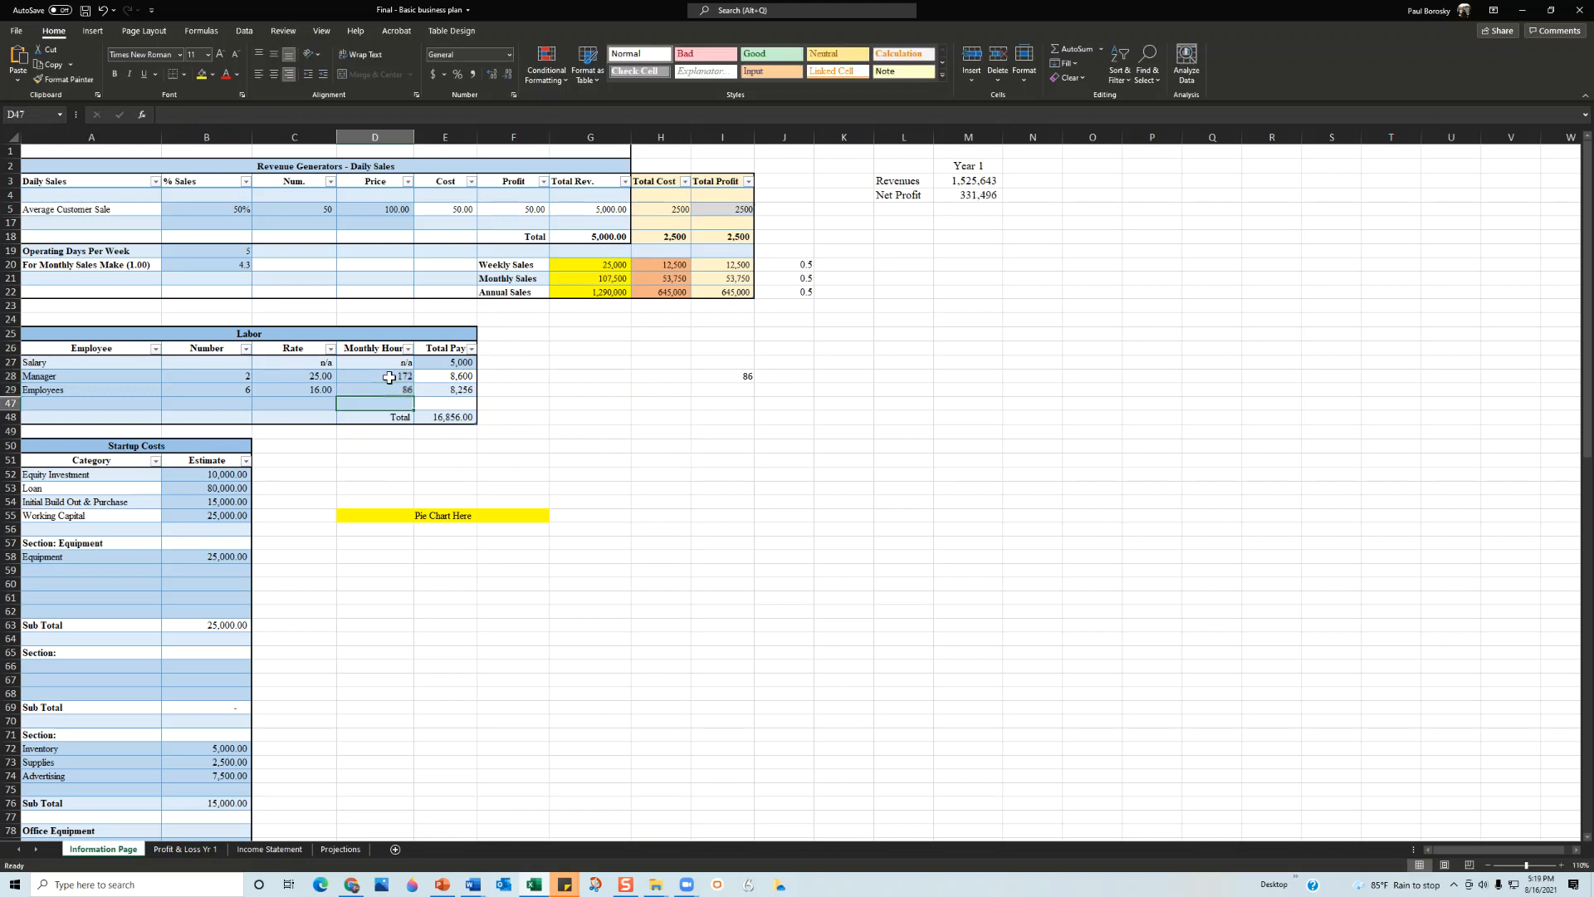
{"action": "left_click", "coordinate": [400, 390]}
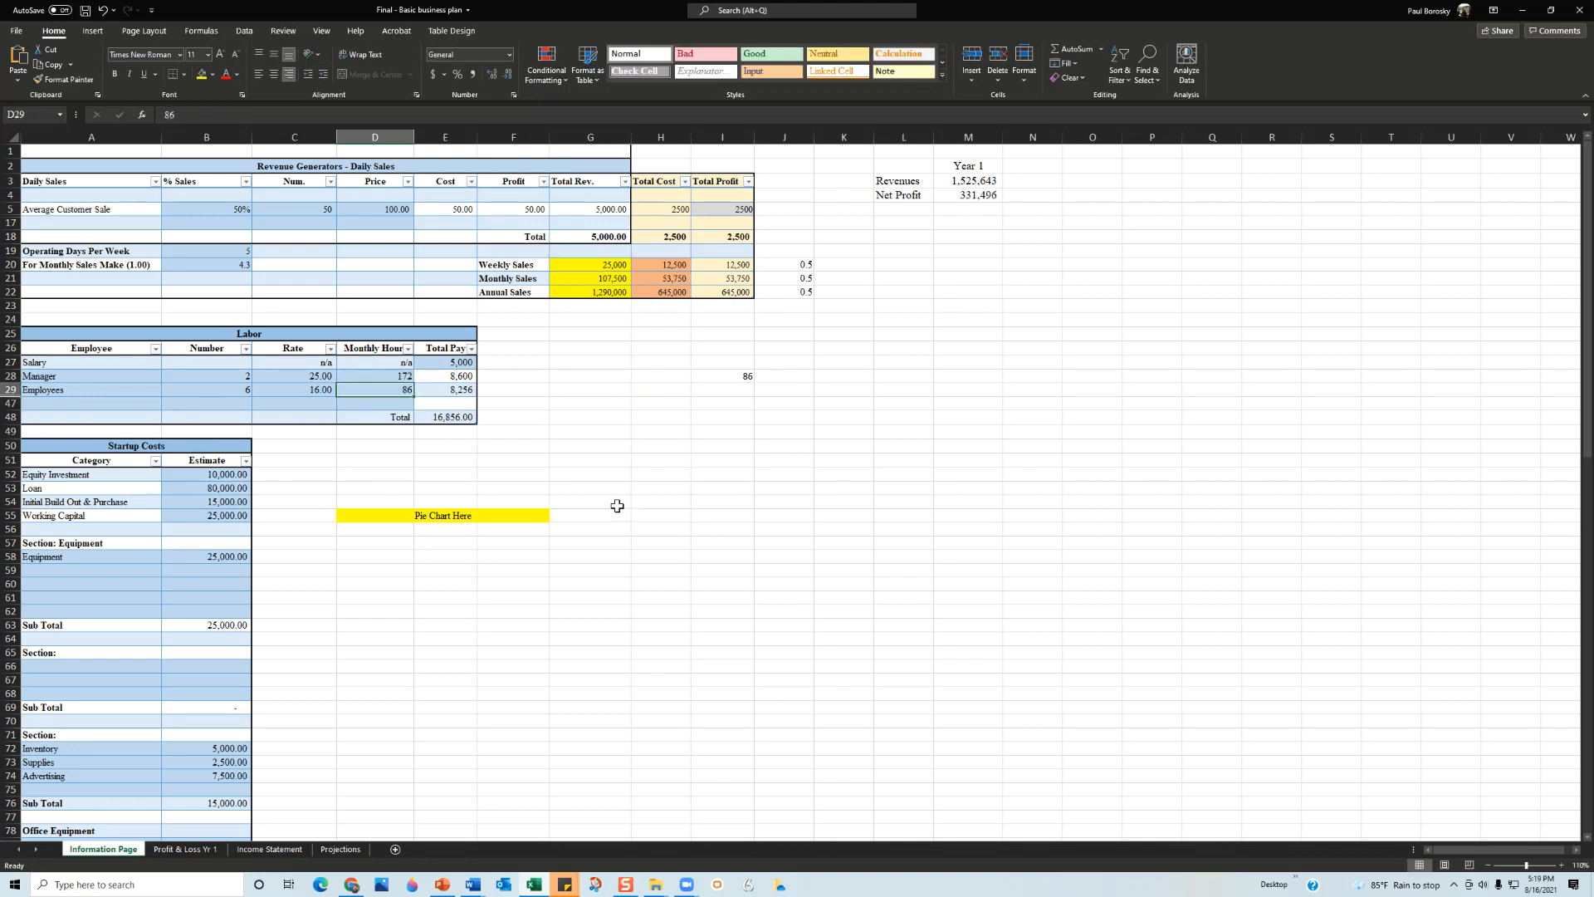
Set the Loan estimate in the Startup Costs table to 100,000.
{"action": "scroll", "coordinate": [204, 511], "scroll_direction": "down", "scroll_amount": 4}
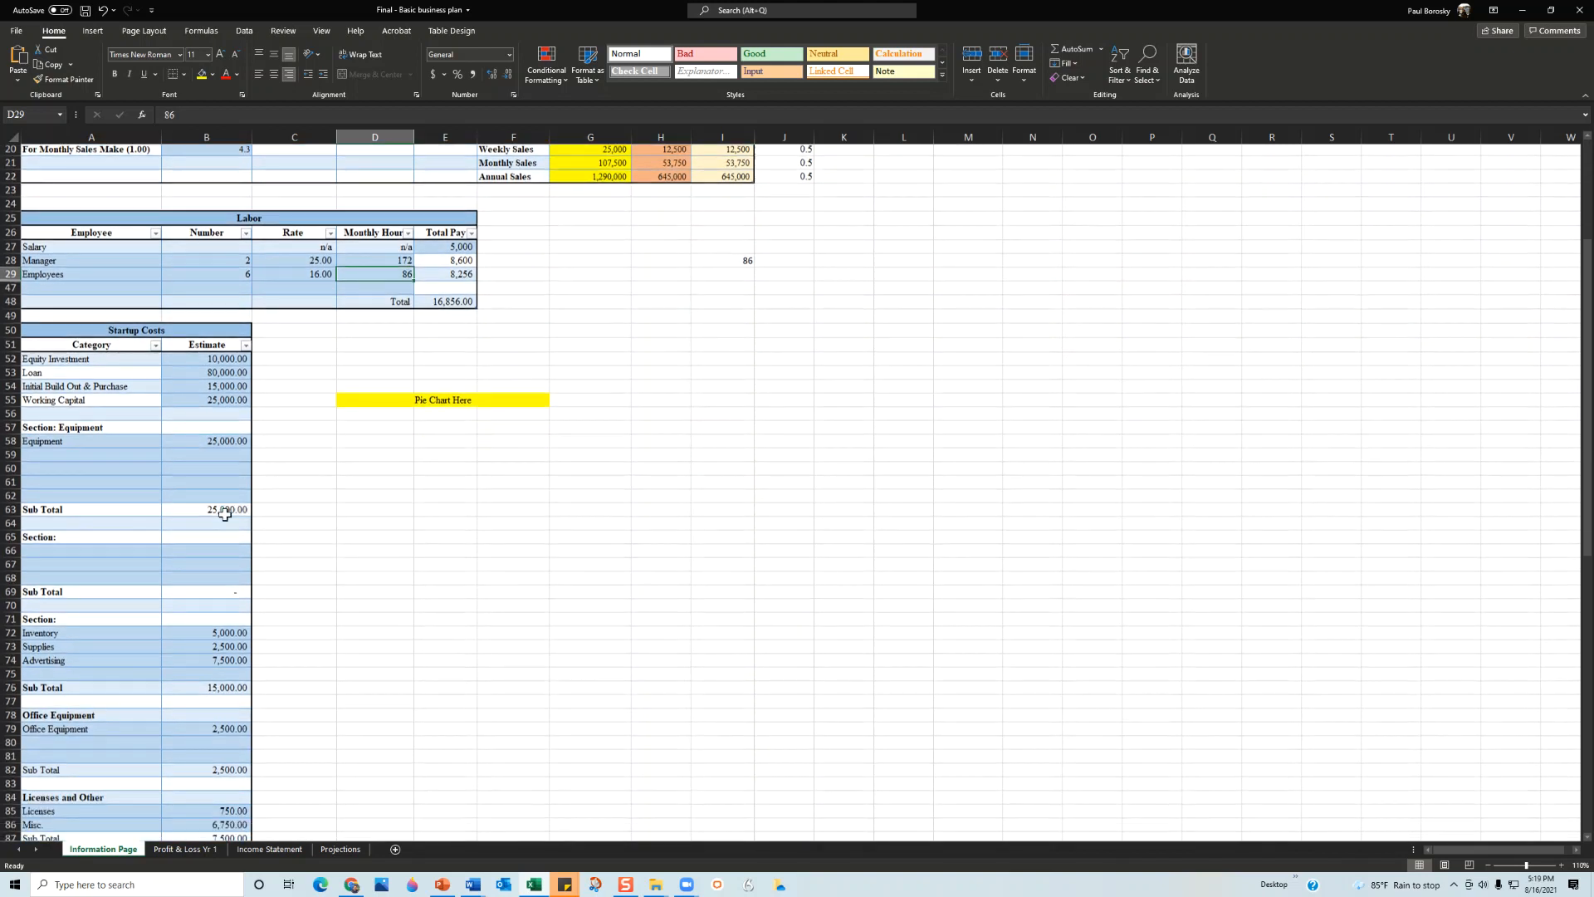
{"action": "left_click", "coordinate": [218, 335]}
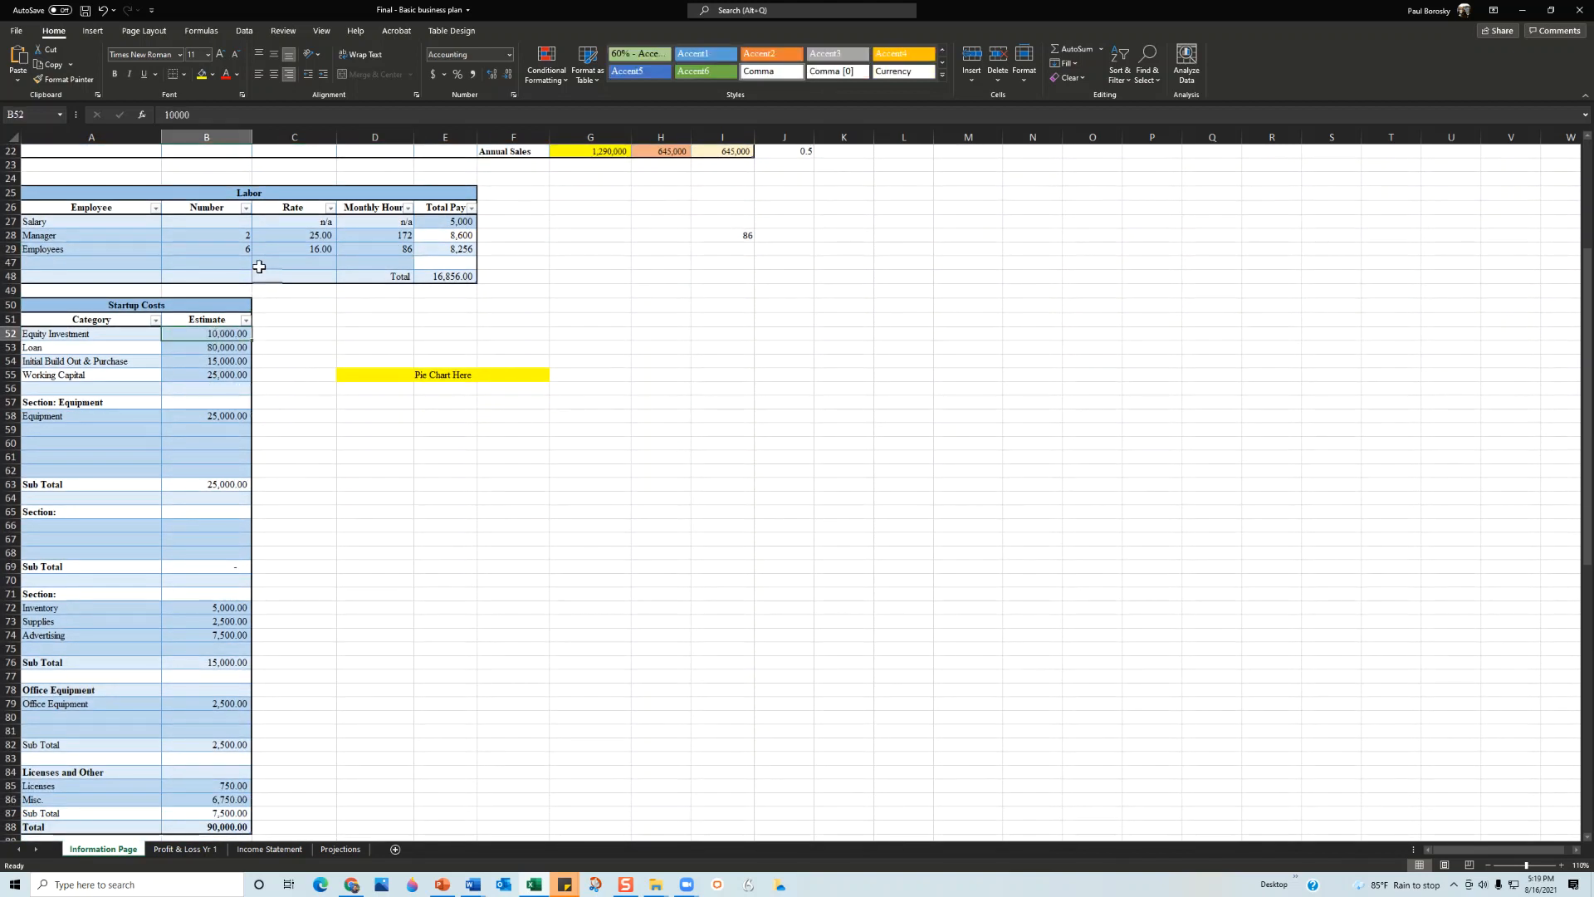
{"action": "left_click", "coordinate": [228, 349]}
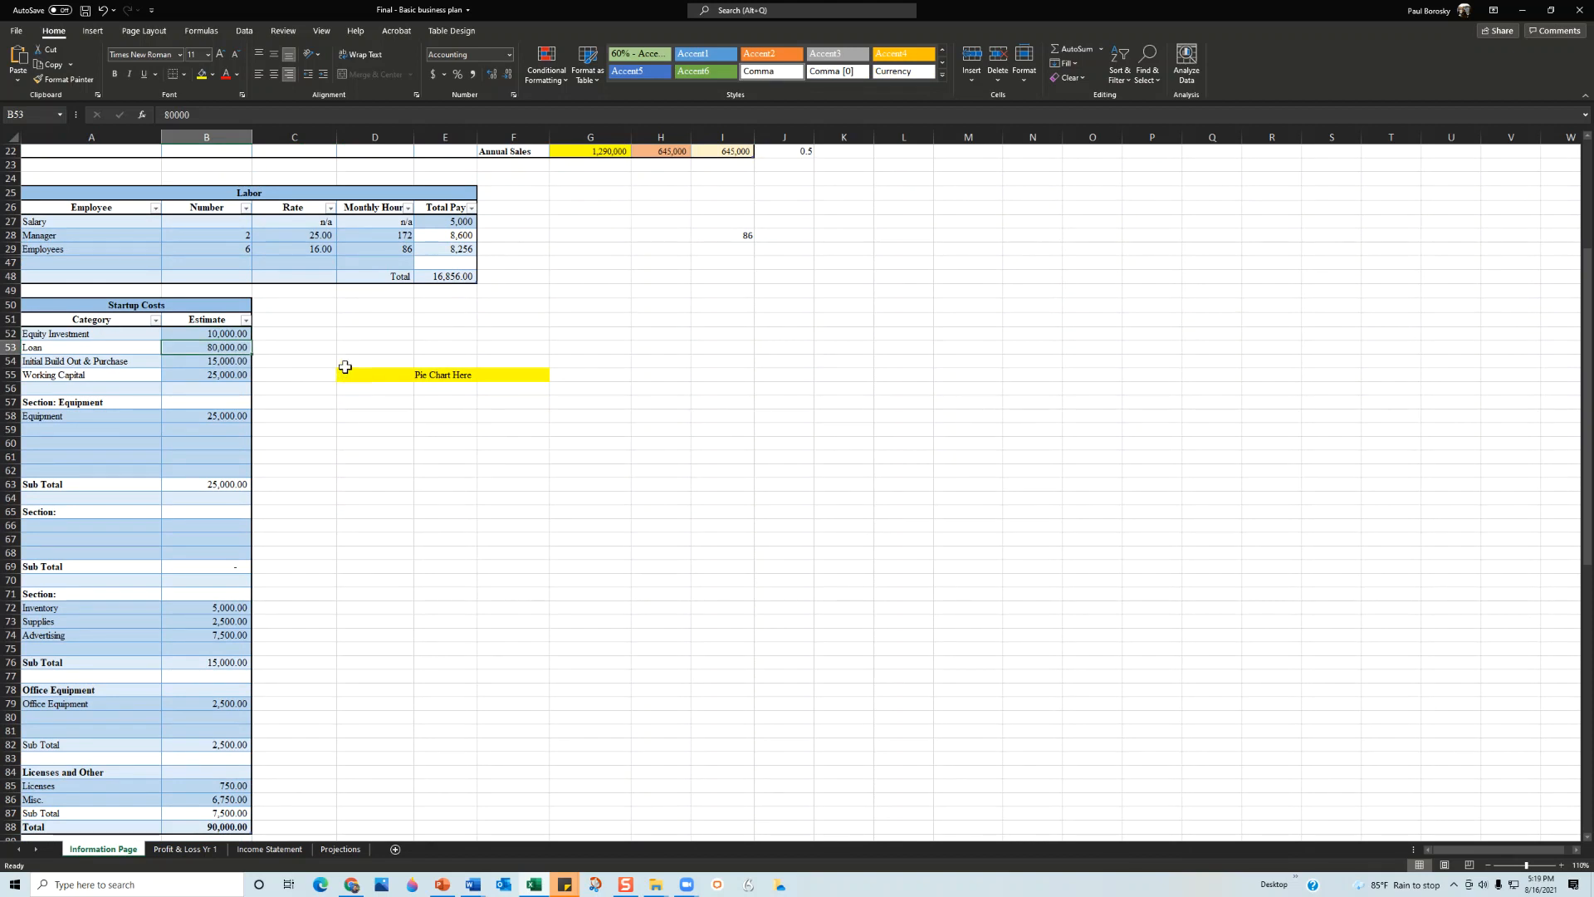
{"action": "type", "text": "100,000"}
{"action": "key", "text": "Return"}
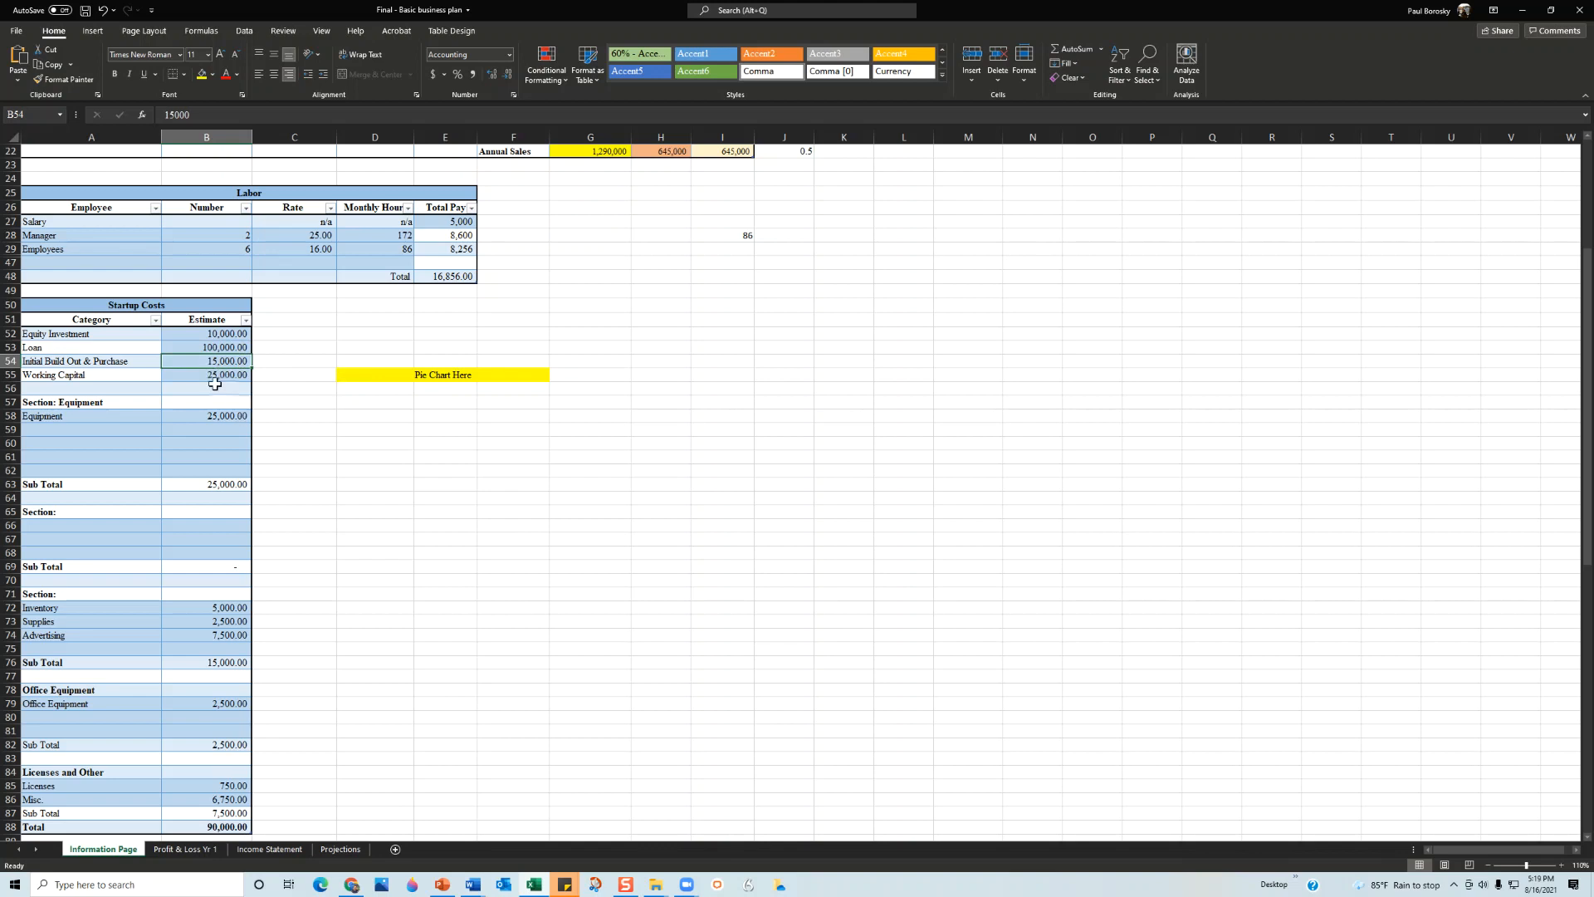
Set the interest rate to 4% and the term to 30 years in the Loan Information section.
{"action": "scroll", "coordinate": [214, 367], "scroll_direction": "down", "scroll_amount": 15}
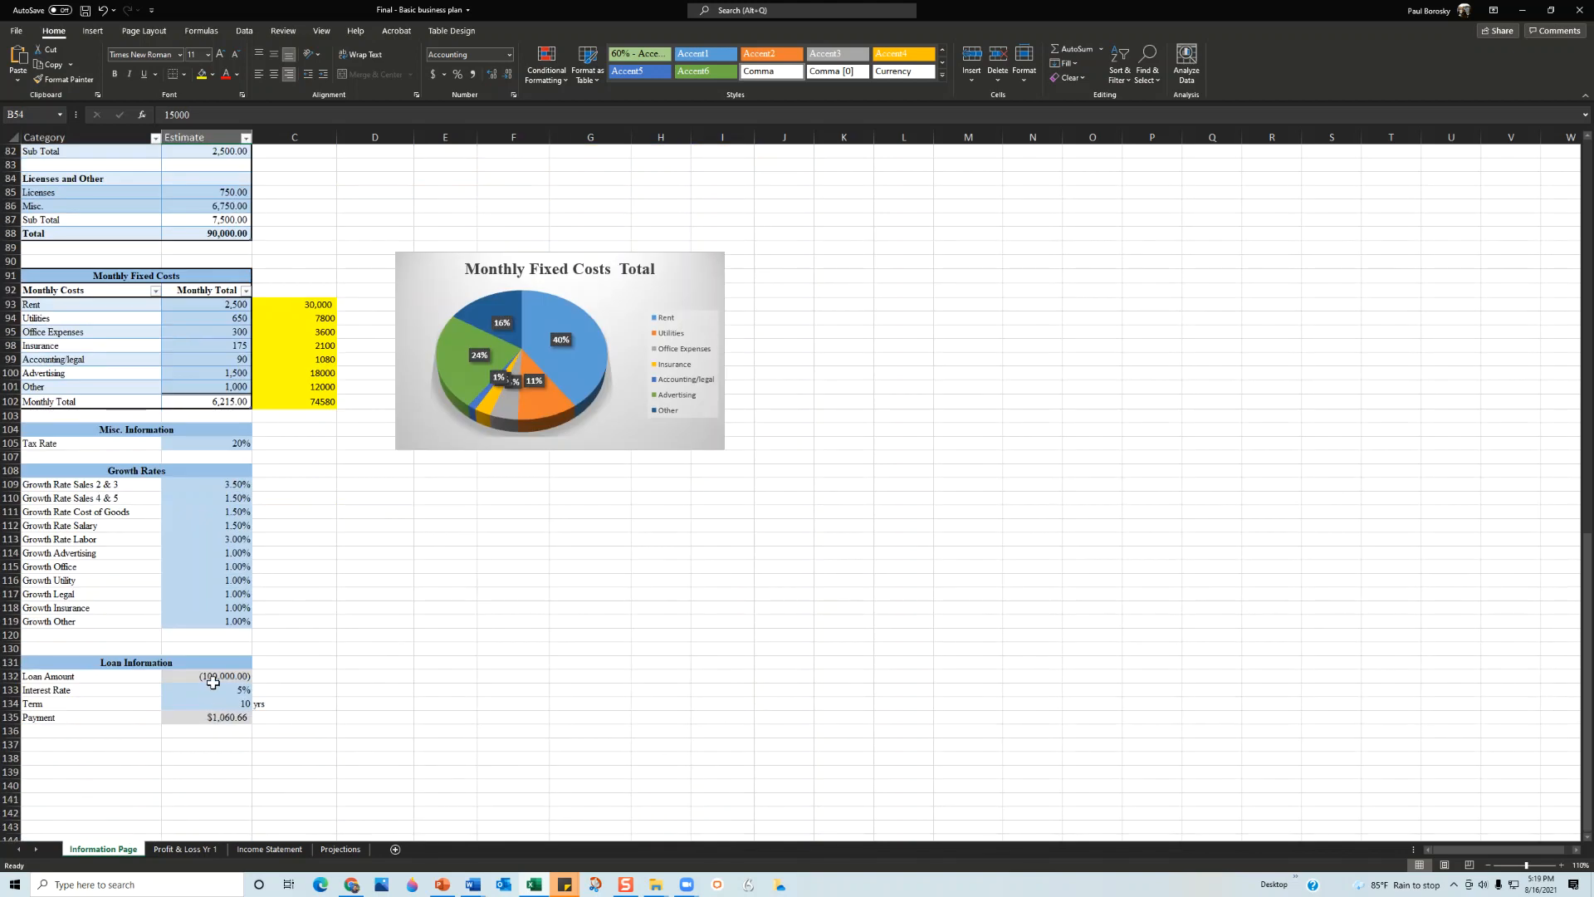
{"action": "left_click", "coordinate": [214, 676]}
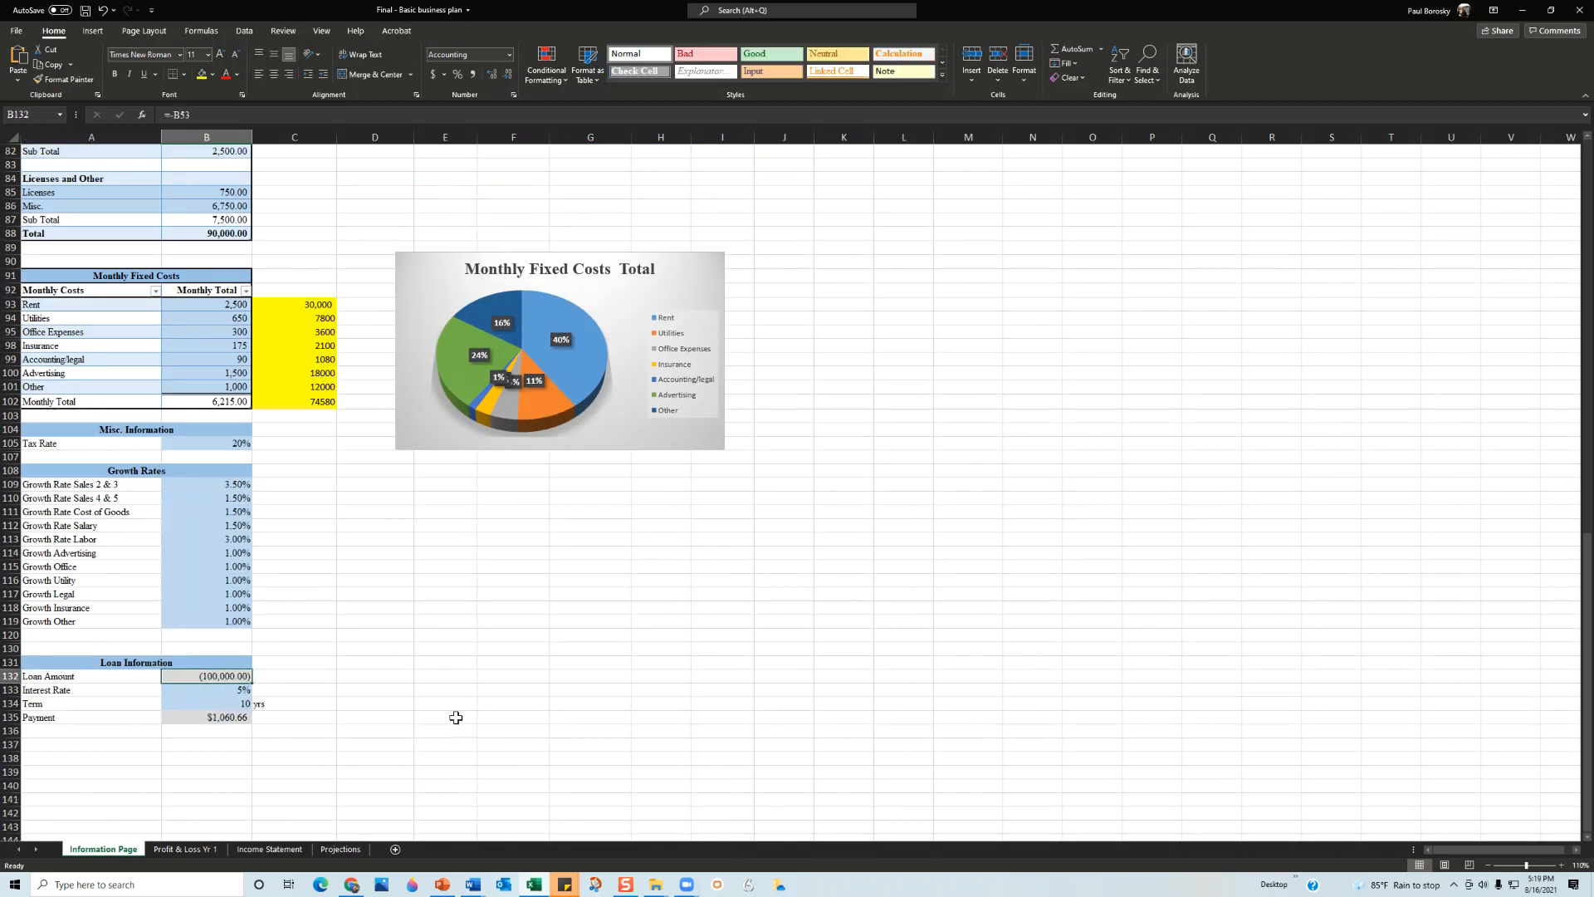
{"action": "left_click", "coordinate": [350, 675]}
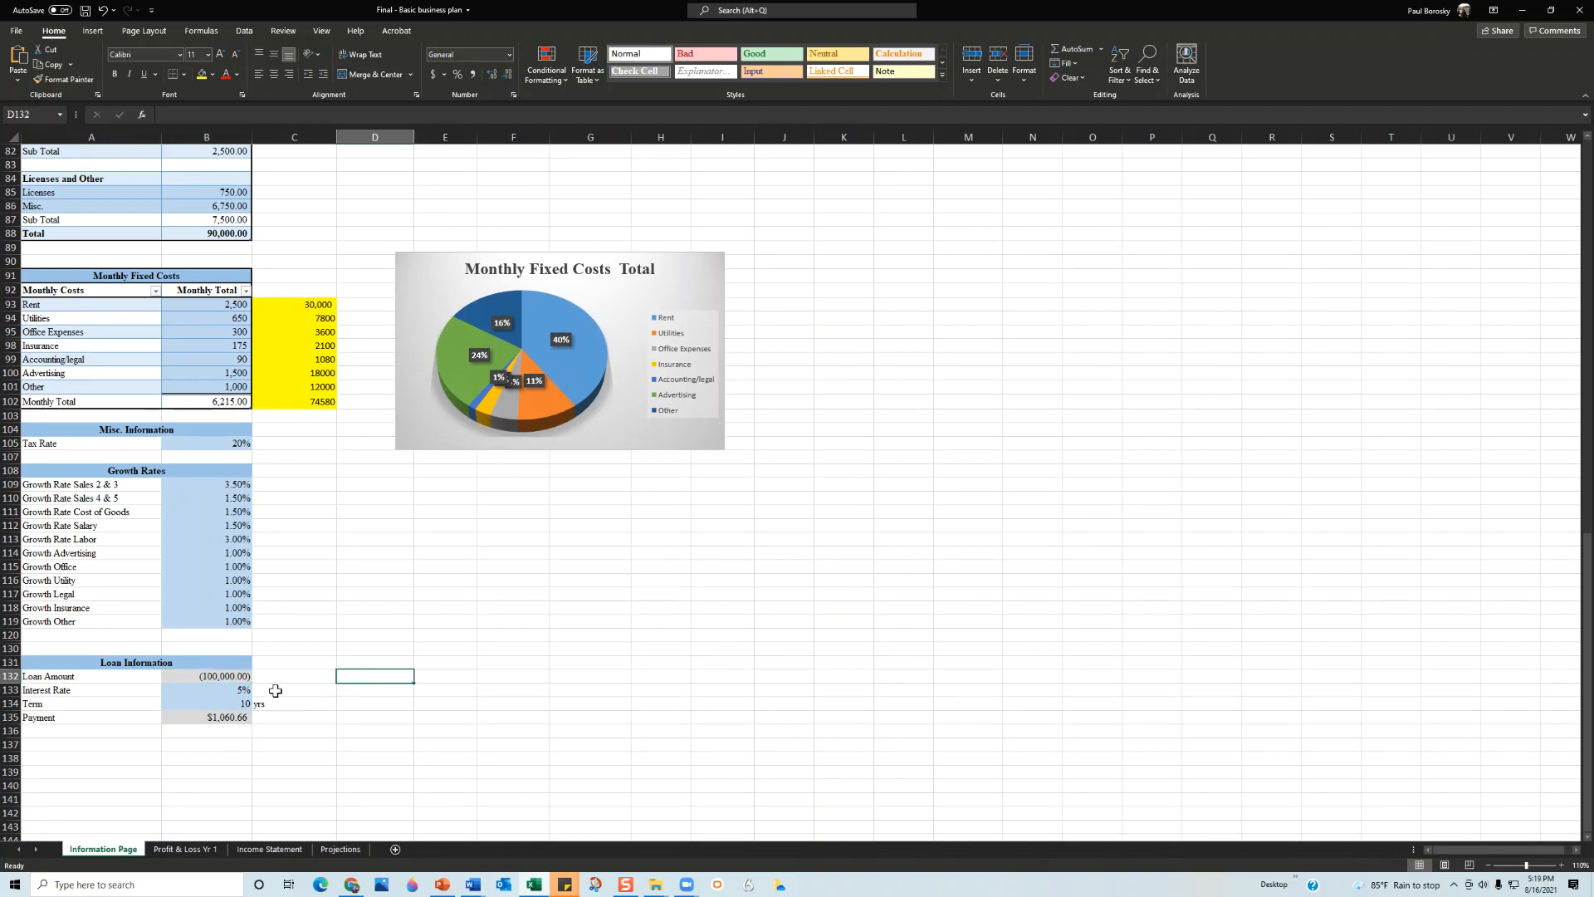
{"action": "left_click", "coordinate": [221, 691]}
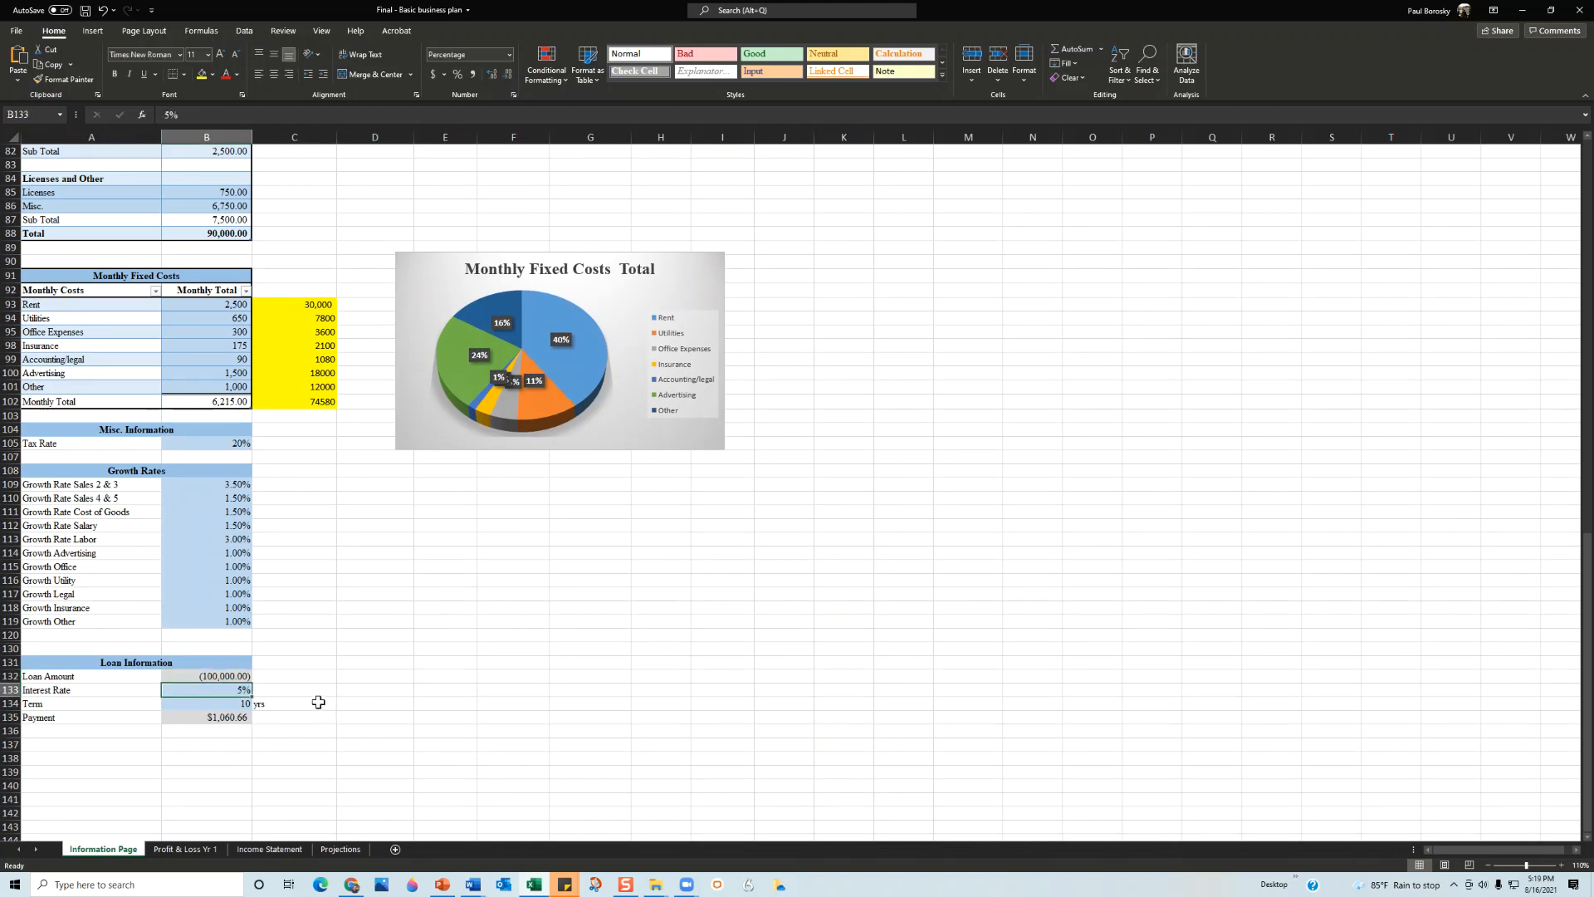
{"action": "type", "text": "4"}
{"action": "key", "text": "Return"}
{"action": "type", "text": "30"}
{"action": "key", "text": "Return"}
{"action": "left_click", "coordinate": [373, 704]}
{"action": "left_click", "coordinate": [220, 714]}
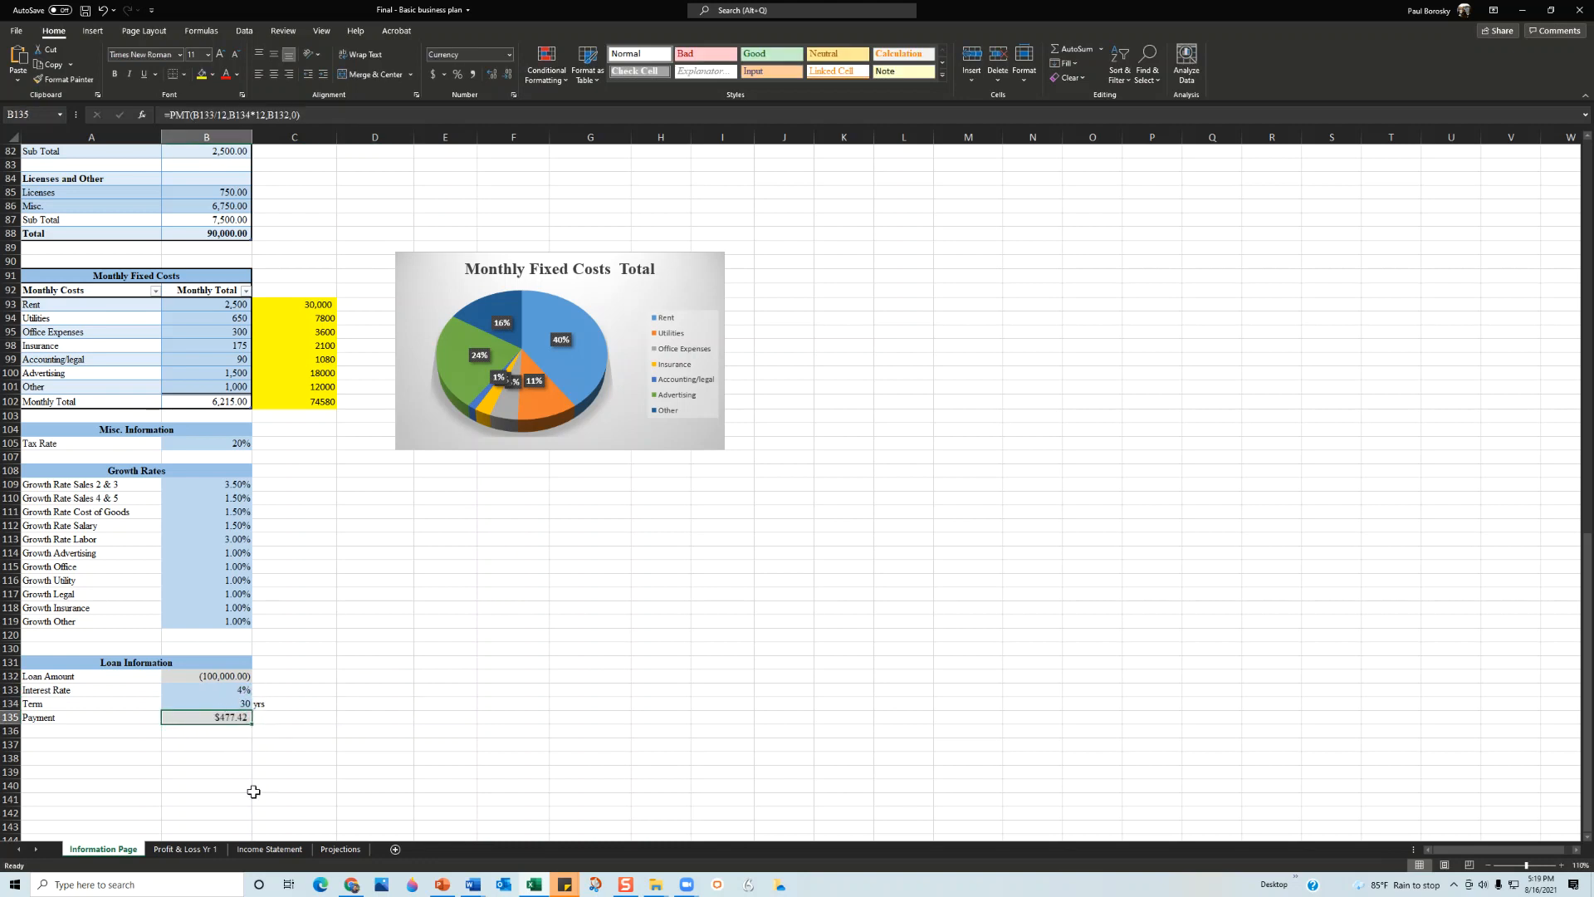
Check the interest expense on the Profit & Loss Yr 1 sheet, and return to the Information Page.
{"action": "left_click", "coordinate": [203, 849]}
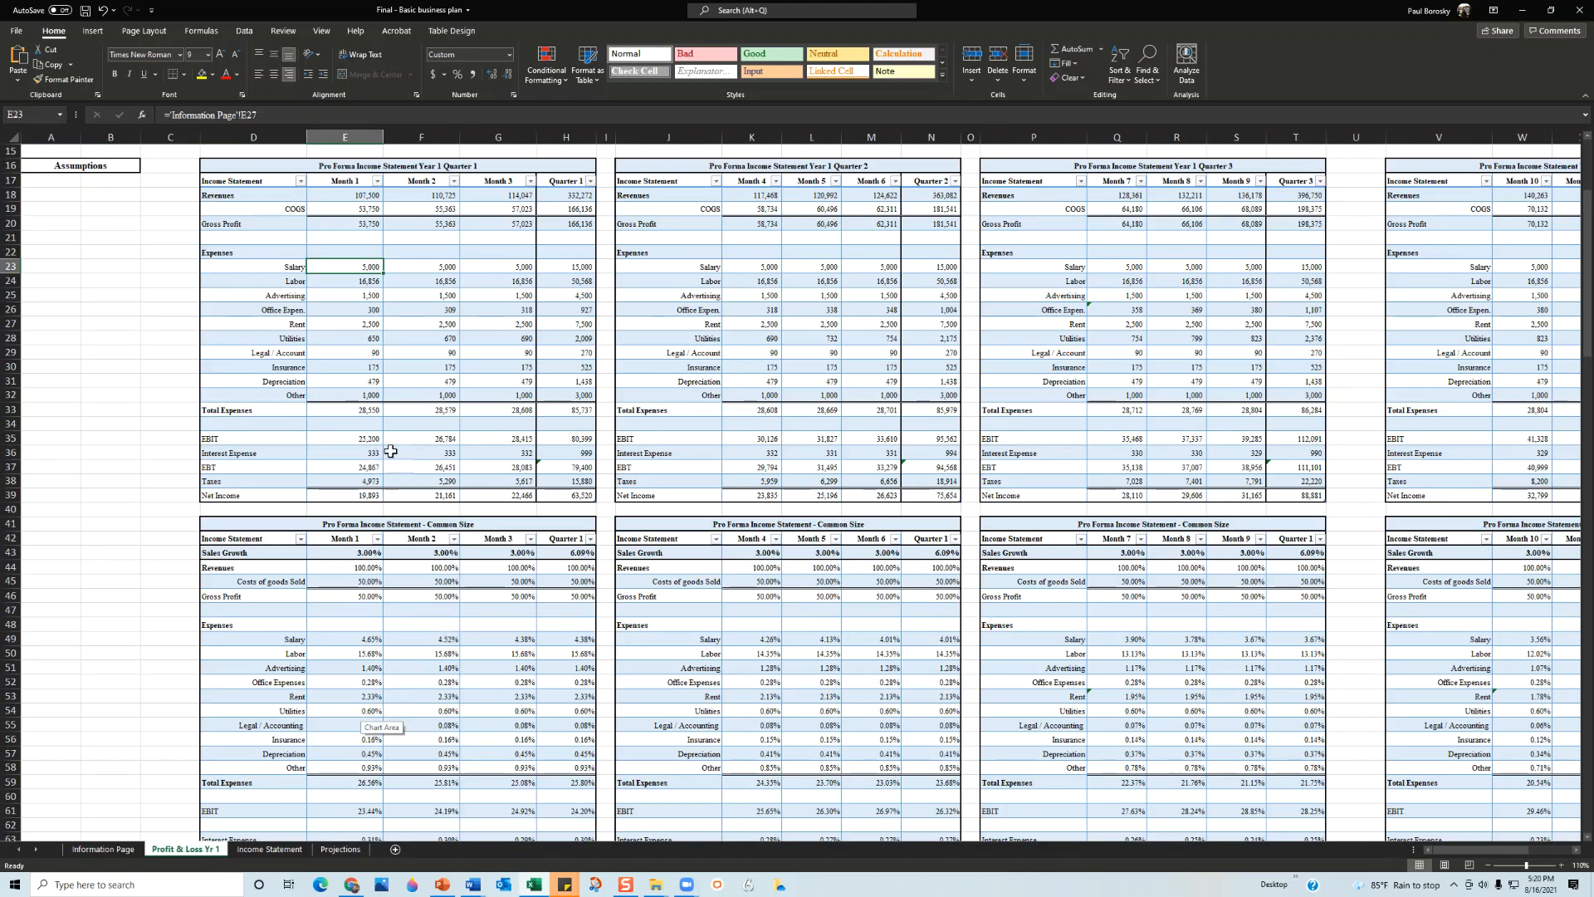
{"action": "left_click", "coordinate": [104, 848]}
{"action": "scroll", "coordinate": [282, 531], "scroll_direction": "up", "scroll_amount": 10}
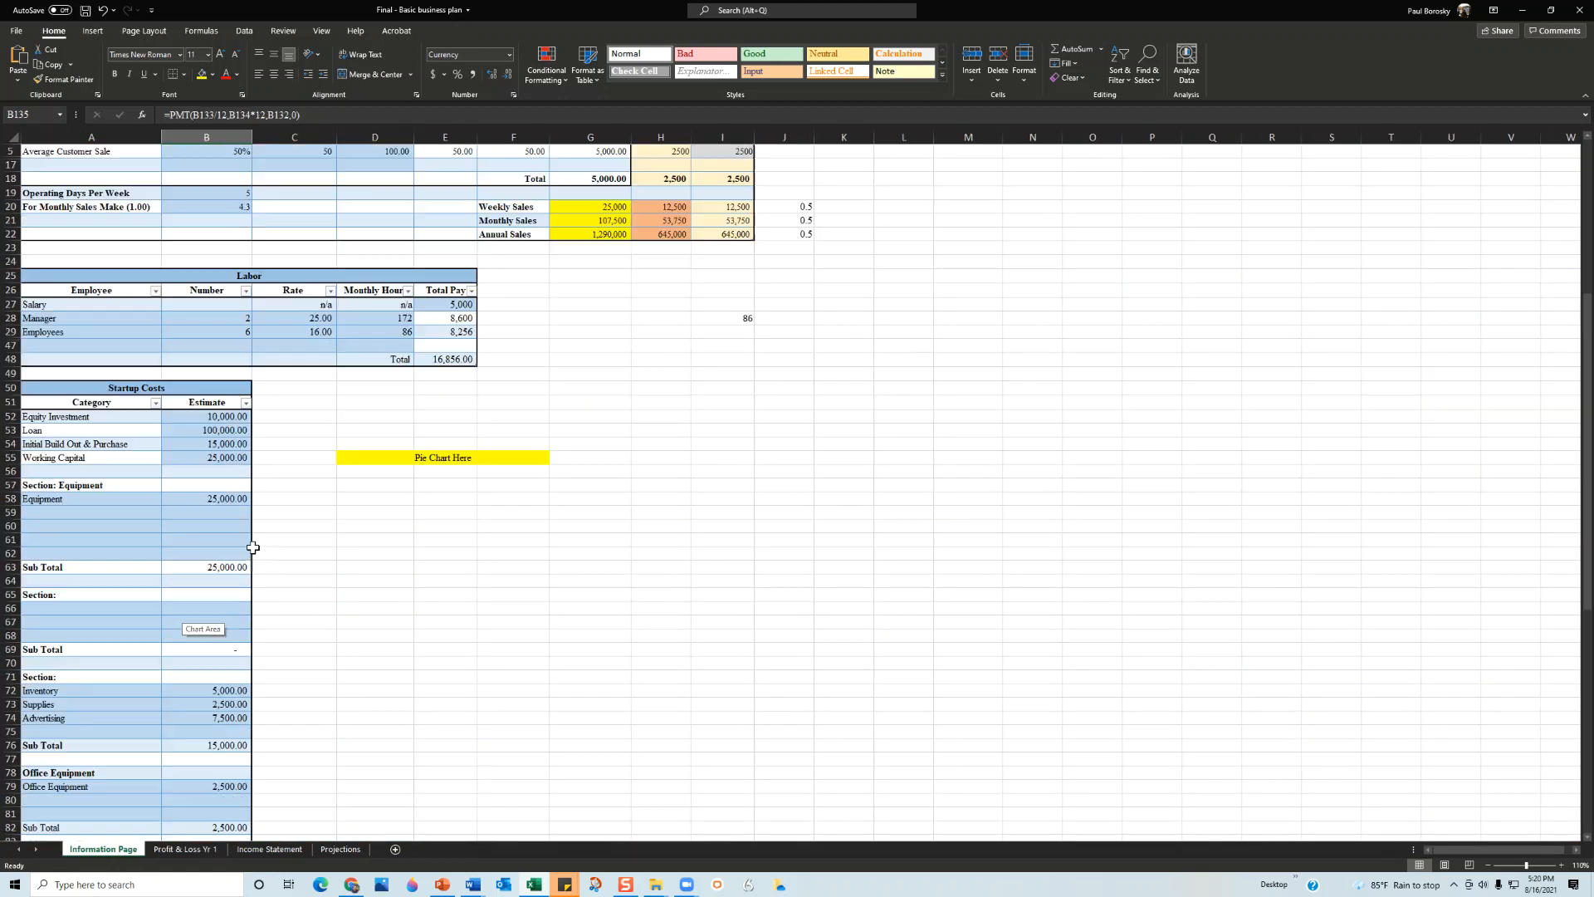
{"action": "scroll", "coordinate": [253, 547], "scroll_direction": "up", "scroll_amount": 2}
Set the sales growth for Month 2 and Month 3 to 2% in the Profit & Loss Yr 1 common-size statement.
{"action": "left_click", "coordinate": [186, 849]}
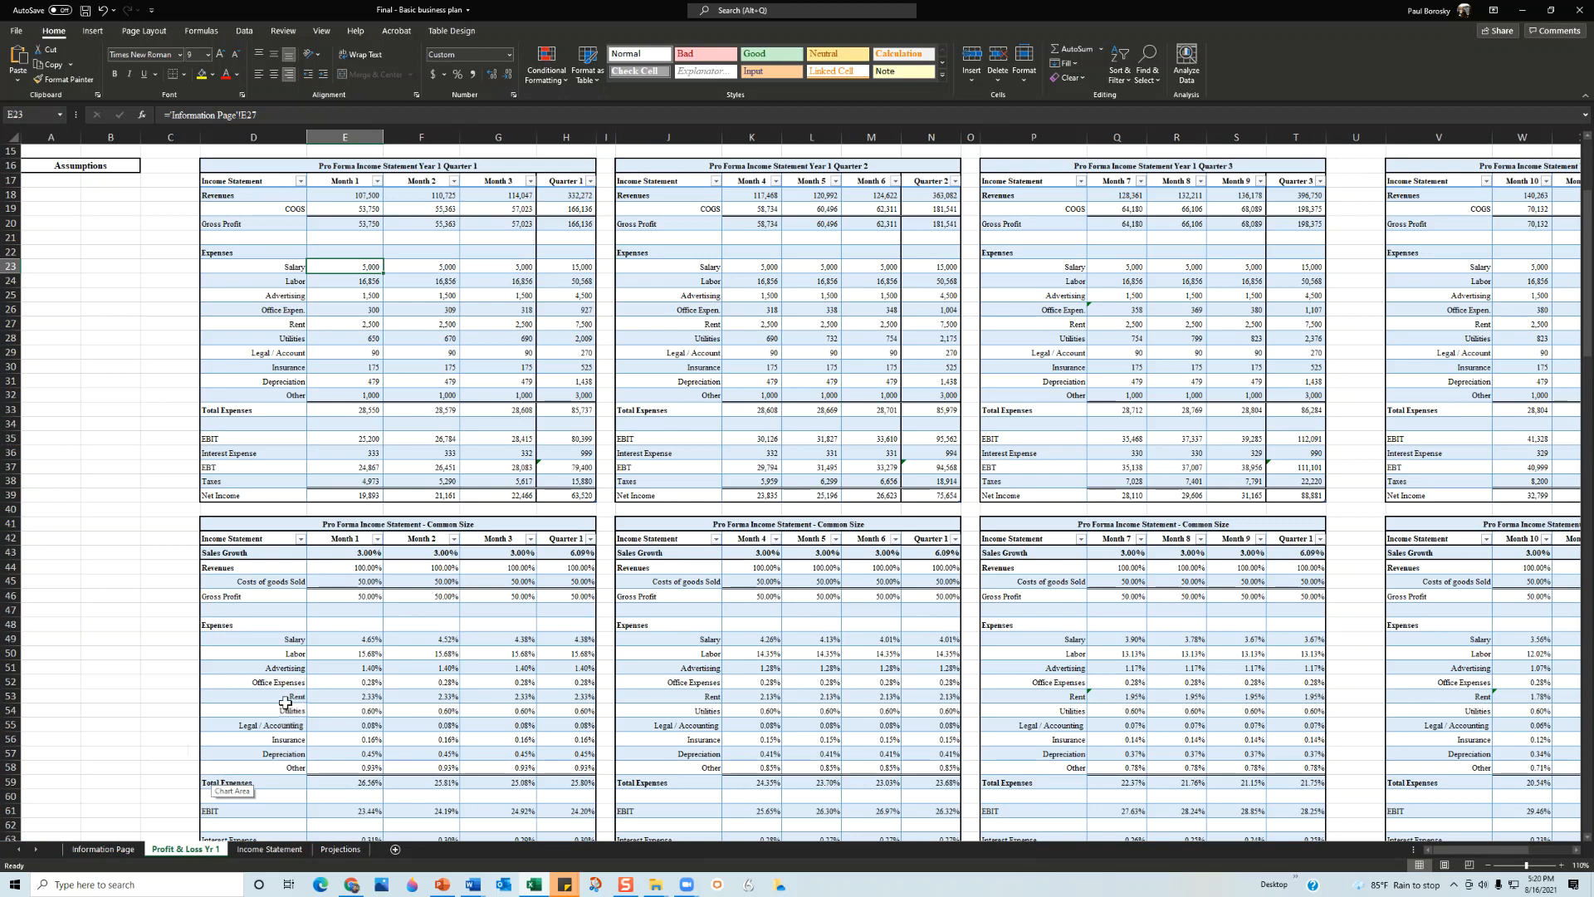
{"action": "scroll", "coordinate": [318, 644], "scroll_direction": "down", "scroll_amount": 2}
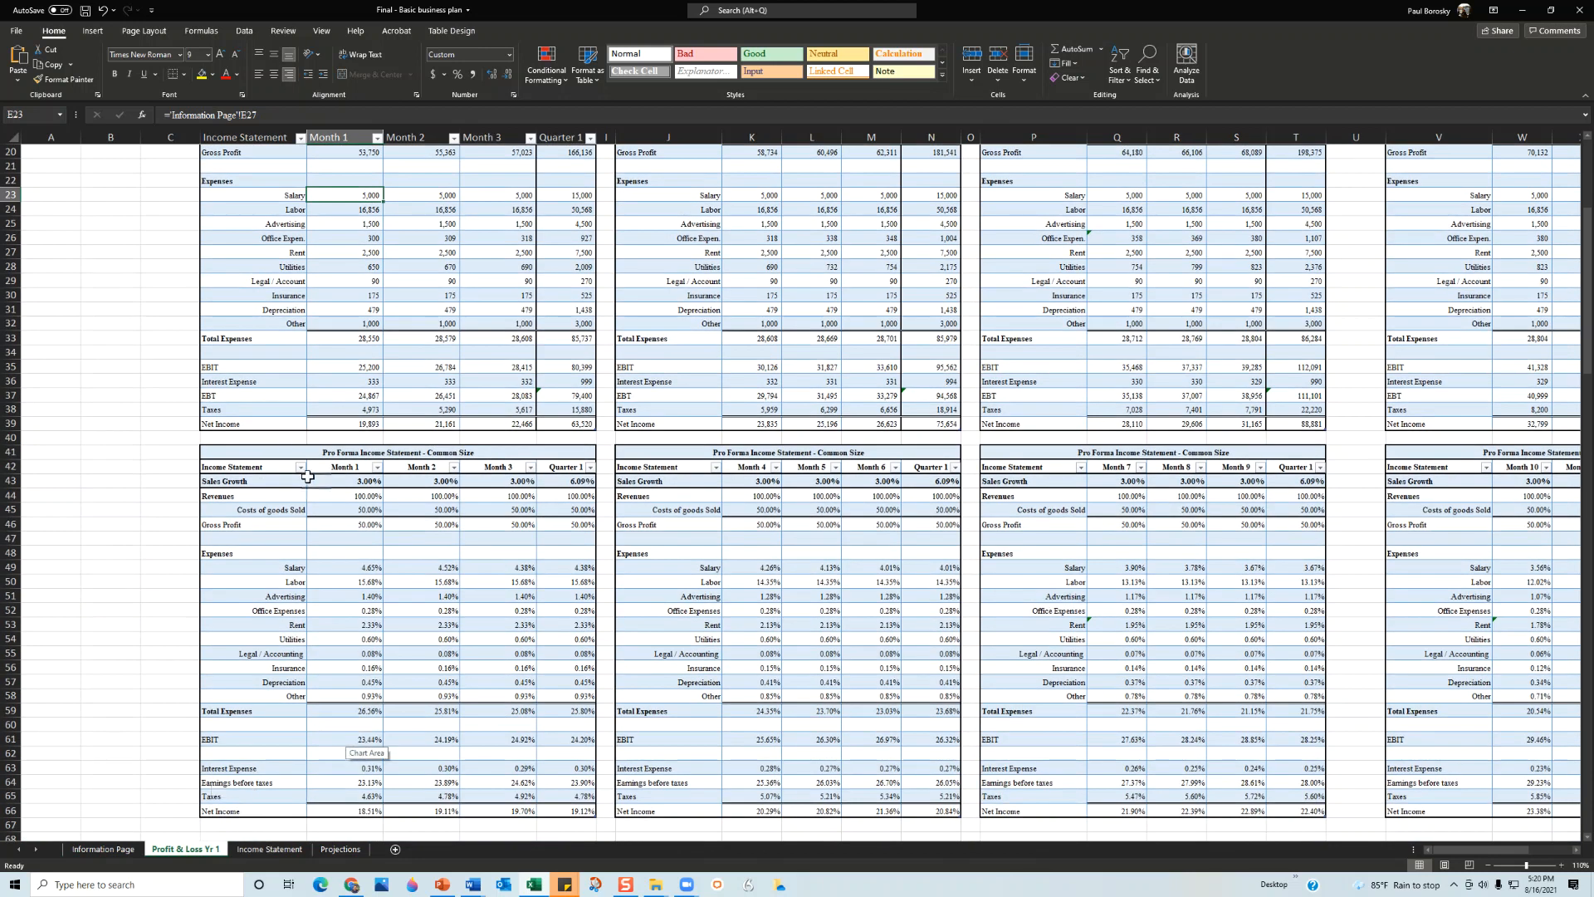
{"action": "left_click", "coordinate": [364, 482]}
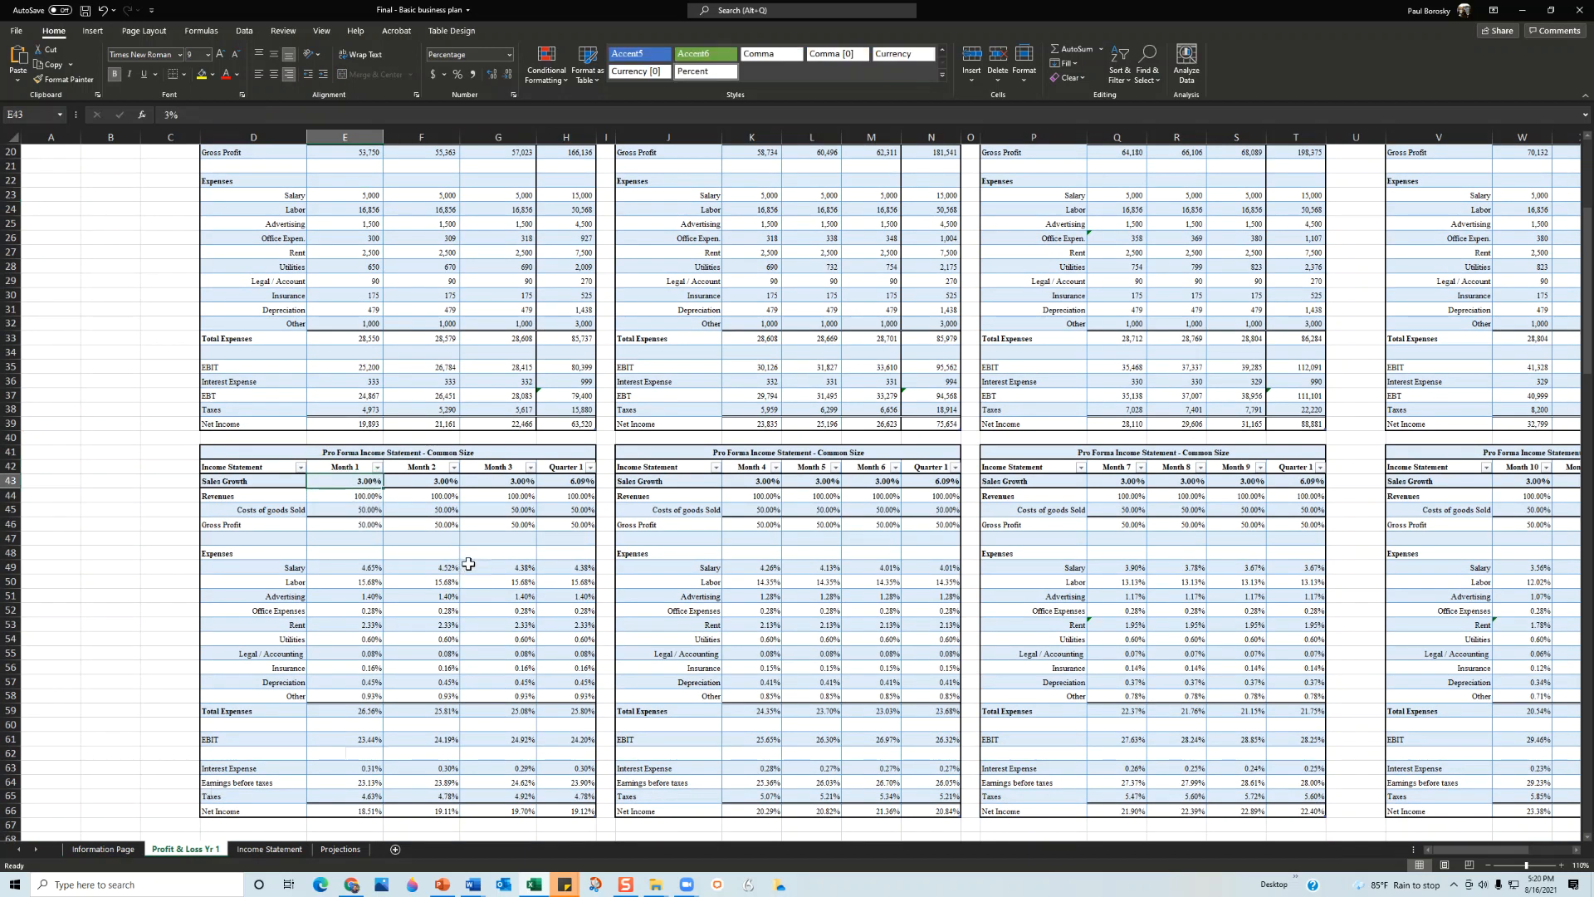
{"action": "left_click", "coordinate": [446, 480]}
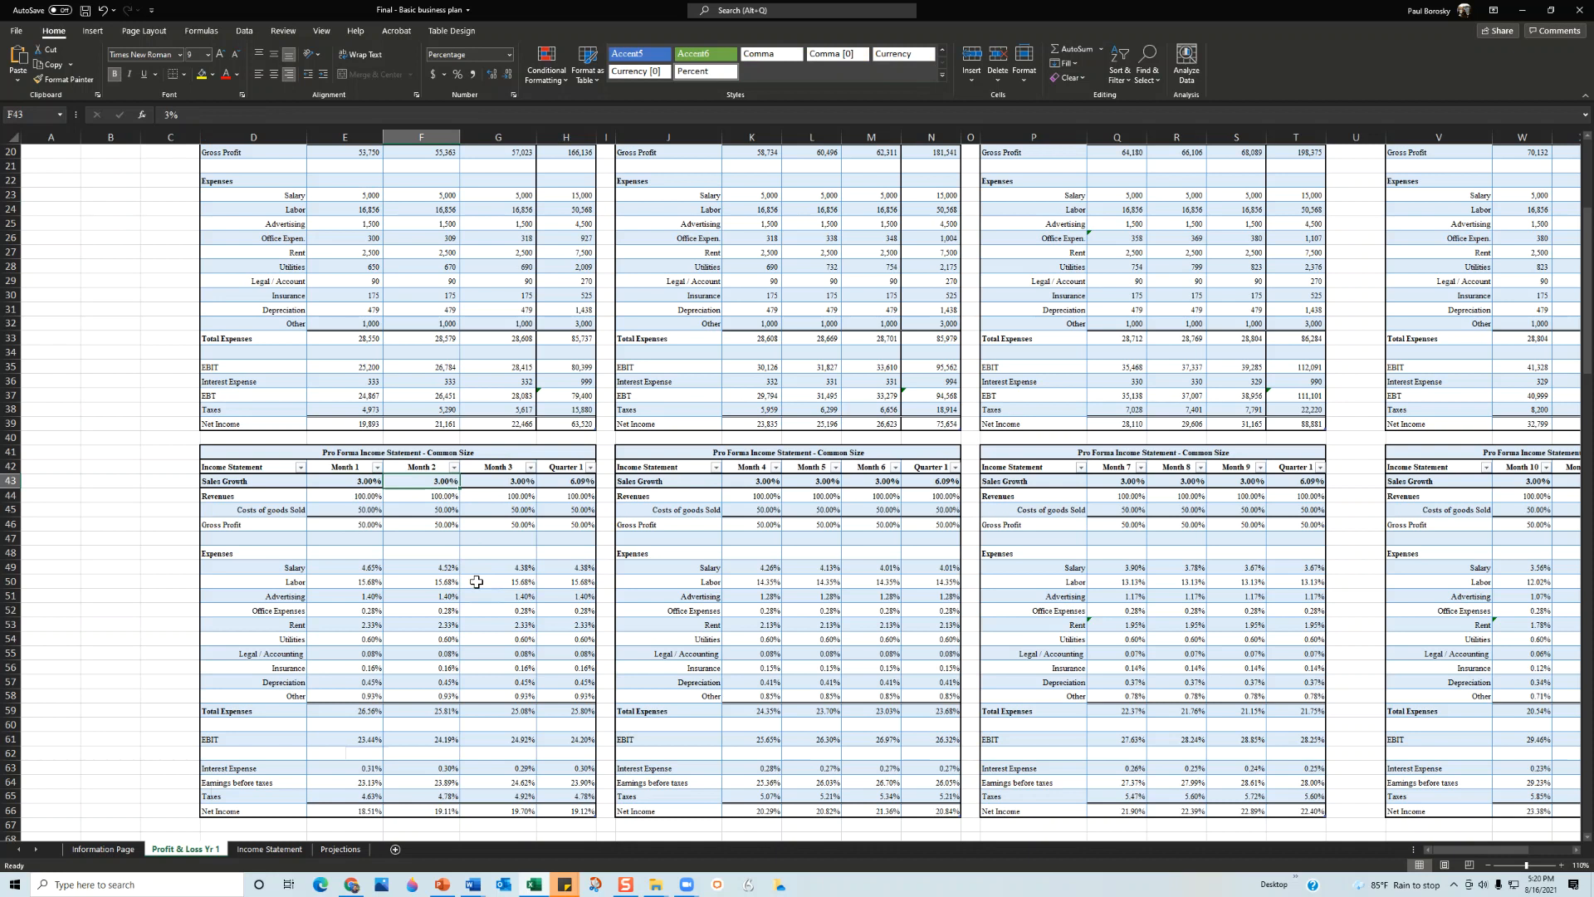
{"action": "type", "text": "2"}
{"action": "key", "text": "Tab"}
{"action": "type", "text": "2"}
{"action": "key", "text": "Tab"}
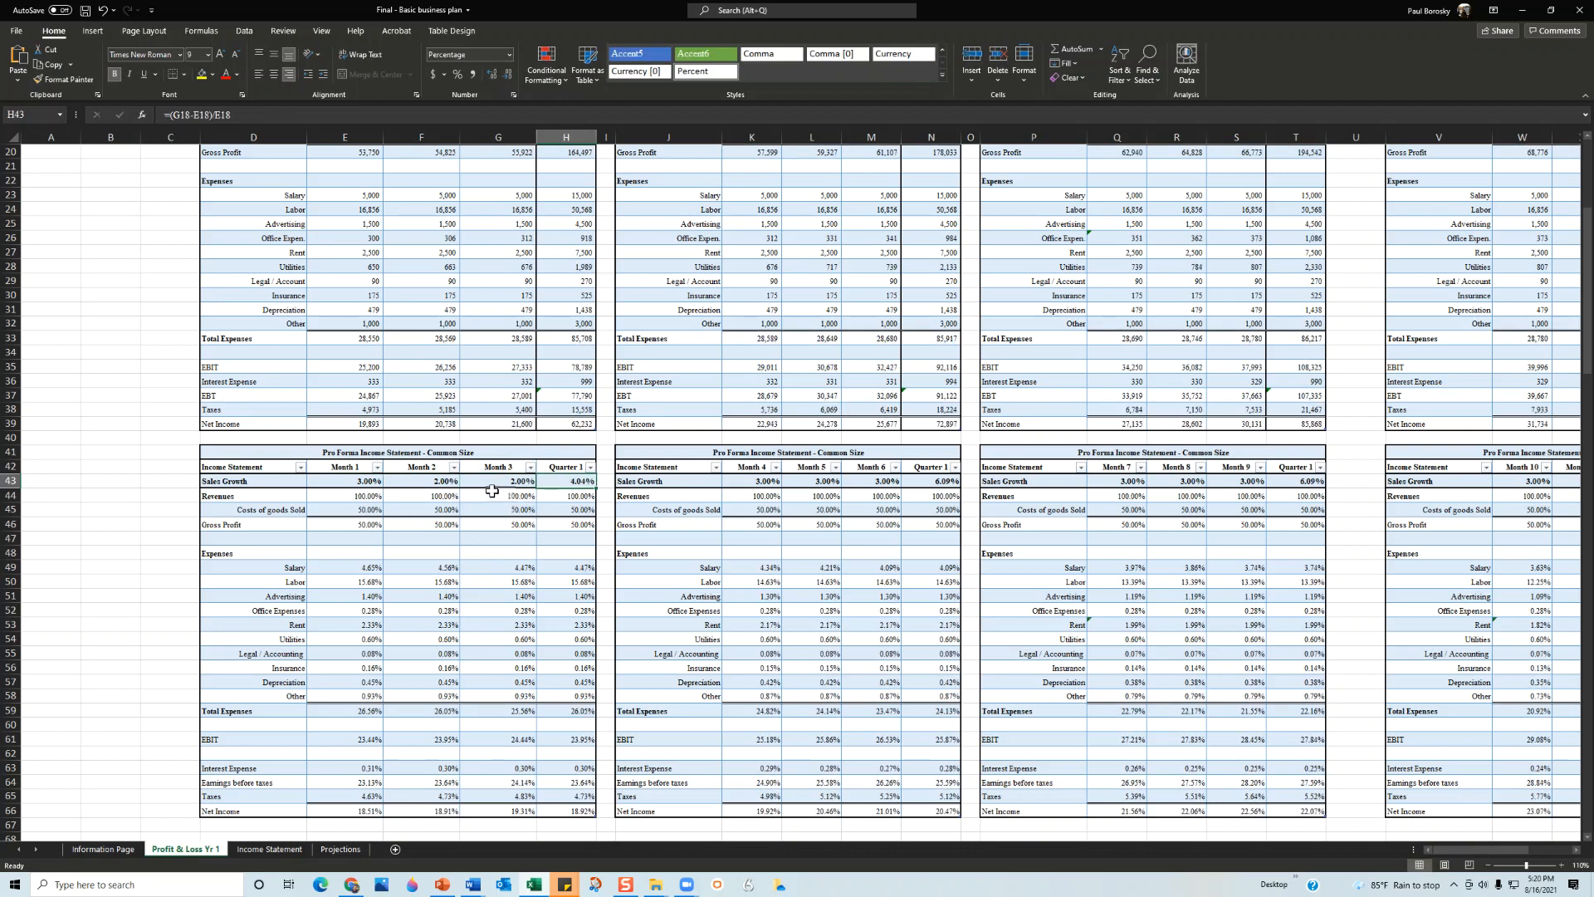
Set the sales growth for Months 4, 5 and 6 to 2% in the common-size statement.
{"action": "left_click", "coordinate": [775, 481]}
{"action": "type", "text": "2"}
{"action": "key", "text": "Tab"}
{"action": "type", "text": "2"}
{"action": "key", "text": "Tab"}
{"action": "type", "text": "2"}
{"action": "key", "text": "Tab"}
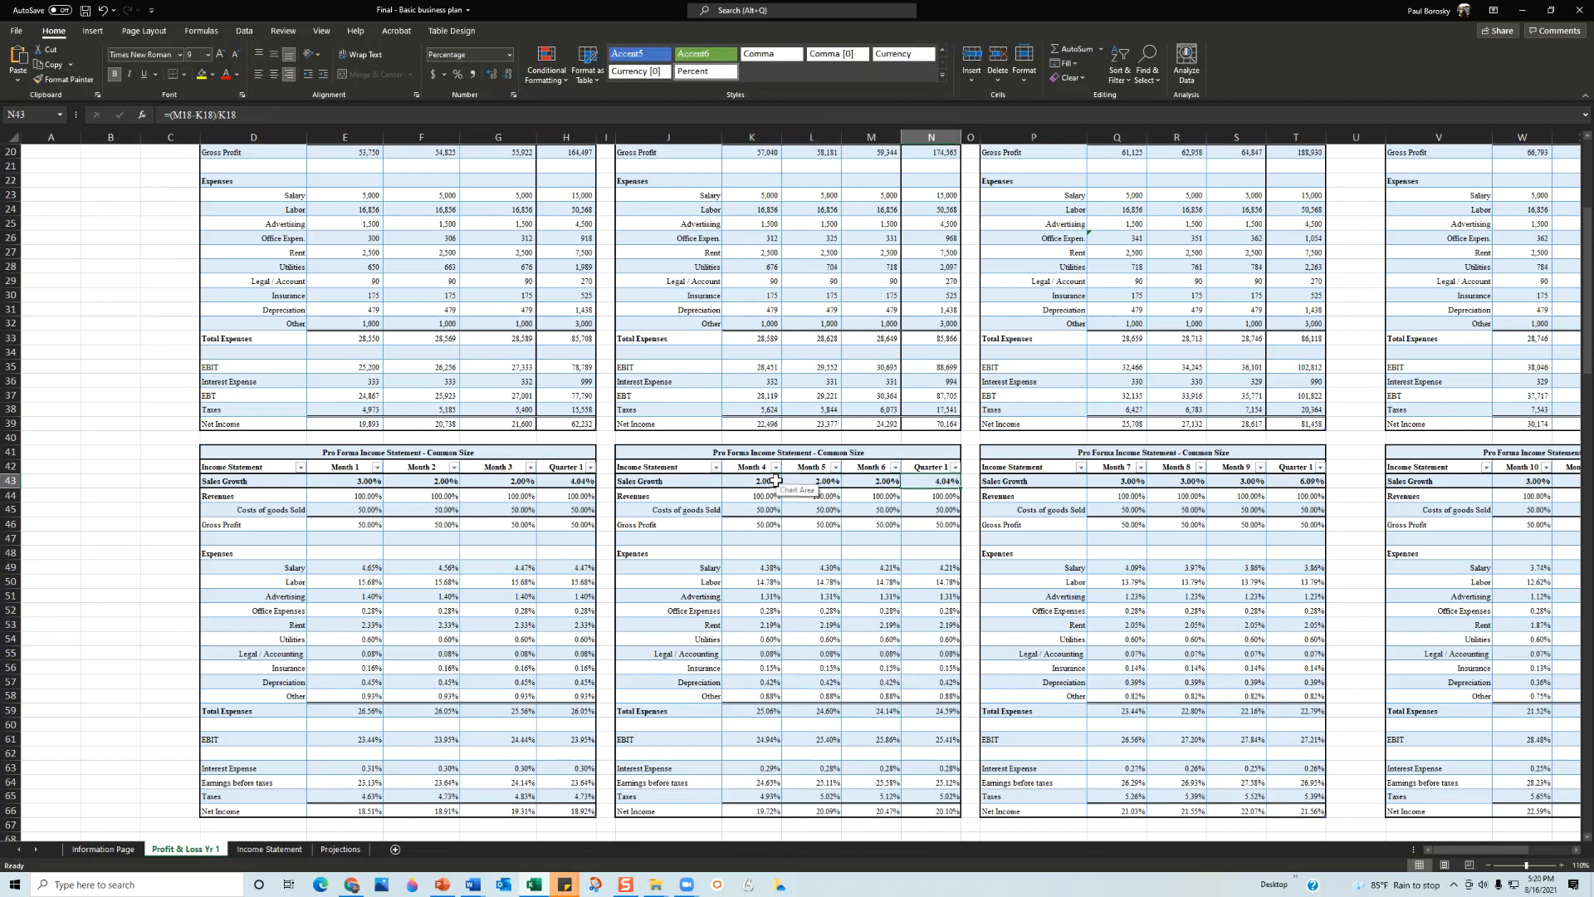
Review the Sales Growth row across the common-size statements, and return to the Information Page.
{"action": "scroll", "coordinate": [424, 498], "scroll_direction": "up", "scroll_amount": 2}
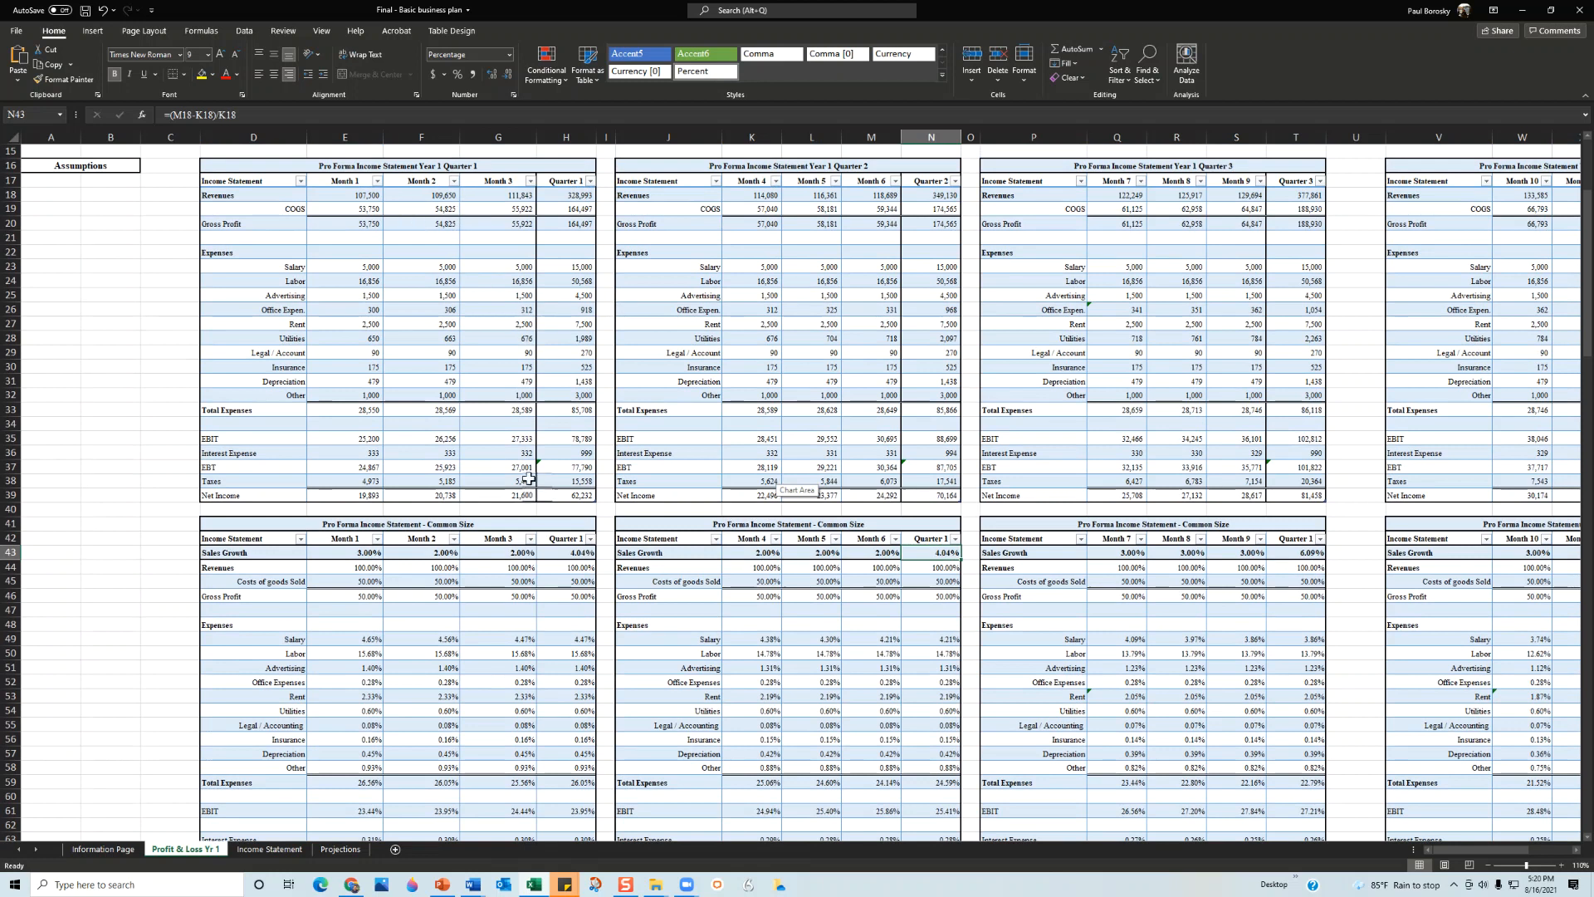
{"action": "left_click_drag", "start_coordinate": [272, 552], "coordinate": [1541, 550]}
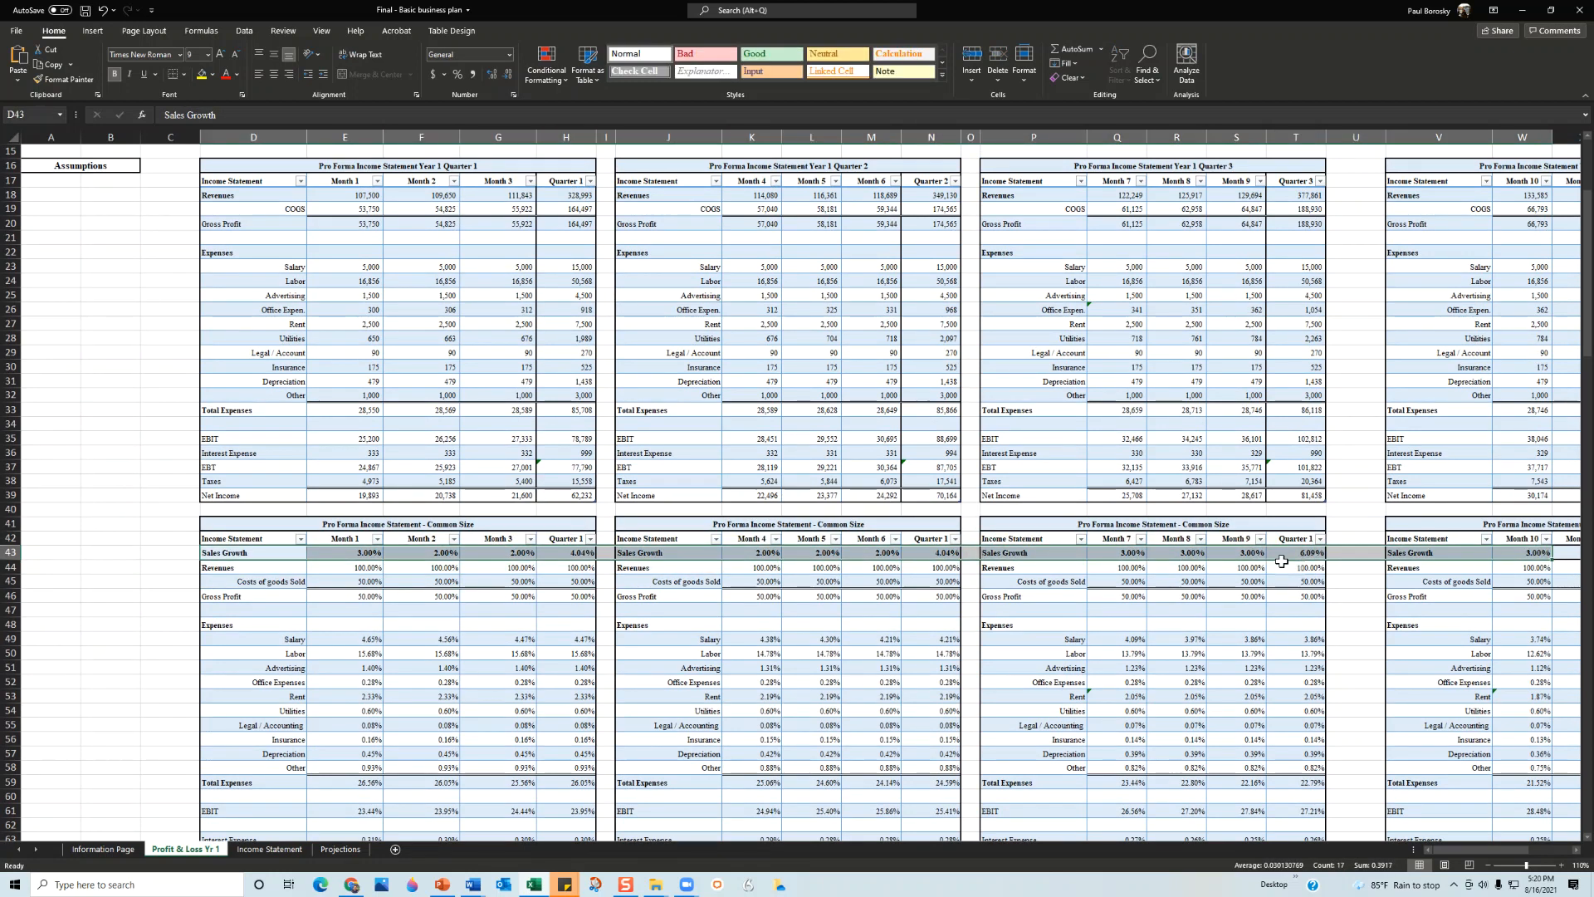
{"action": "left_click", "coordinate": [102, 848]}
{"action": "left_click", "coordinate": [375, 583]}
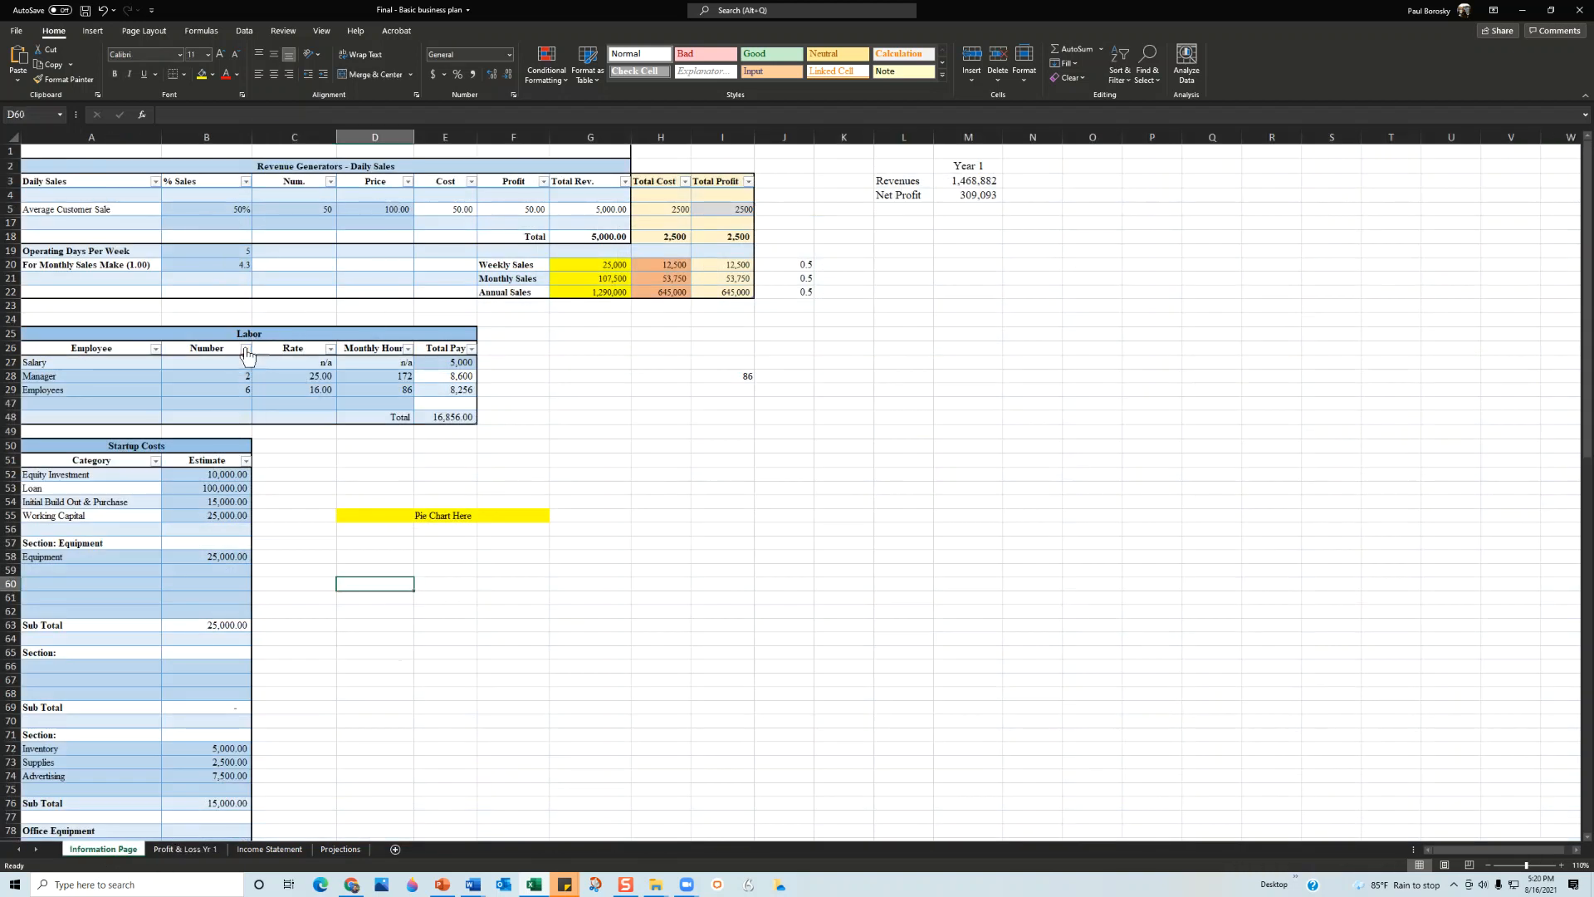
Set the Initial Build Out & Purchase estimate in the Startup Costs table to 50,000.
{"action": "scroll", "coordinate": [257, 399], "scroll_direction": "down", "scroll_amount": 5}
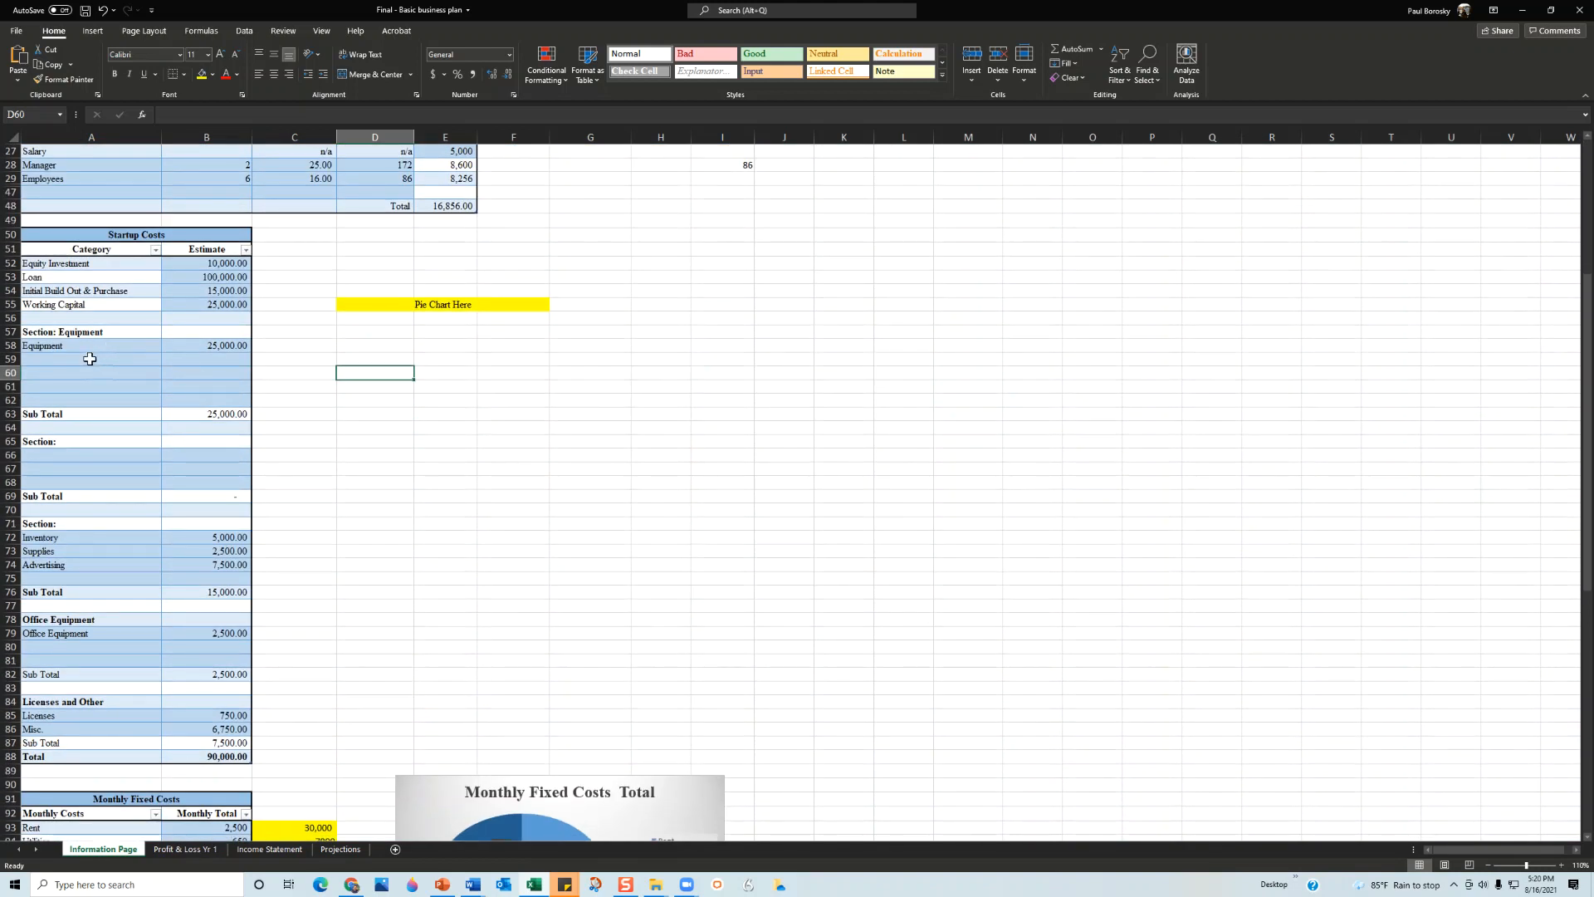
{"action": "left_click", "coordinate": [90, 359]}
{"action": "left_click", "coordinate": [184, 344]}
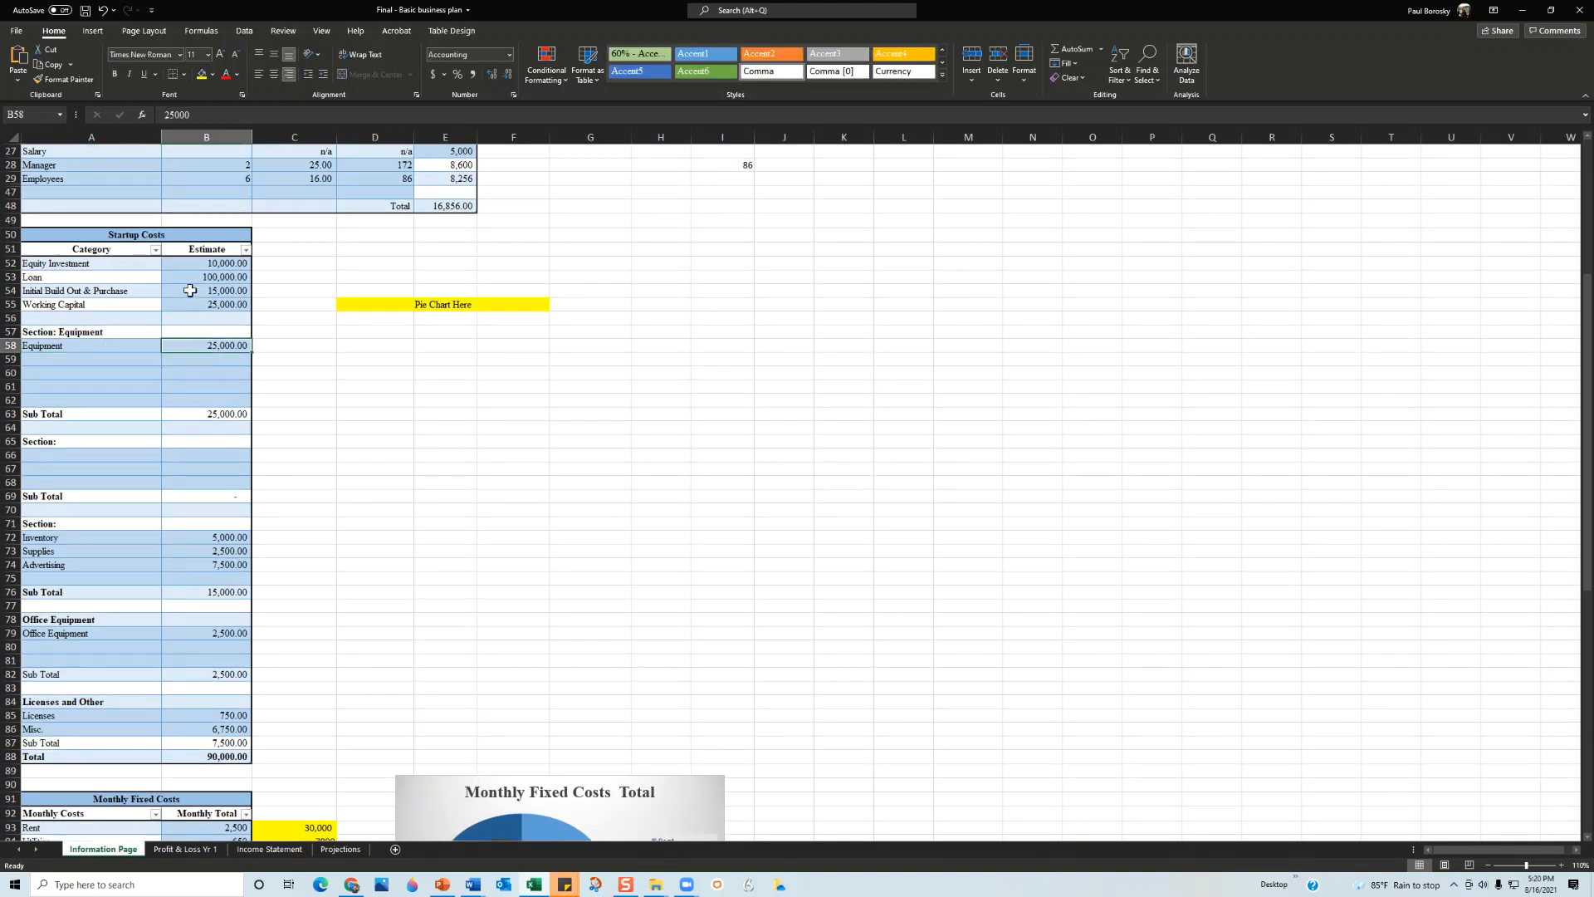
{"action": "left_click", "coordinate": [209, 266]}
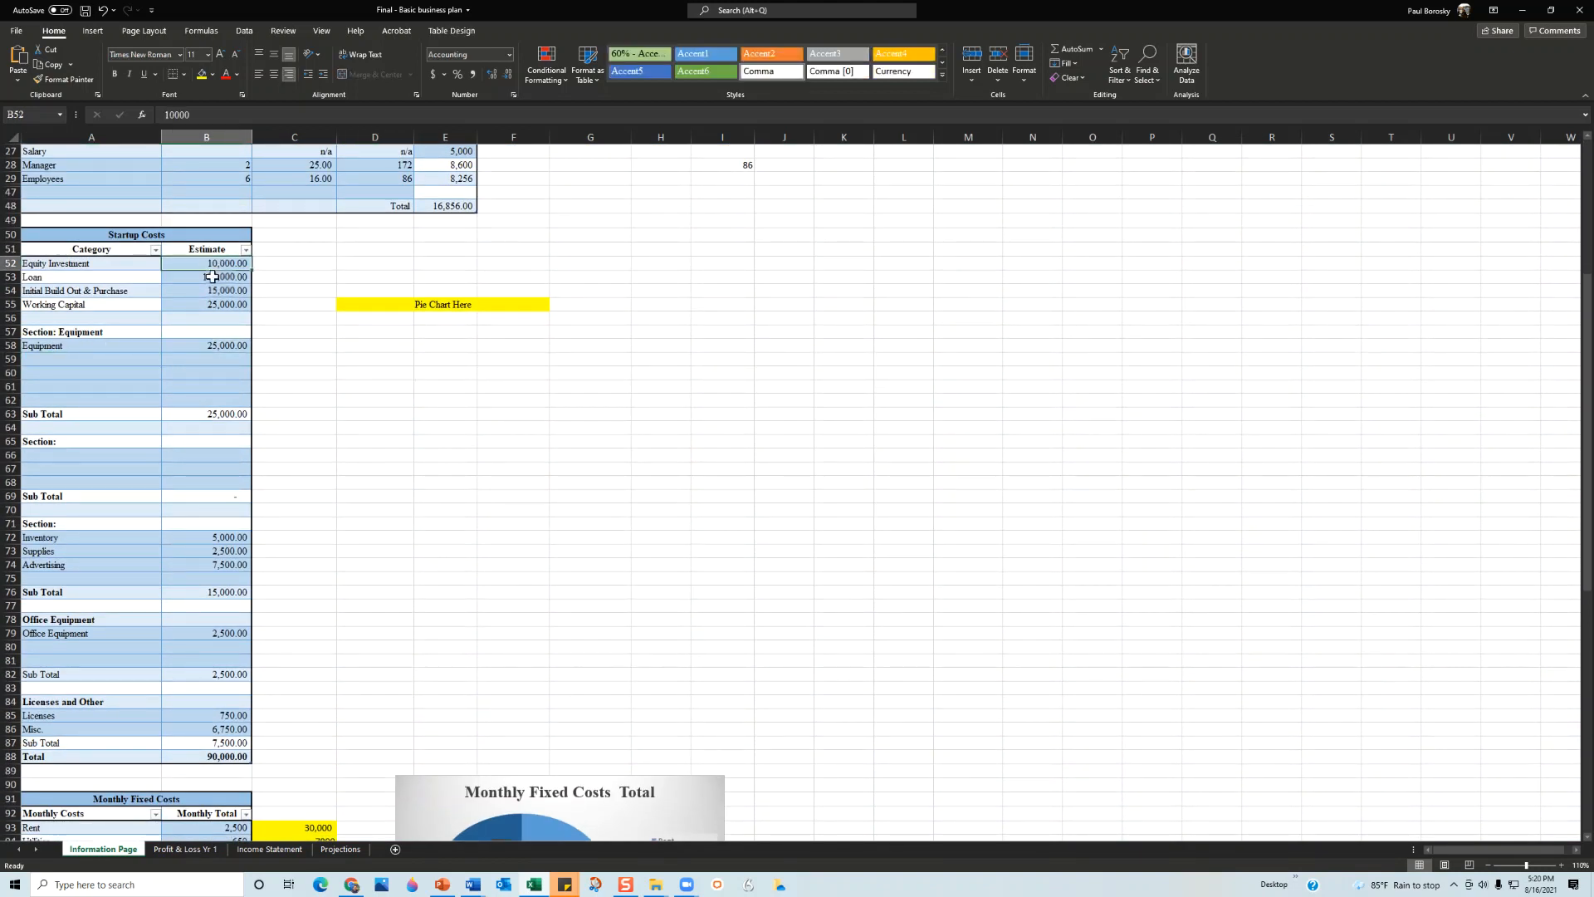
{"action": "left_click", "coordinate": [198, 277]}
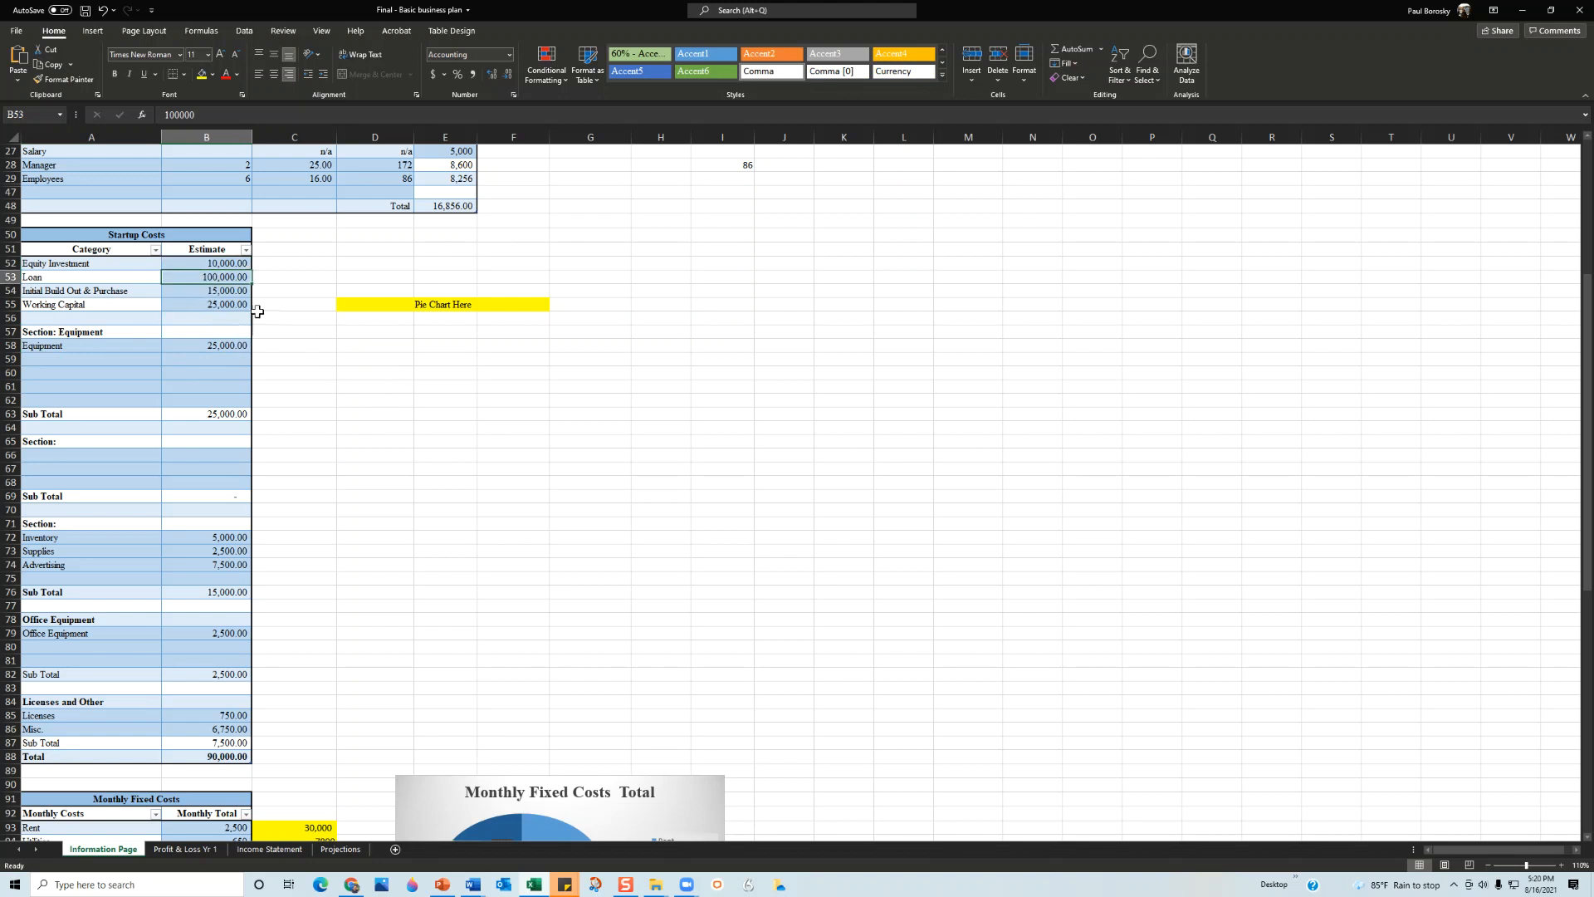
{"action": "key", "text": "Down"}
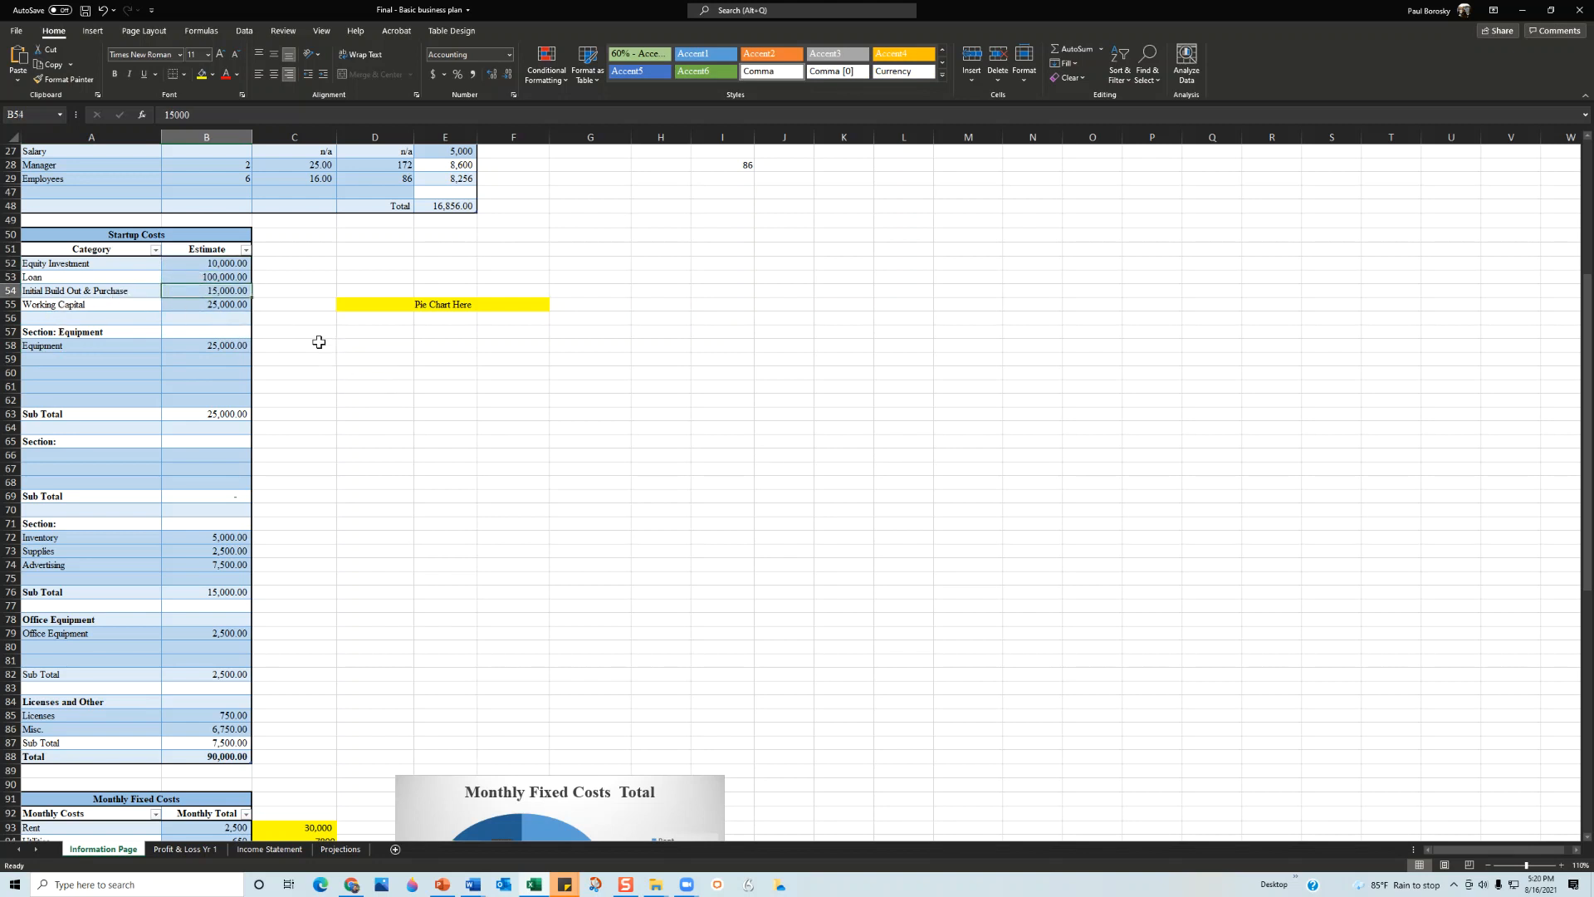
{"action": "type", "text": "5"}
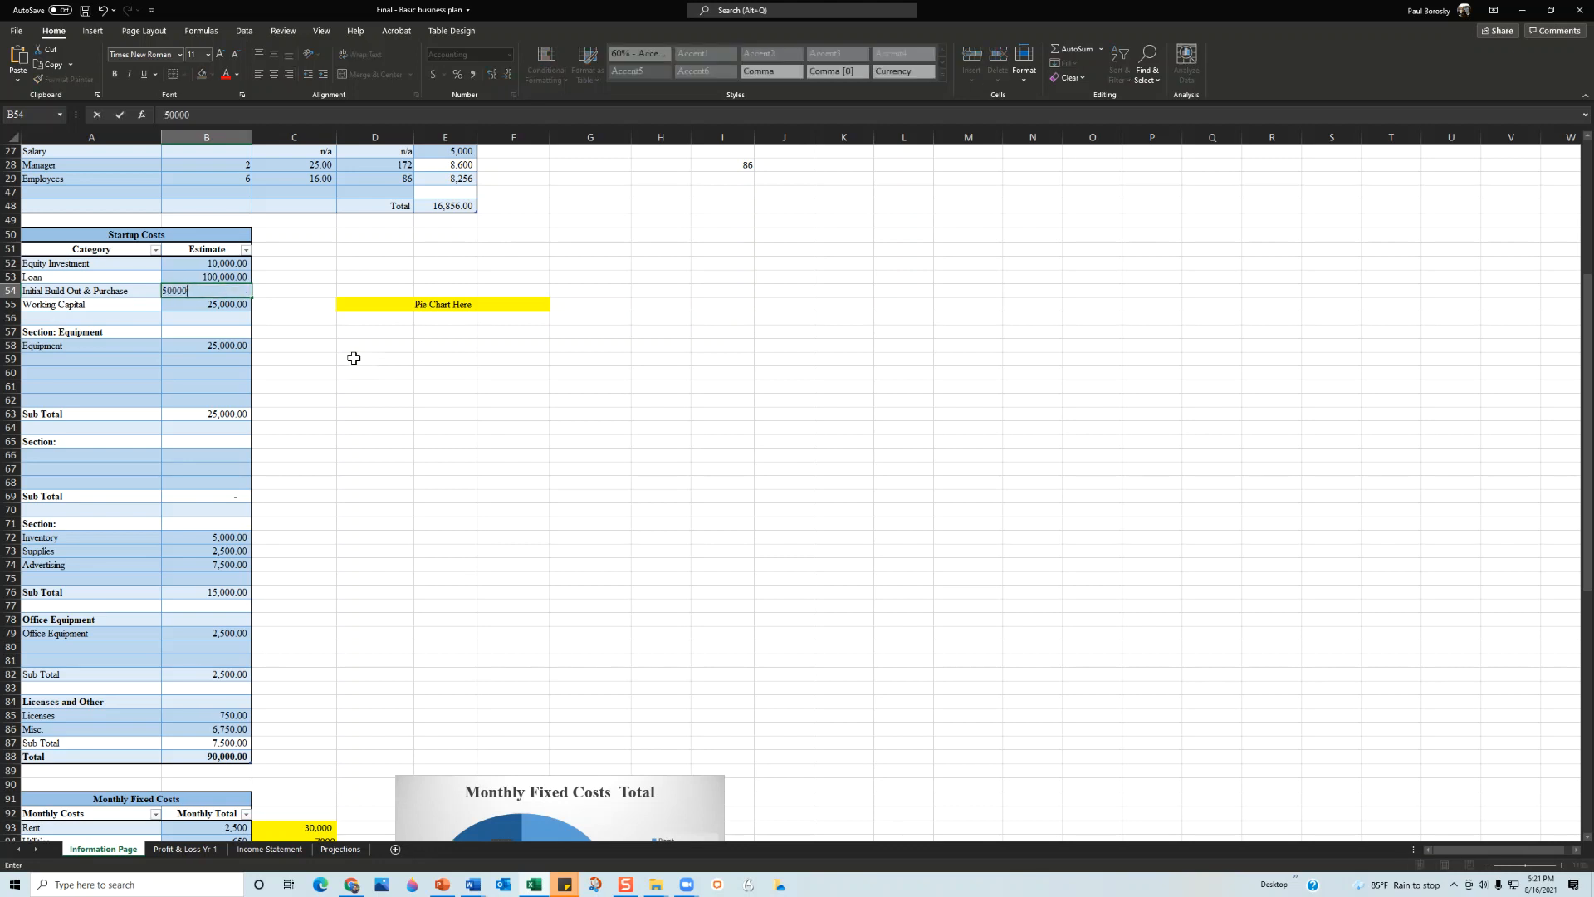
{"action": "key", "text": "Return"}
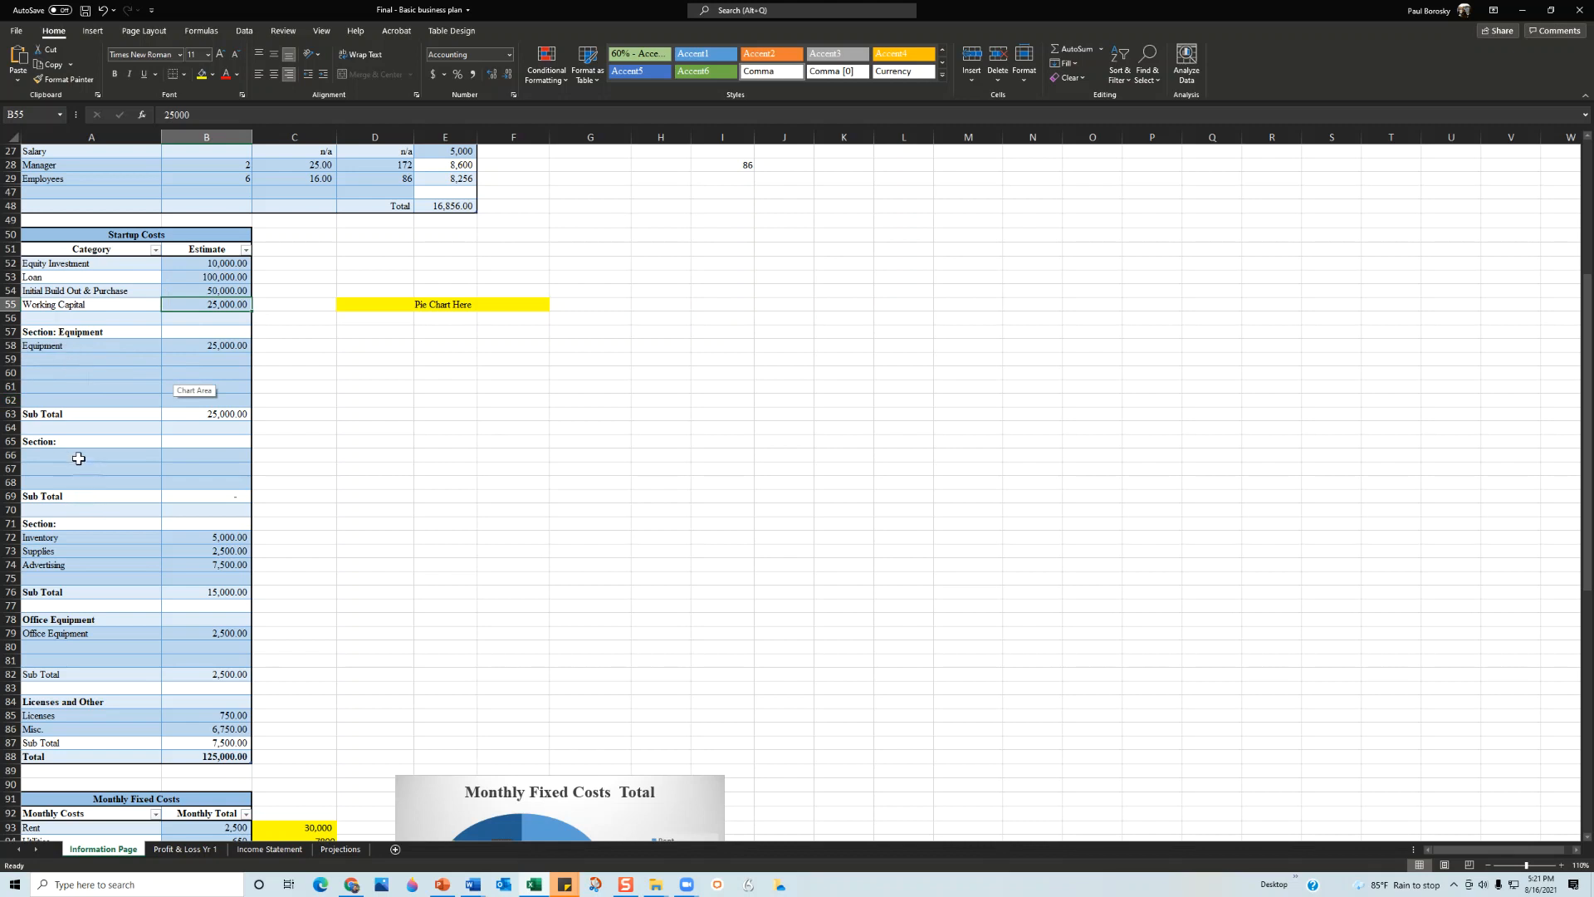
Set the monthly rent in the Monthly Fixed Costs table to 3,000.
{"action": "scroll", "coordinate": [169, 472], "scroll_direction": "down", "scroll_amount": 1}
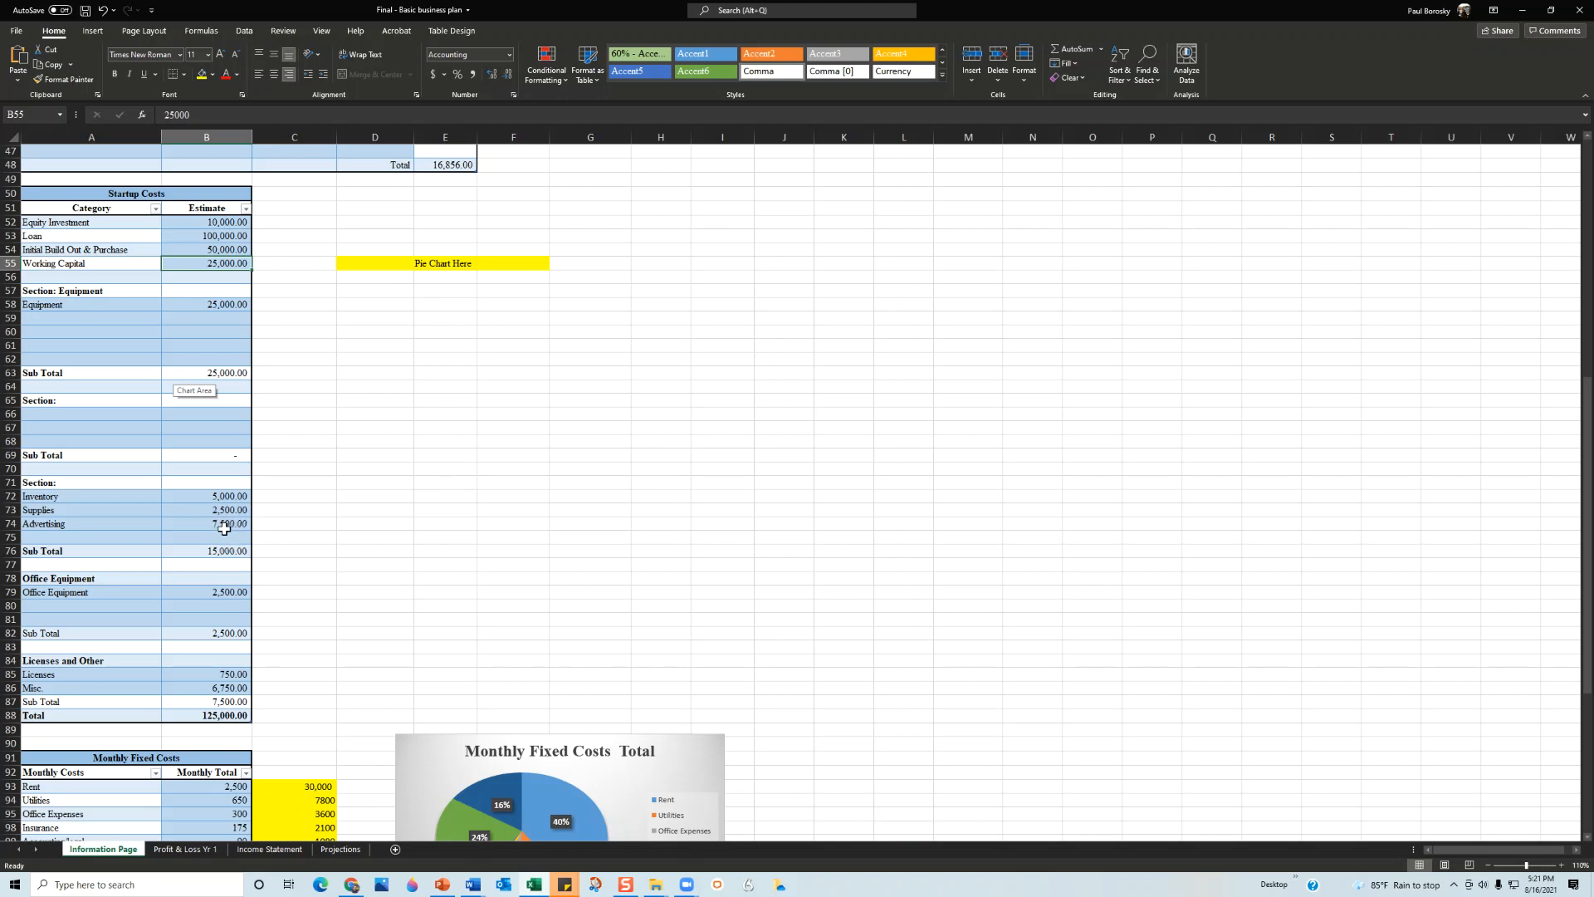
{"action": "scroll", "coordinate": [228, 539], "scroll_direction": "down", "scroll_amount": 2}
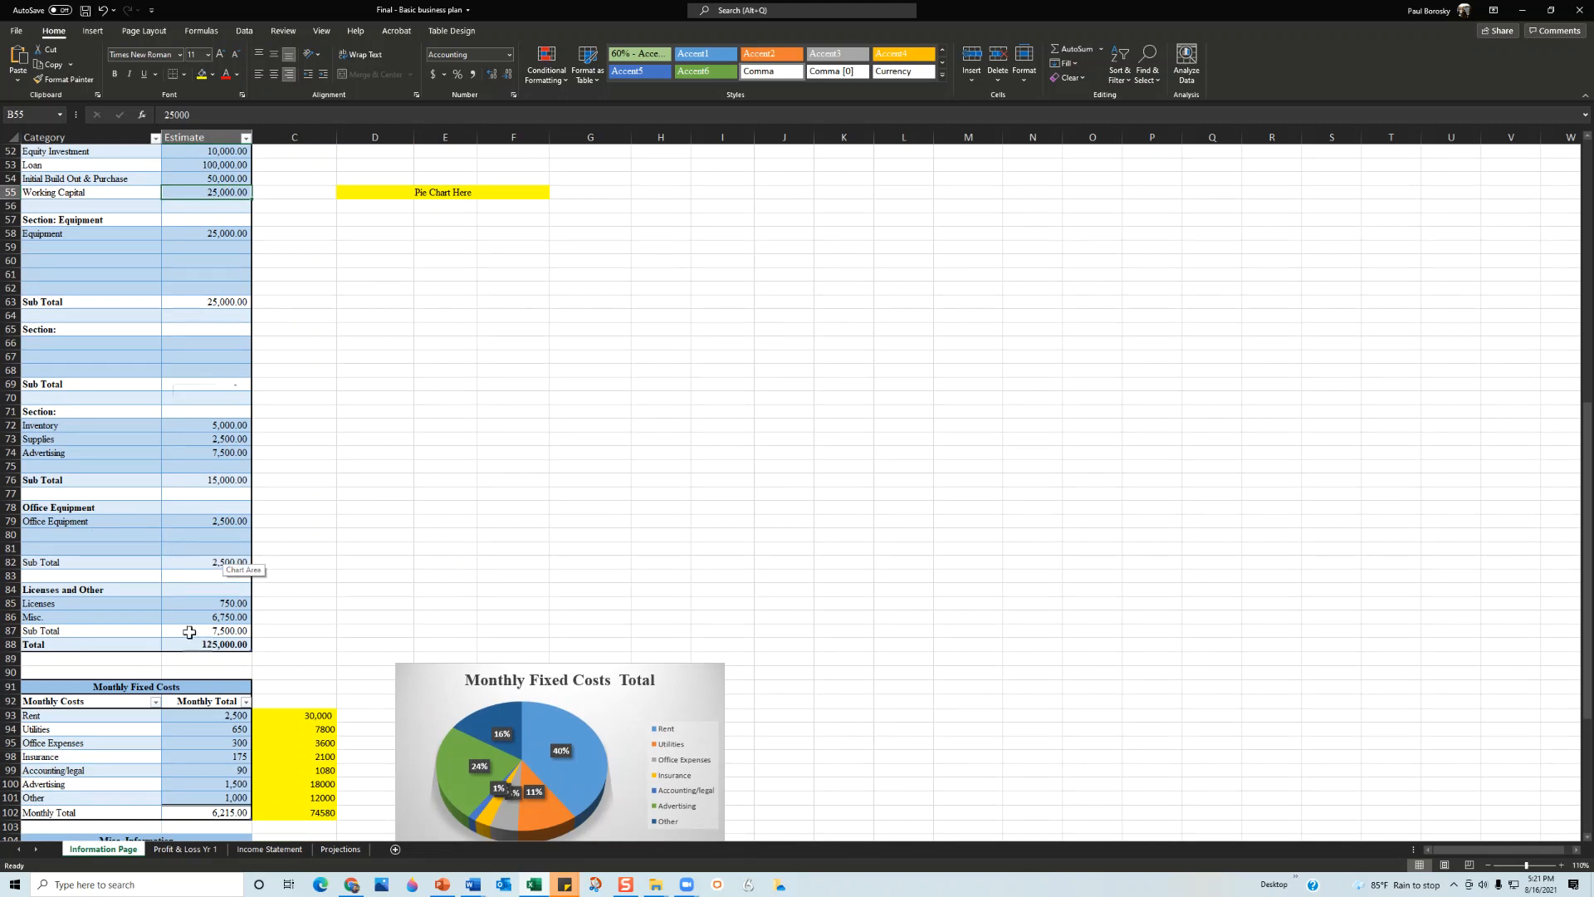
{"action": "scroll", "coordinate": [183, 625], "scroll_direction": "down", "scroll_amount": 10}
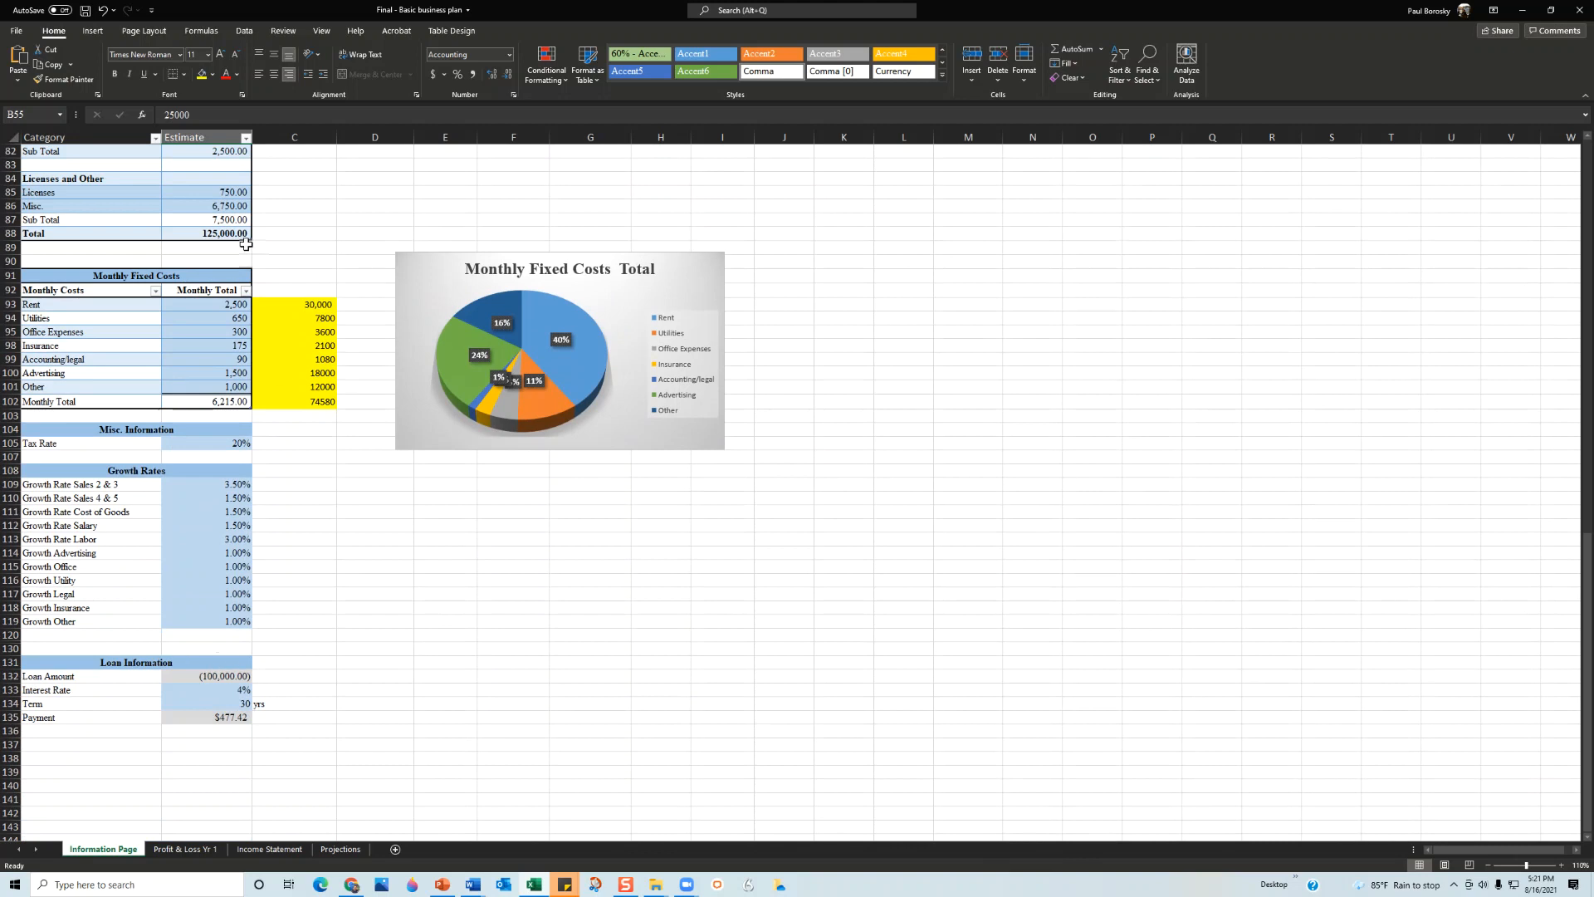
{"action": "scroll", "coordinate": [241, 381], "scroll_direction": "up", "scroll_amount": 2}
{"action": "left_click", "coordinate": [236, 373]}
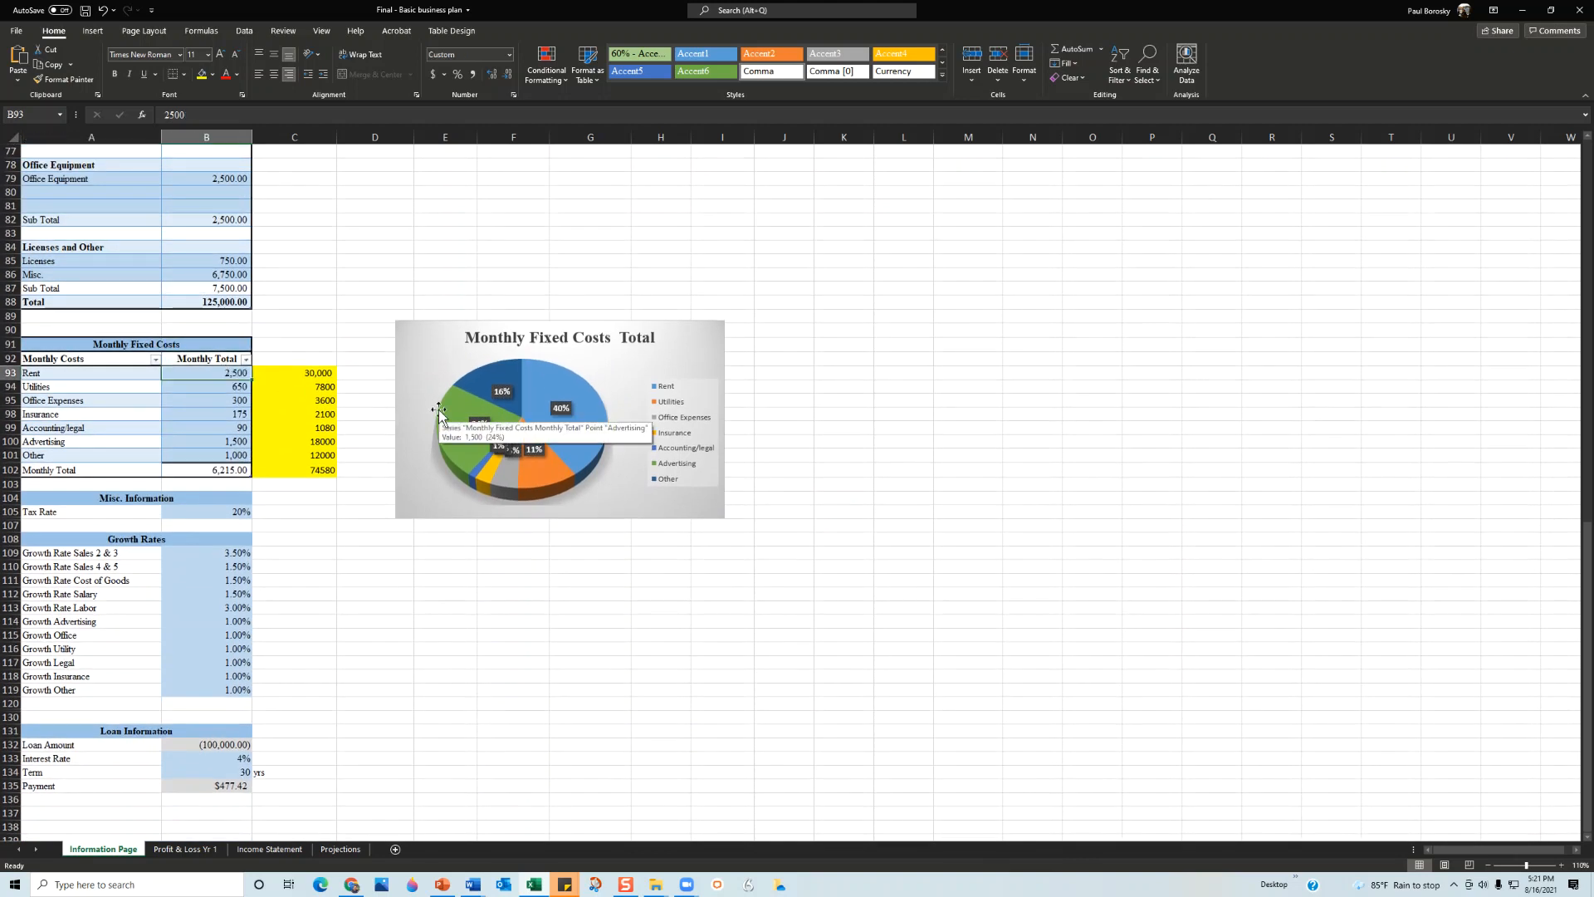
{"action": "type", "text": "3,000"}
{"action": "key", "text": "Return"}
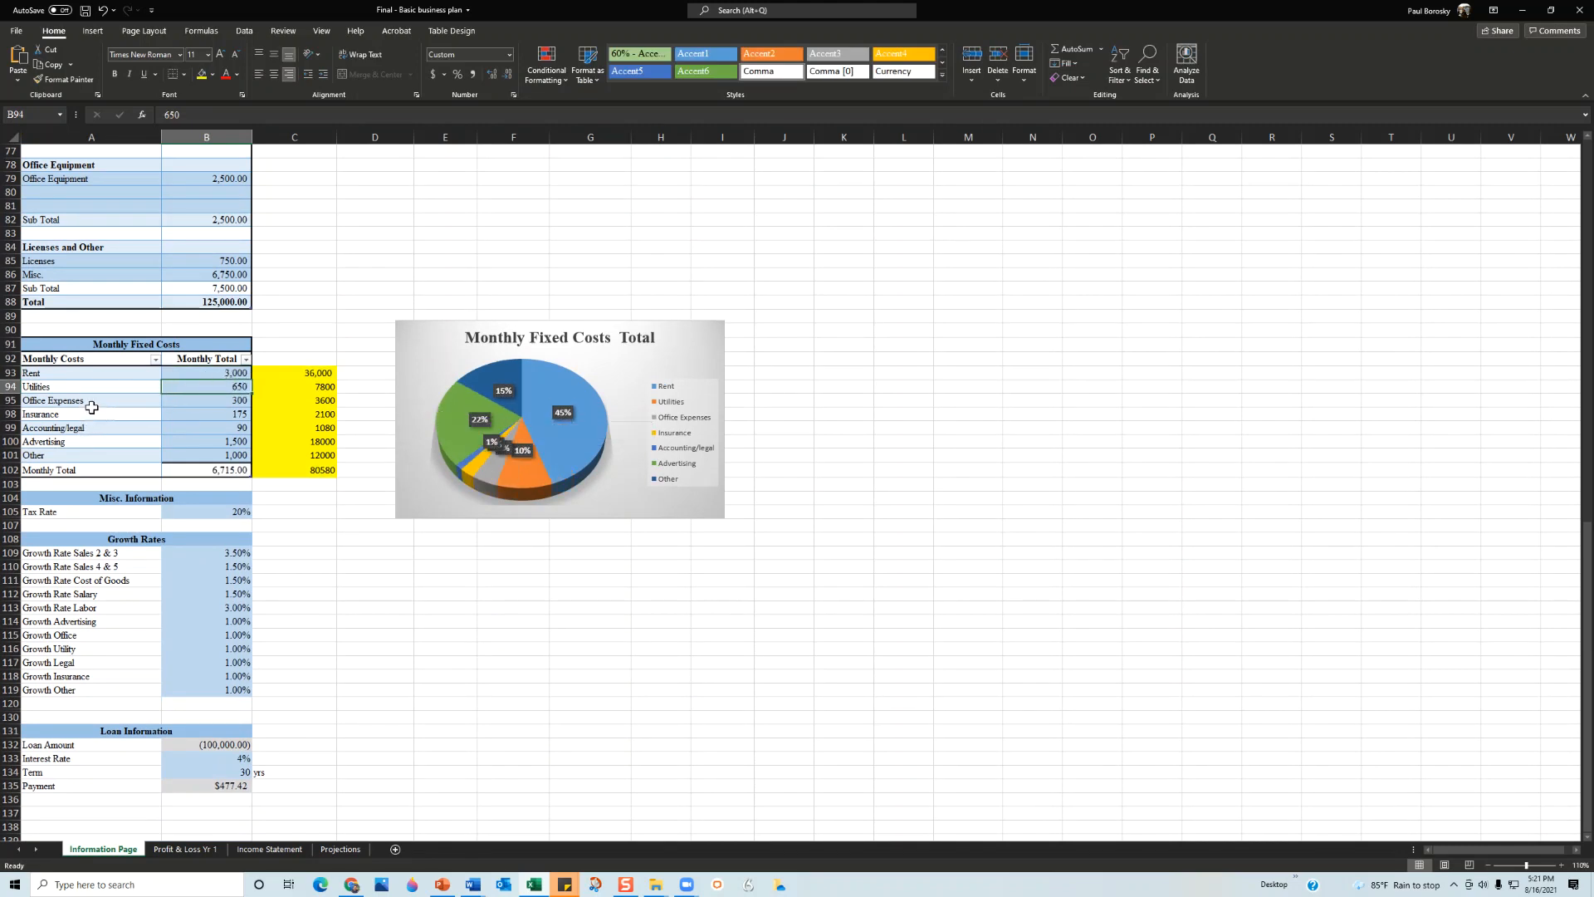
Set the tax rate in the Misc. Information section to 25%.
{"action": "left_click", "coordinate": [210, 470]}
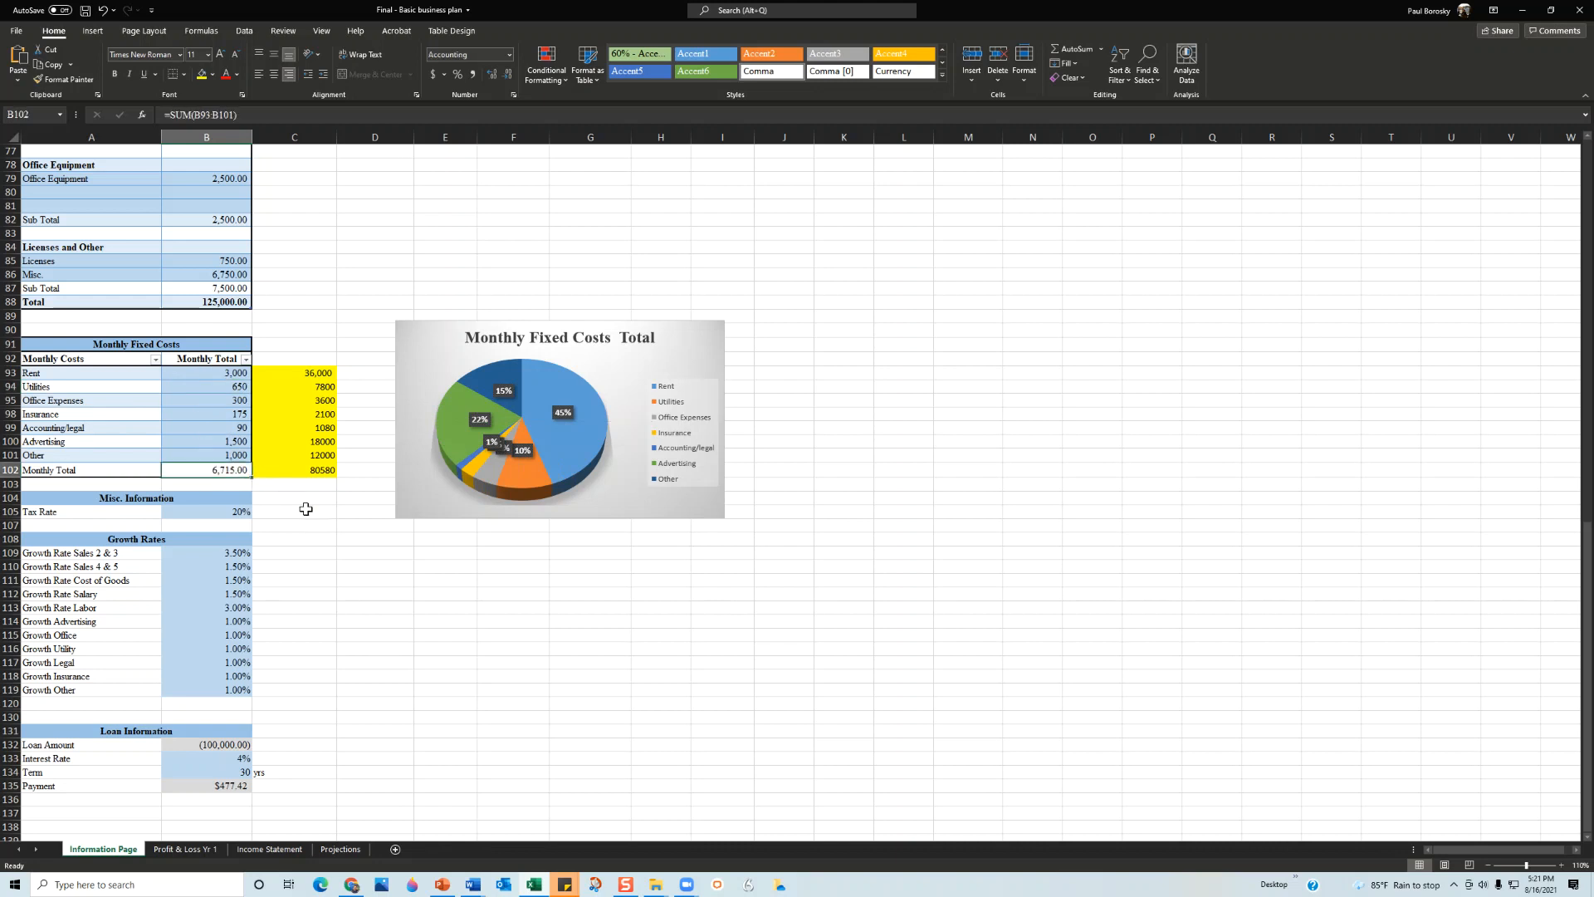
{"action": "left_click", "coordinate": [380, 627]}
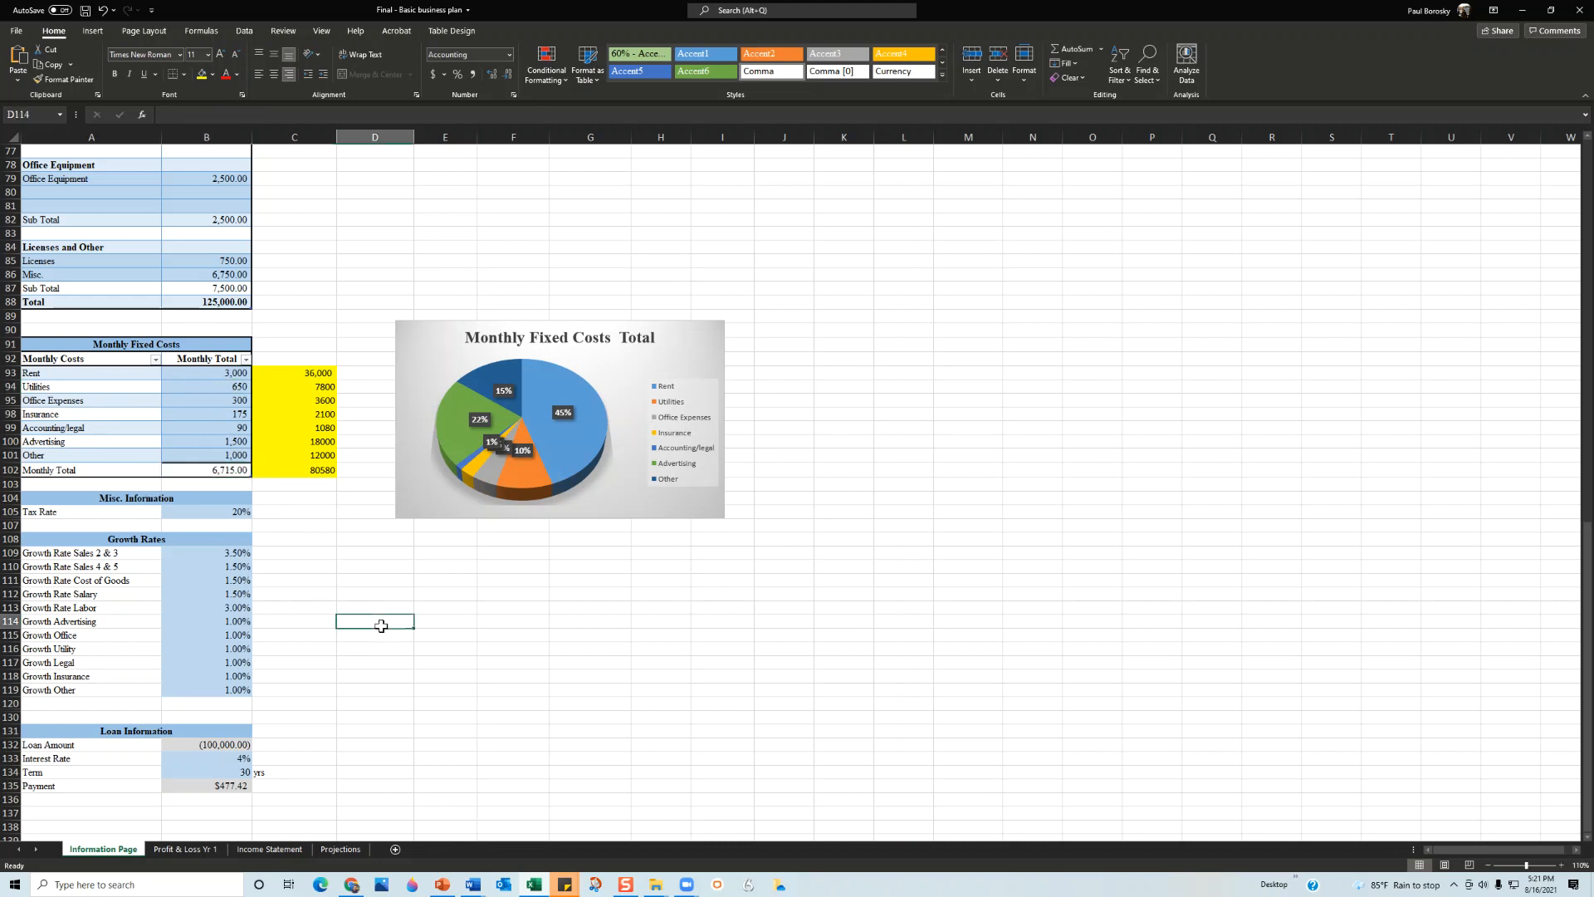
{"action": "left_click", "coordinate": [199, 516]}
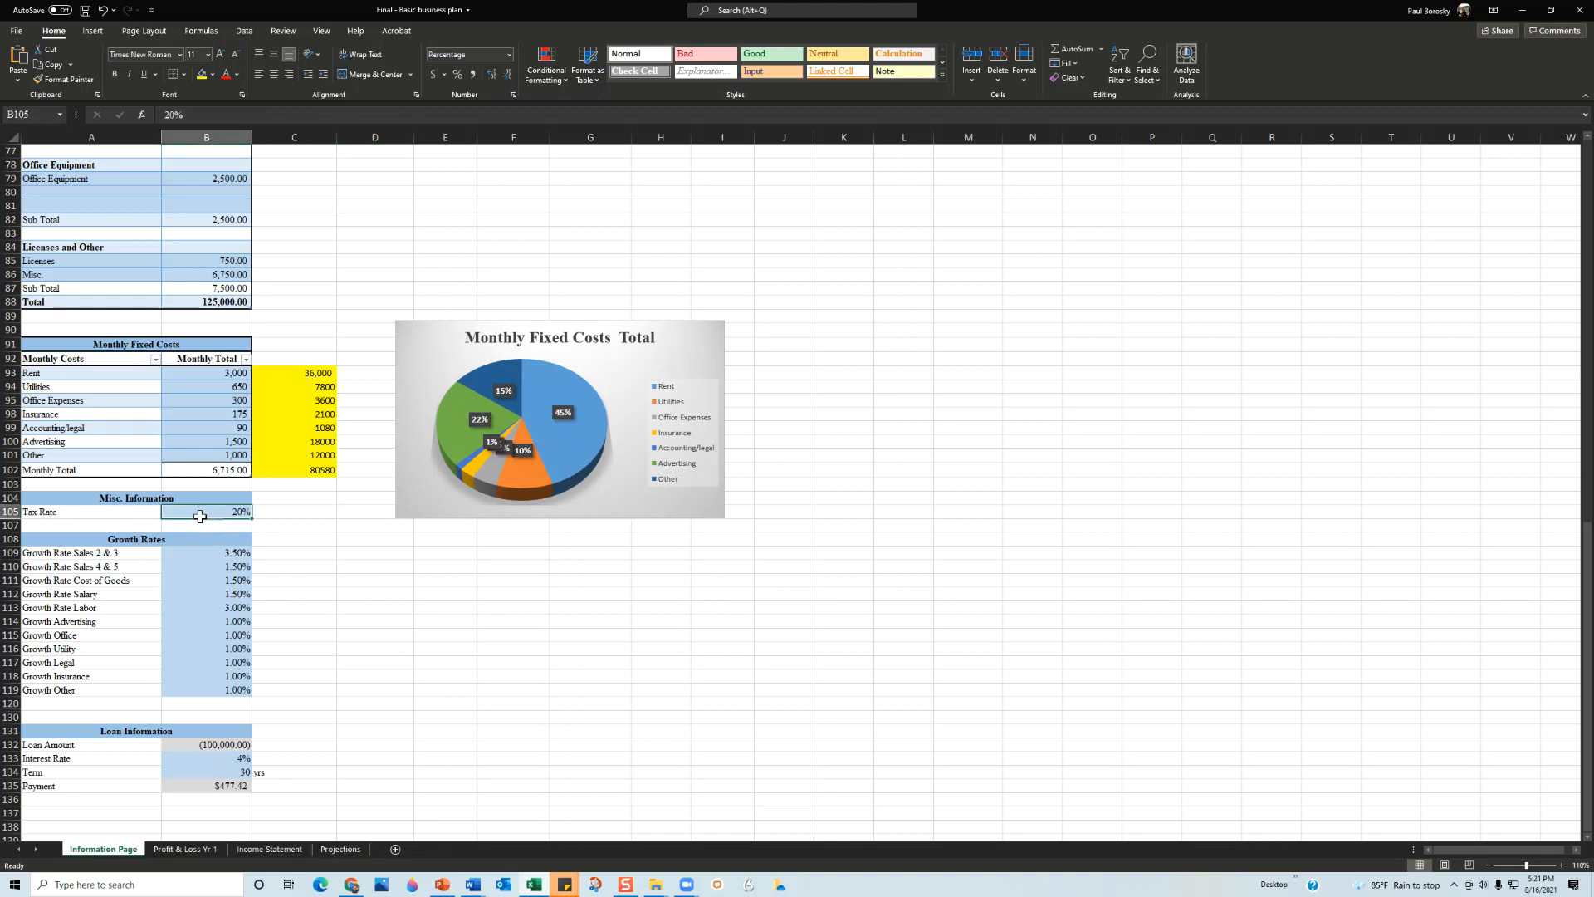
{"action": "type", "text": "2"}
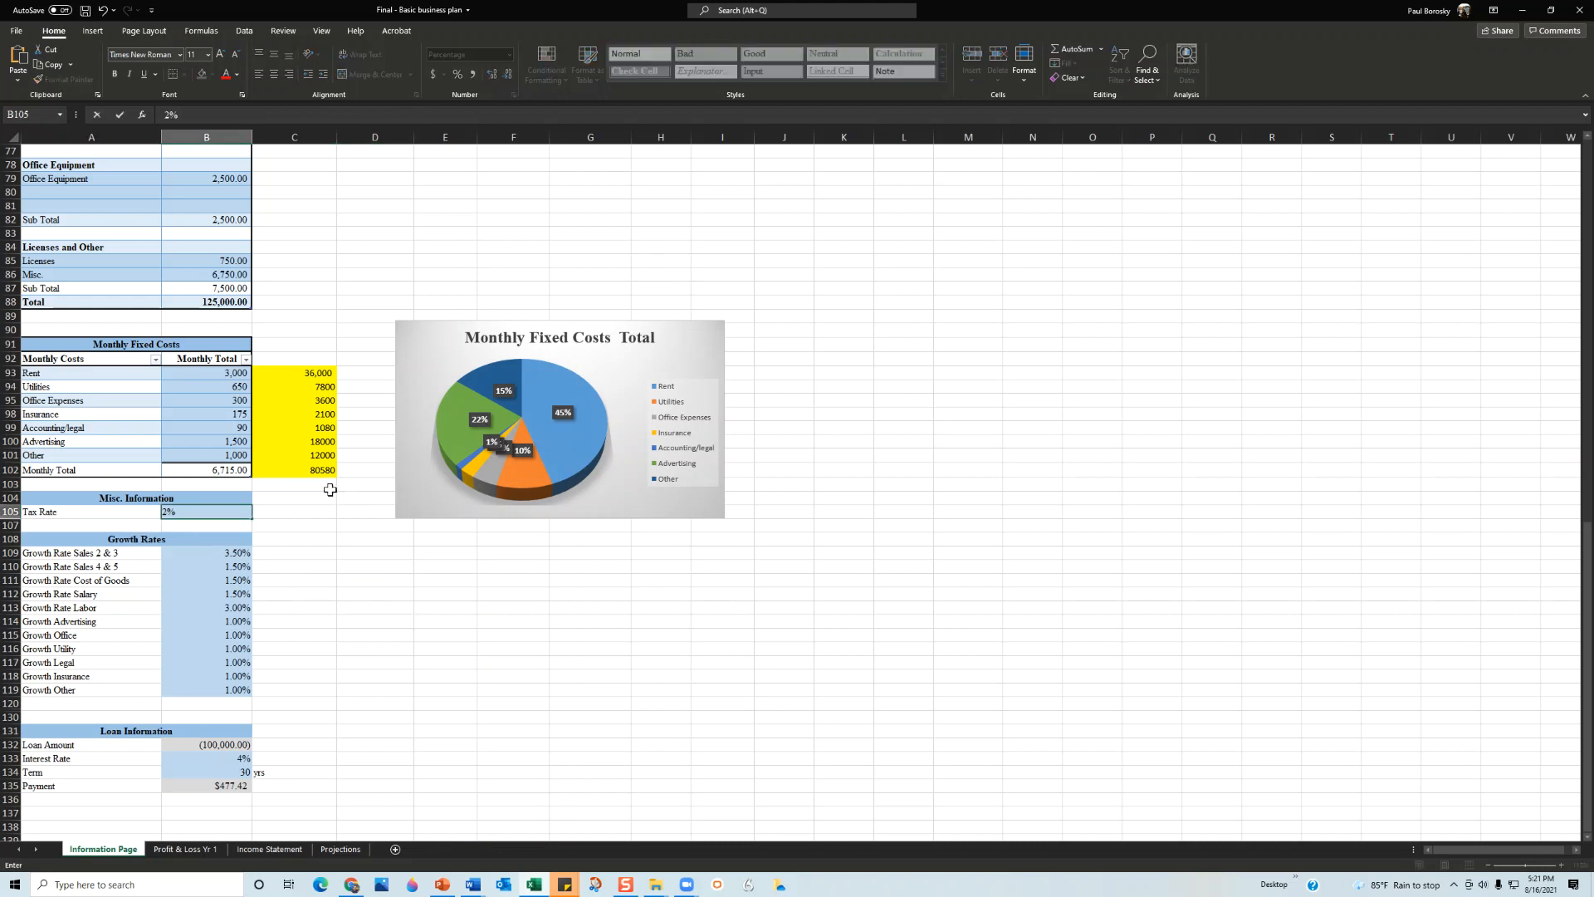
{"action": "type", "text": "5"}
{"action": "key", "text": "Return"}
{"action": "left_click", "coordinate": [244, 512]}
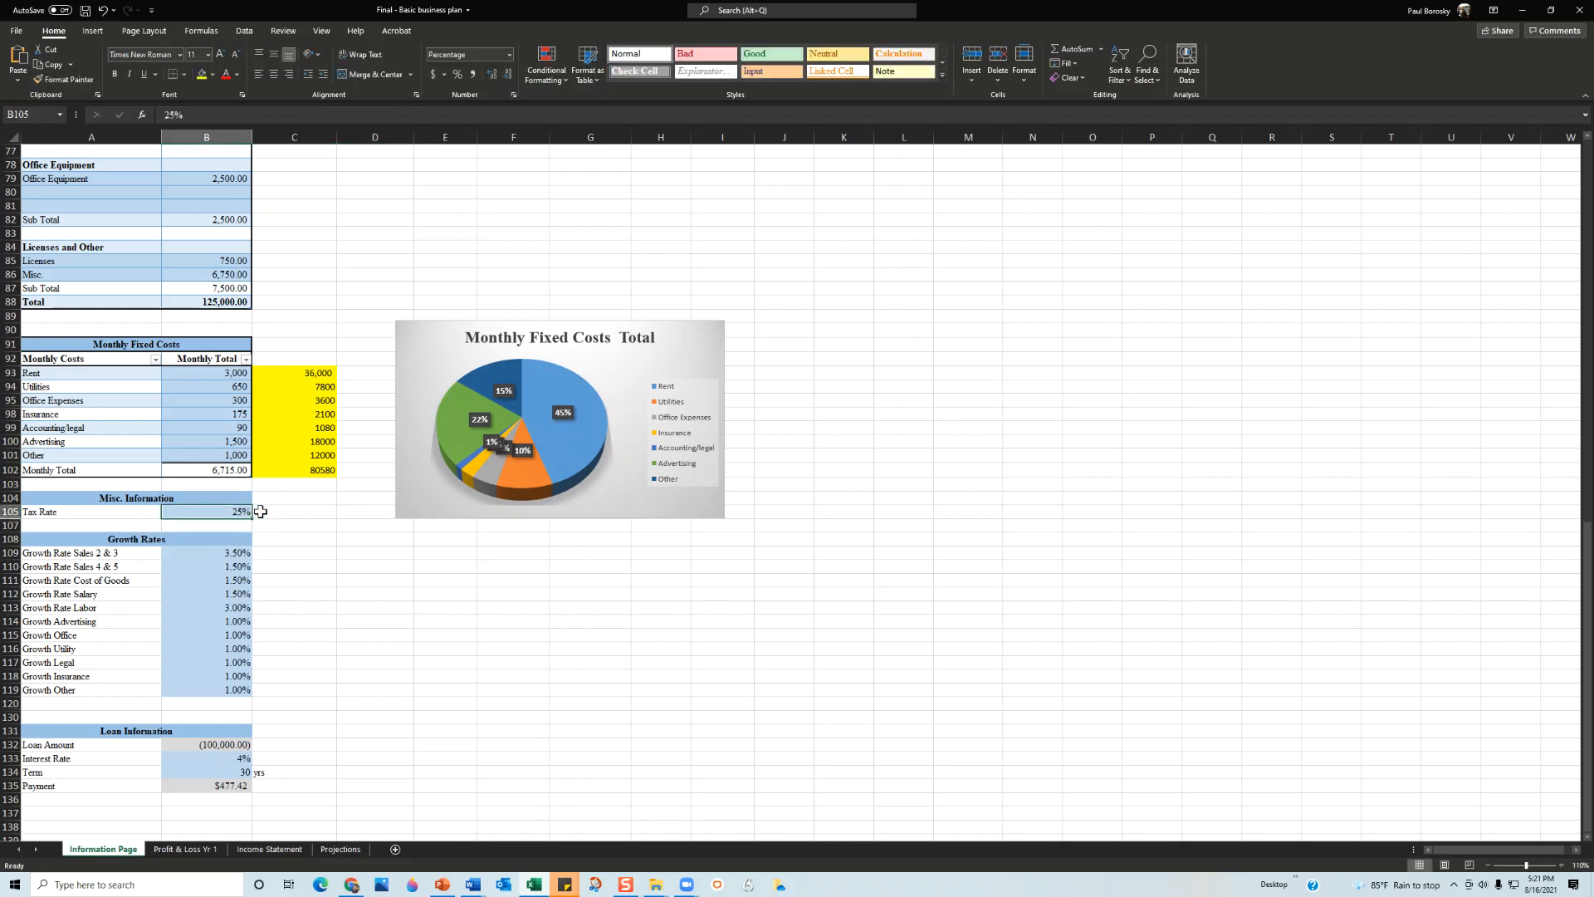
{"action": "left_click", "coordinate": [391, 607]}
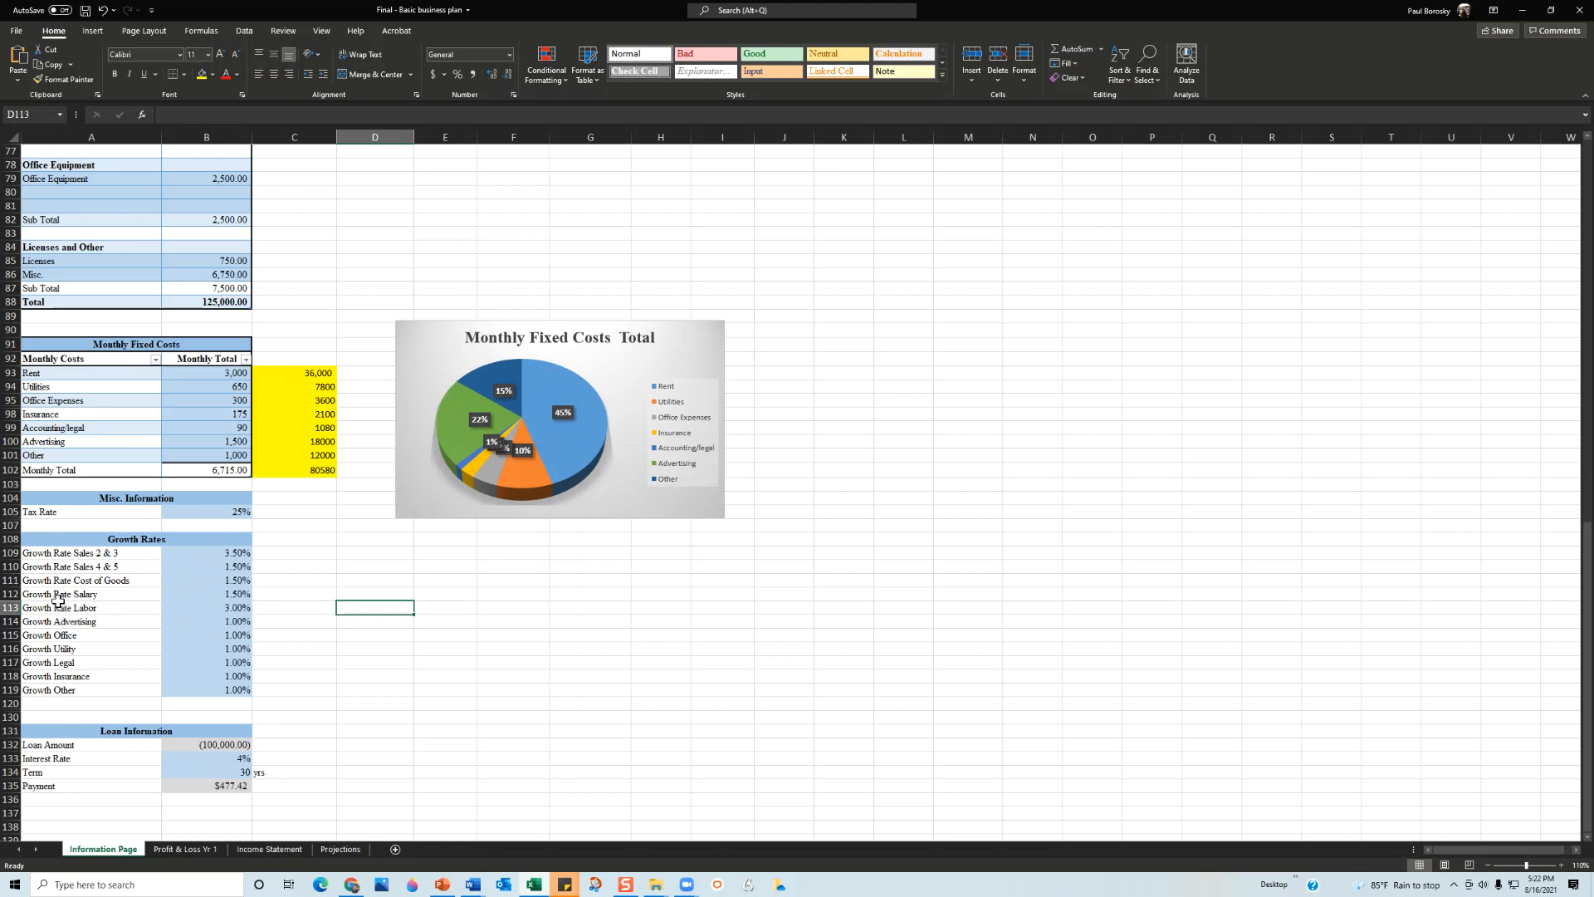
Copy the whole Pro Forma Income Statement Year 1 Quarter 1 table from the Profit & Loss Yr 1 sheet.
{"action": "scroll", "coordinate": [220, 678], "scroll_direction": "up", "scroll_amount": 15}
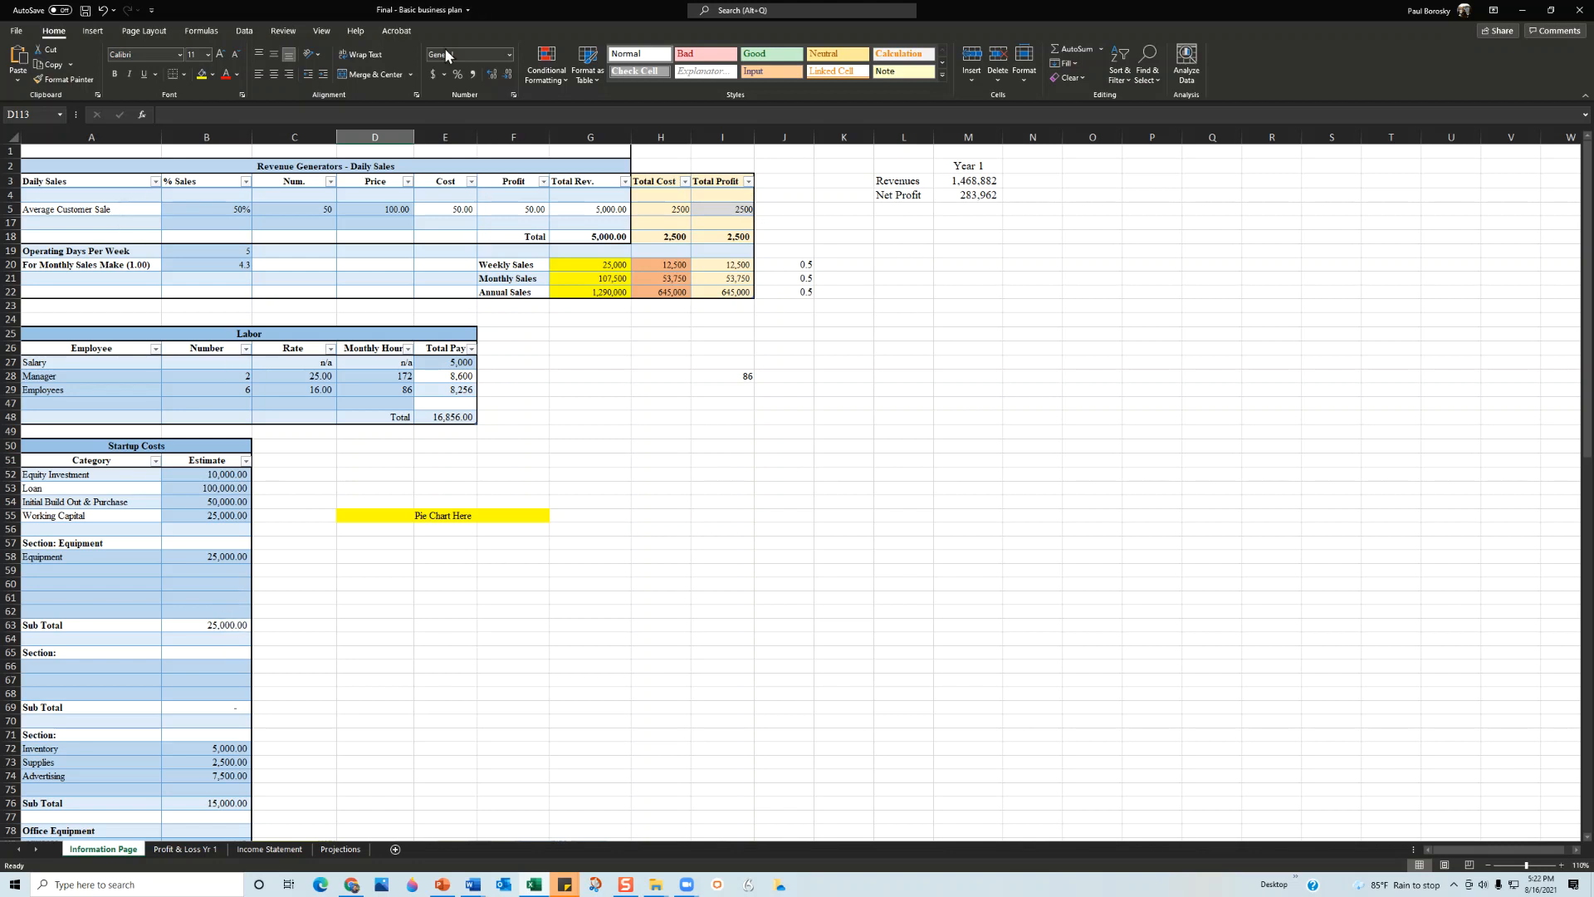
{"action": "left_click", "coordinate": [198, 850]}
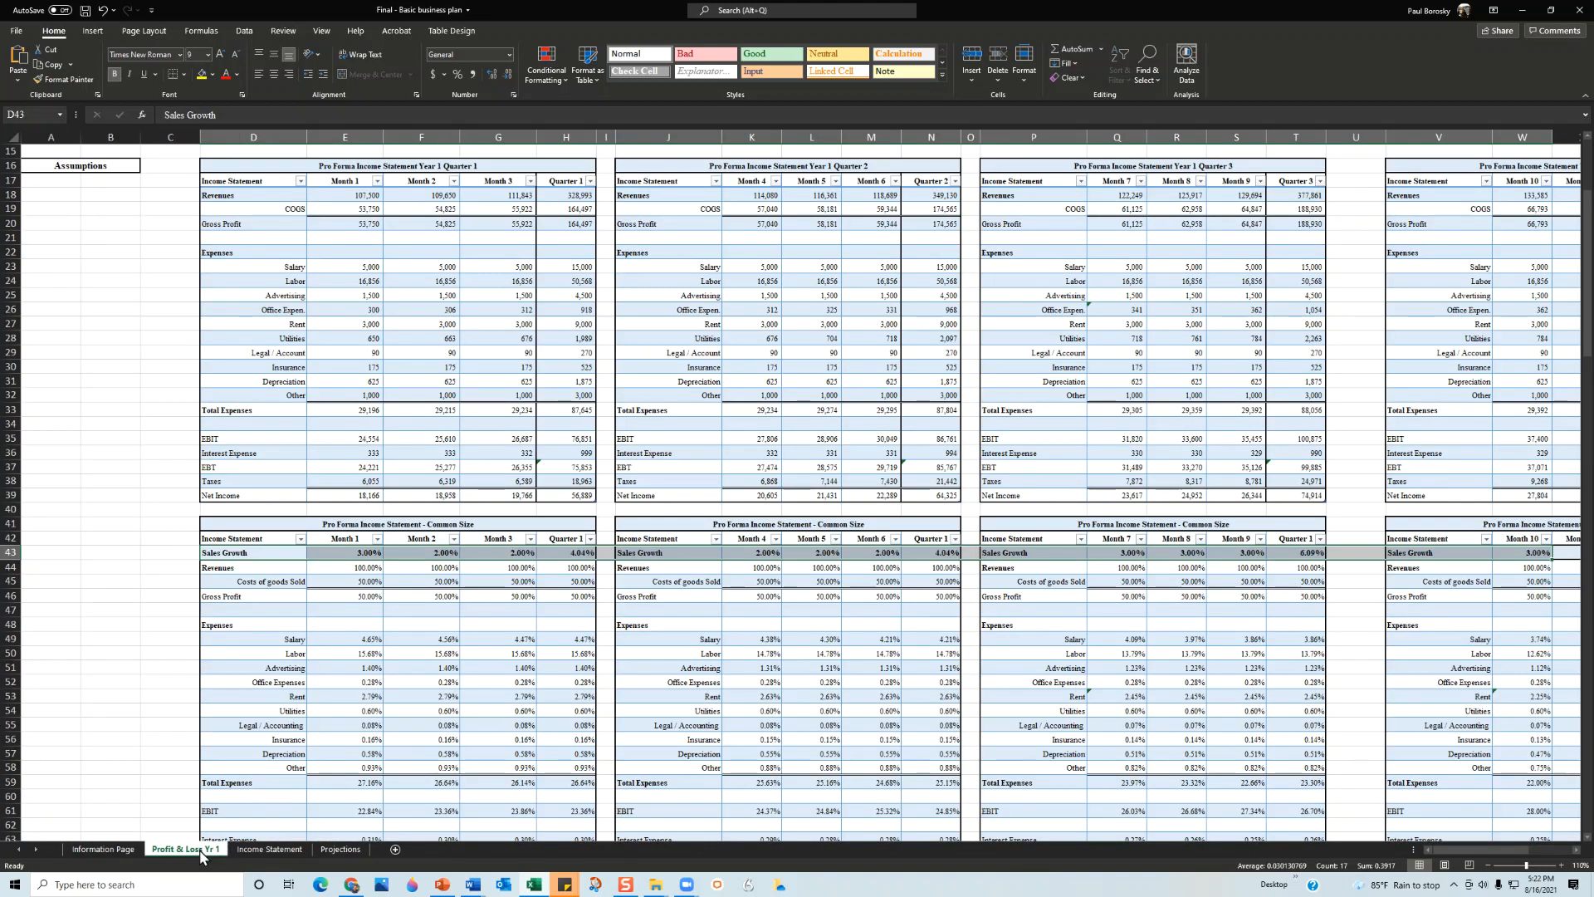
{"action": "left_click_drag", "start_coordinate": [477, 168], "coordinate": [461, 498]}
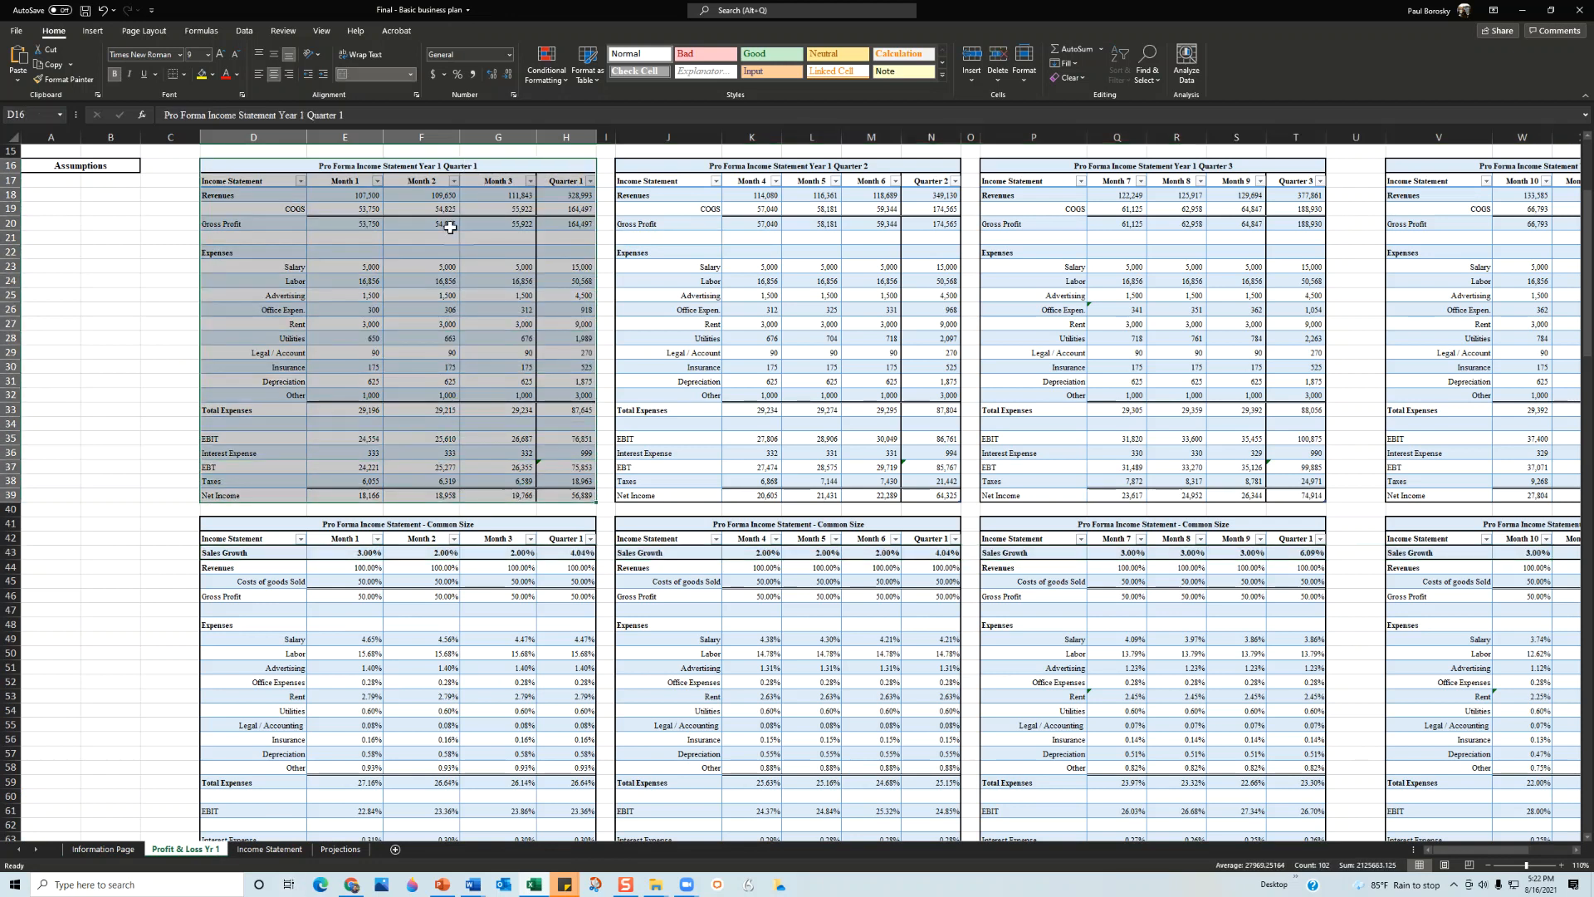
{"action": "key", "text": "ctrl+c"}
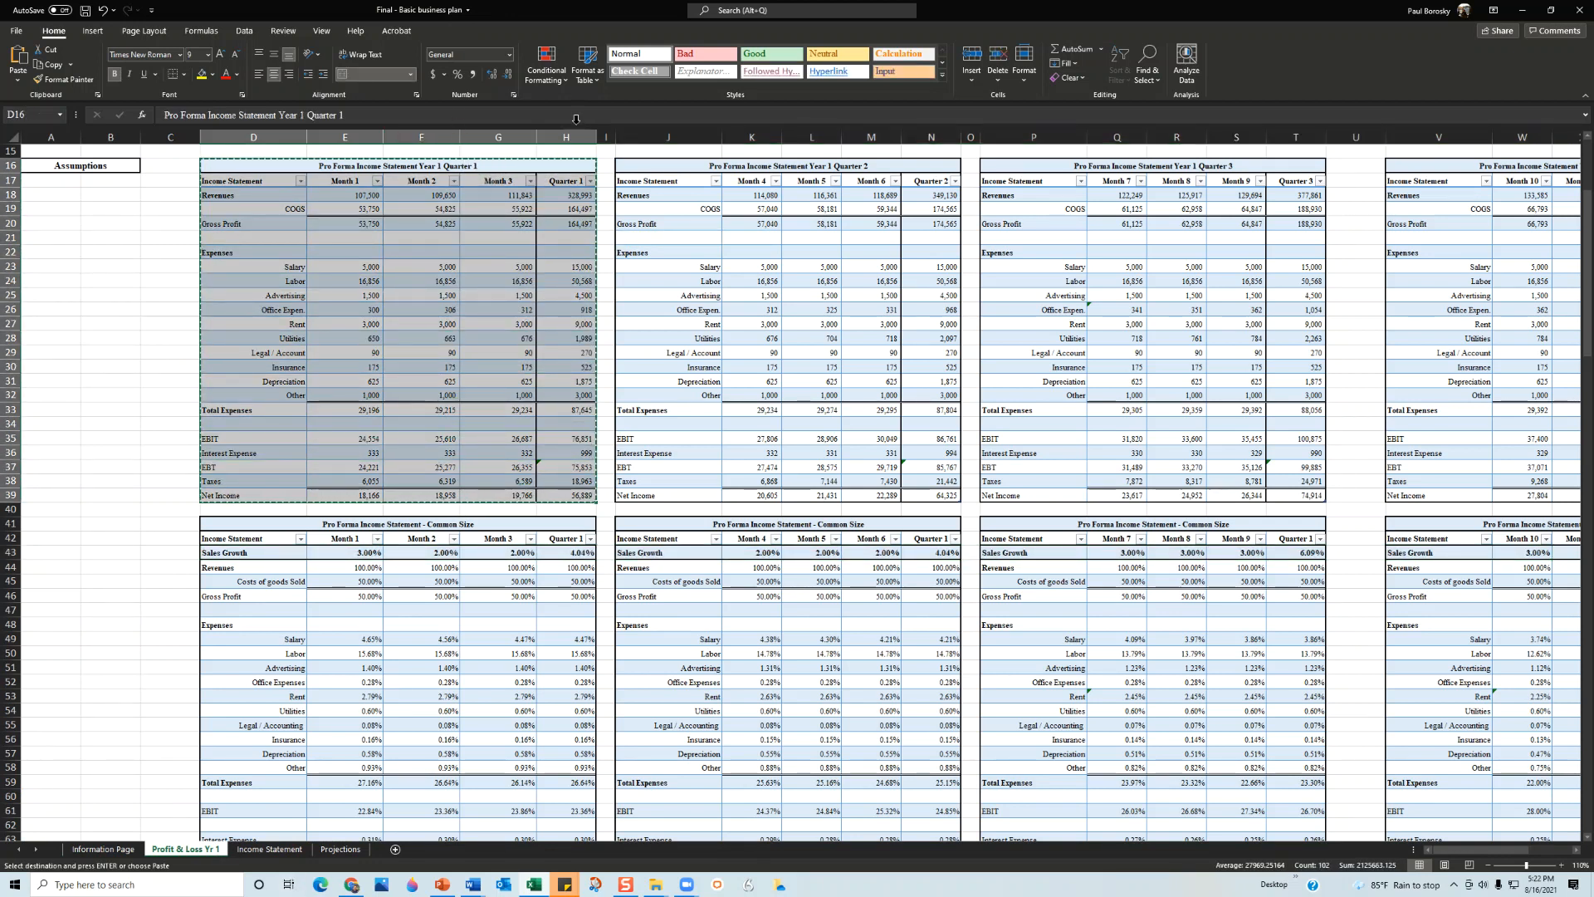
Switch to the Word business plan template and replace the Quarter 1 table under Profit and Loss Year 1 with the copied one.
{"action": "left_click_drag", "start_coordinate": [618, 13], "coordinate": [835, 242]}
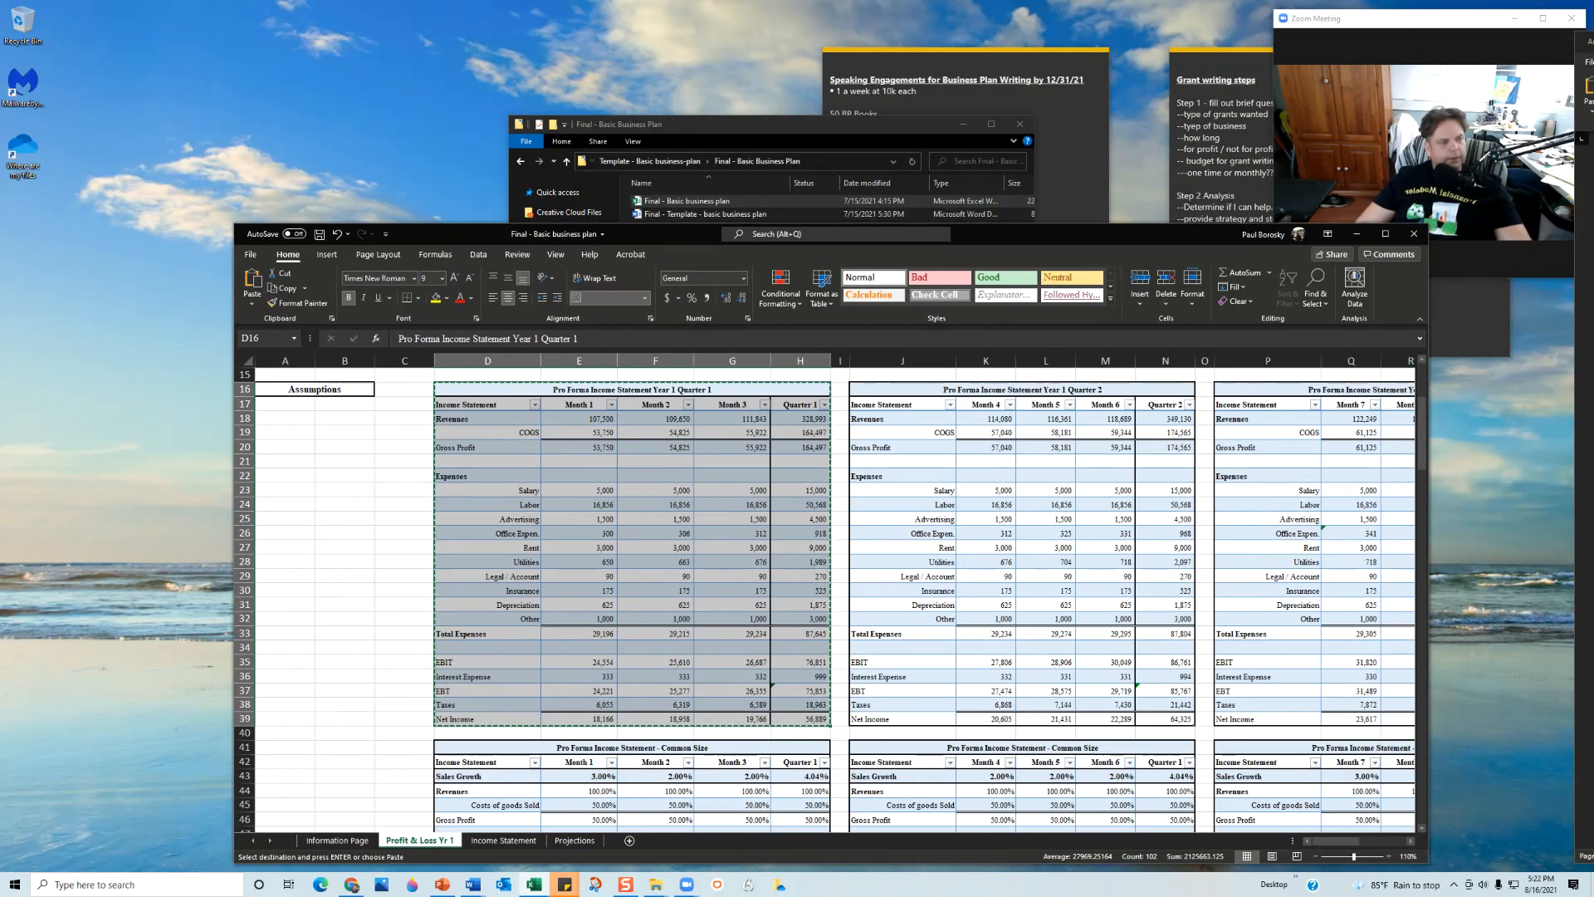
{"action": "key", "text": "alt+Tab"}
{"action": "left_click_drag", "start_coordinate": [669, 52], "coordinate": [571, 17]}
{"action": "scroll", "coordinate": [573, 249], "scroll_direction": "up", "scroll_amount": 12}
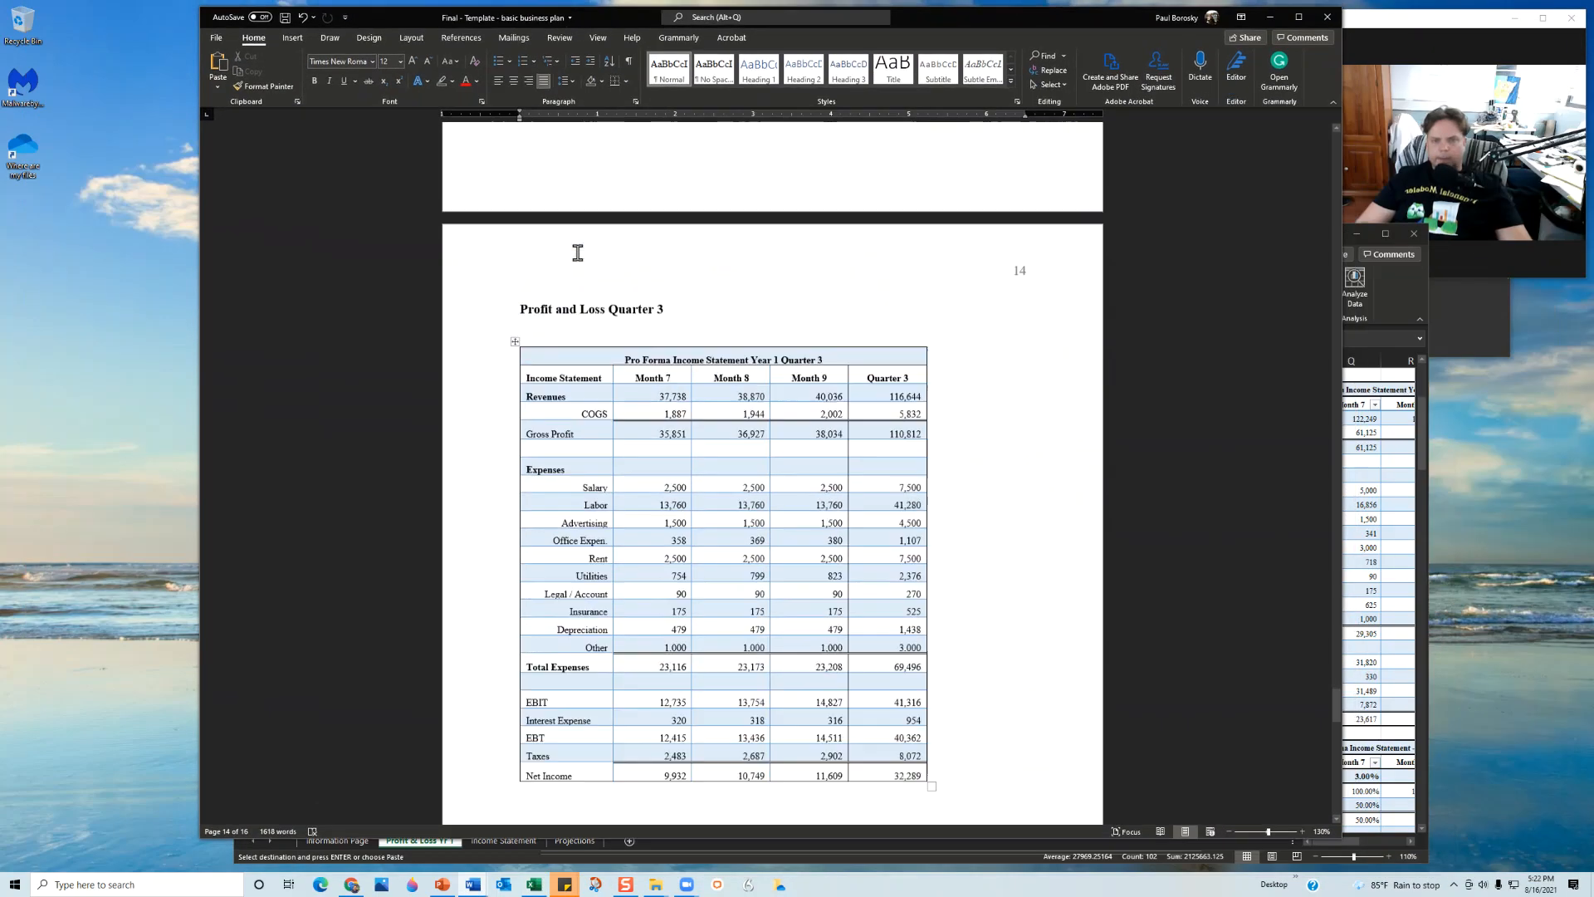
{"action": "scroll", "coordinate": [729, 283], "scroll_direction": "down", "scroll_amount": 4}
{"action": "scroll", "coordinate": [729, 282], "scroll_direction": "up", "scroll_amount": 10}
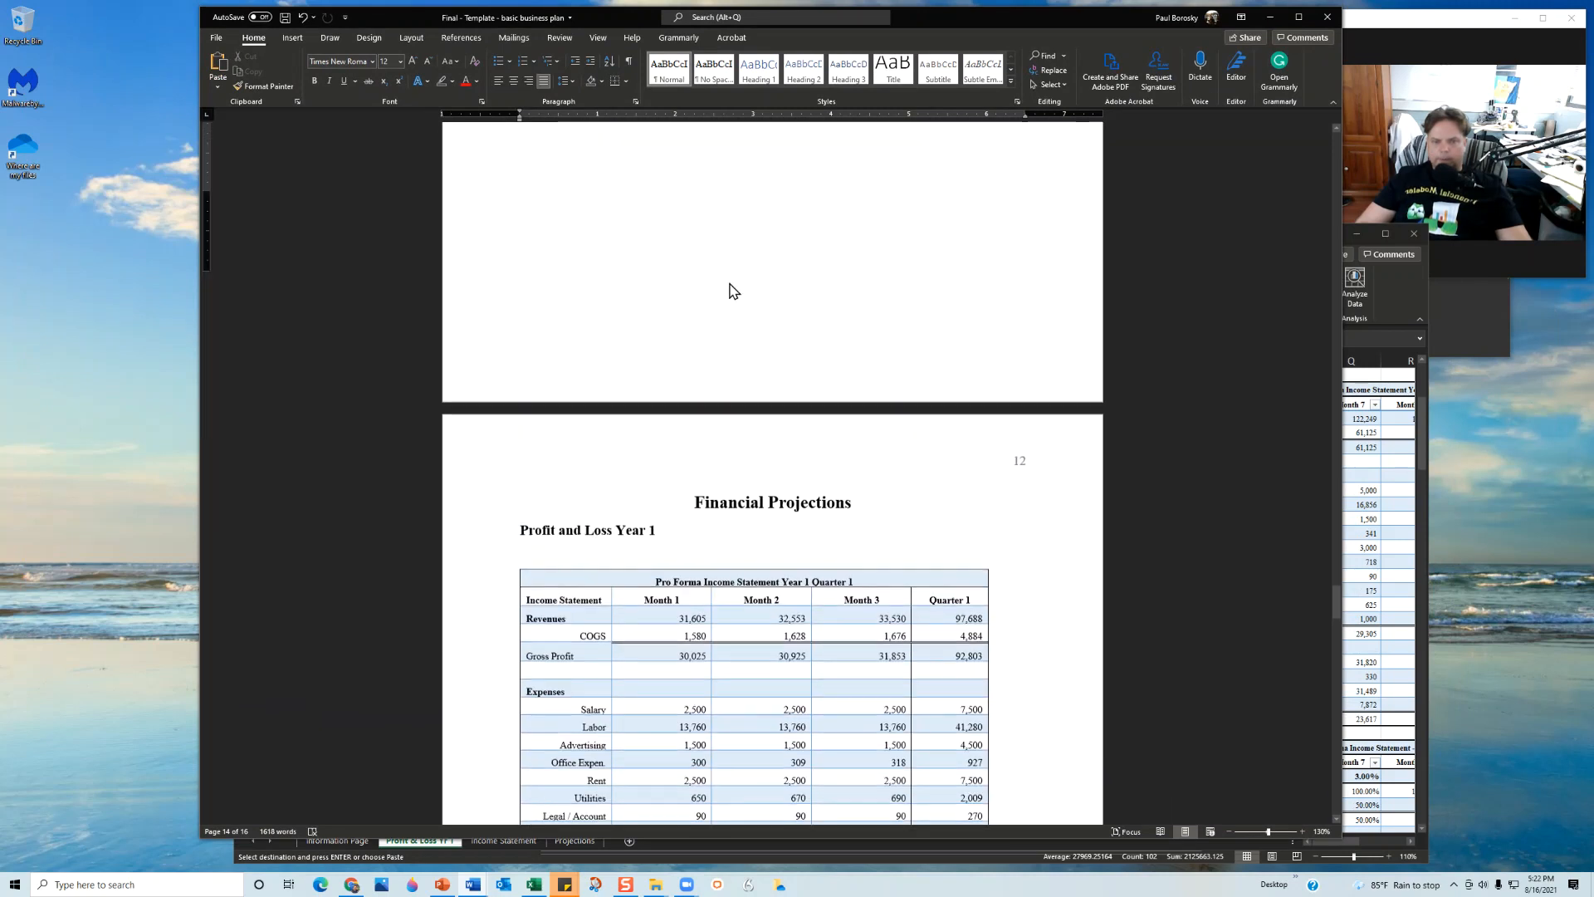
{"action": "scroll", "coordinate": [726, 286], "scroll_direction": "down", "scroll_amount": 7}
{"action": "scroll", "coordinate": [721, 292], "scroll_direction": "up", "scroll_amount": 1}
{"action": "scroll", "coordinate": [710, 282], "scroll_direction": "down", "scroll_amount": 1}
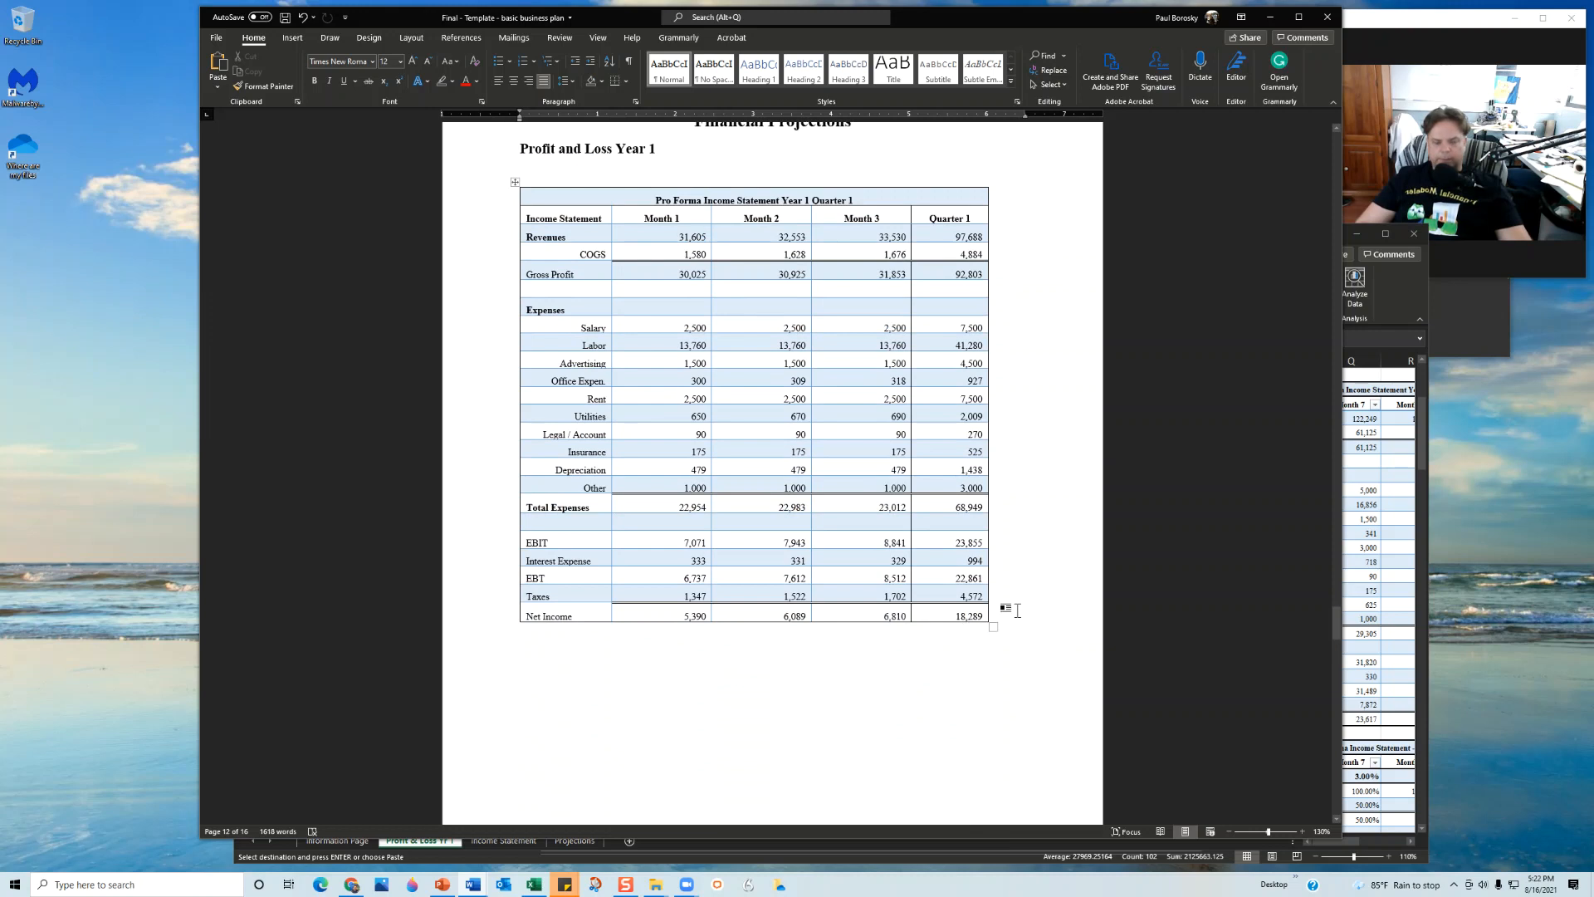
{"action": "left_click_drag", "start_coordinate": [1017, 615], "coordinate": [557, 206]}
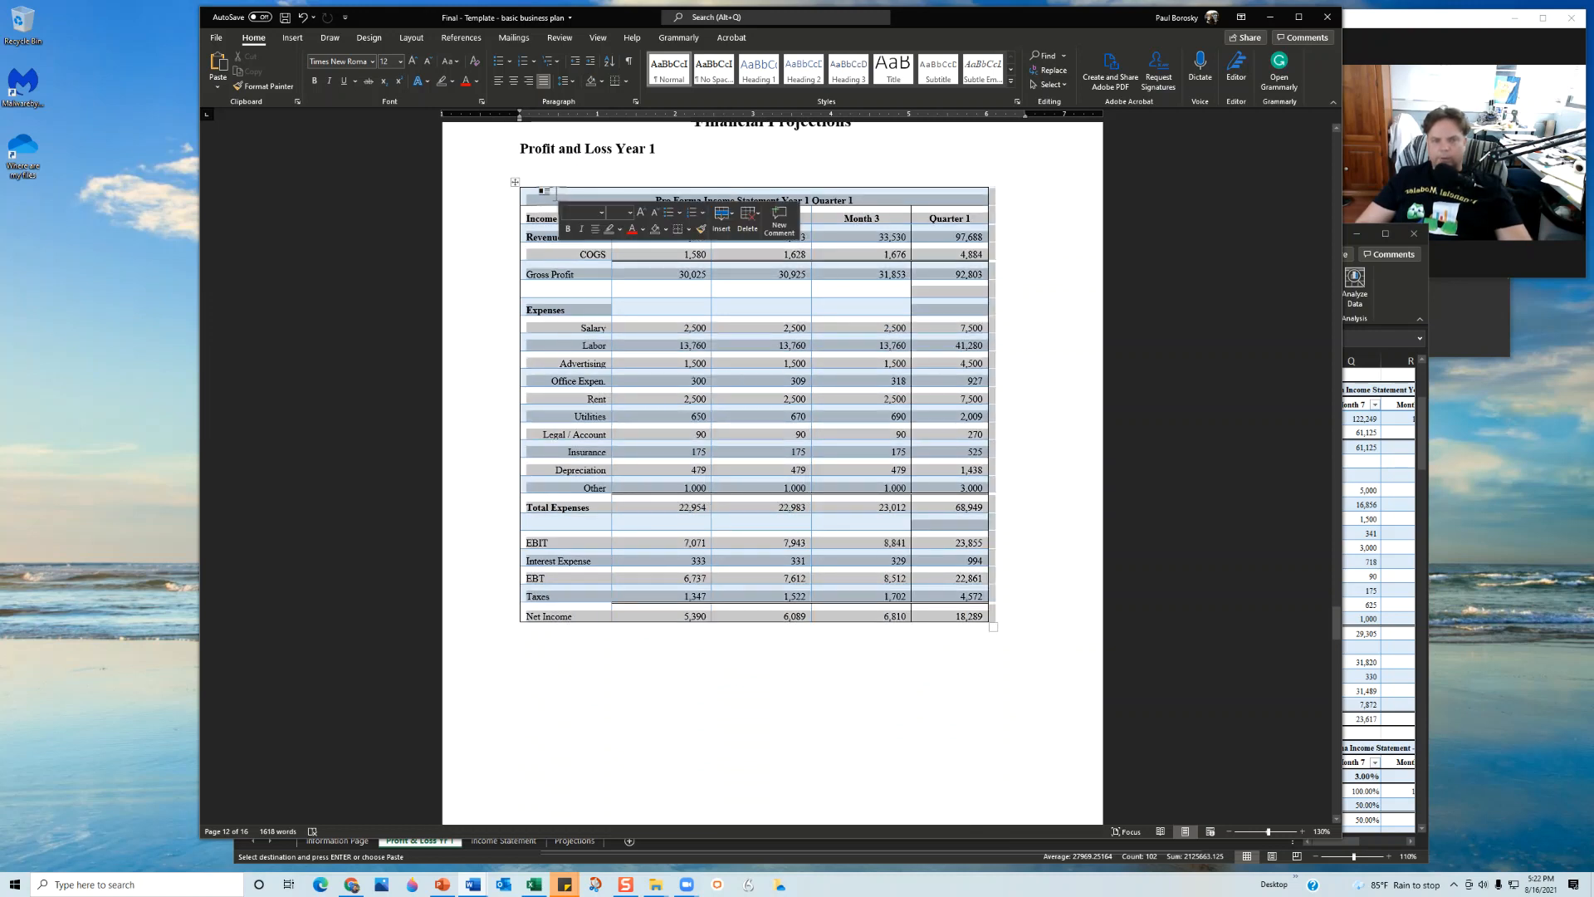
{"action": "key", "text": "BackSpace"}
{"action": "key", "text": "ctrl+v"}
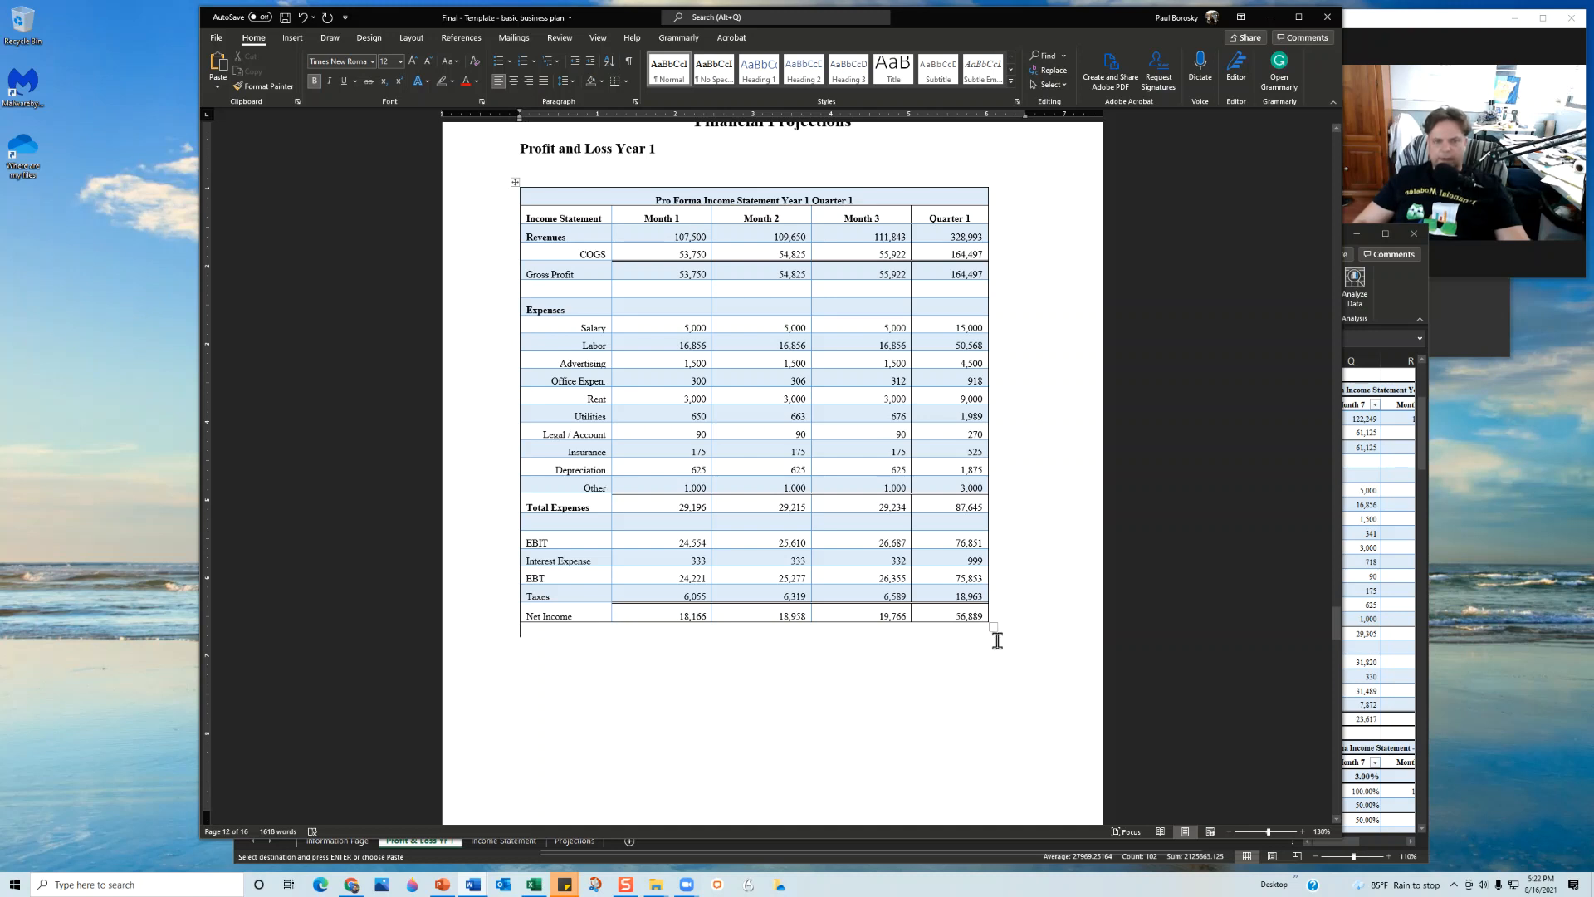
Review the pasted Quarter 1 table and the Profit and Loss Quarter 2, 3 and 4 pages of the business plan.
{"action": "scroll", "coordinate": [847, 585], "scroll_direction": "down", "scroll_amount": 2}
{"action": "scroll", "coordinate": [847, 591], "scroll_direction": "up", "scroll_amount": 5}
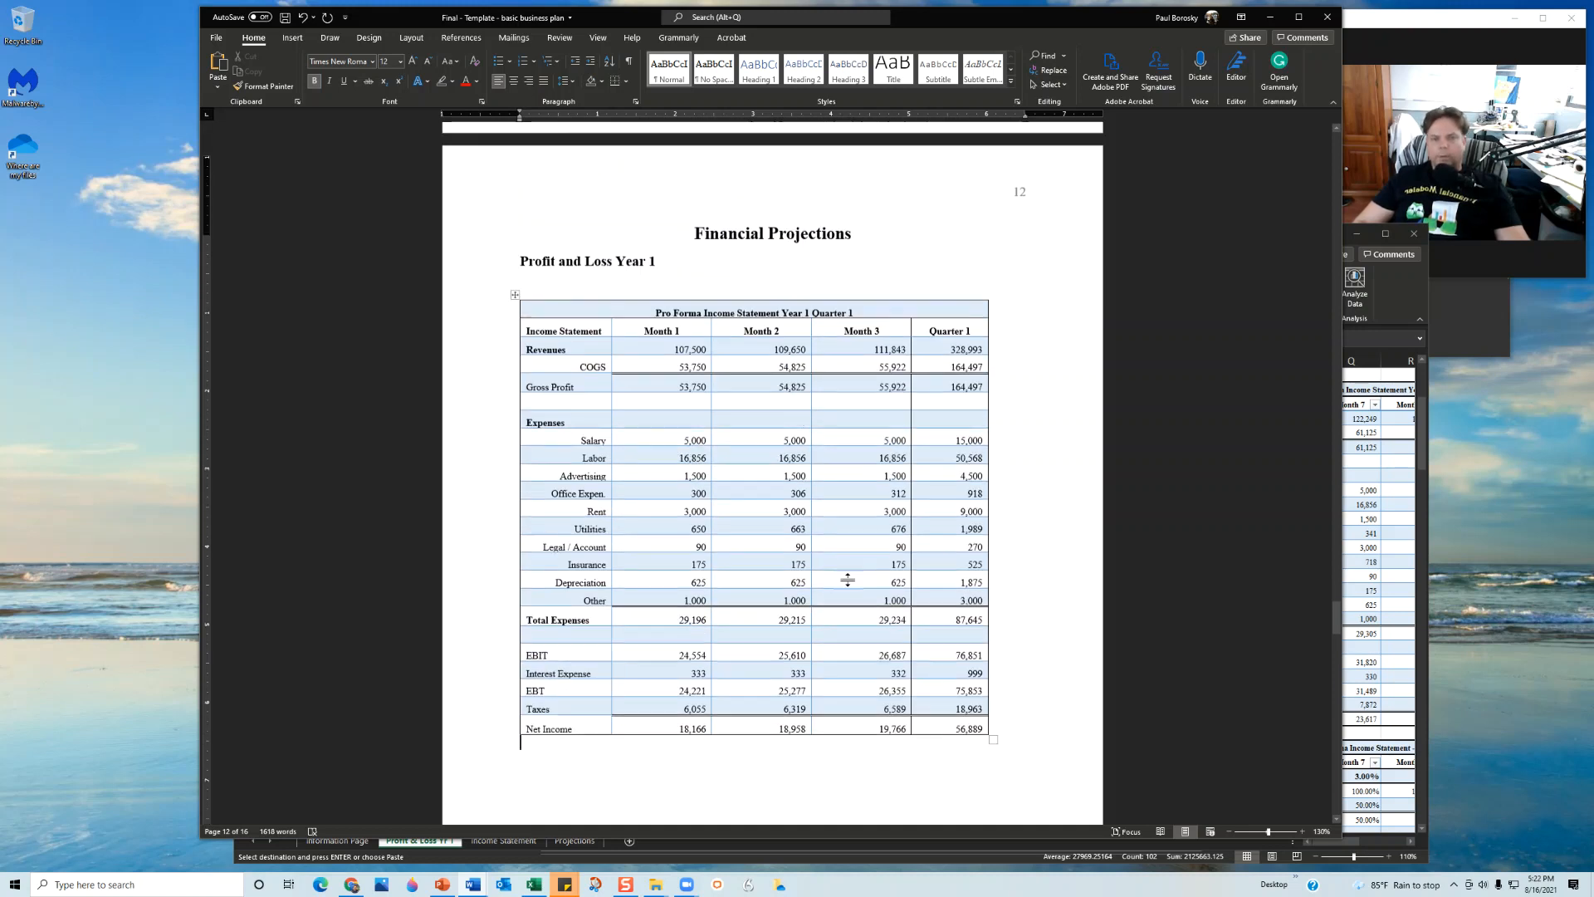
{"action": "scroll", "coordinate": [690, 390], "scroll_direction": "down", "scroll_amount": 3}
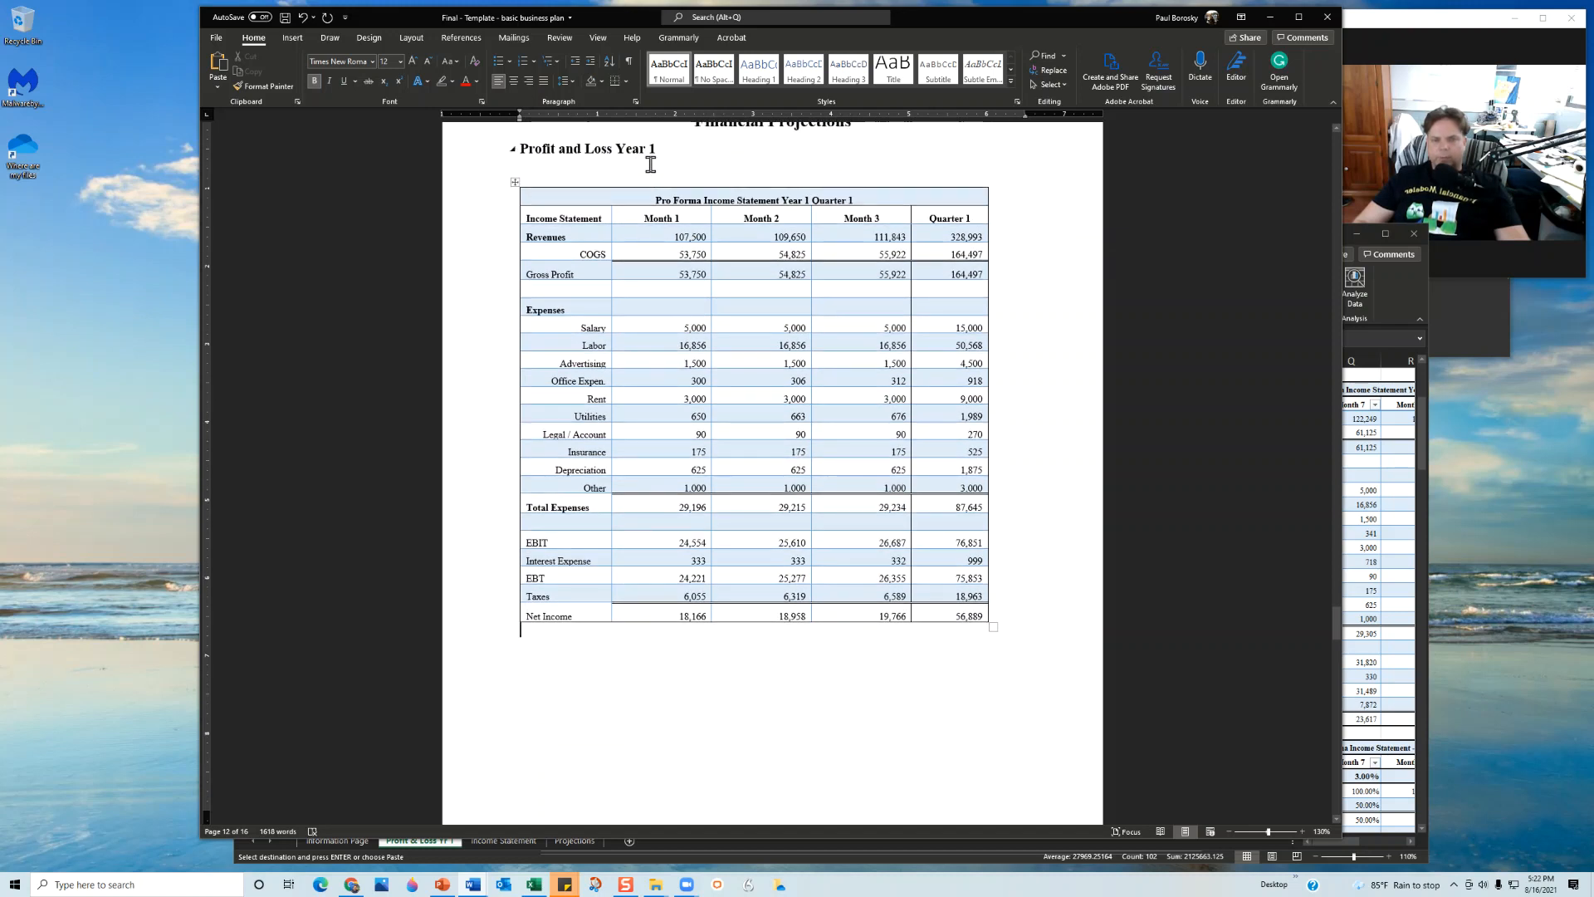
{"action": "scroll", "coordinate": [654, 176], "scroll_direction": "down", "scroll_amount": 20}
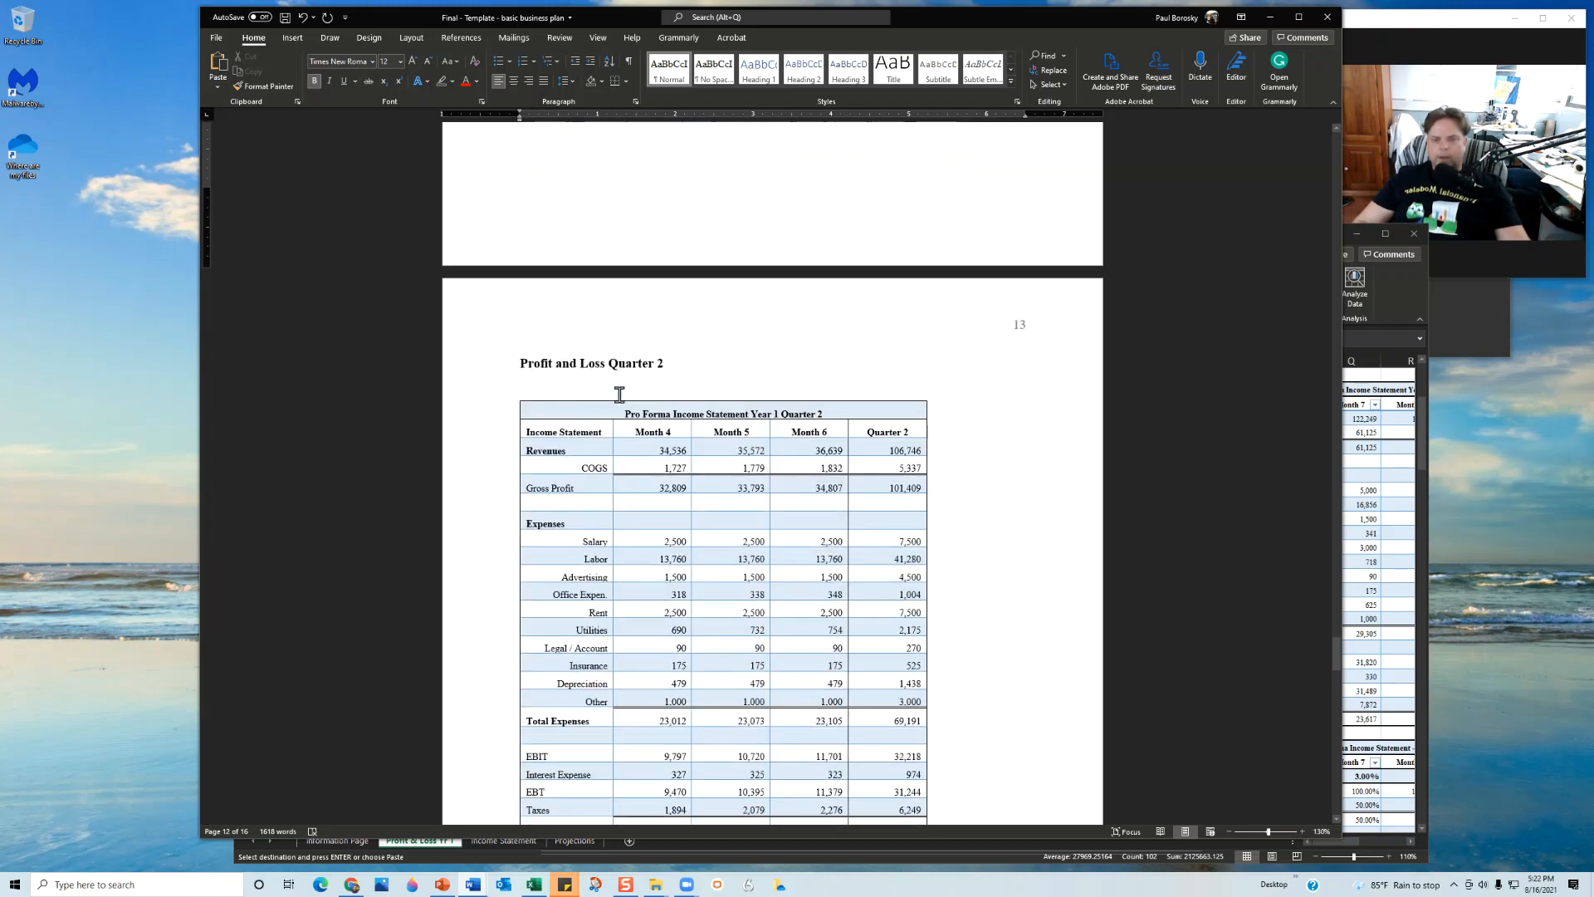
{"action": "scroll", "coordinate": [678, 387], "scroll_direction": "down", "scroll_amount": 20}
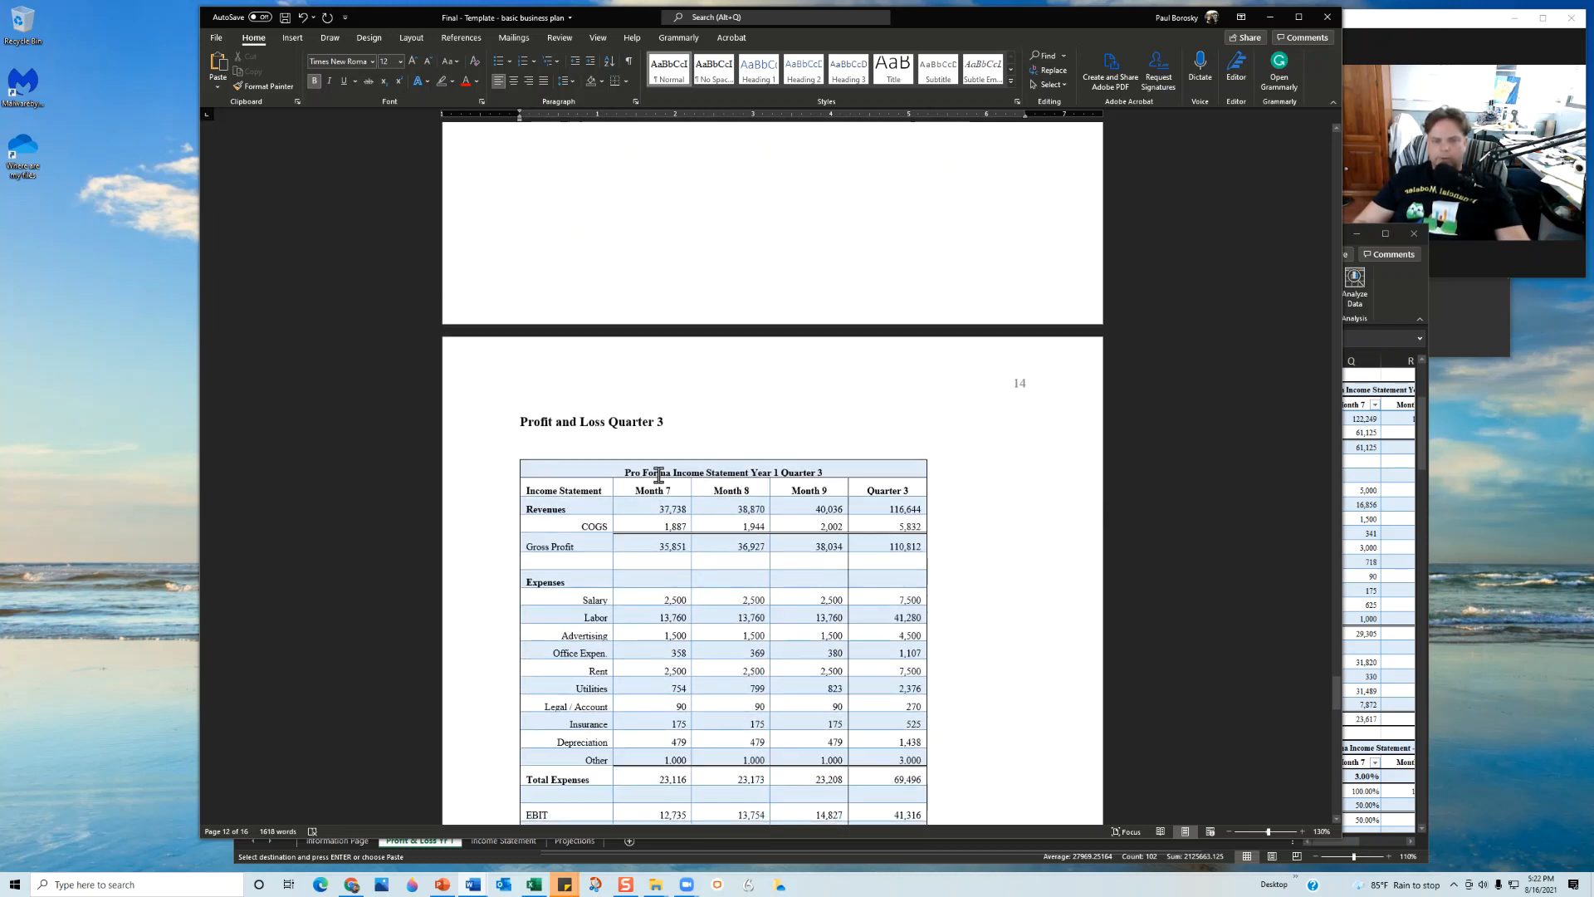
{"action": "scroll", "coordinate": [664, 465], "scroll_direction": "down", "scroll_amount": 14}
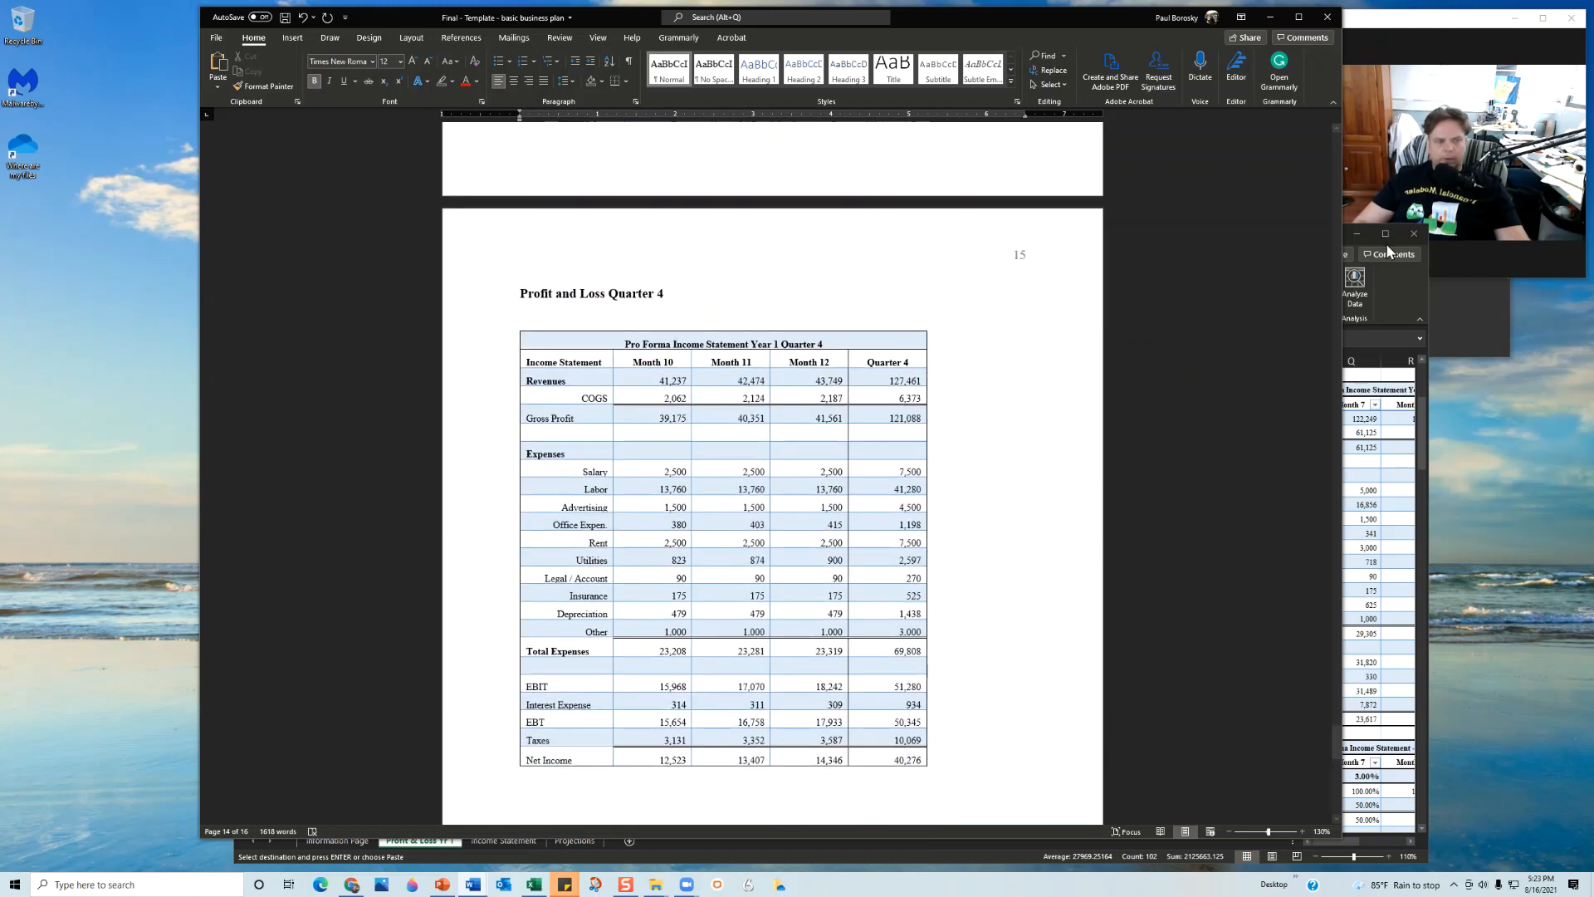
Switch to the Excel workbook, widen its window, and examine the Quarter 2, 3 and 4 income statements that match the plan's pages.
{"action": "left_click", "coordinate": [1403, 312]}
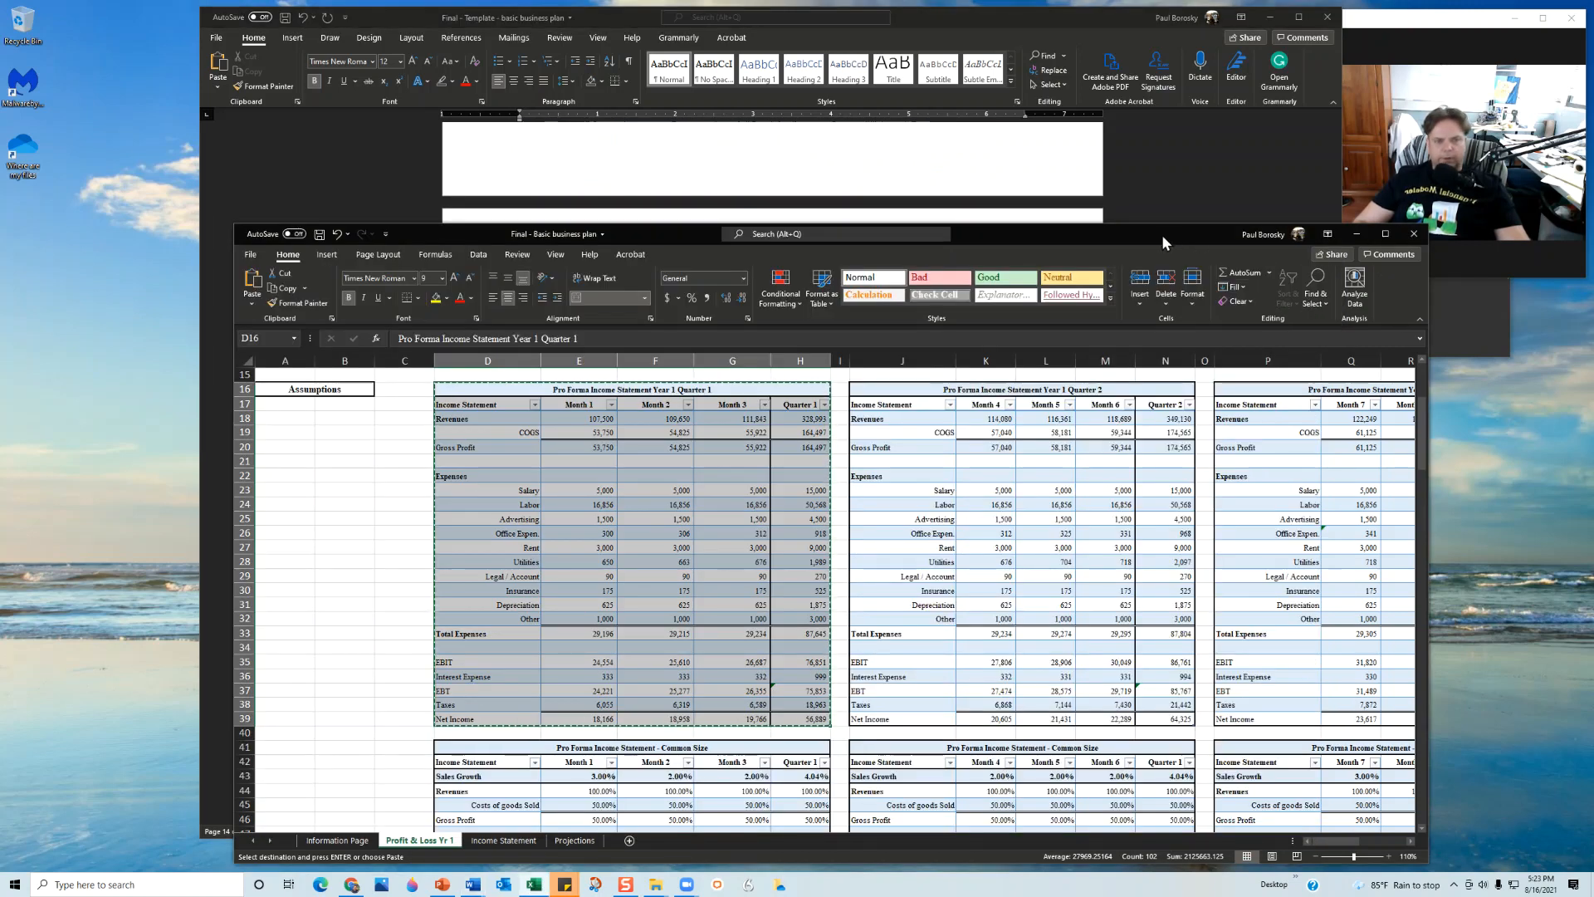
{"action": "left_click_drag", "start_coordinate": [1162, 234], "coordinate": [1149, 74]}
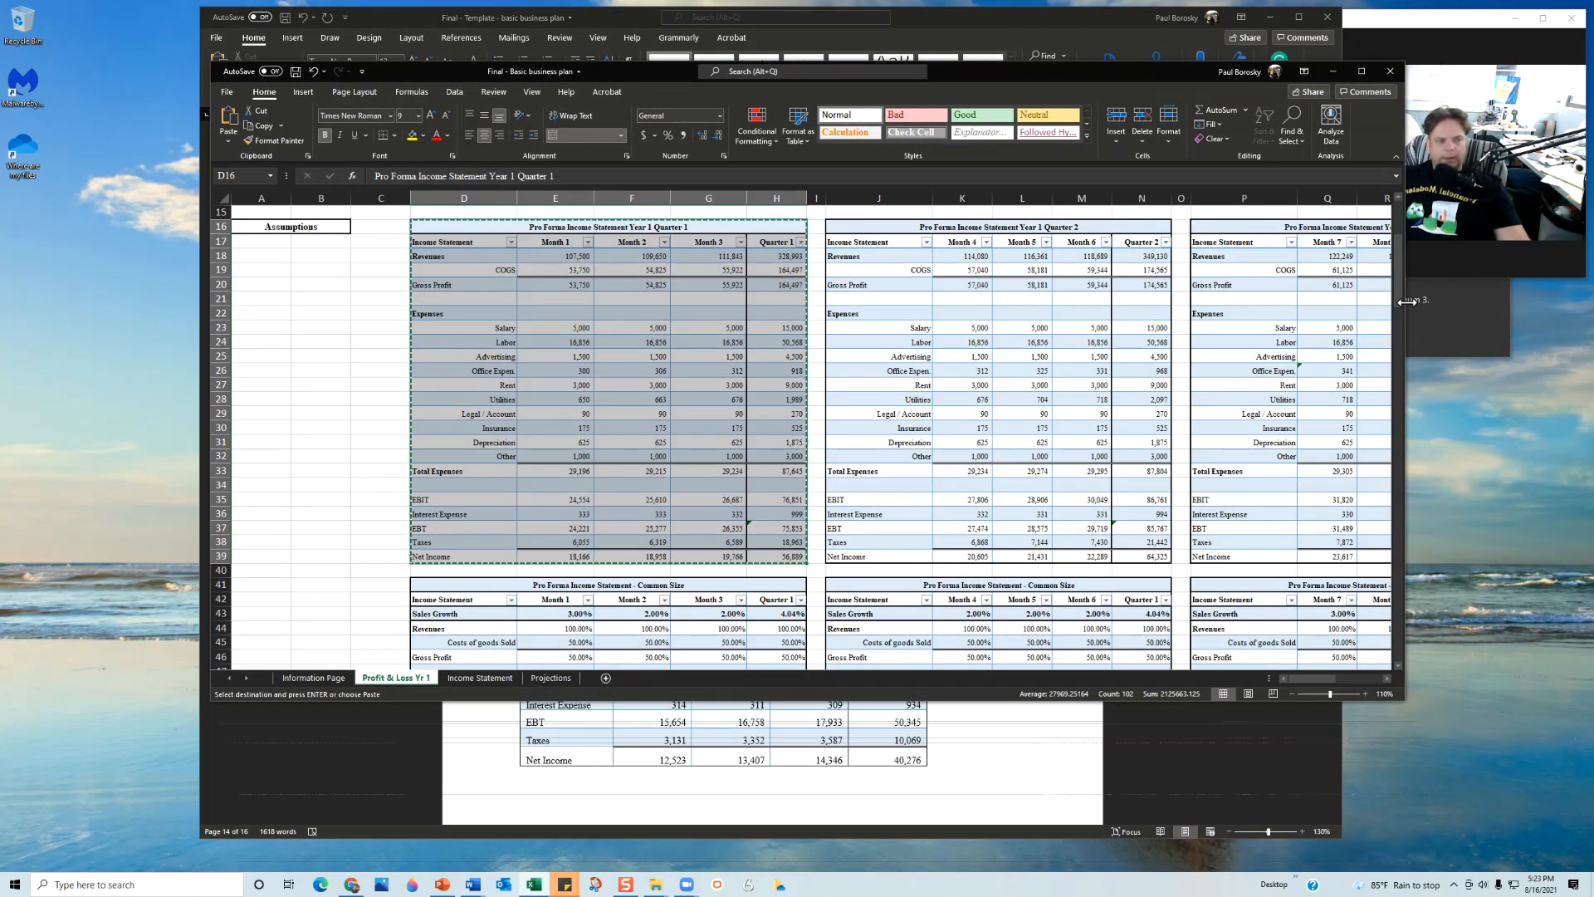
{"action": "left_click_drag", "start_coordinate": [1403, 274], "coordinate": [1582, 274]}
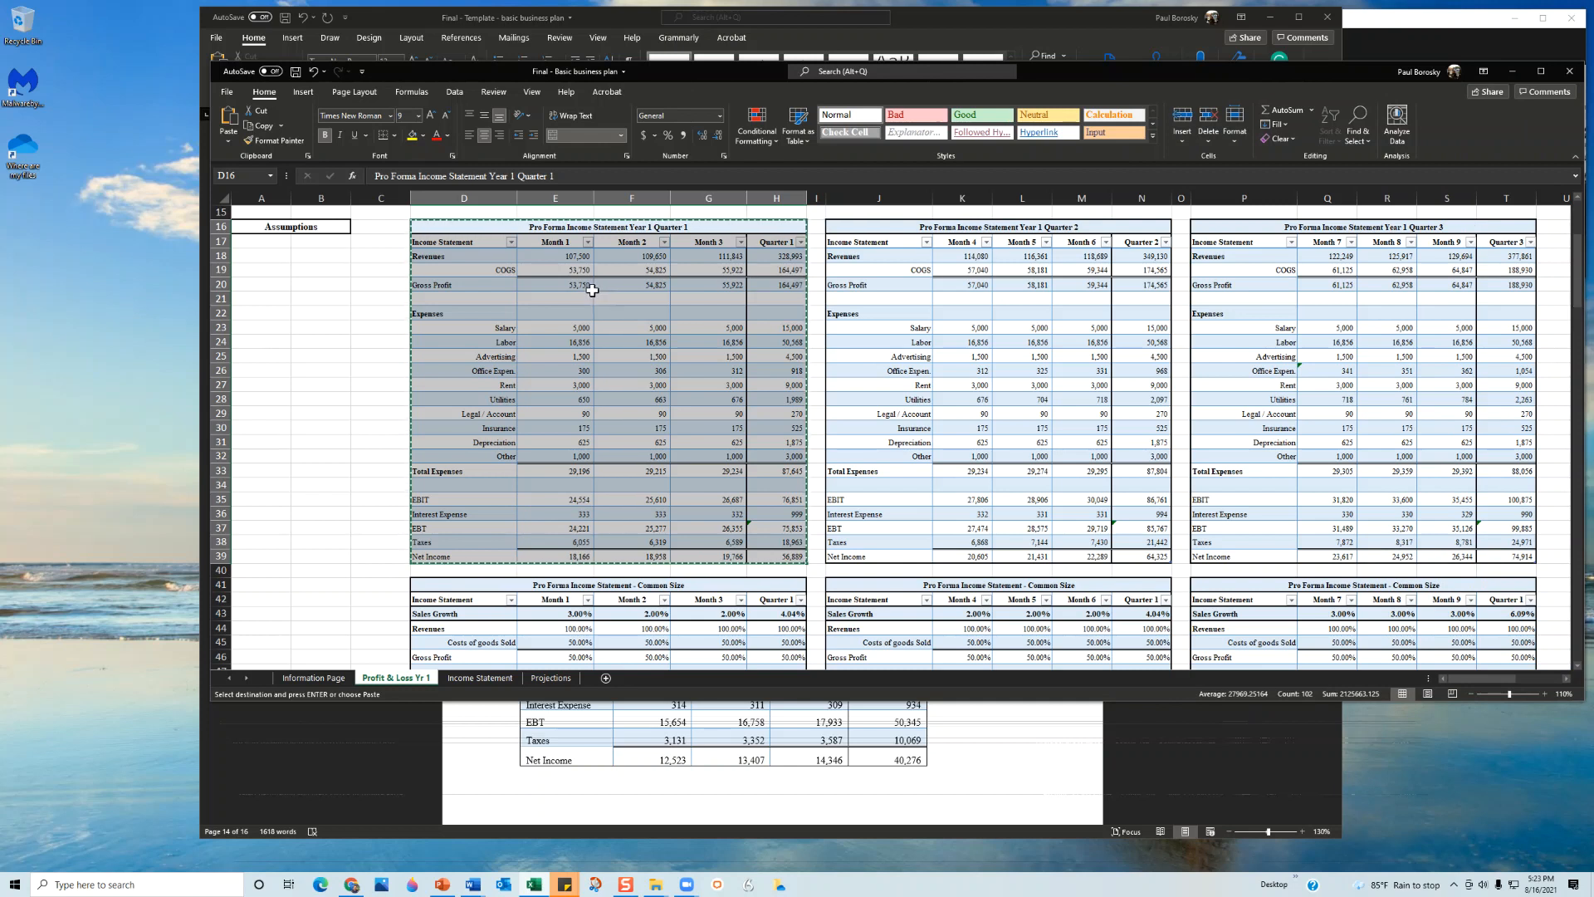
{"action": "left_click_drag", "start_coordinate": [988, 228], "coordinate": [977, 555]}
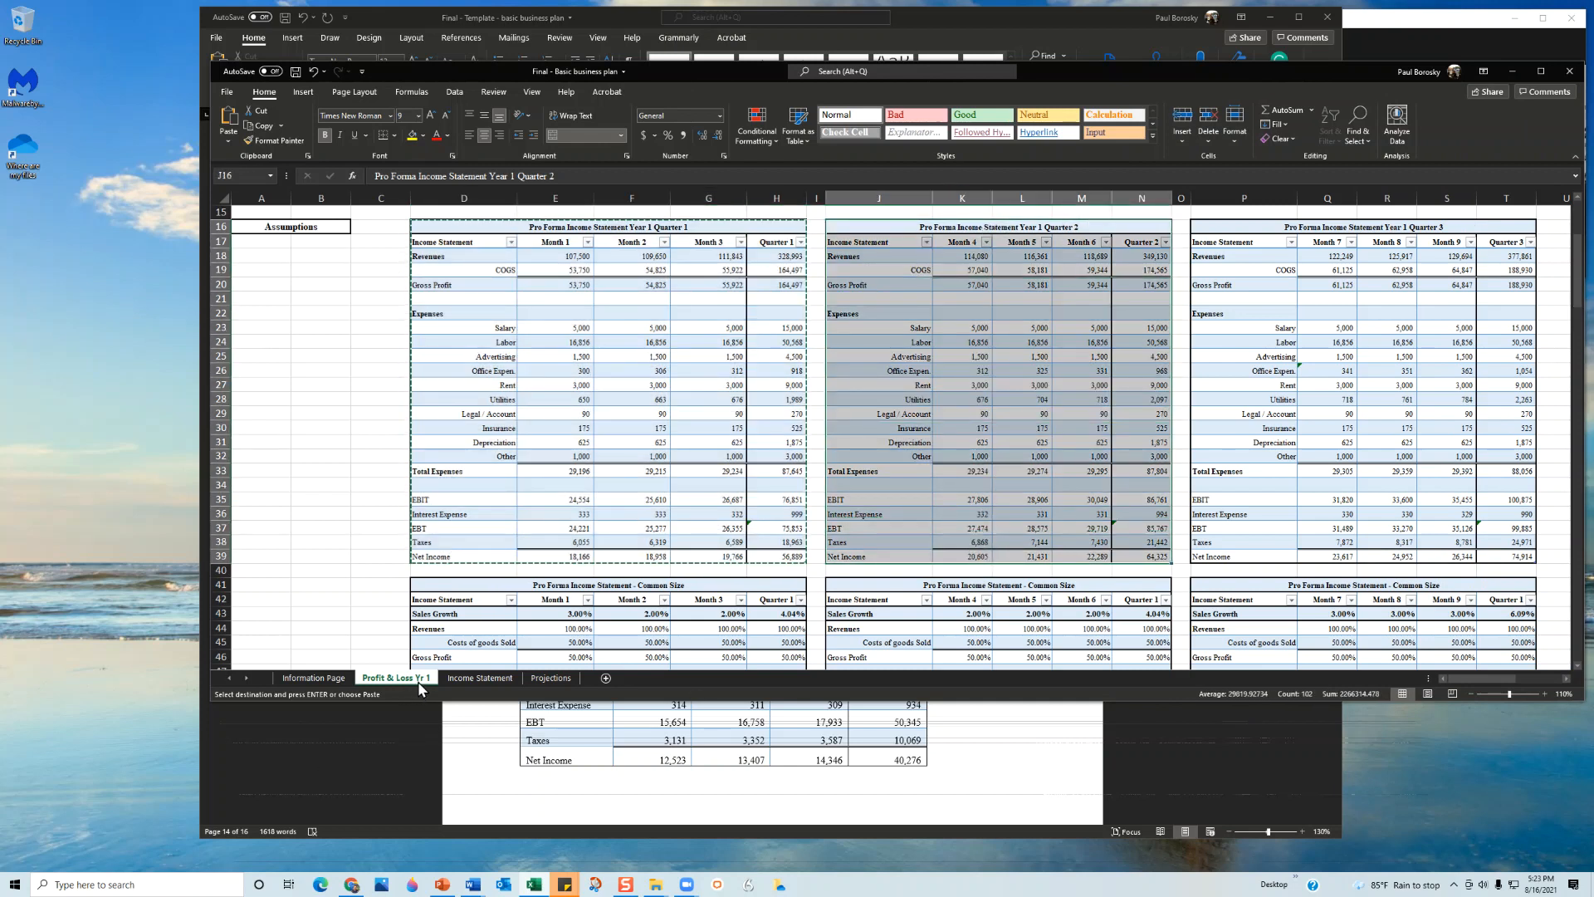
{"action": "left_click_drag", "start_coordinate": [1320, 226], "coordinate": [1301, 554]}
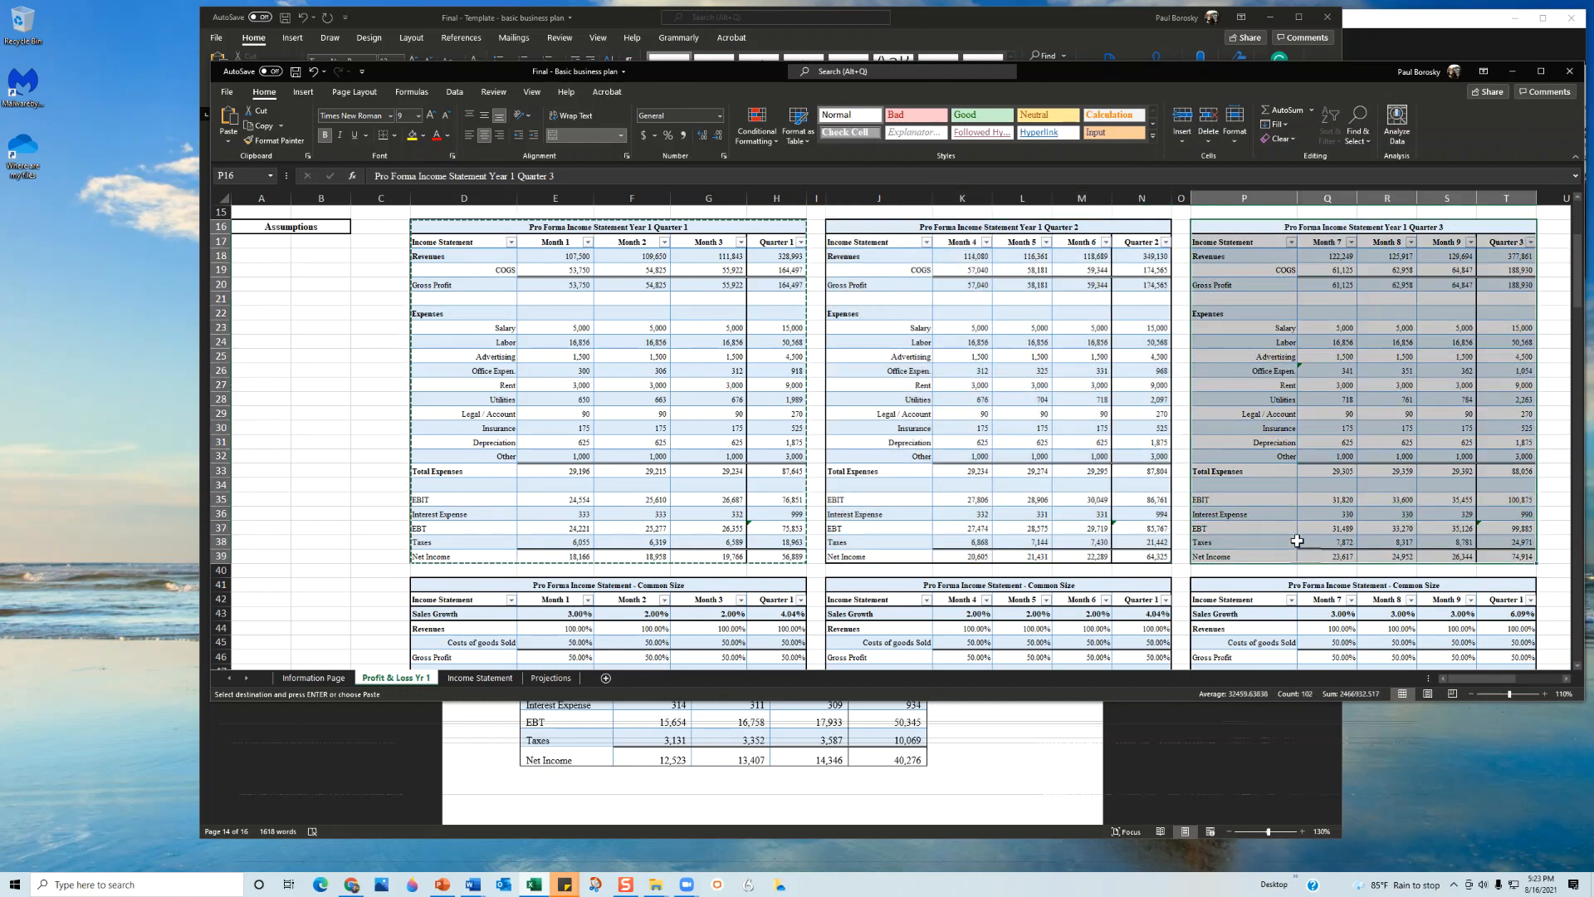
{"action": "key", "text": "Right"}
{"action": "key", "text": "Right"}
{"action": "key", "text": "Right"}
{"action": "scroll", "coordinate": [1297, 541], "scroll_direction": "right", "scroll_amount": 3}
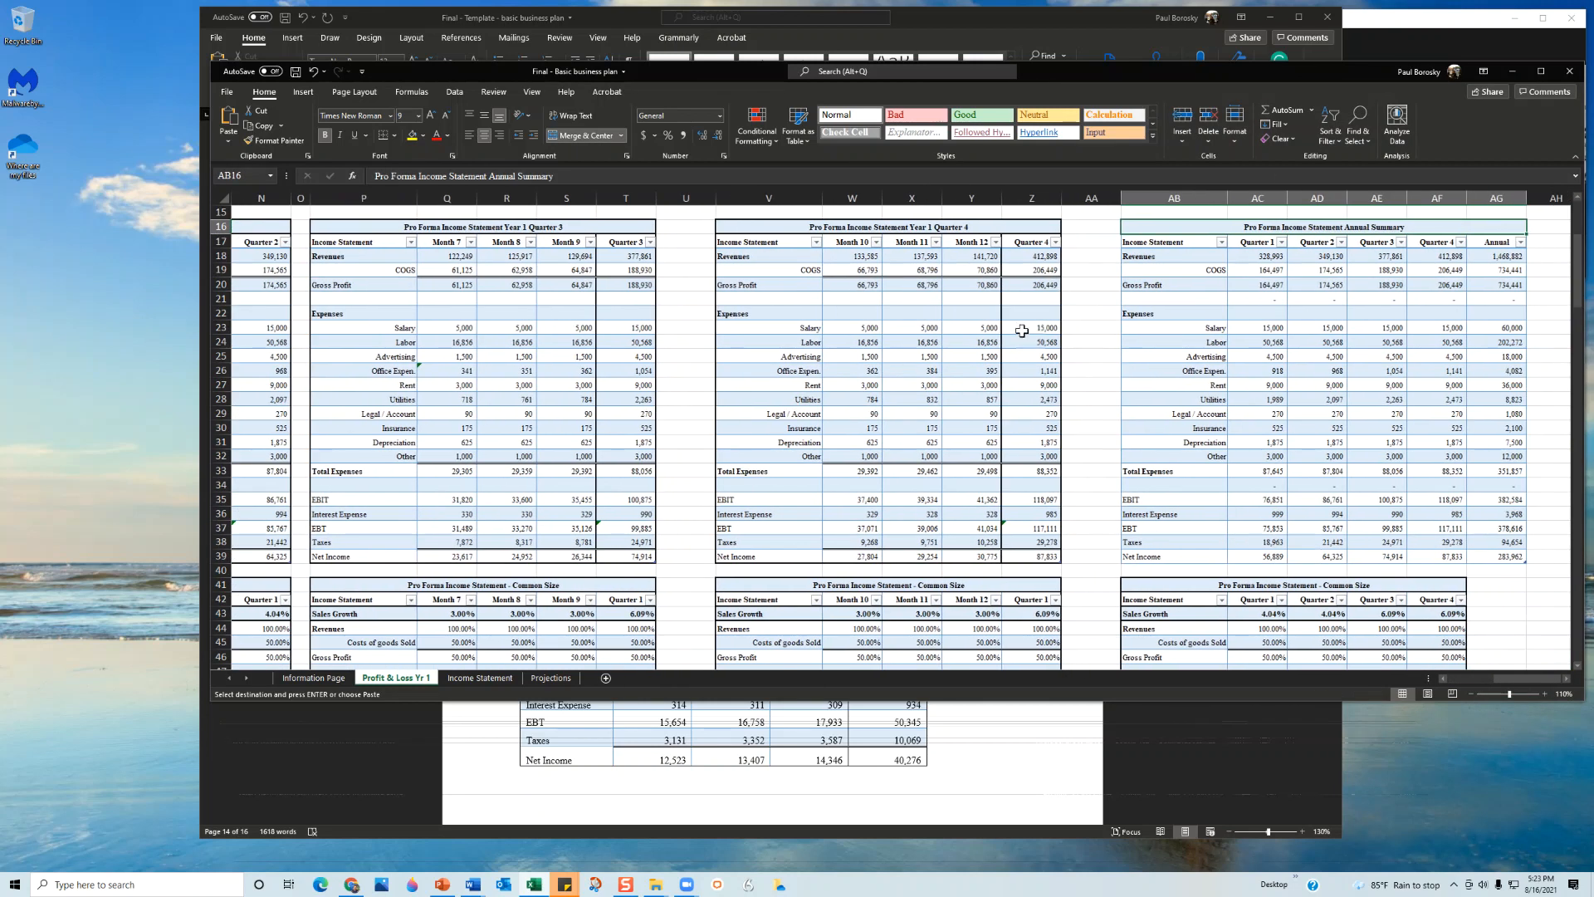
{"action": "left_click_drag", "start_coordinate": [992, 221], "coordinate": [1003, 554]}
Switch to the Word template and delete the old five-year table under the Pro Forma Income Statement heading on page 16.
{"action": "left_click", "coordinate": [1008, 738]}
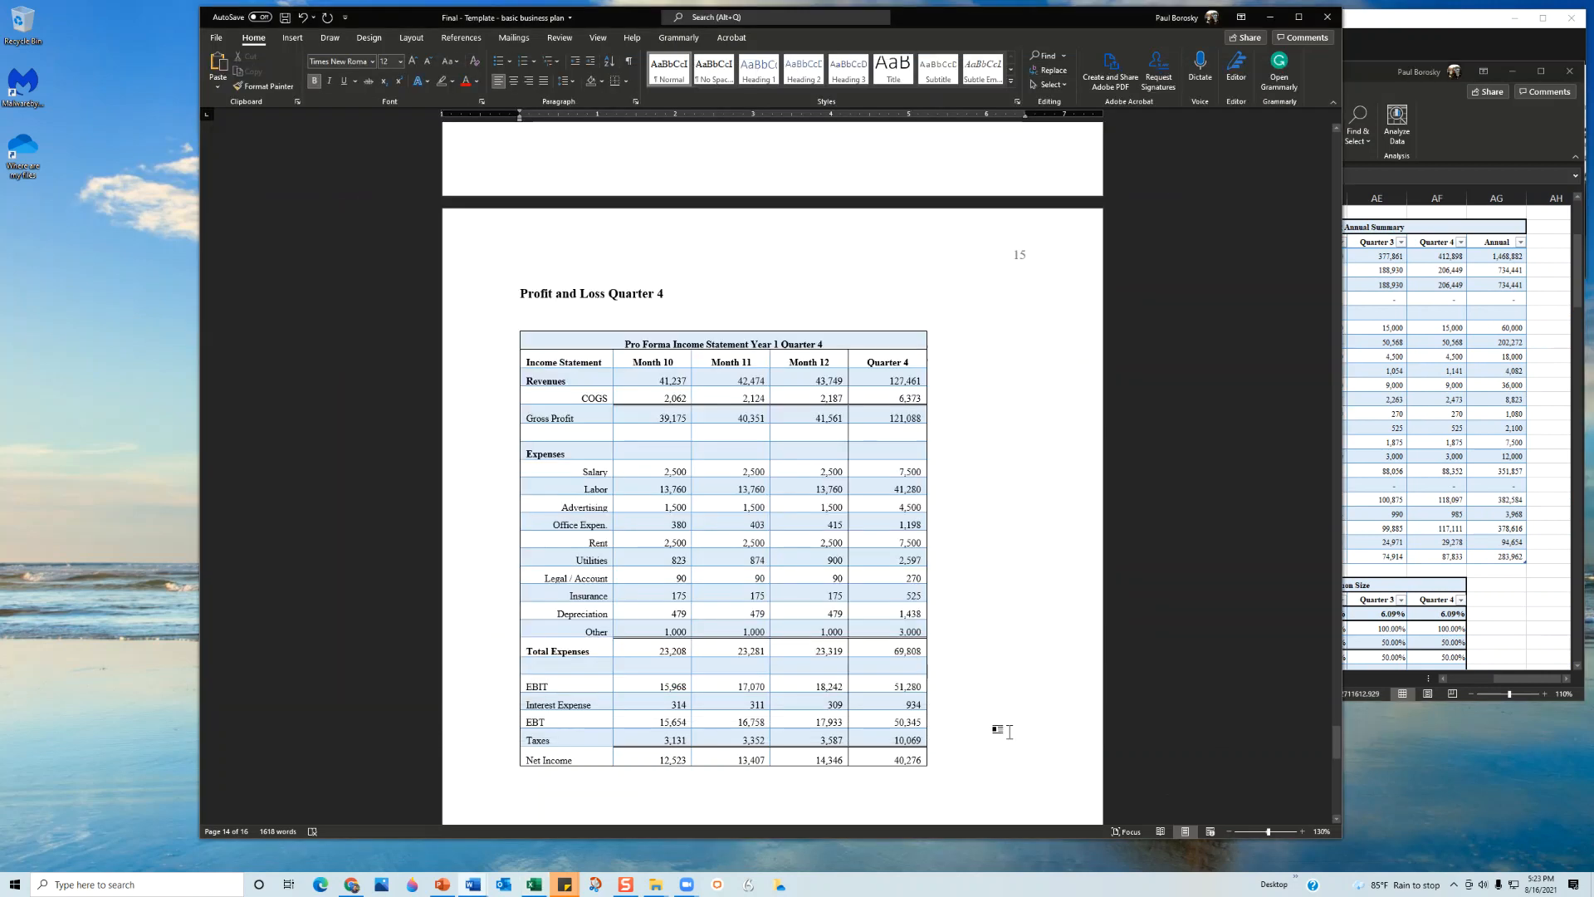
{"action": "scroll", "coordinate": [728, 375], "scroll_direction": "down", "scroll_amount": 10}
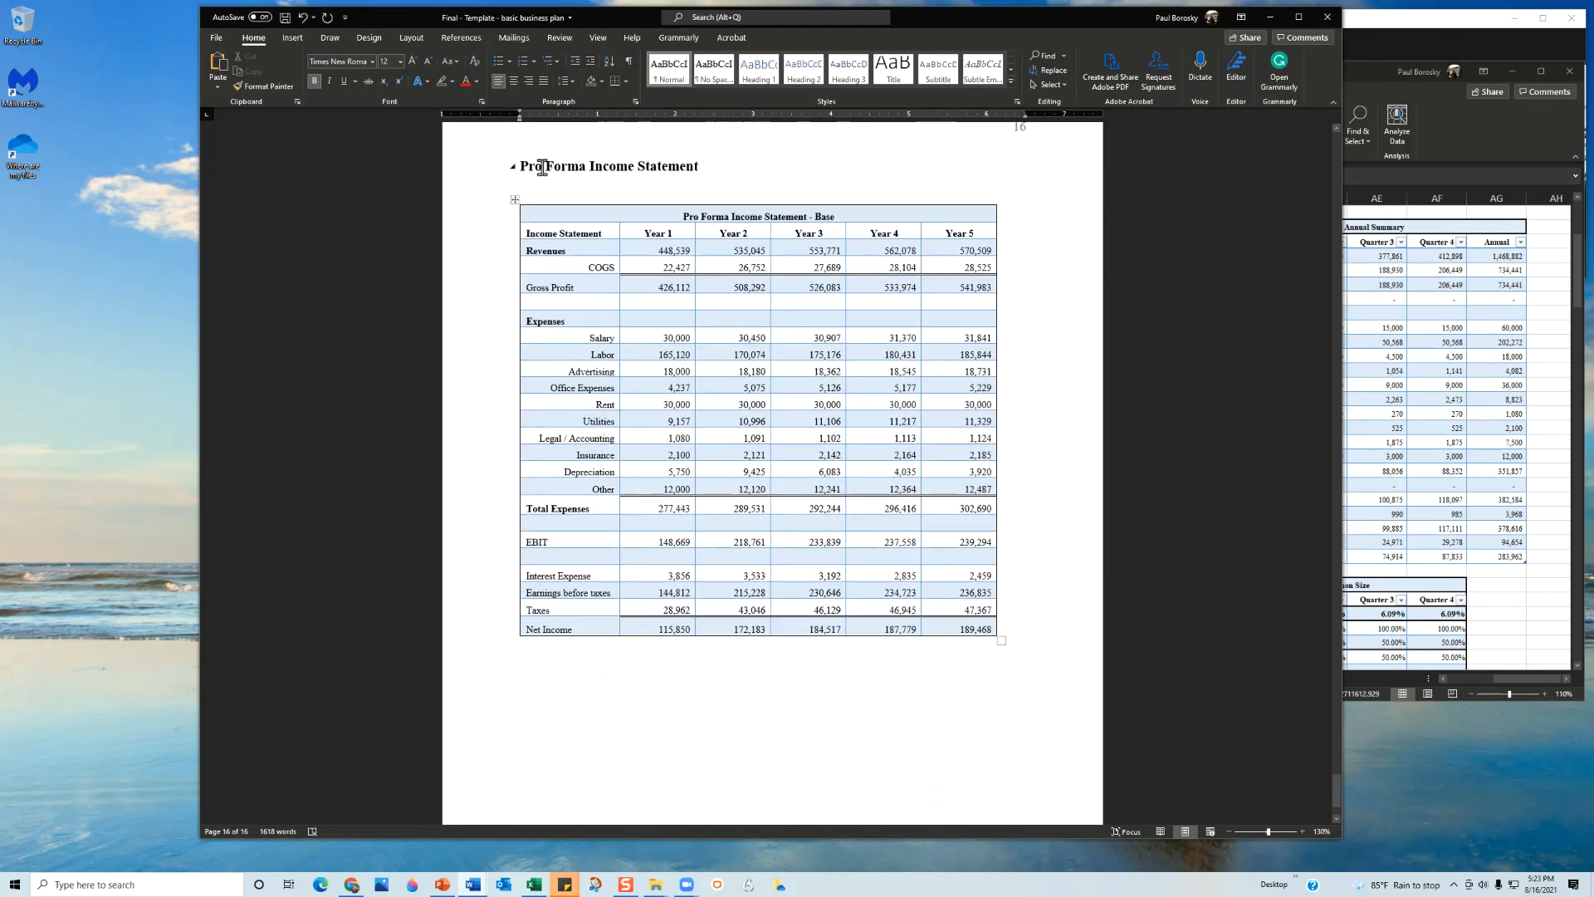
{"action": "left_click_drag", "start_coordinate": [1013, 629], "coordinate": [594, 193]}
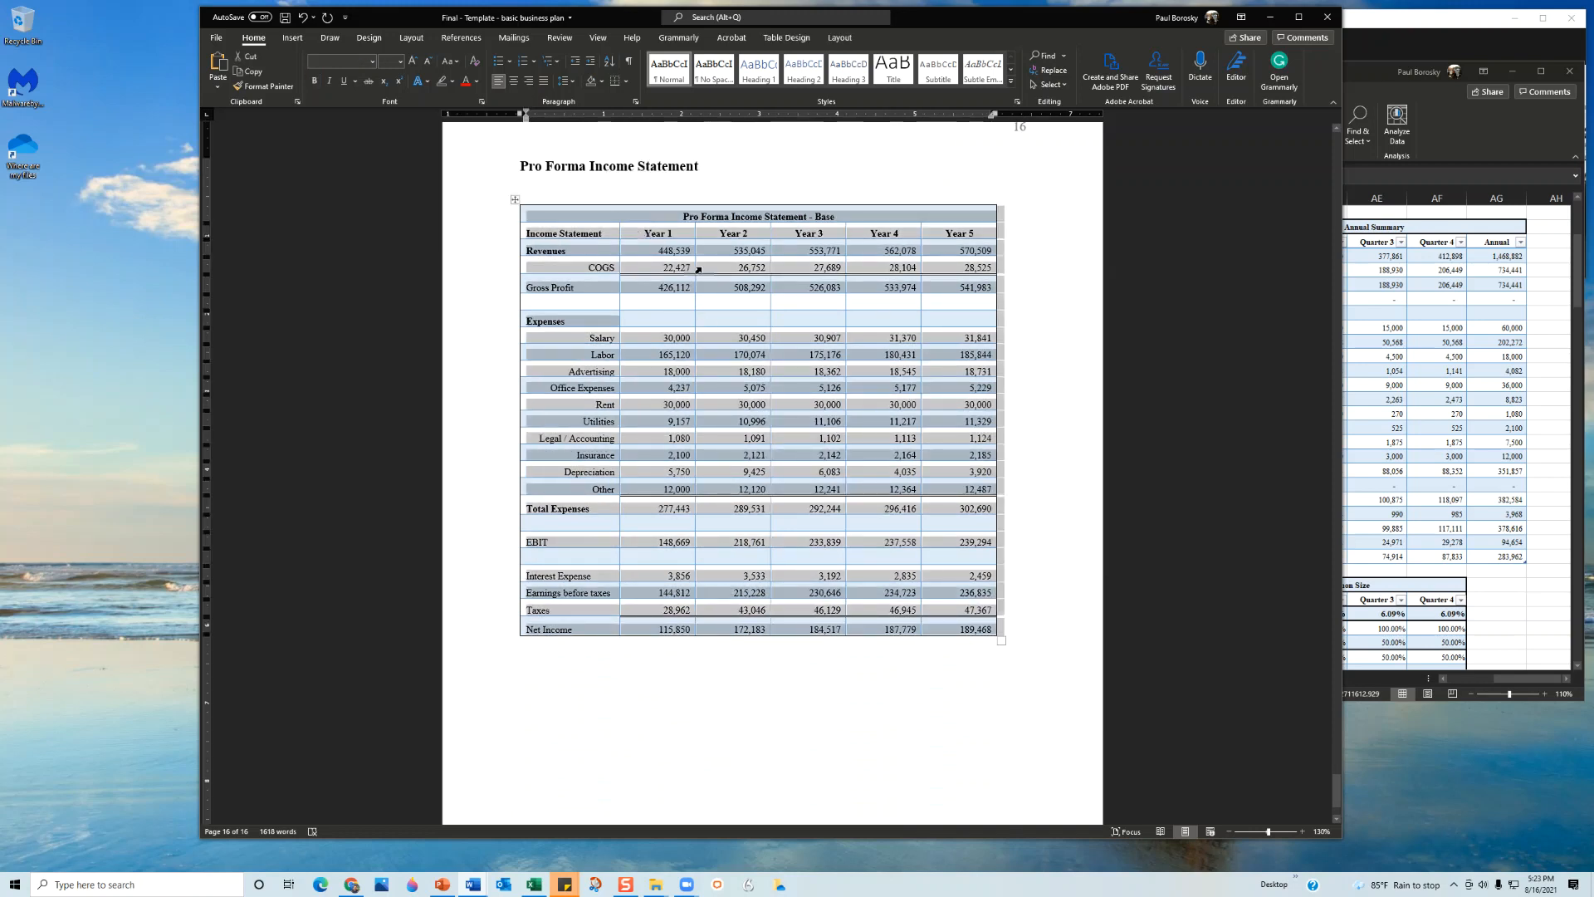
{"action": "key", "text": "Delete"}
{"action": "key", "text": "BackSpace"}
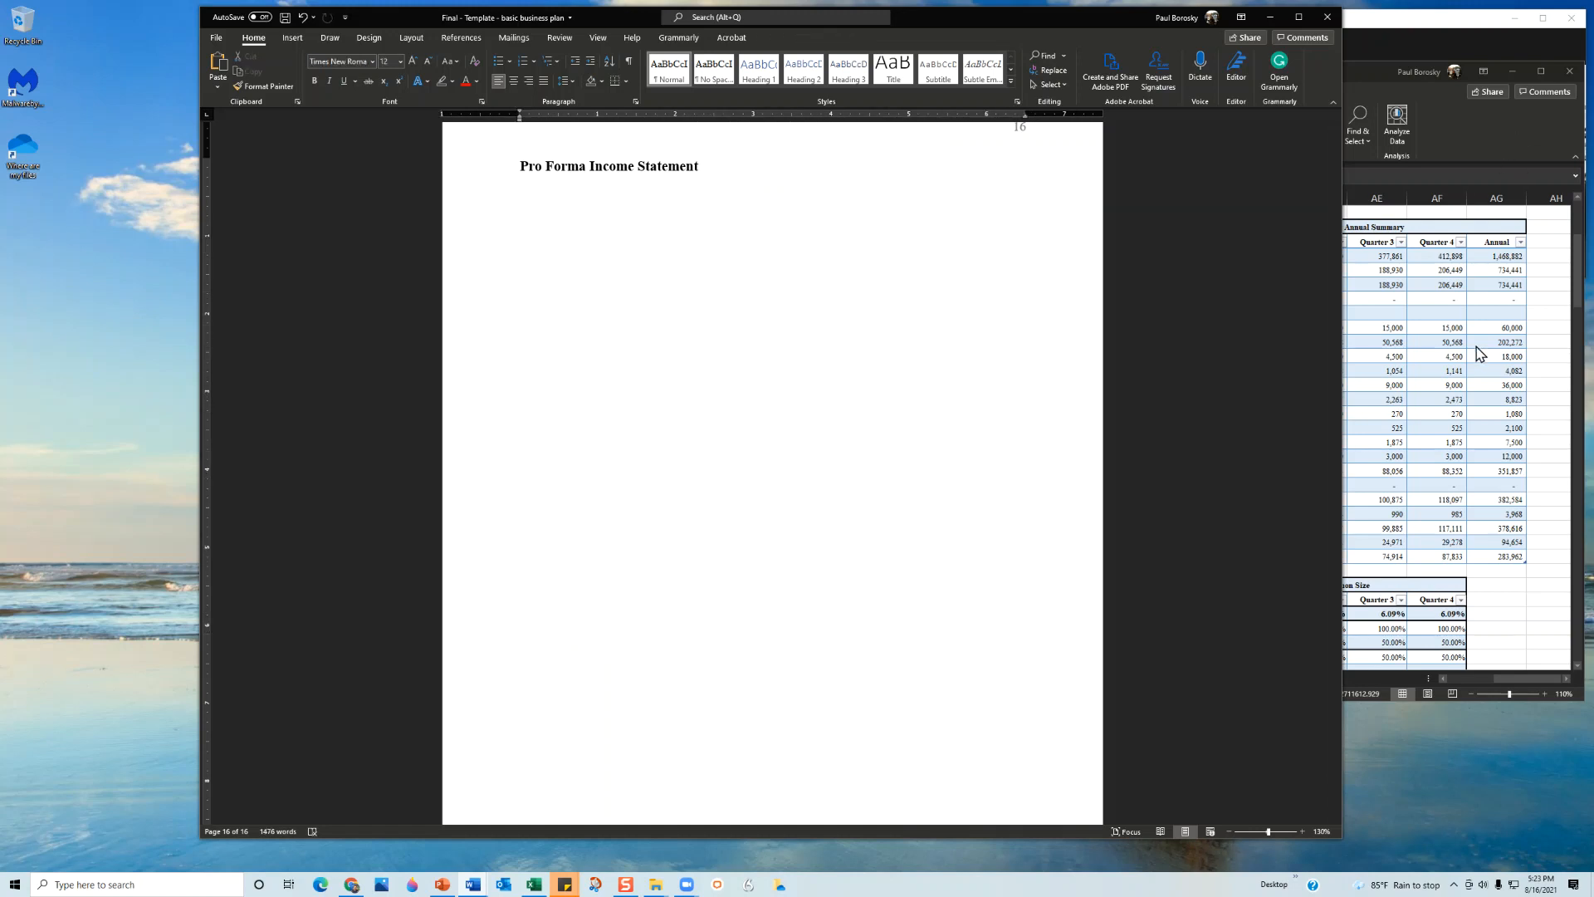
Copy the Pro Forma Income Statement - Base table from Excel's Income Statement sheet and paste it under the Pro Forma Income Statement heading in Word.
{"action": "left_click", "coordinate": [1500, 585]}
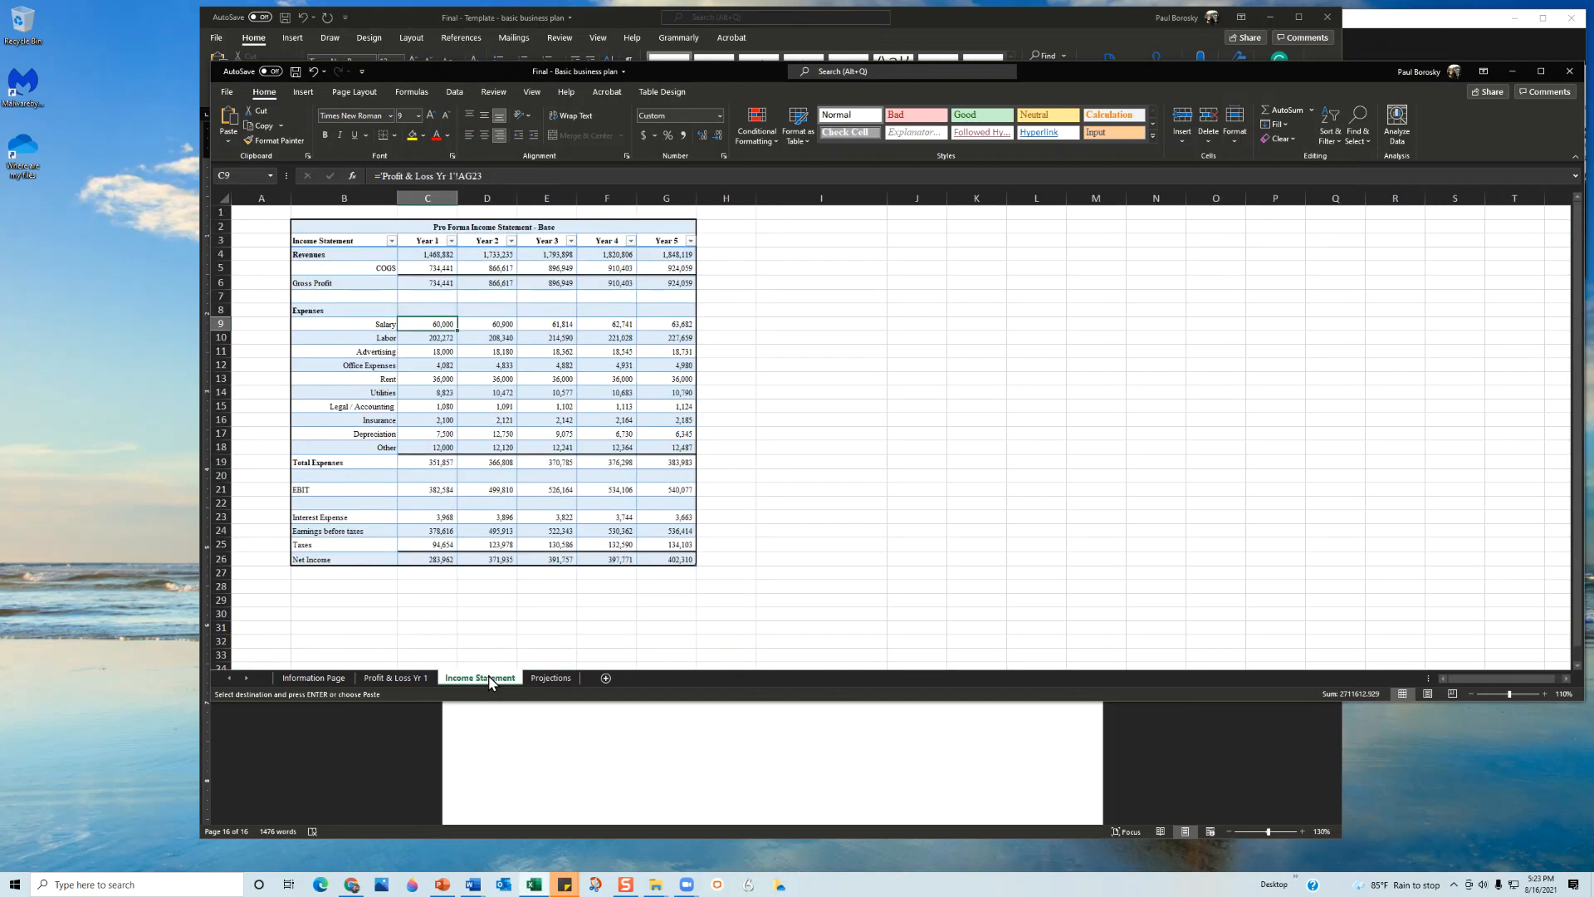
{"action": "left_click", "coordinate": [489, 677]}
{"action": "left_click_drag", "start_coordinate": [503, 226], "coordinate": [493, 560]}
{"action": "key", "text": "ctrl+c"}
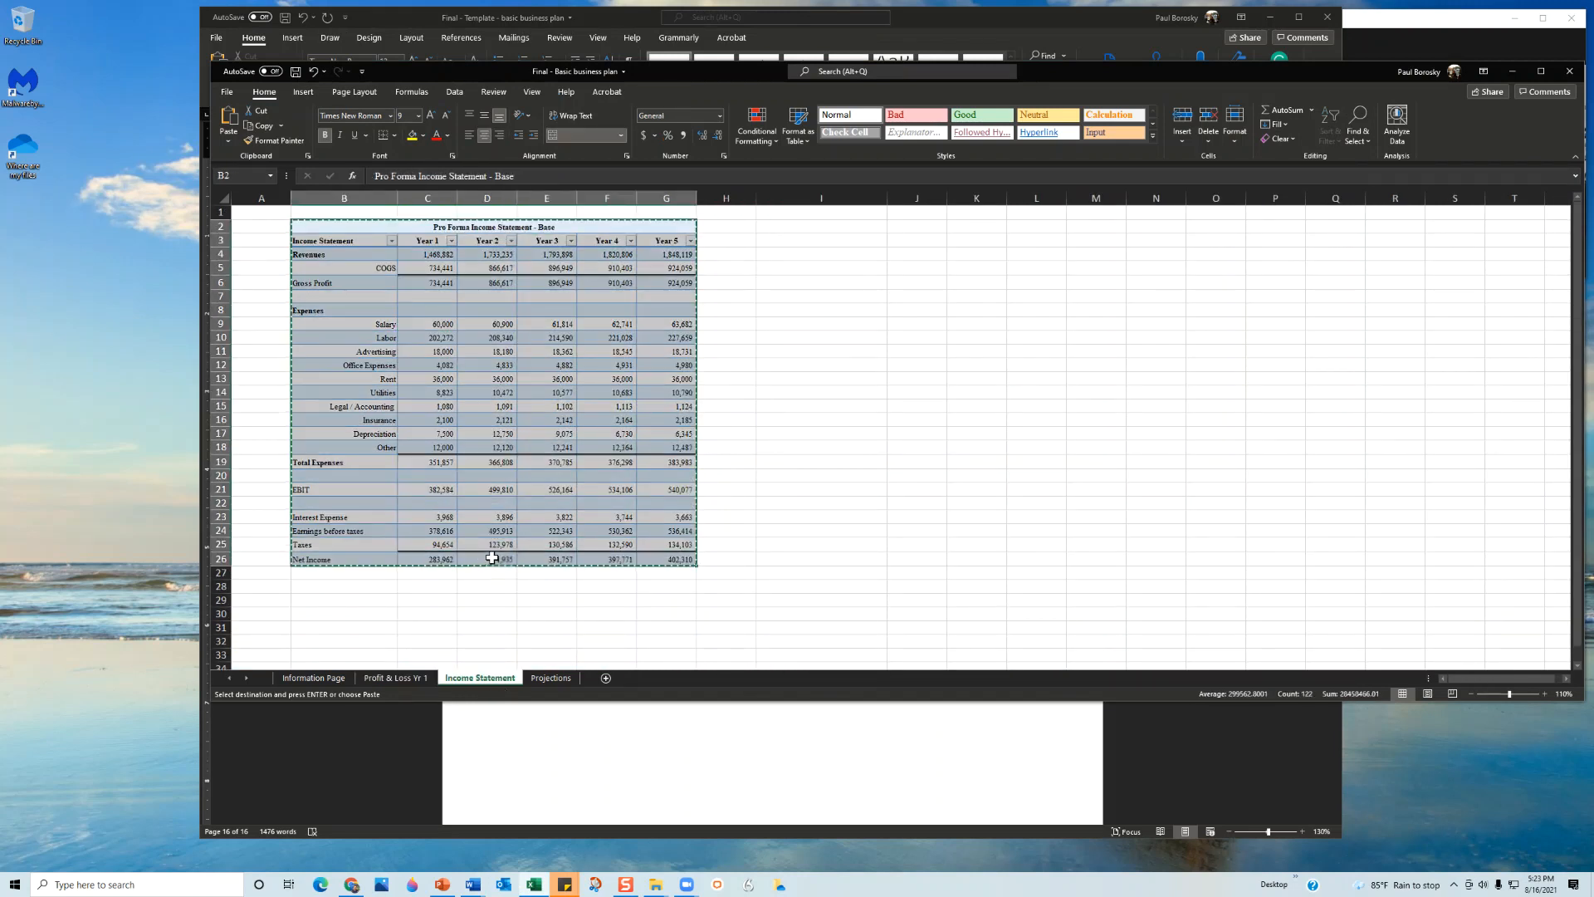
{"action": "left_click", "coordinate": [817, 773]}
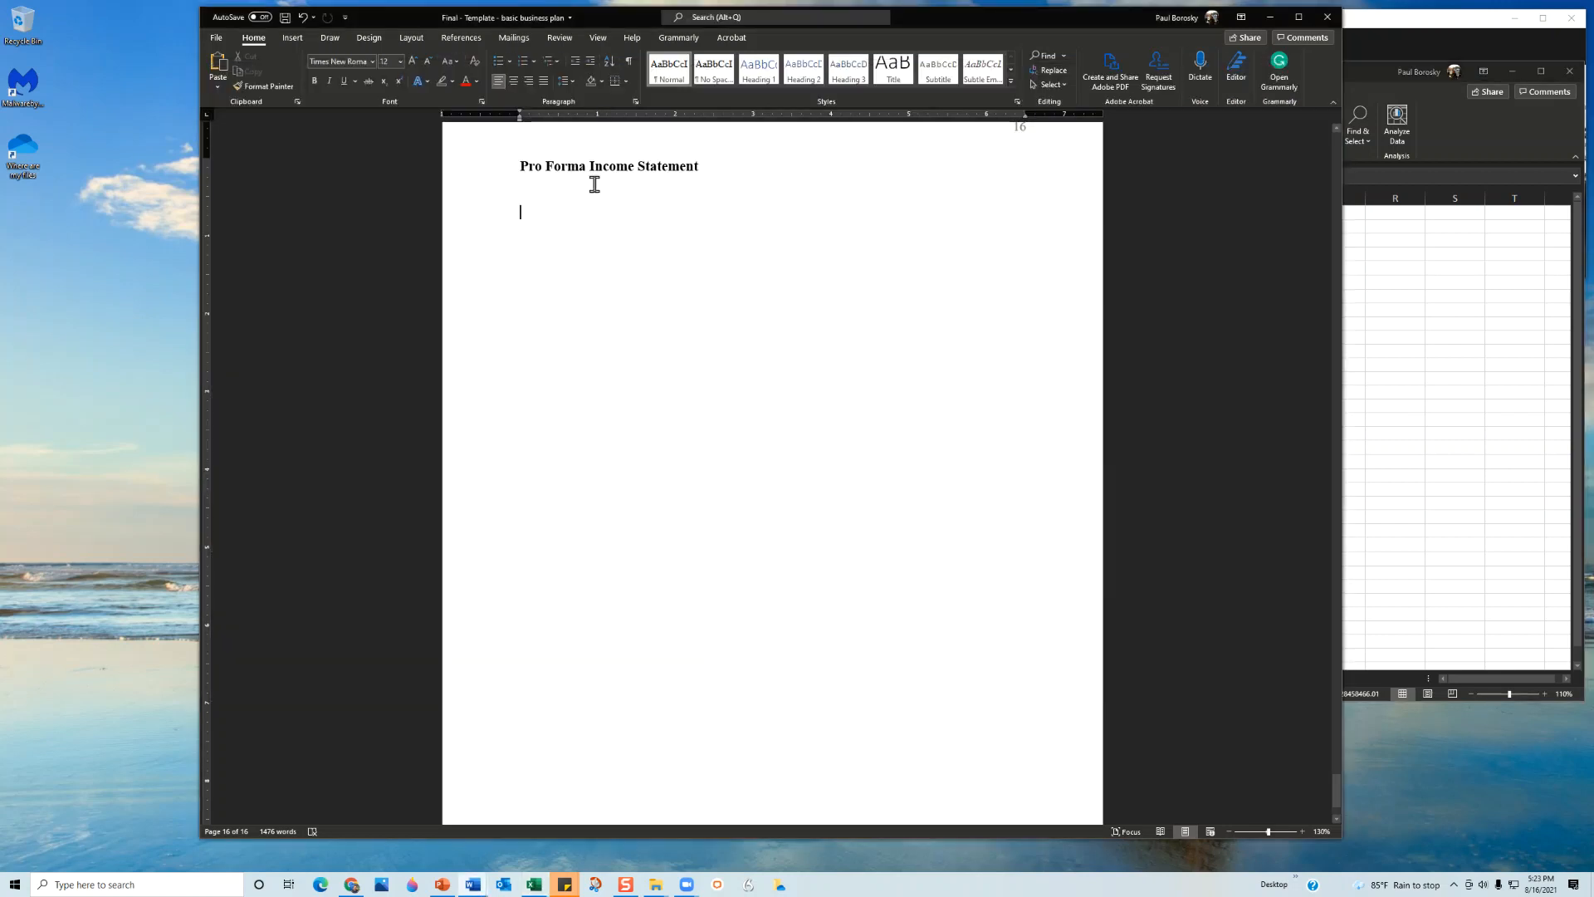
{"action": "key", "text": "ctrl+v"}
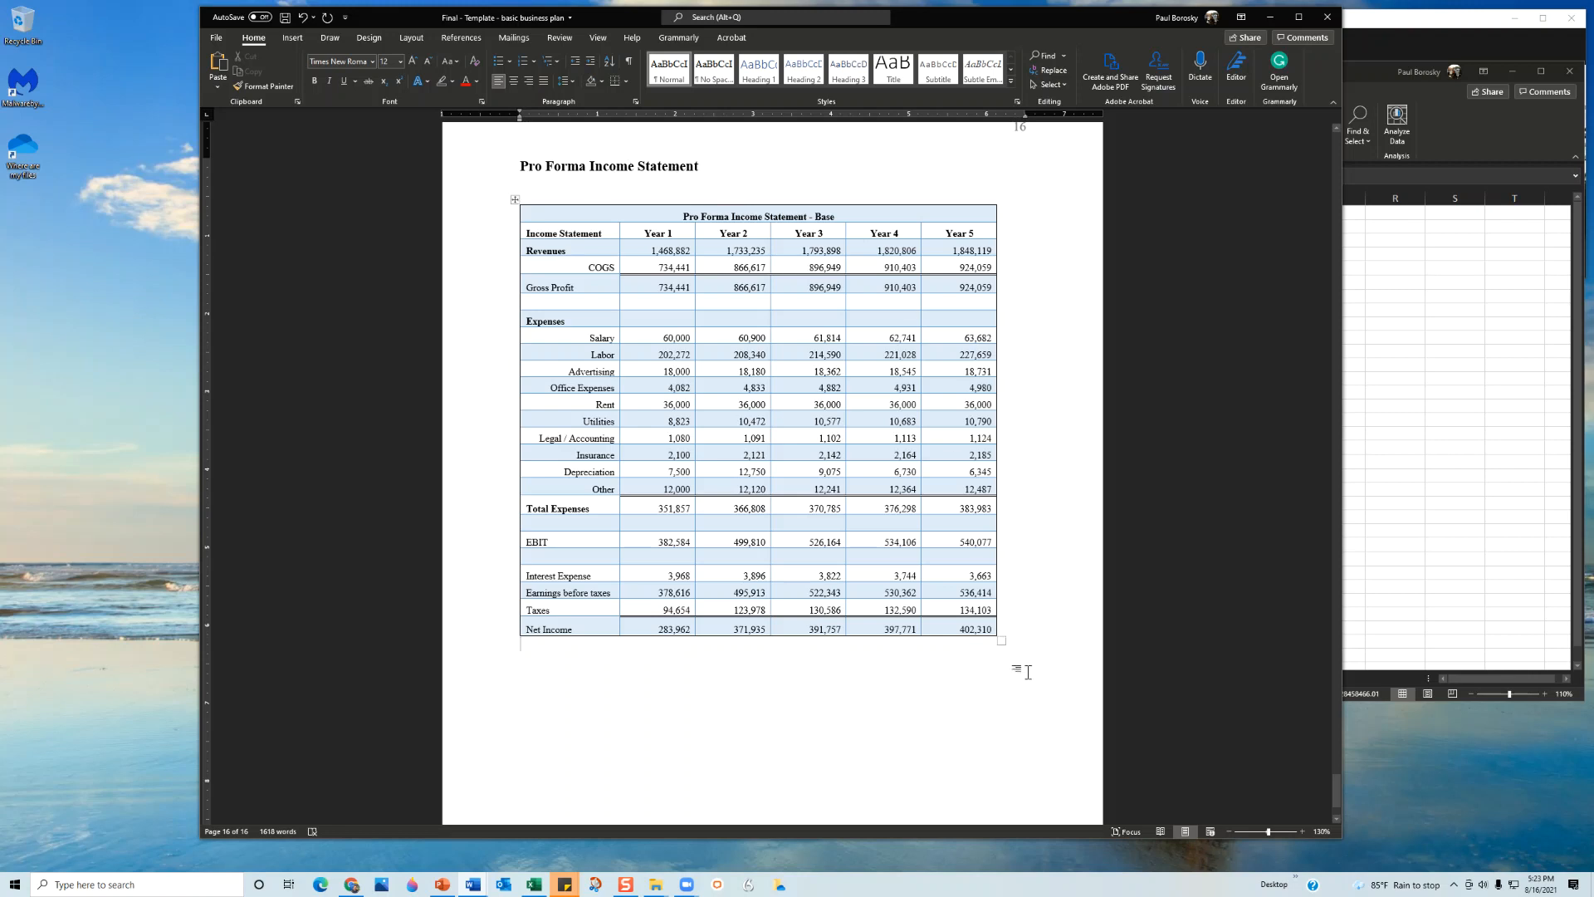
Look back through the business plan from the pasted Pro Forma Income Statement on page 16 to the title page.
{"action": "scroll", "coordinate": [872, 660], "scroll_direction": "down", "scroll_amount": 3}
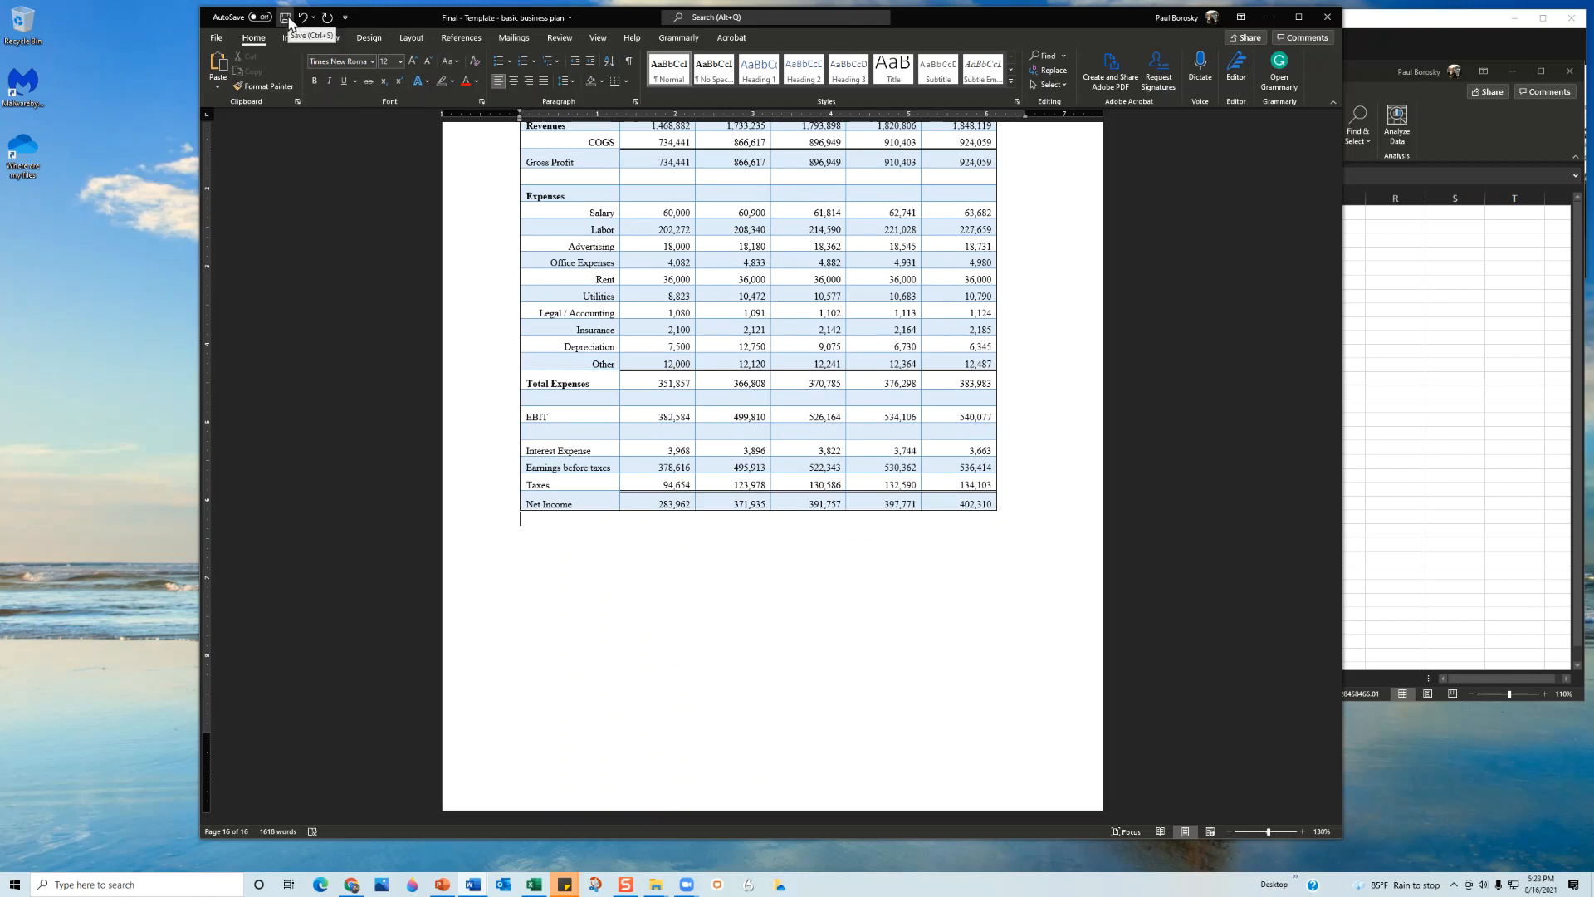
{"action": "scroll", "coordinate": [857, 460], "scroll_direction": "up", "scroll_amount": 20}
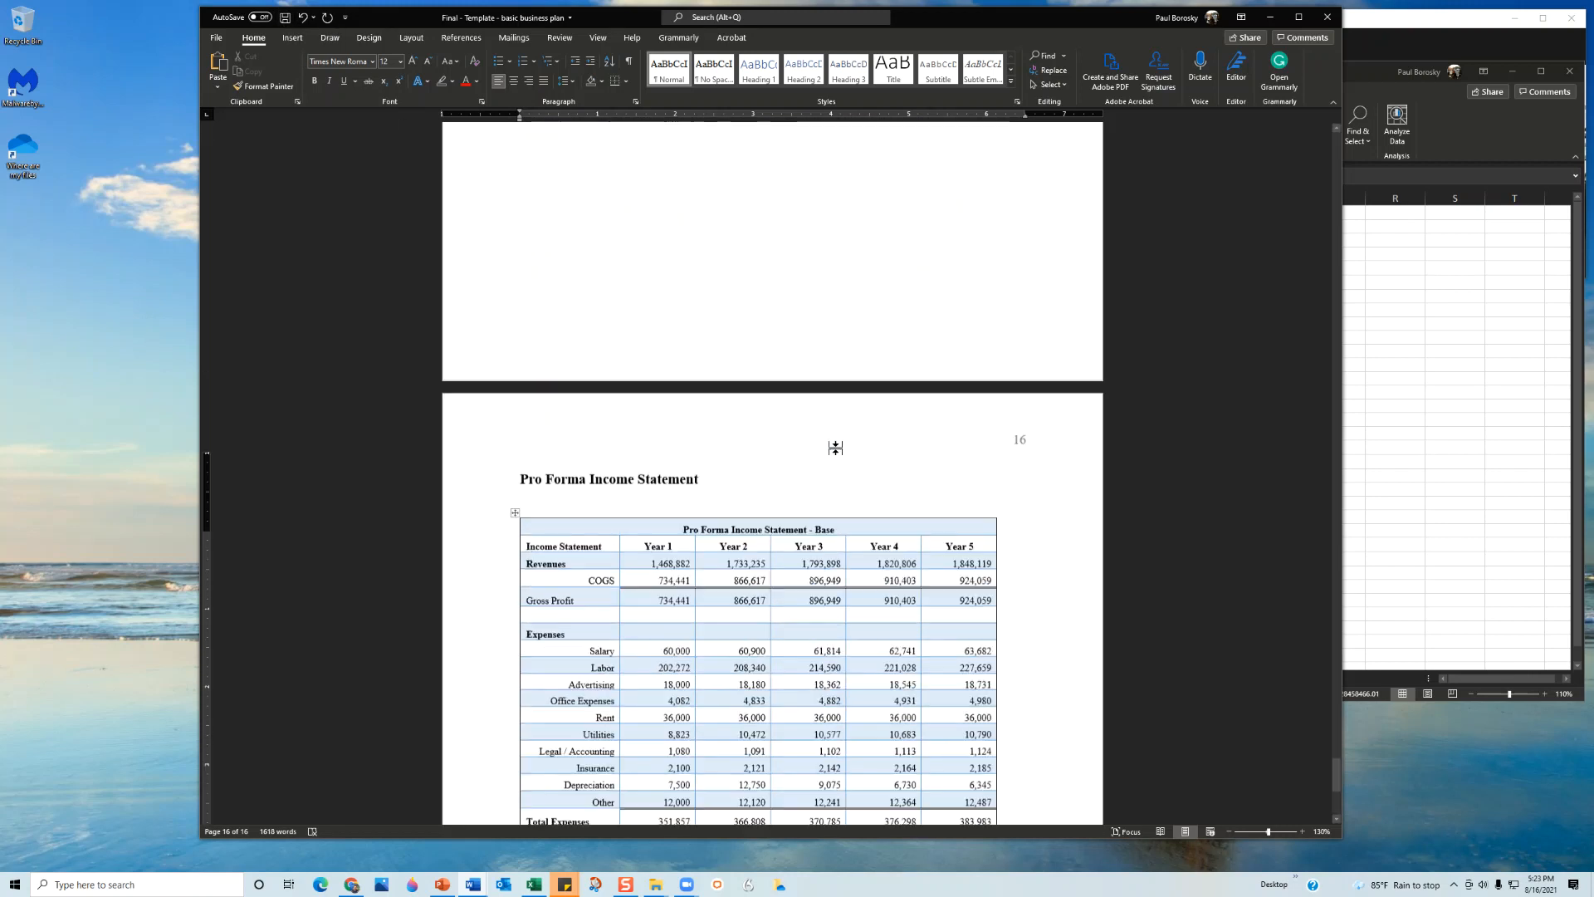
{"action": "scroll", "coordinate": [835, 457], "scroll_direction": "up", "scroll_amount": 20}
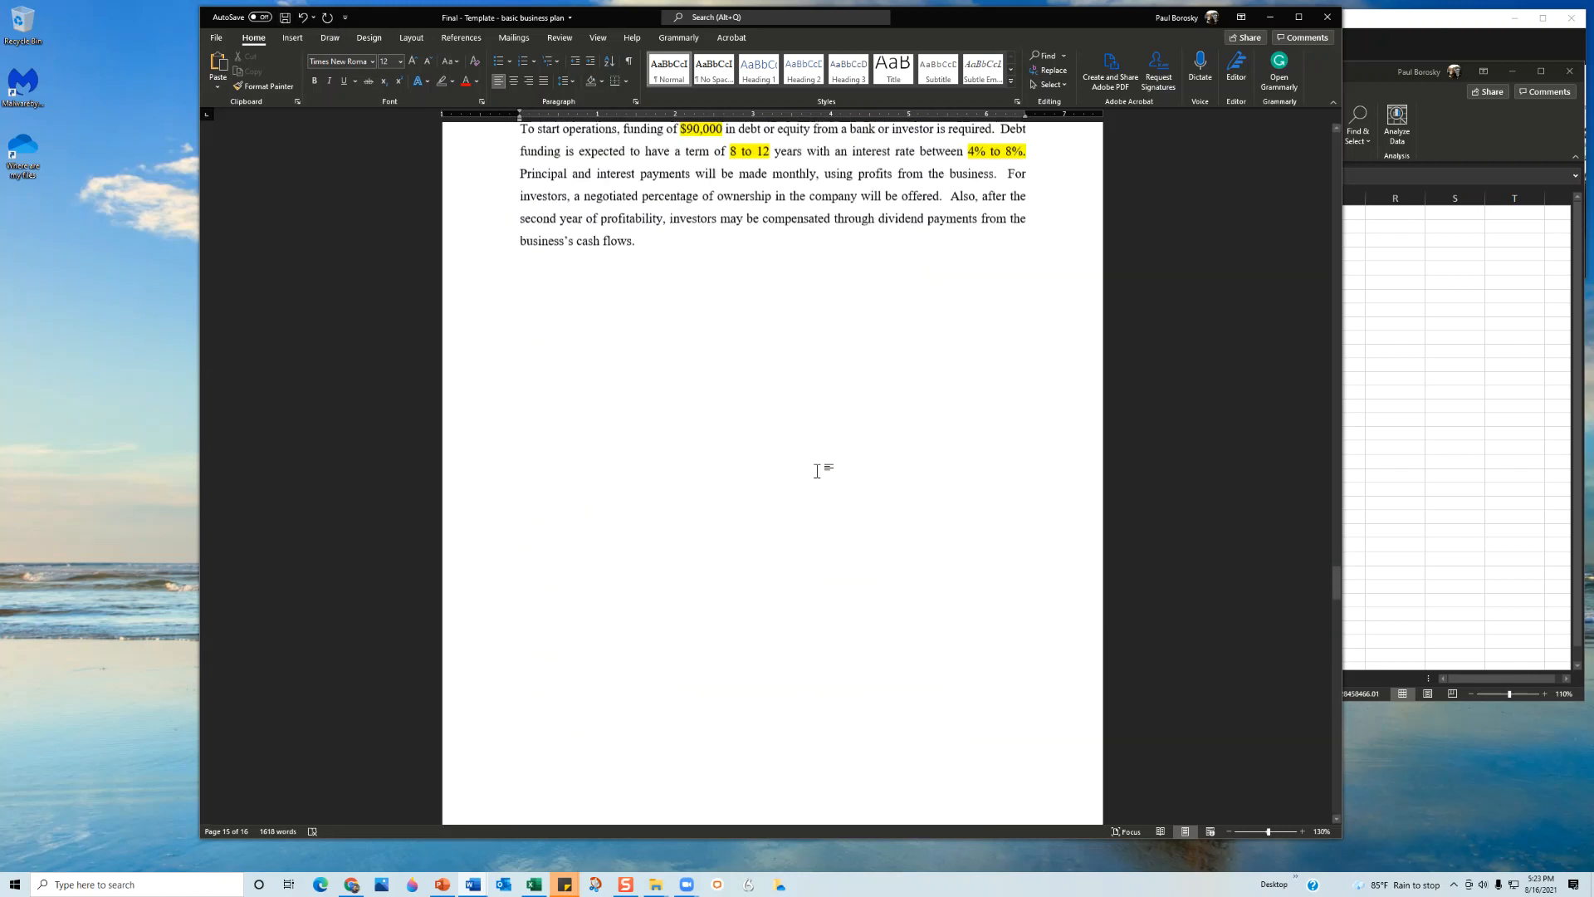
{"action": "scroll", "coordinate": [814, 476], "scroll_direction": "up", "scroll_amount": 20}
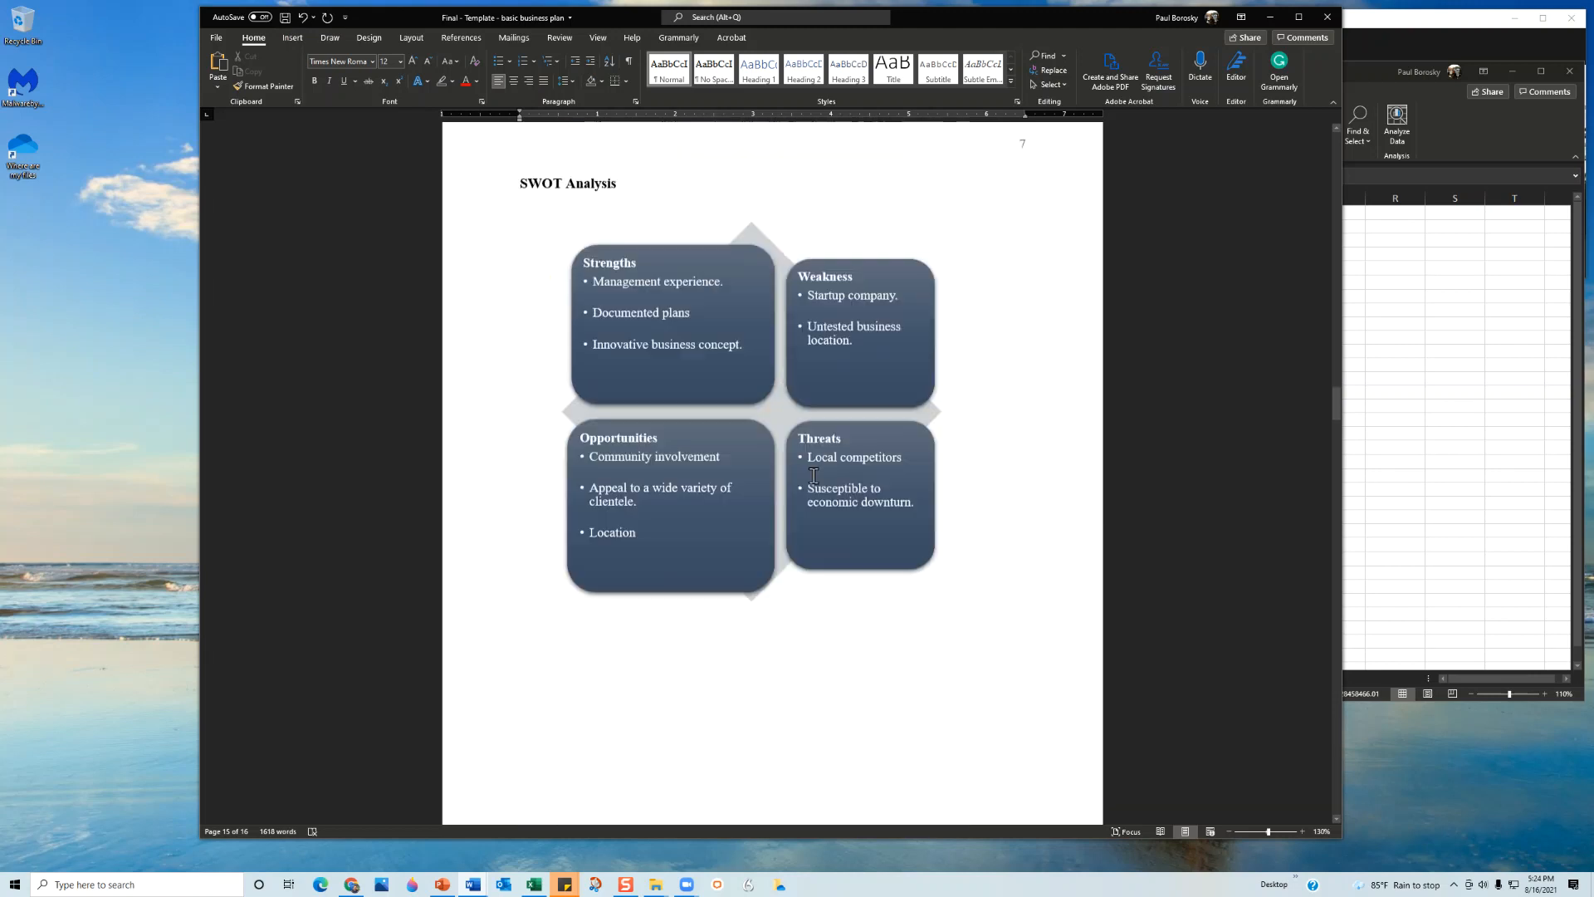
{"action": "scroll", "coordinate": [811, 479], "scroll_direction": "up", "scroll_amount": 20}
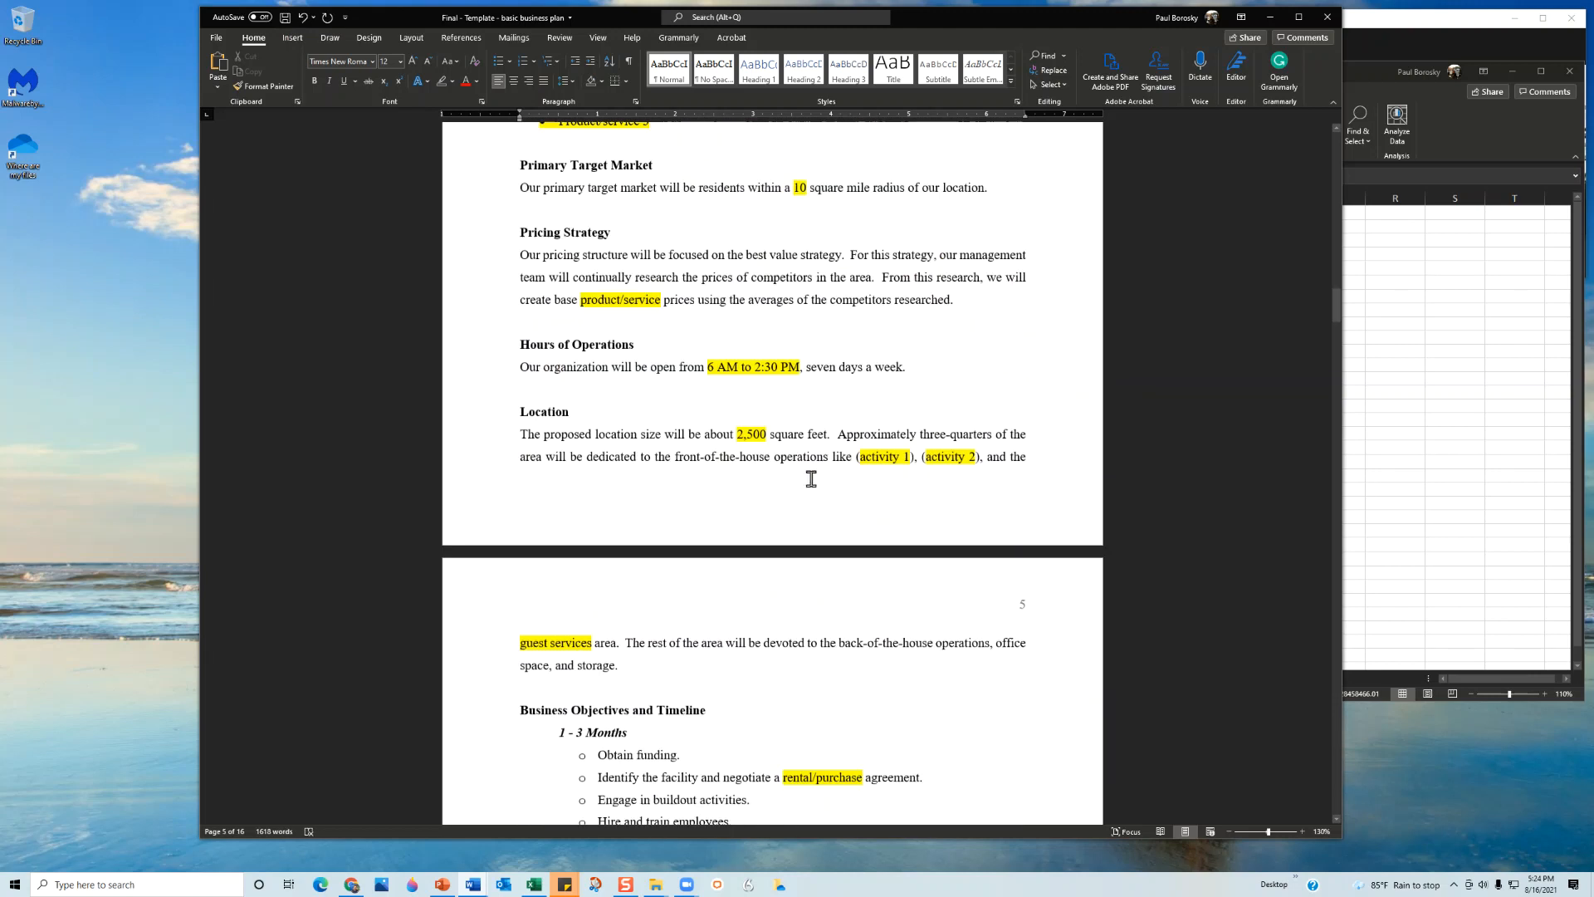
{"action": "scroll", "coordinate": [812, 479], "scroll_direction": "up", "scroll_amount": 20}
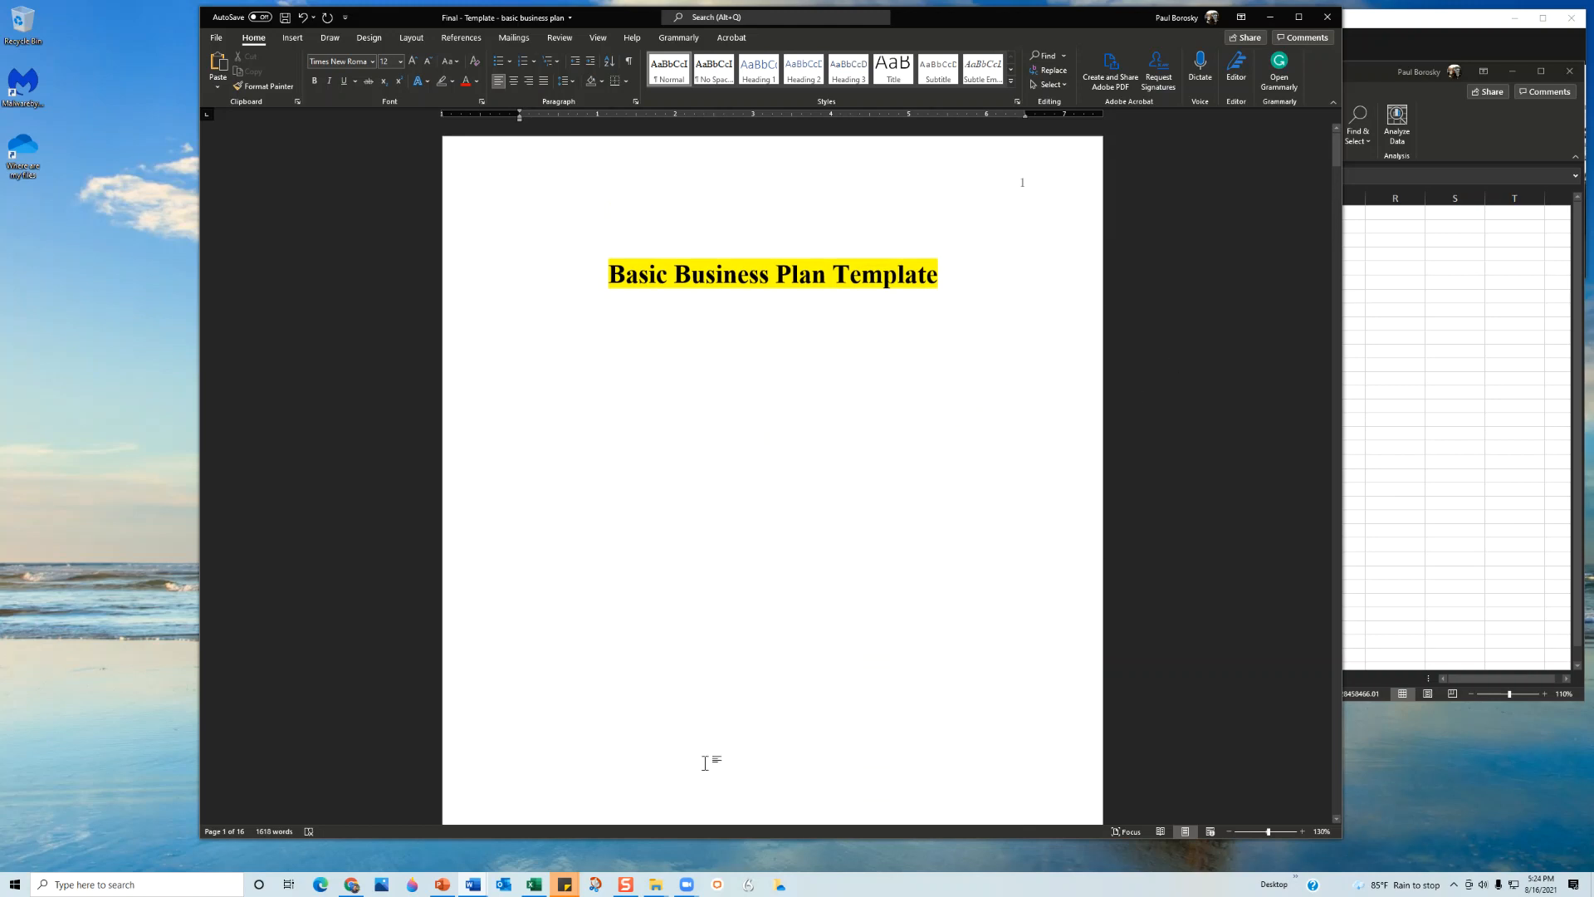
Switch to the Business Plan Template 1 presentation in PowerPoint and view slides 5 to 8 on finding, purchasing and downloading the template.
{"action": "left_click", "coordinate": [353, 886]}
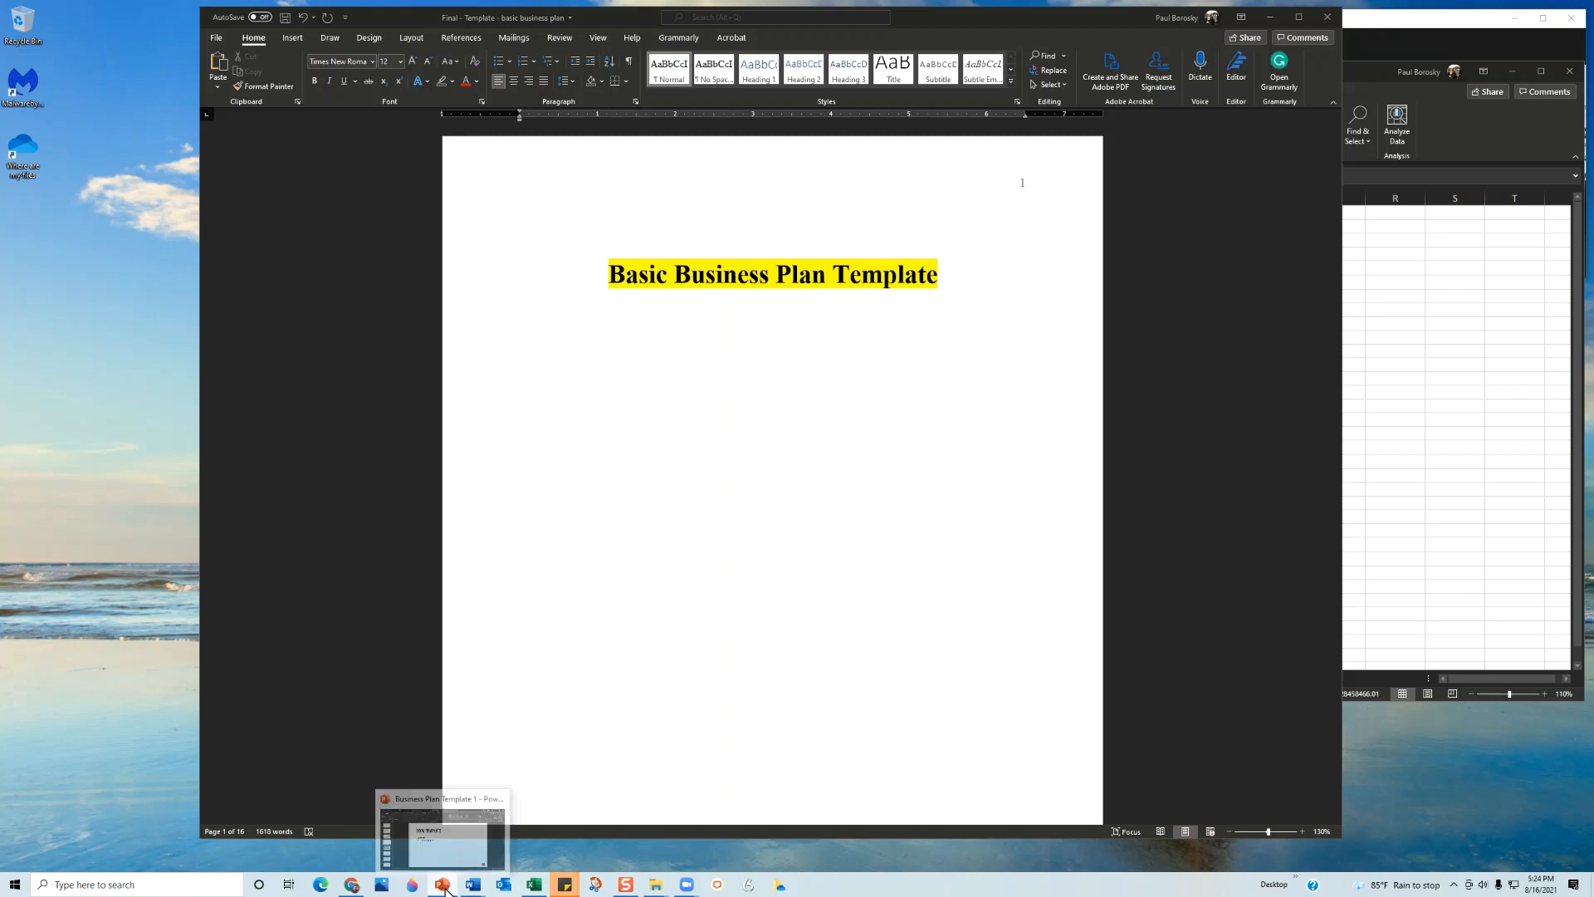
{"action": "left_click_drag", "start_coordinate": [1593, 91], "coordinate": [852, 1]}
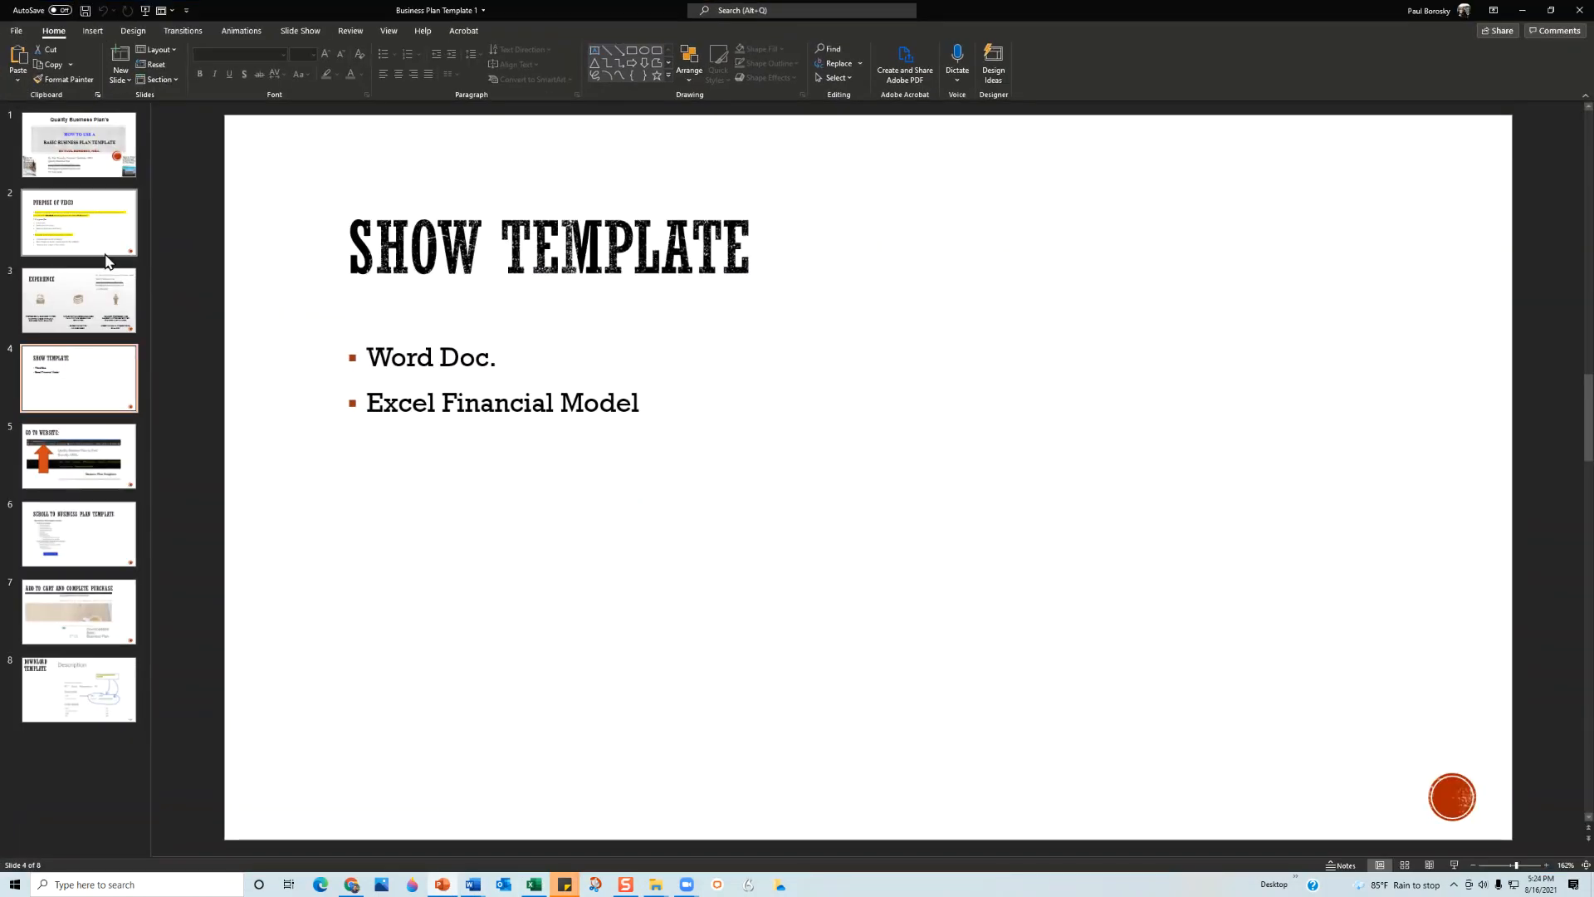
{"action": "left_click", "coordinate": [75, 457]}
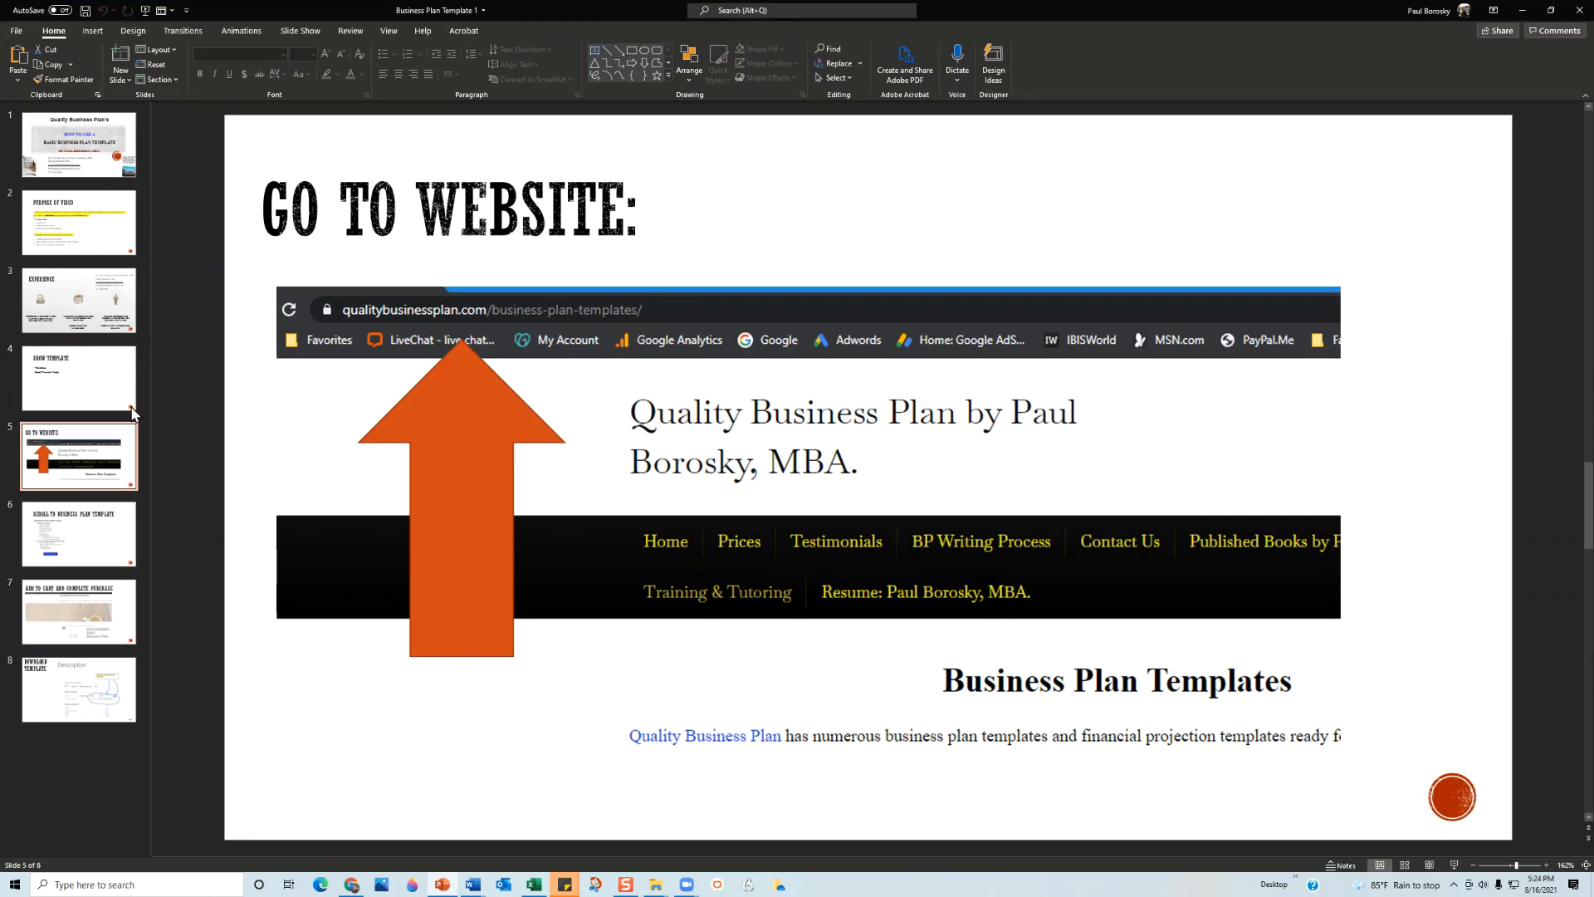
{"action": "left_click", "coordinate": [133, 558]}
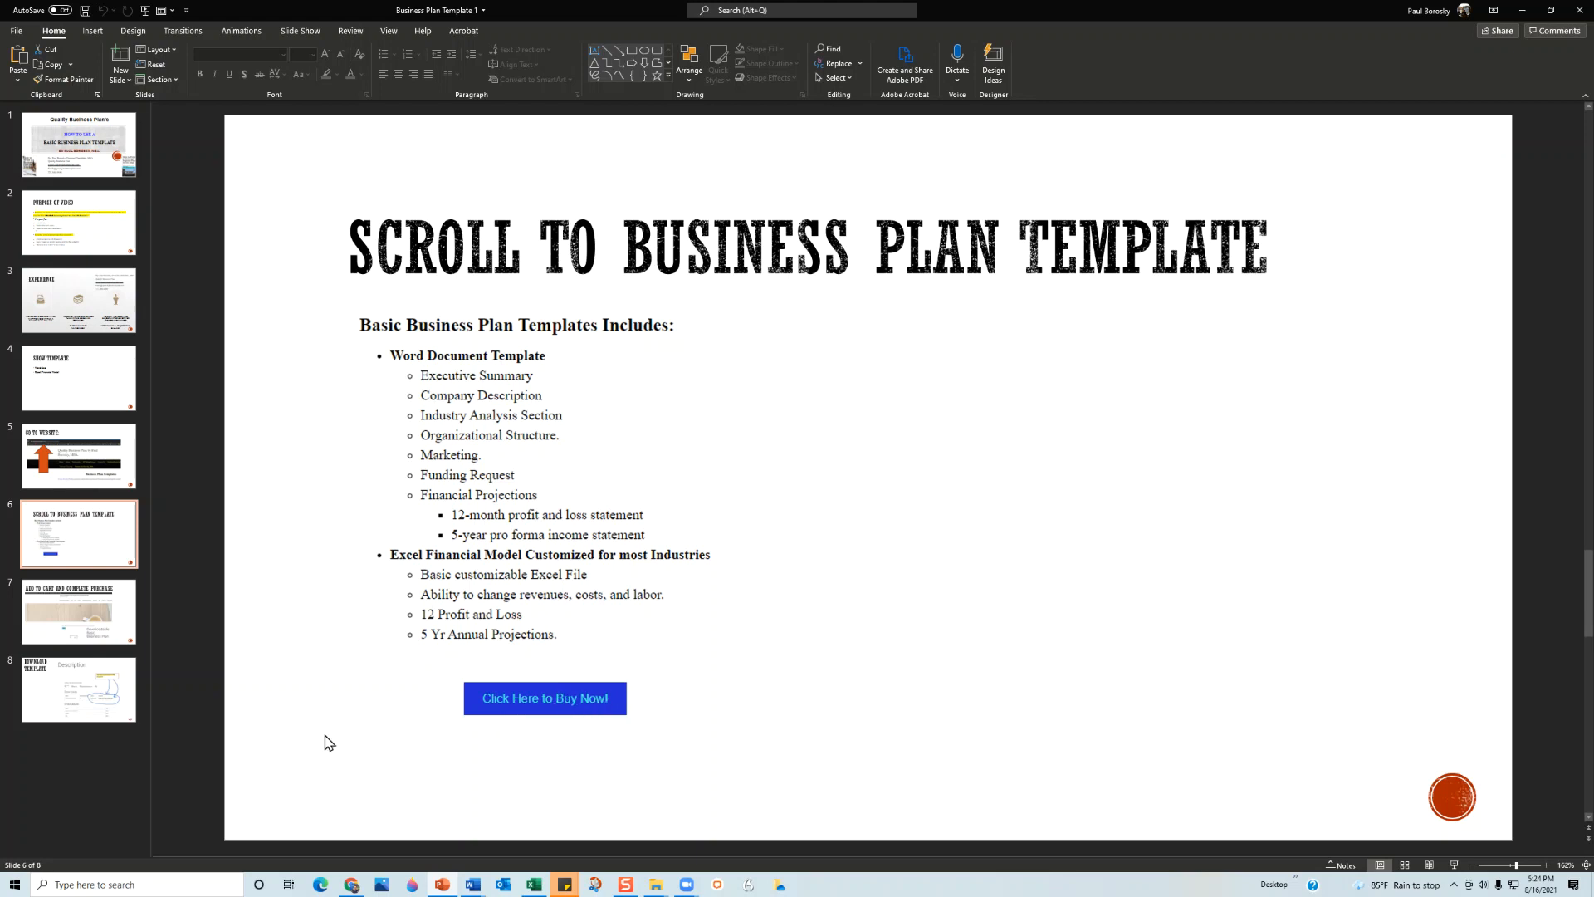
{"action": "left_click", "coordinate": [83, 614]}
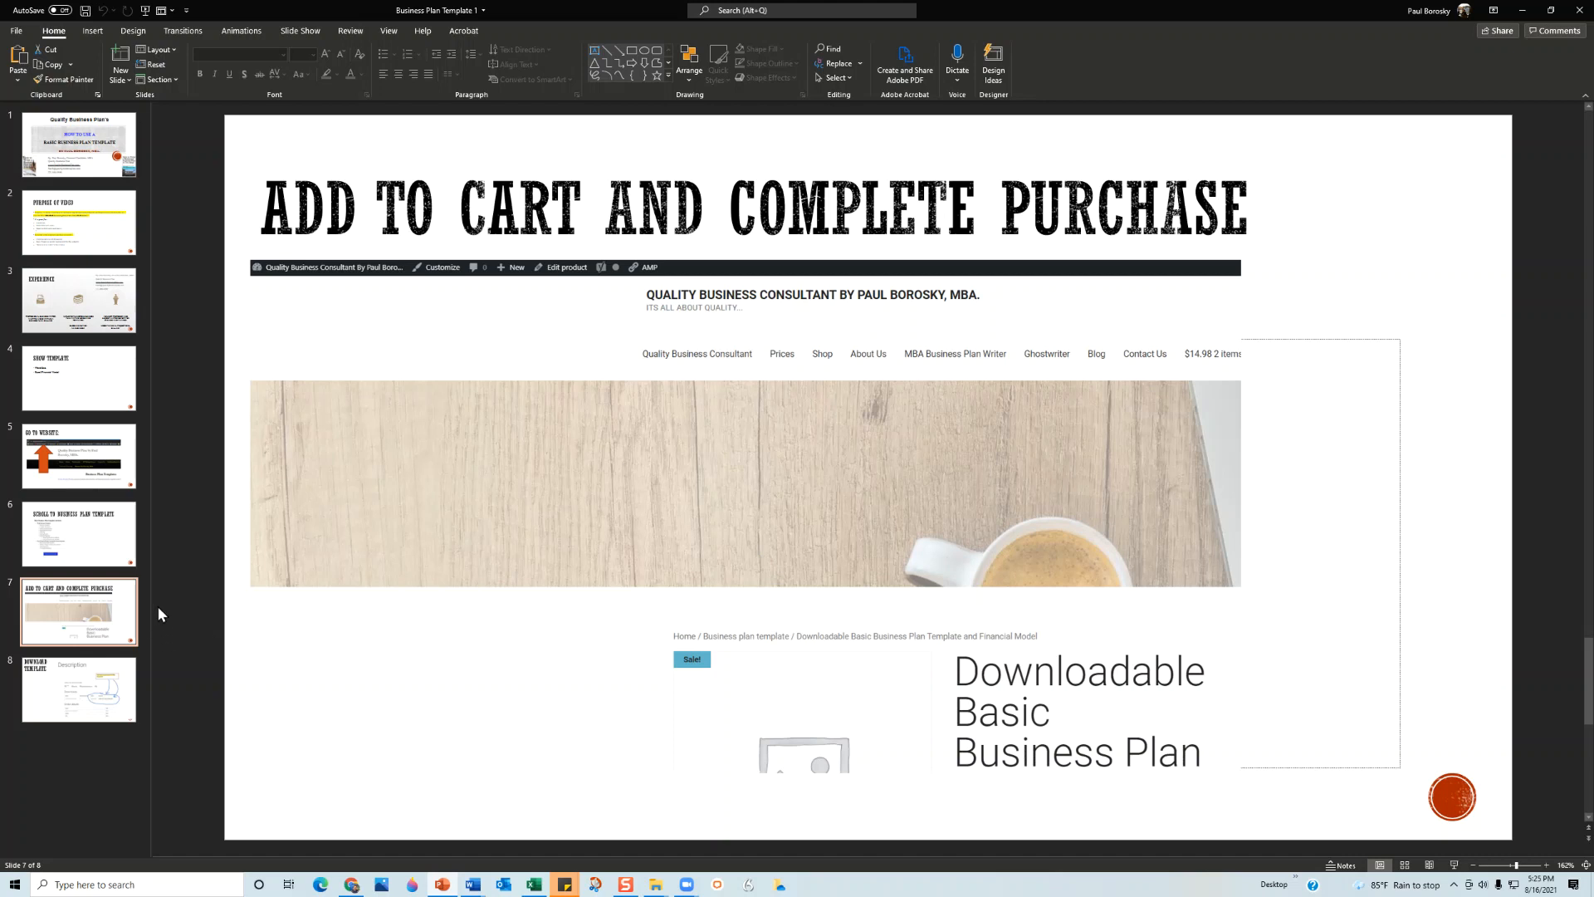
{"action": "left_click", "coordinate": [73, 680]}
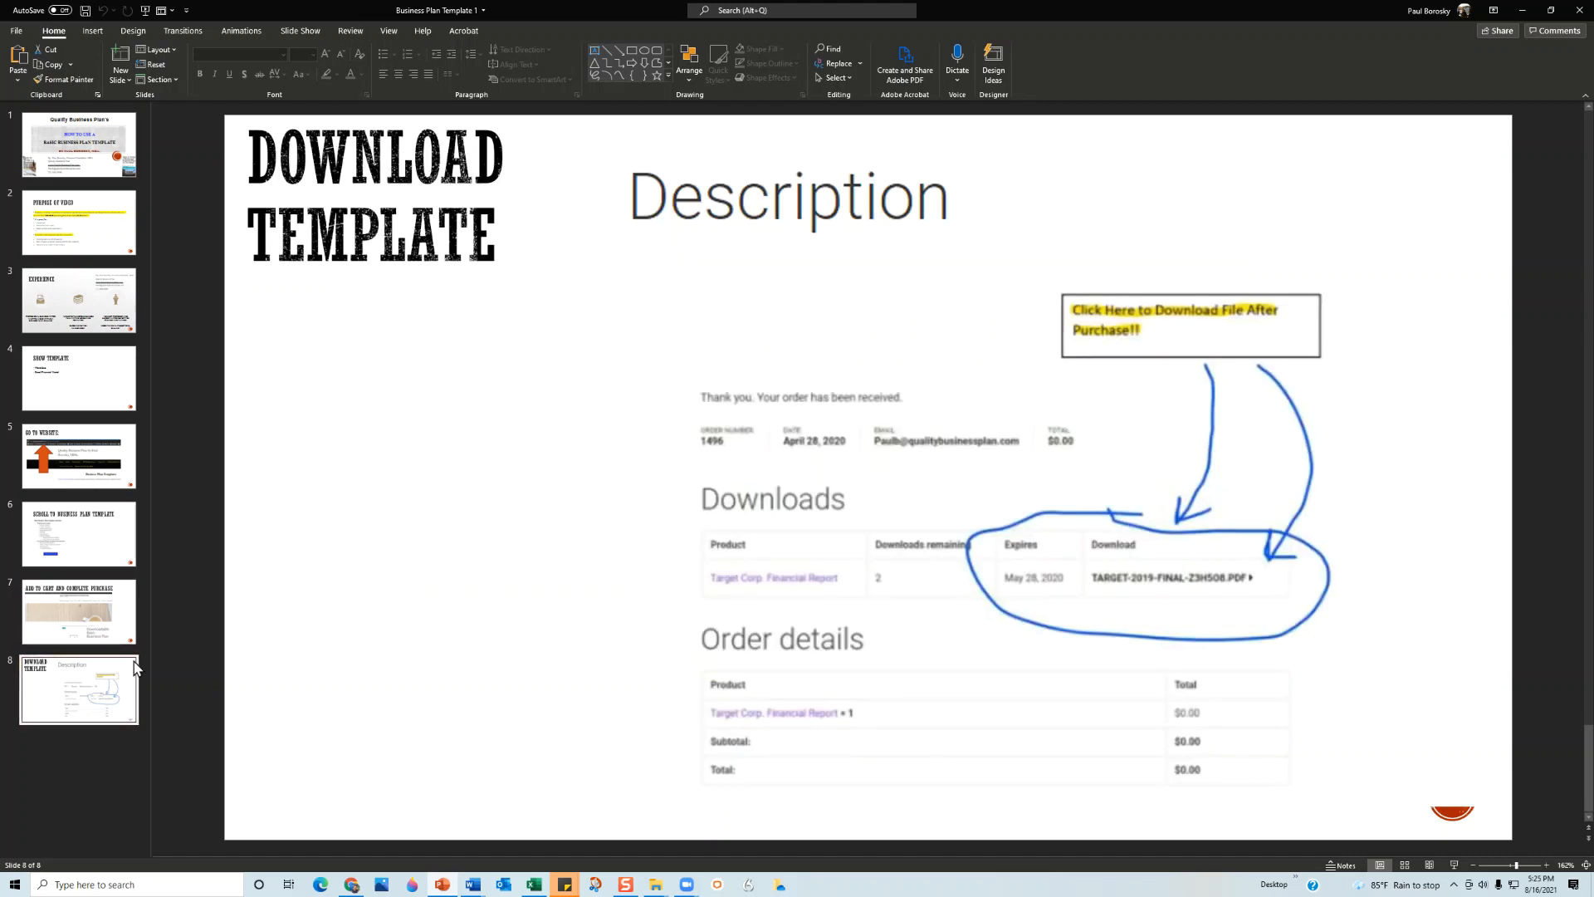